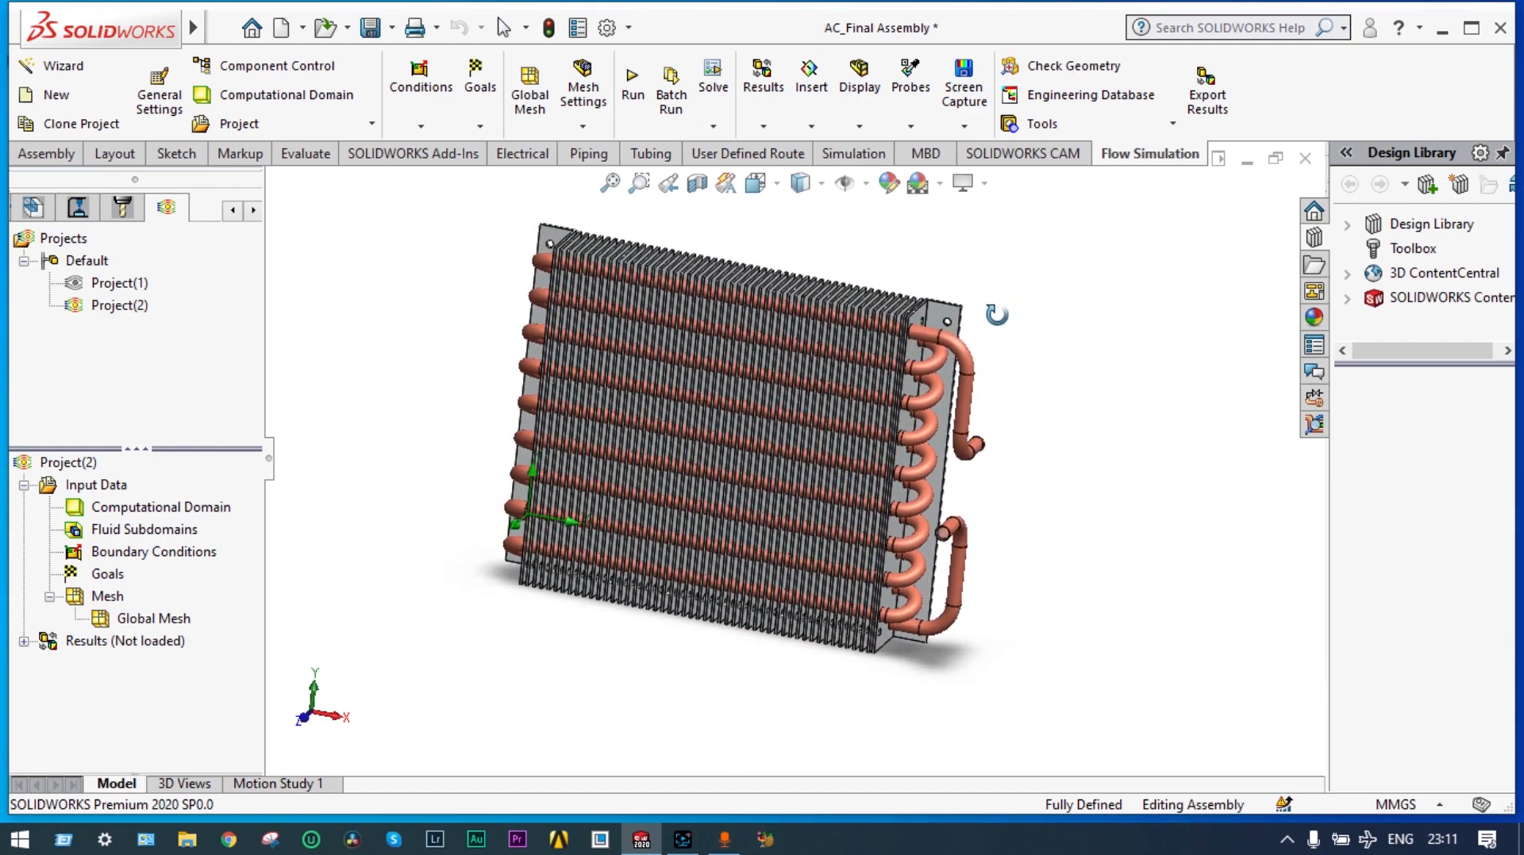
- Start a new flow simulation project with the wizard and name it Project1
scroll(810, 308, down, 2)
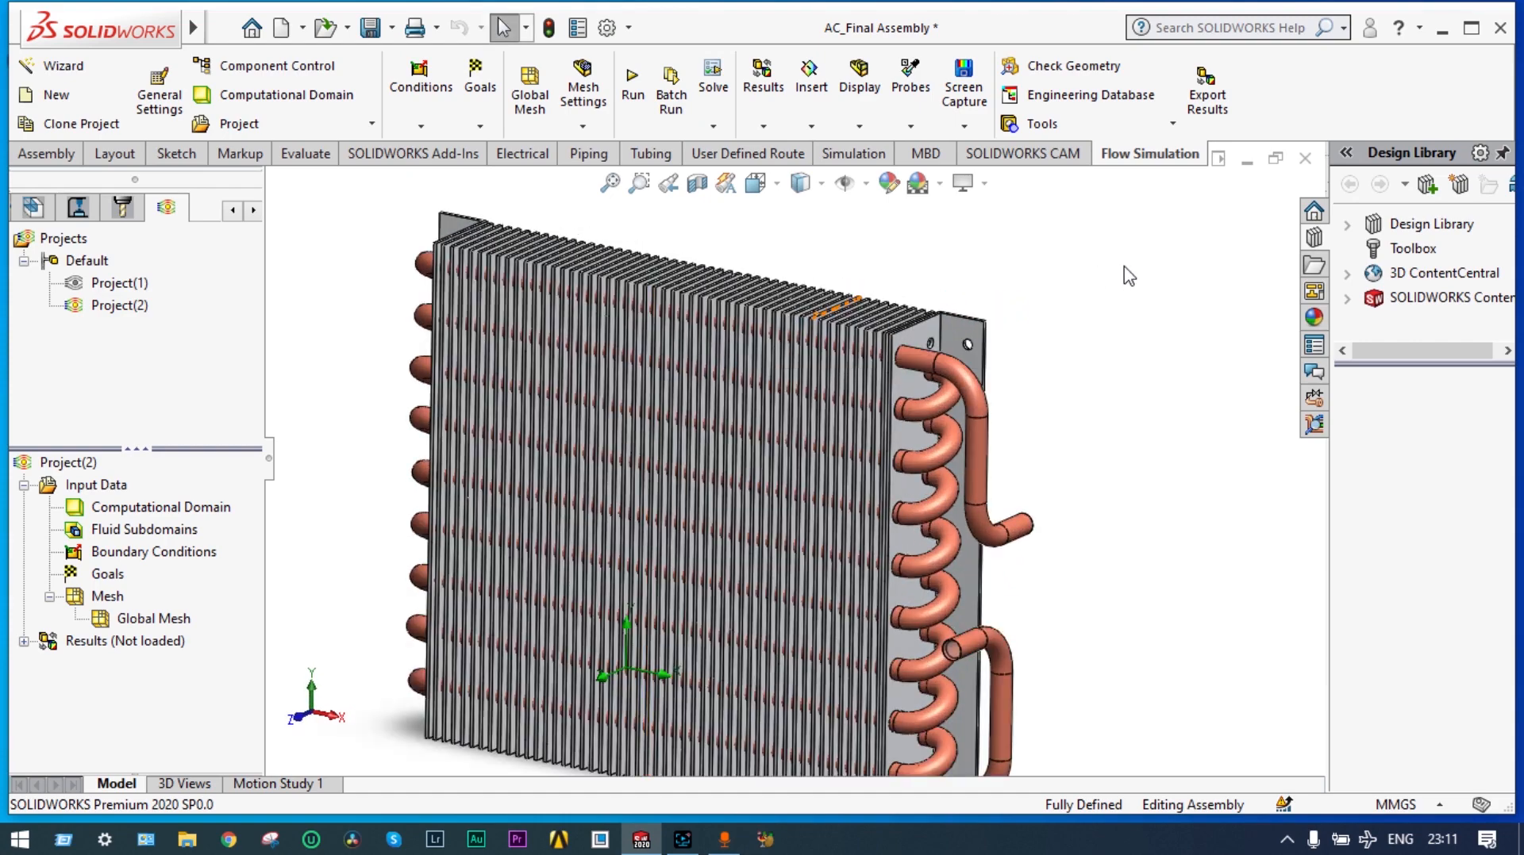
scroll(1123, 273, up, 2)
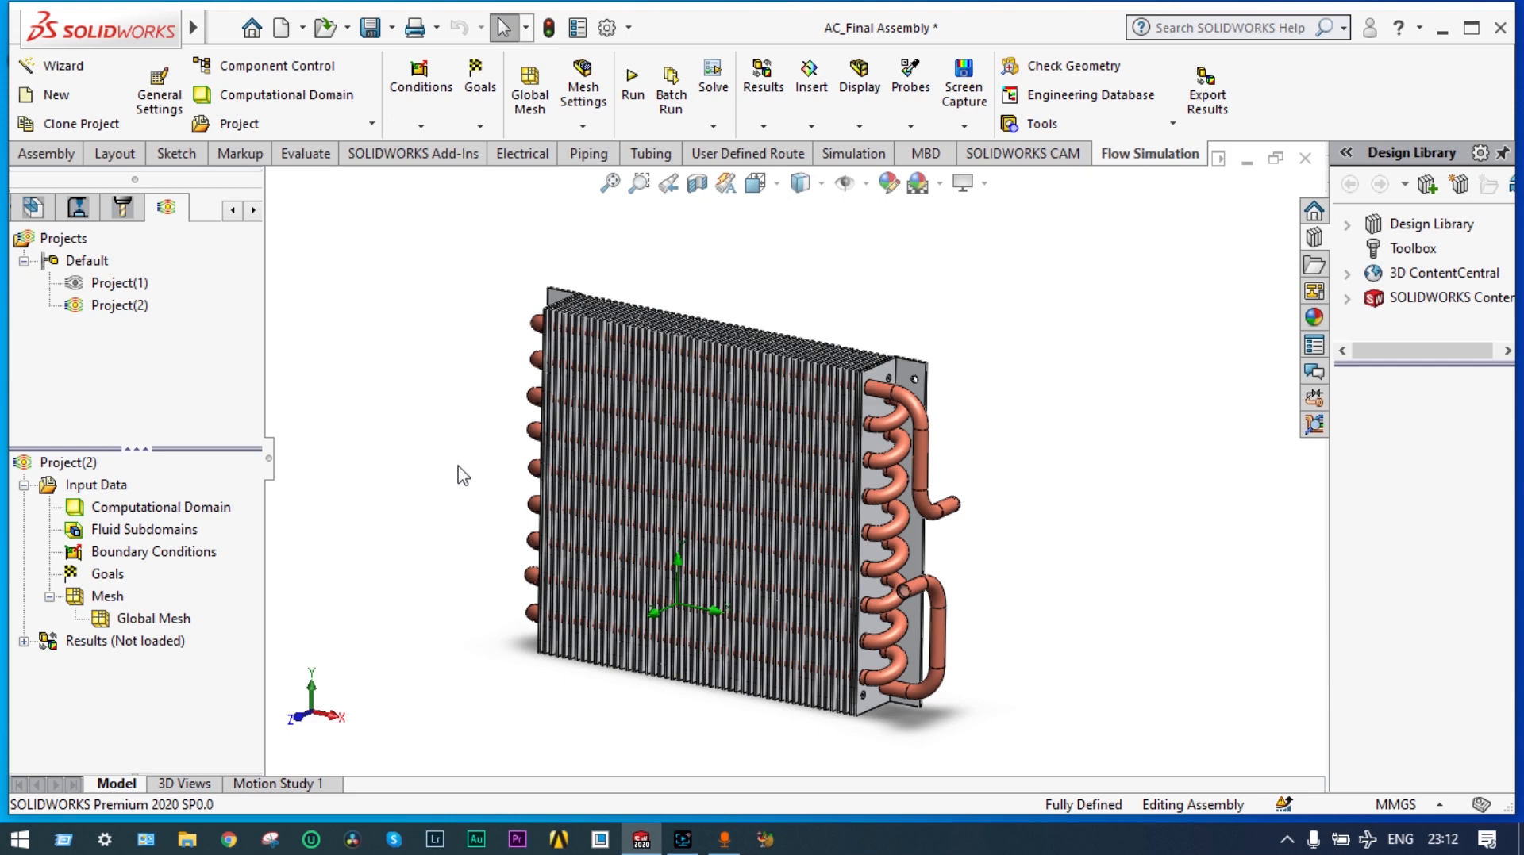
click(63, 67)
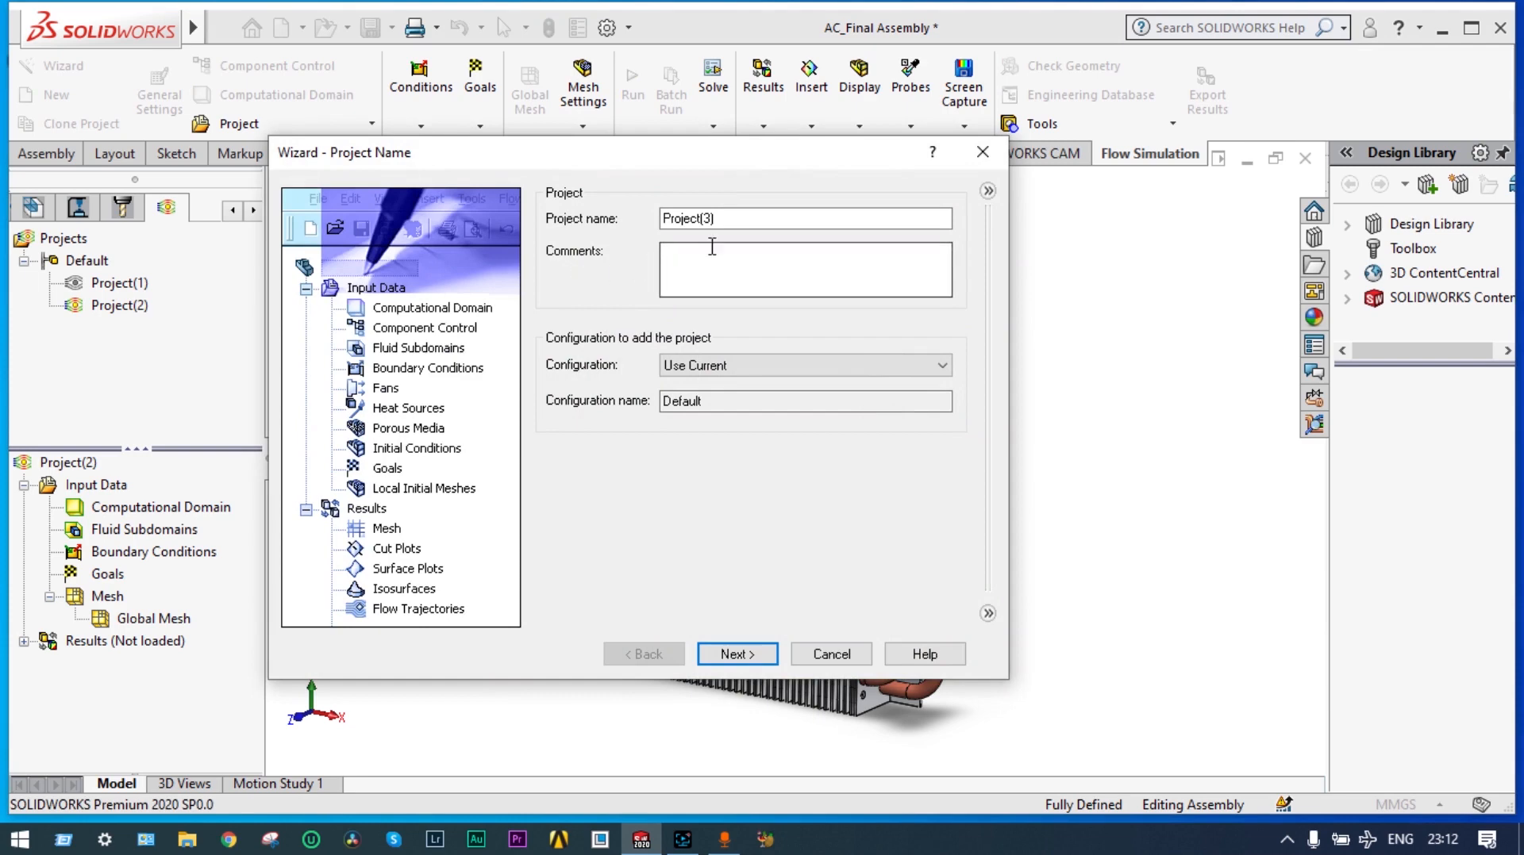
click(731, 221)
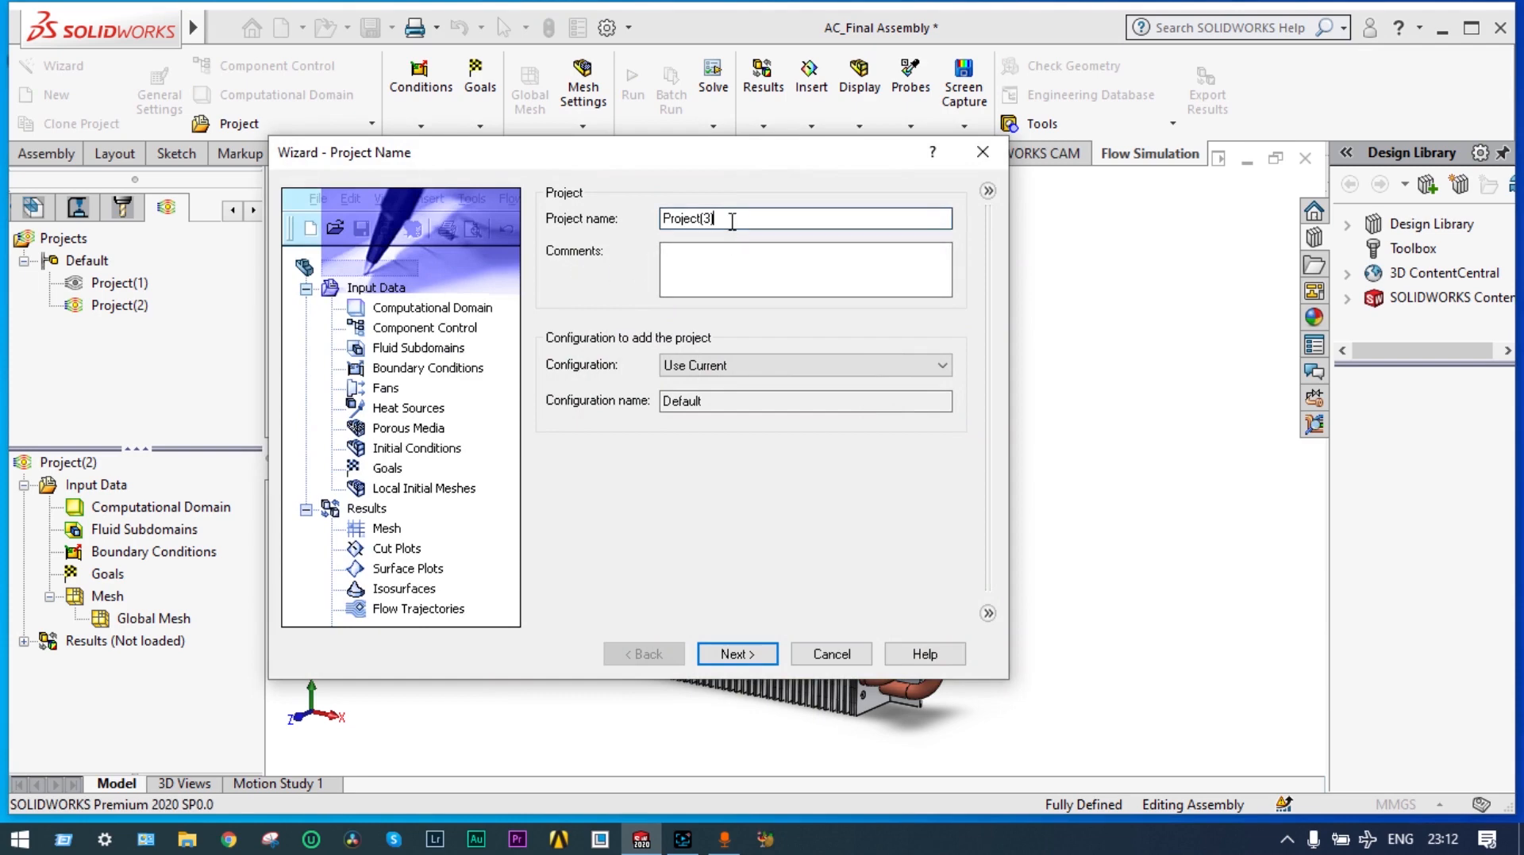
key(BackSpace)
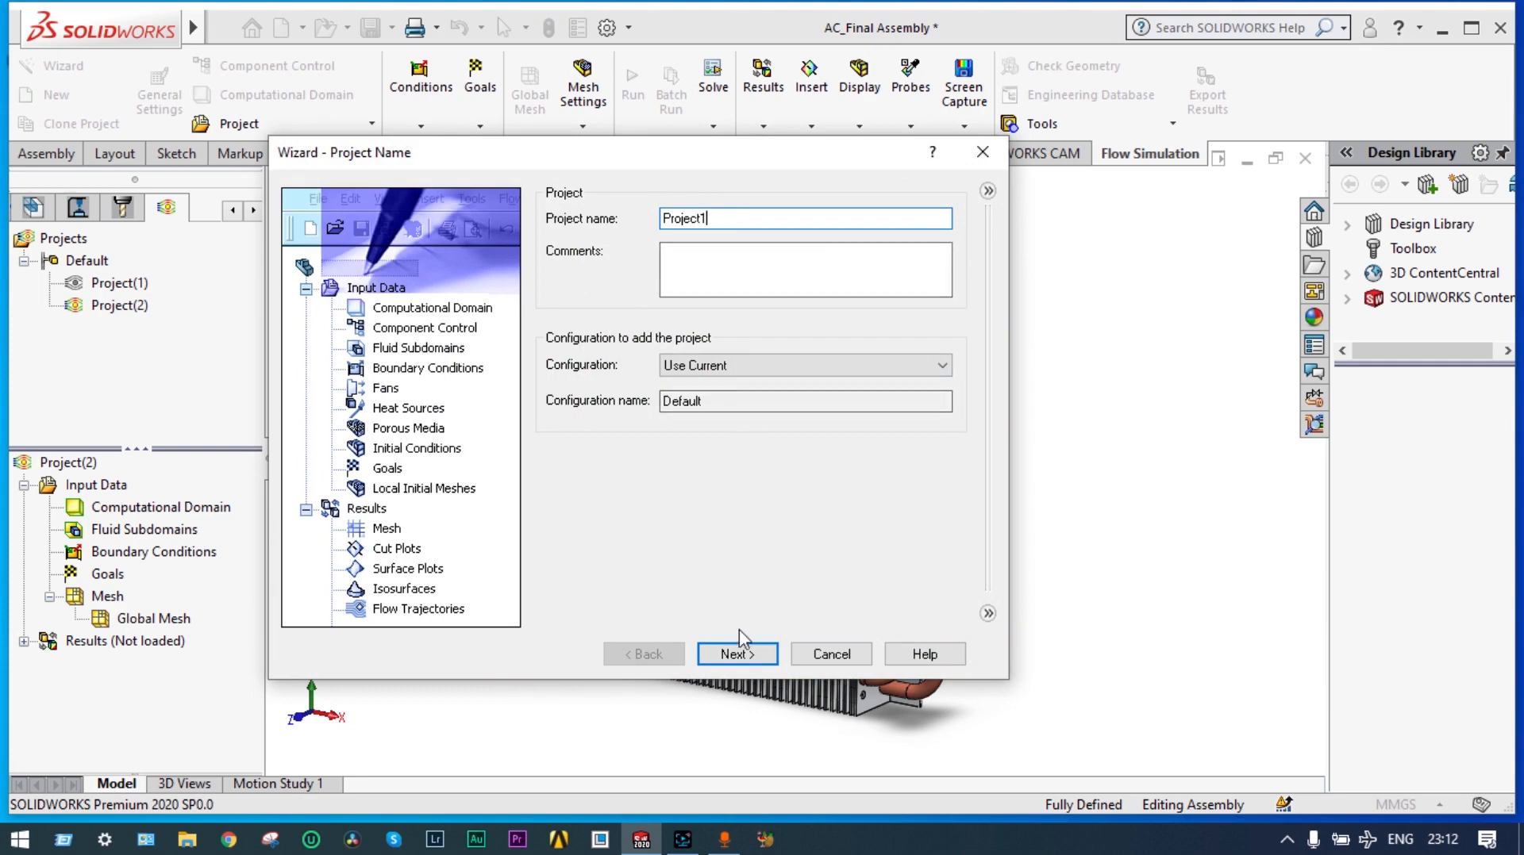
click(737, 653)
- Choose the SI unit system for the project, with temperature expressed in °C
click(593, 321)
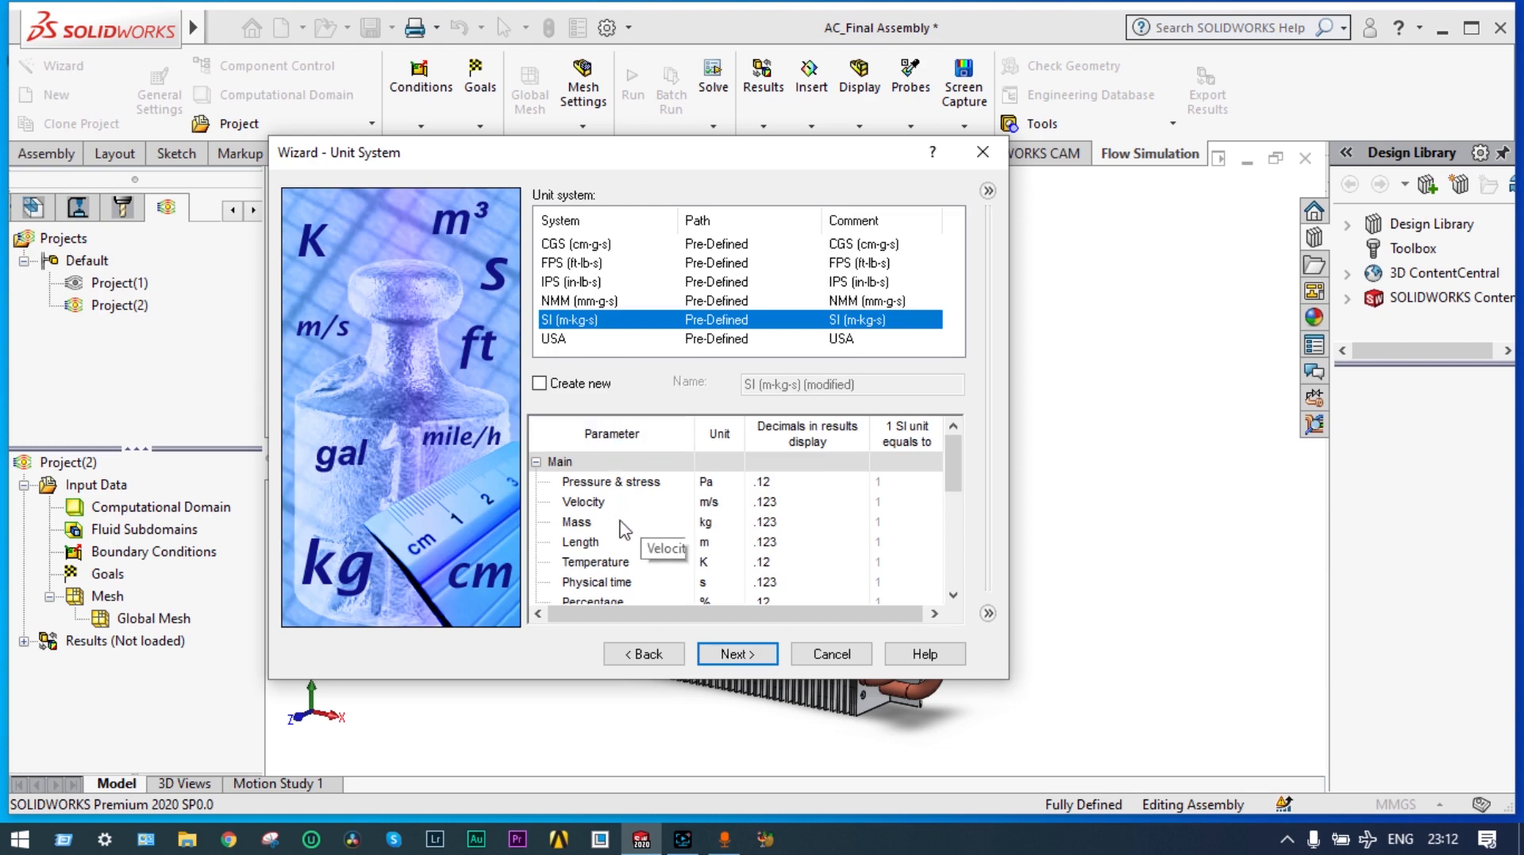
click(710, 569)
click(738, 602)
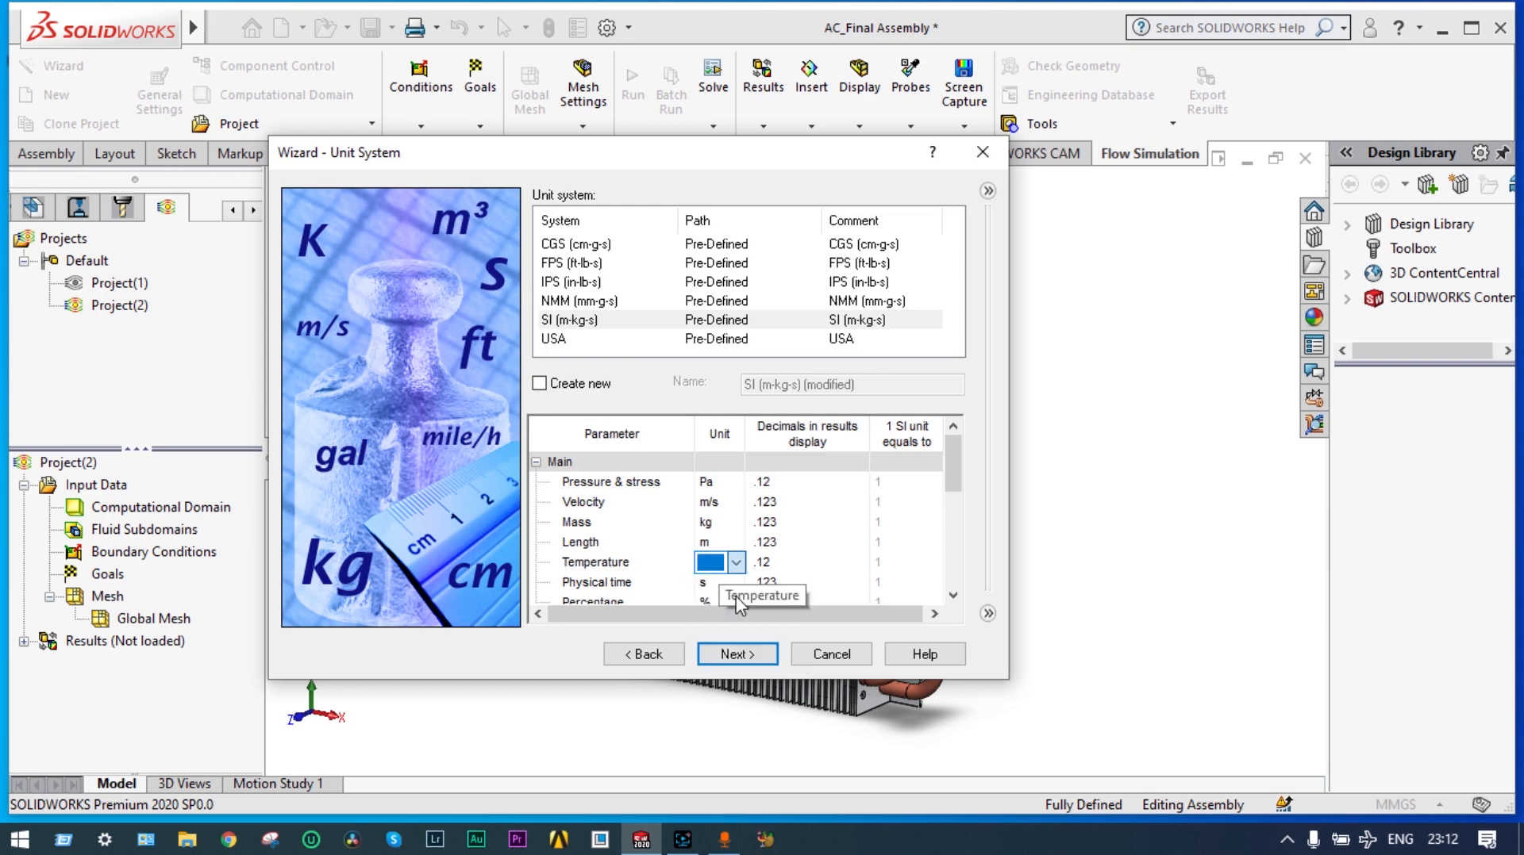
click(742, 655)
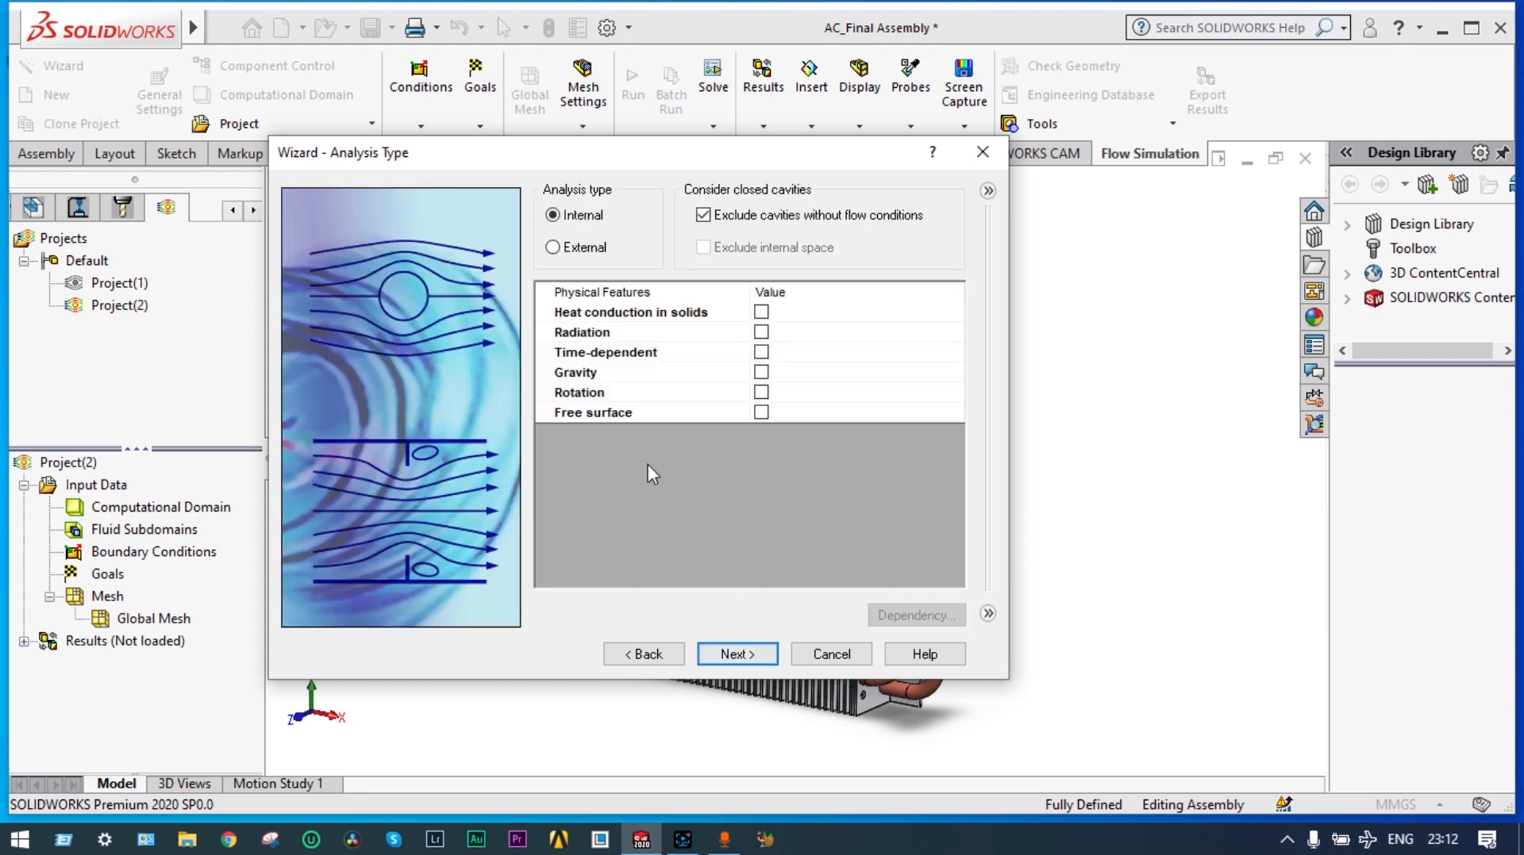
- Define an external analysis that includes heat conduction in solids and gravity
click(553, 248)
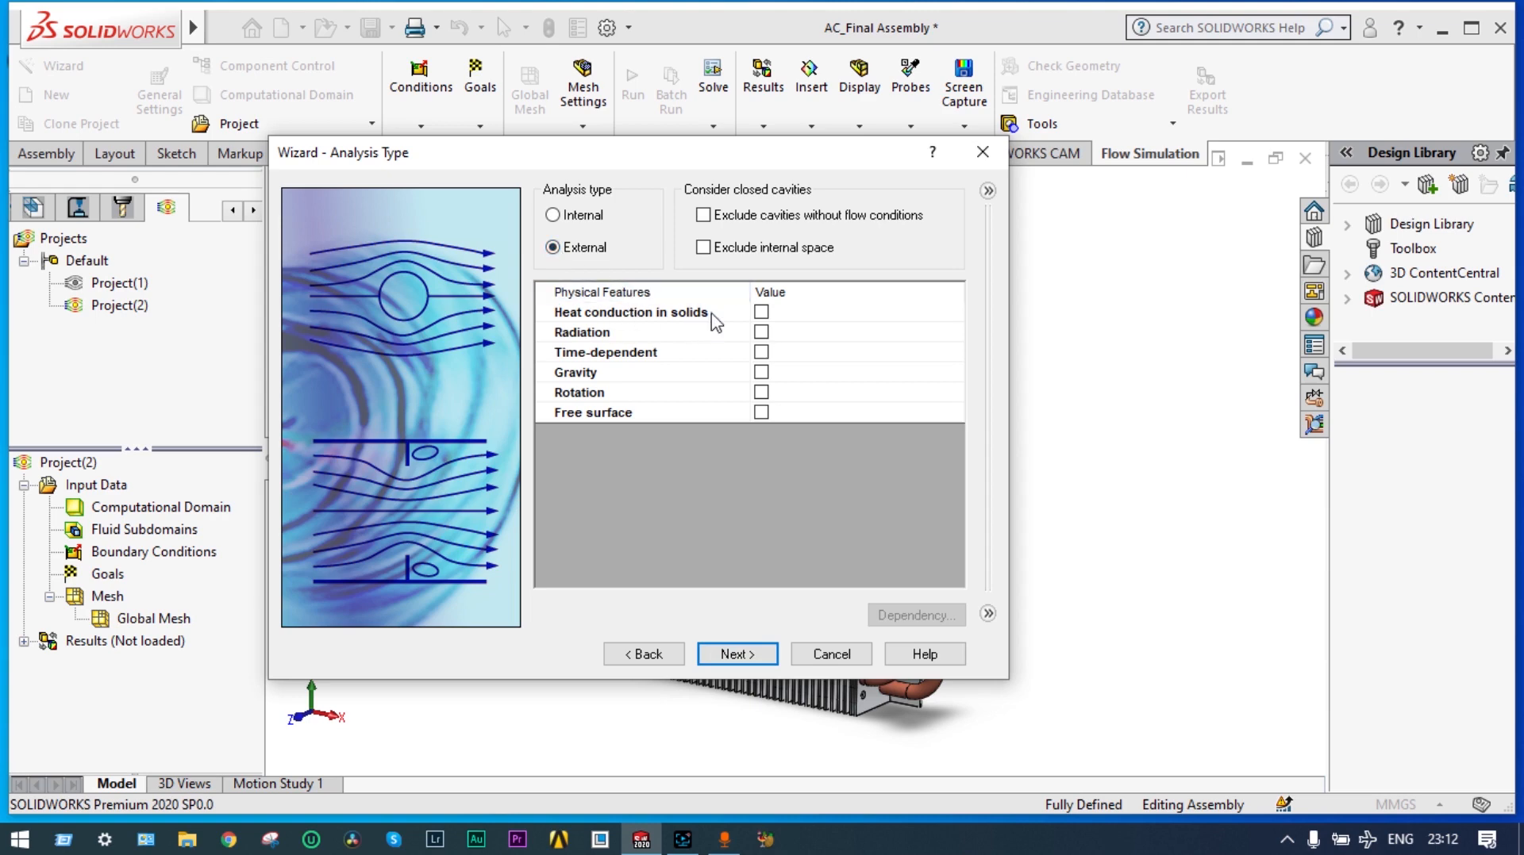
click(760, 312)
click(761, 392)
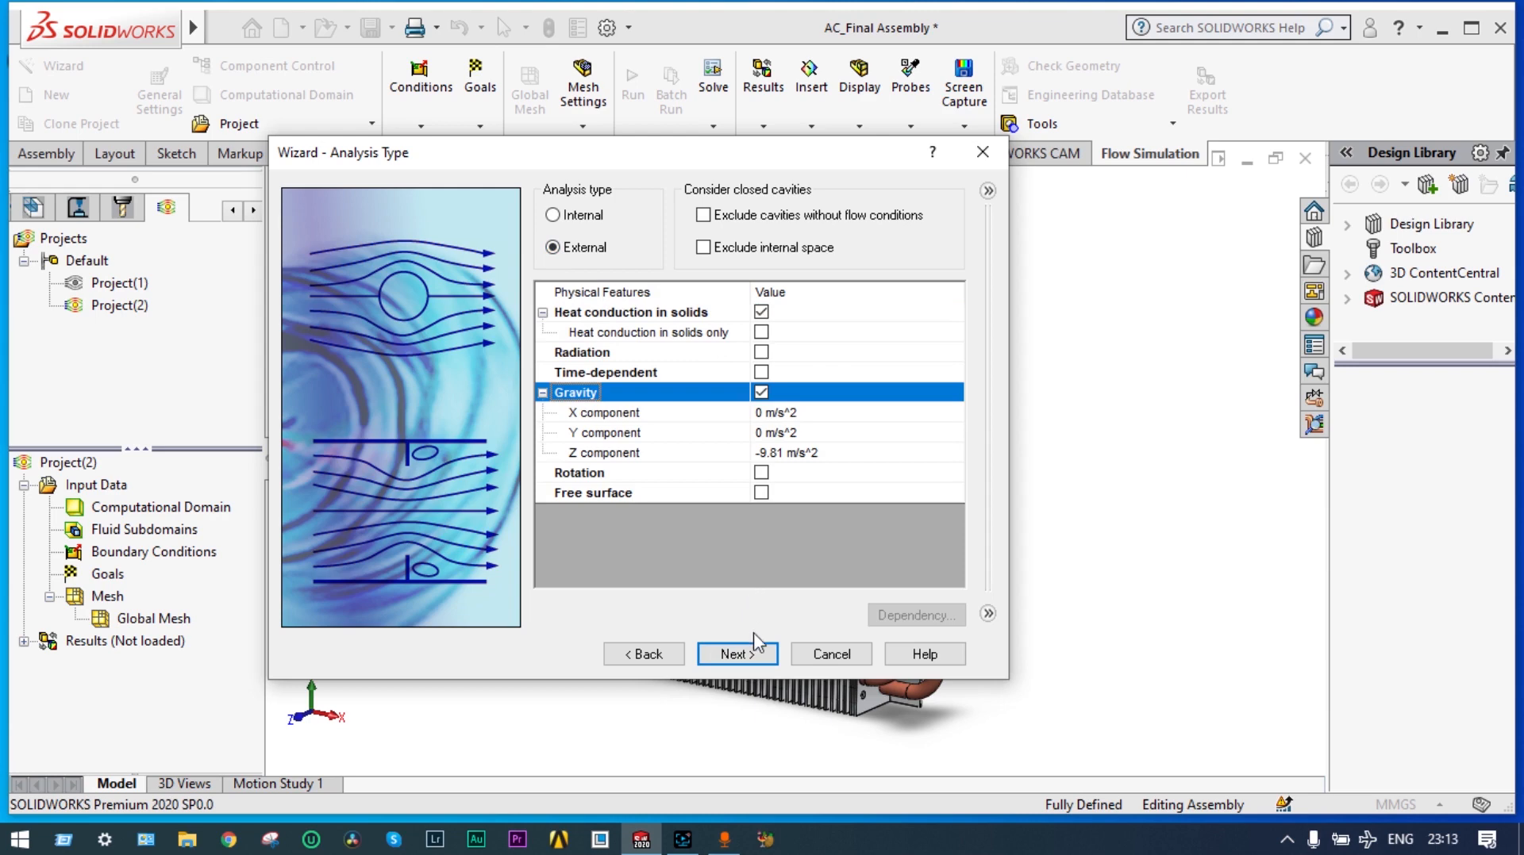
click(742, 655)
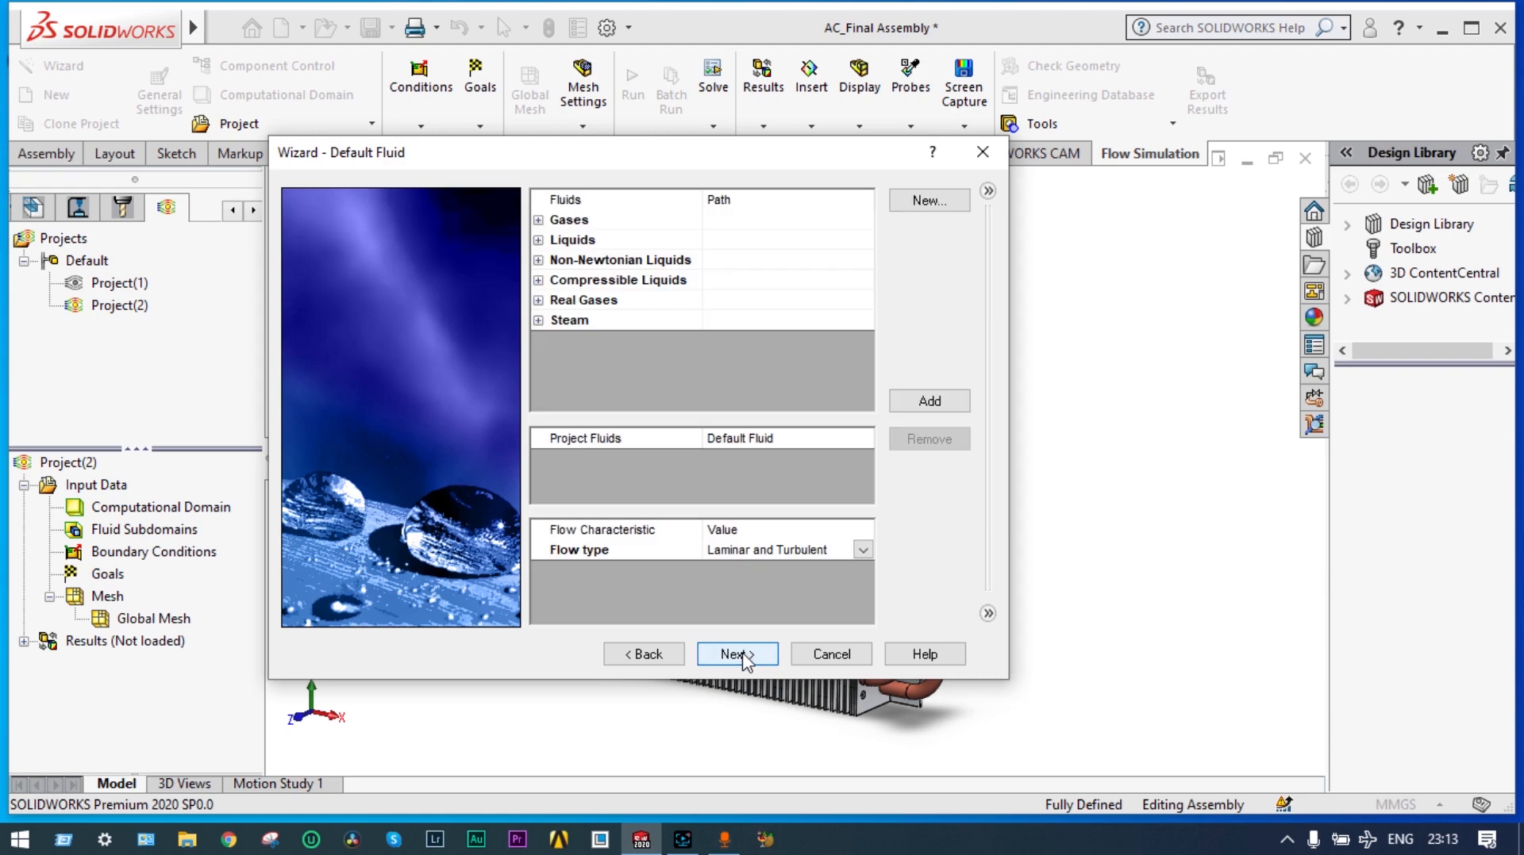
- Add the gas Air and the real gas Refrigerant R-123 as project fluids
click(540, 222)
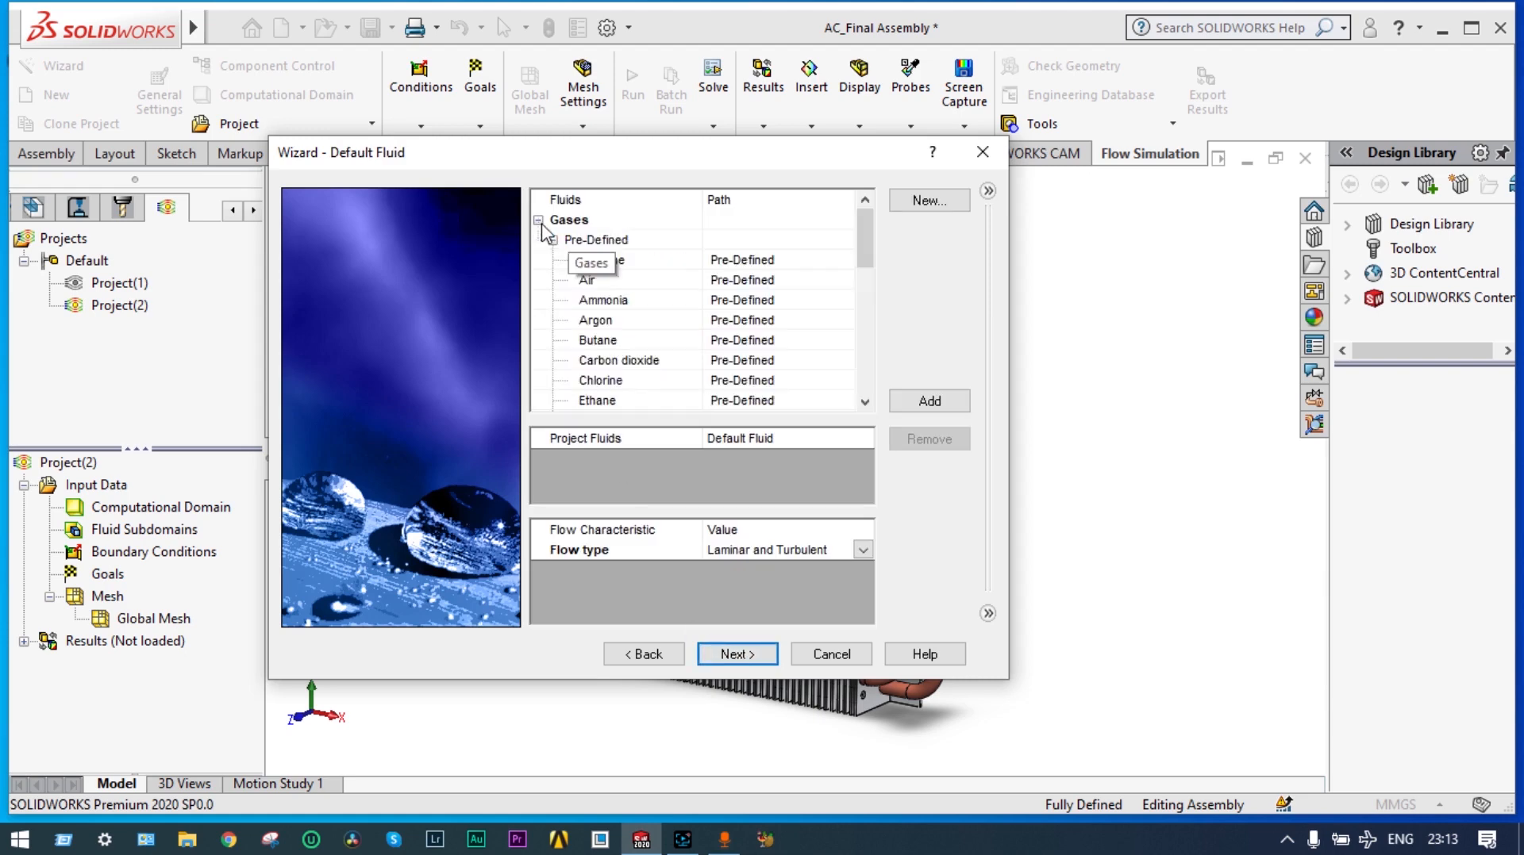
double_click(587, 280)
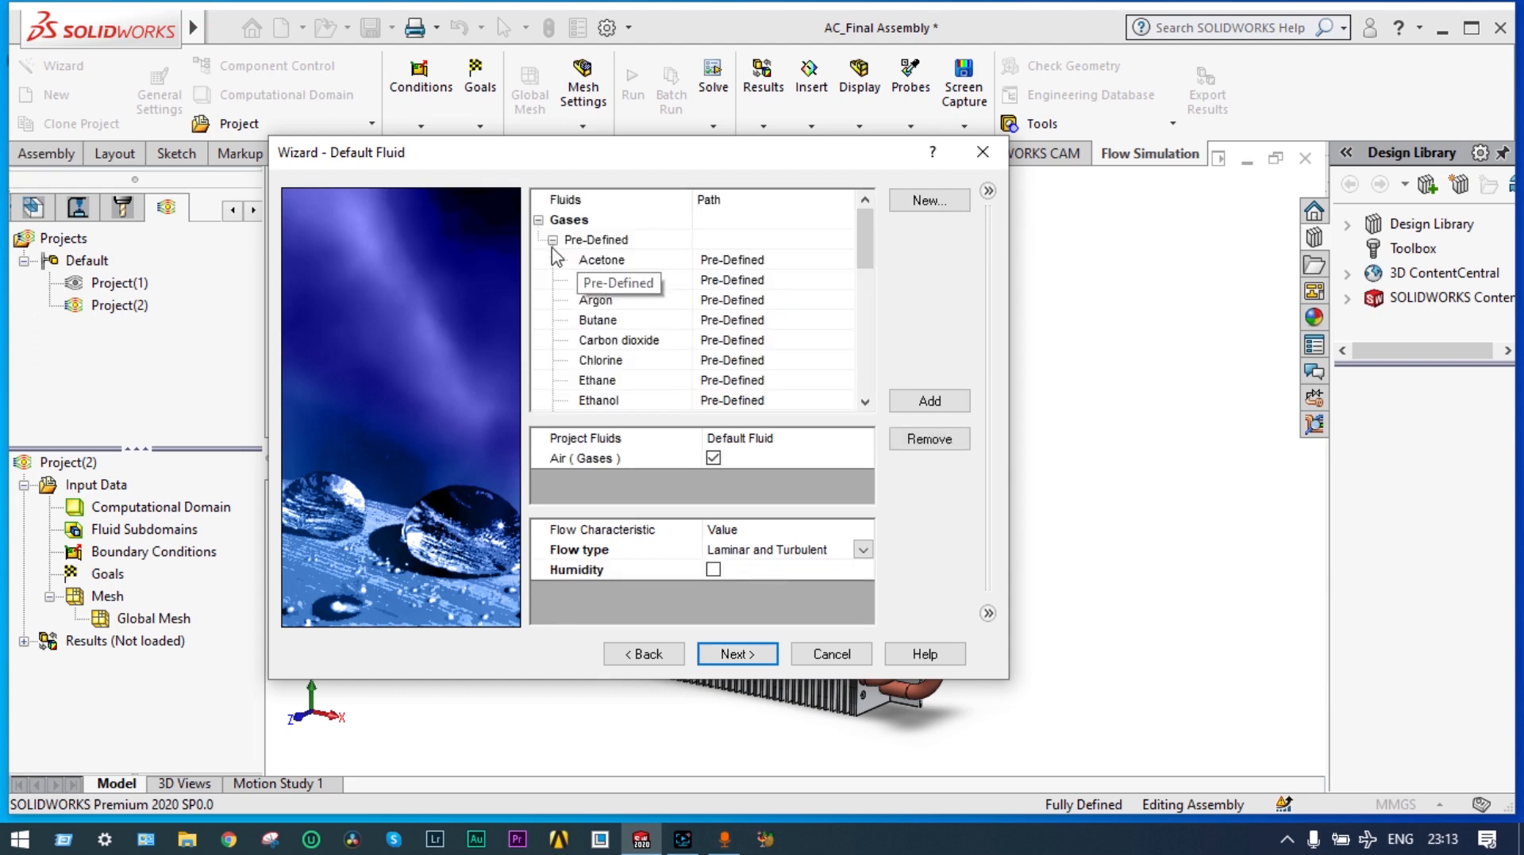
click(541, 222)
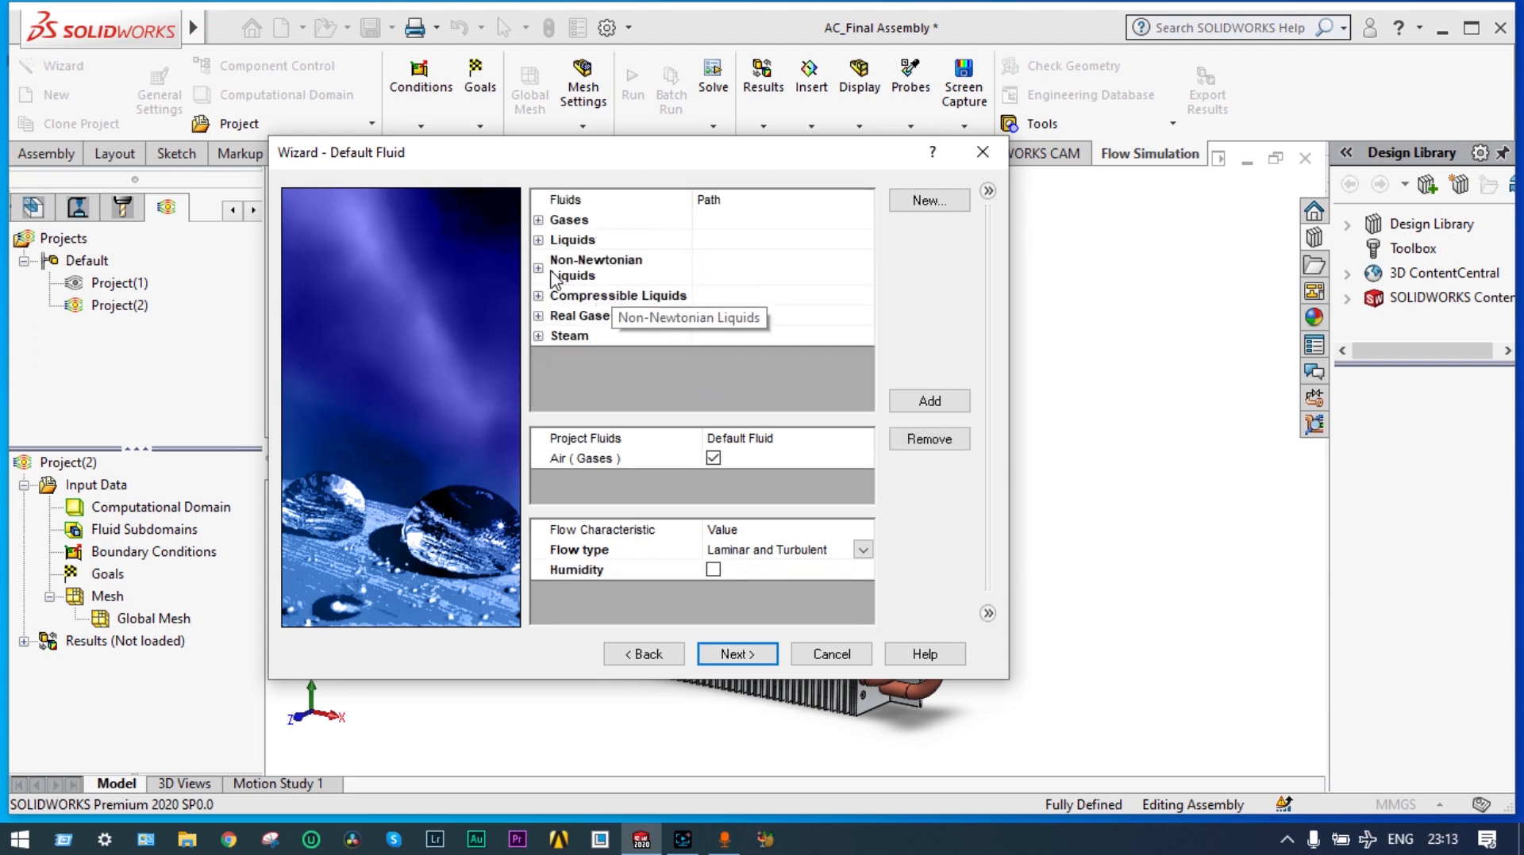
click(539, 315)
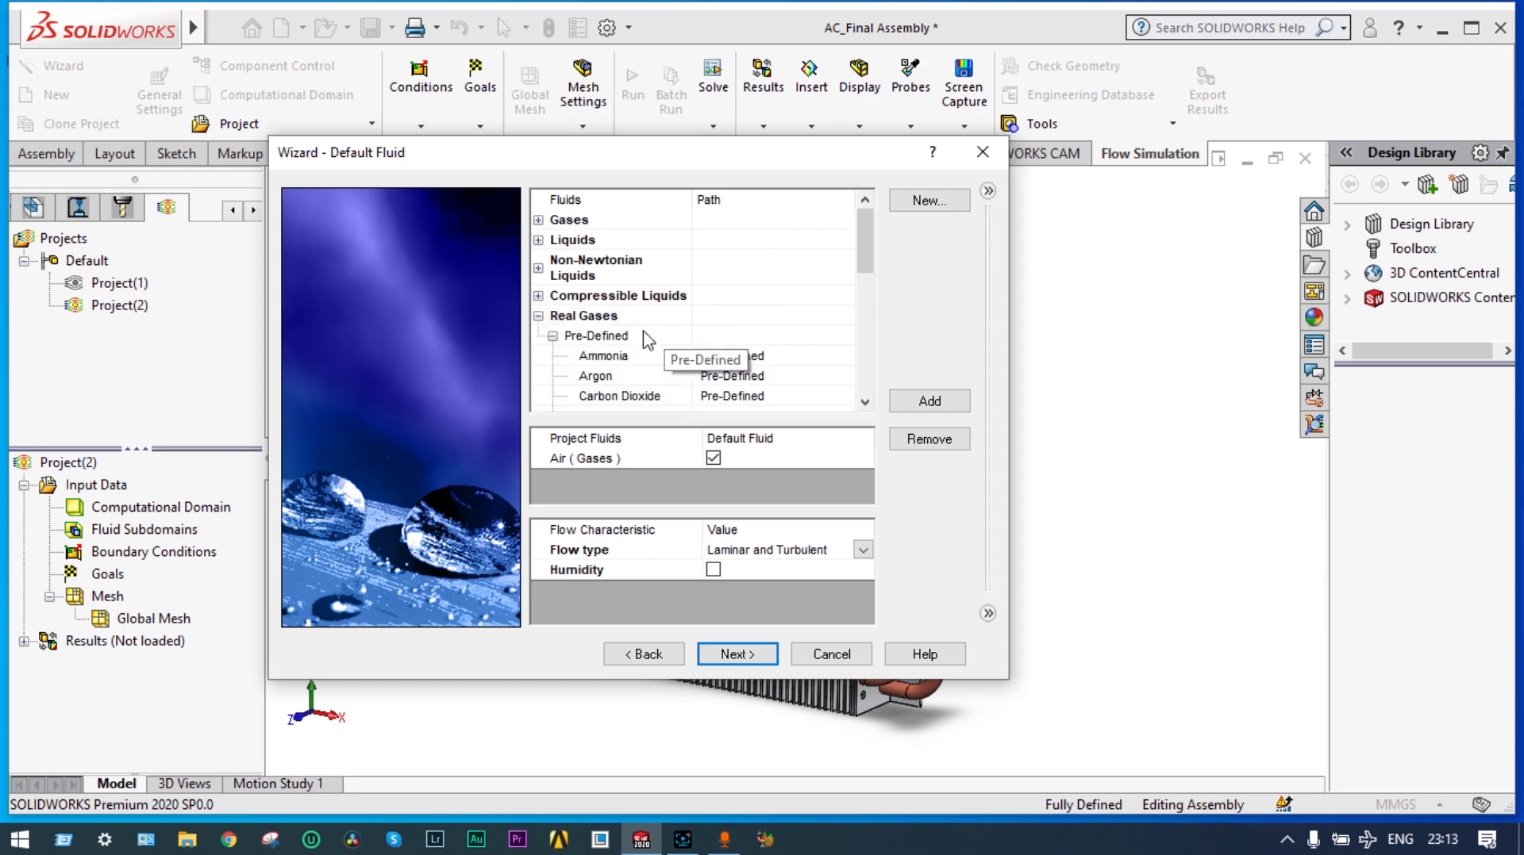
scroll(865, 403, down, 4)
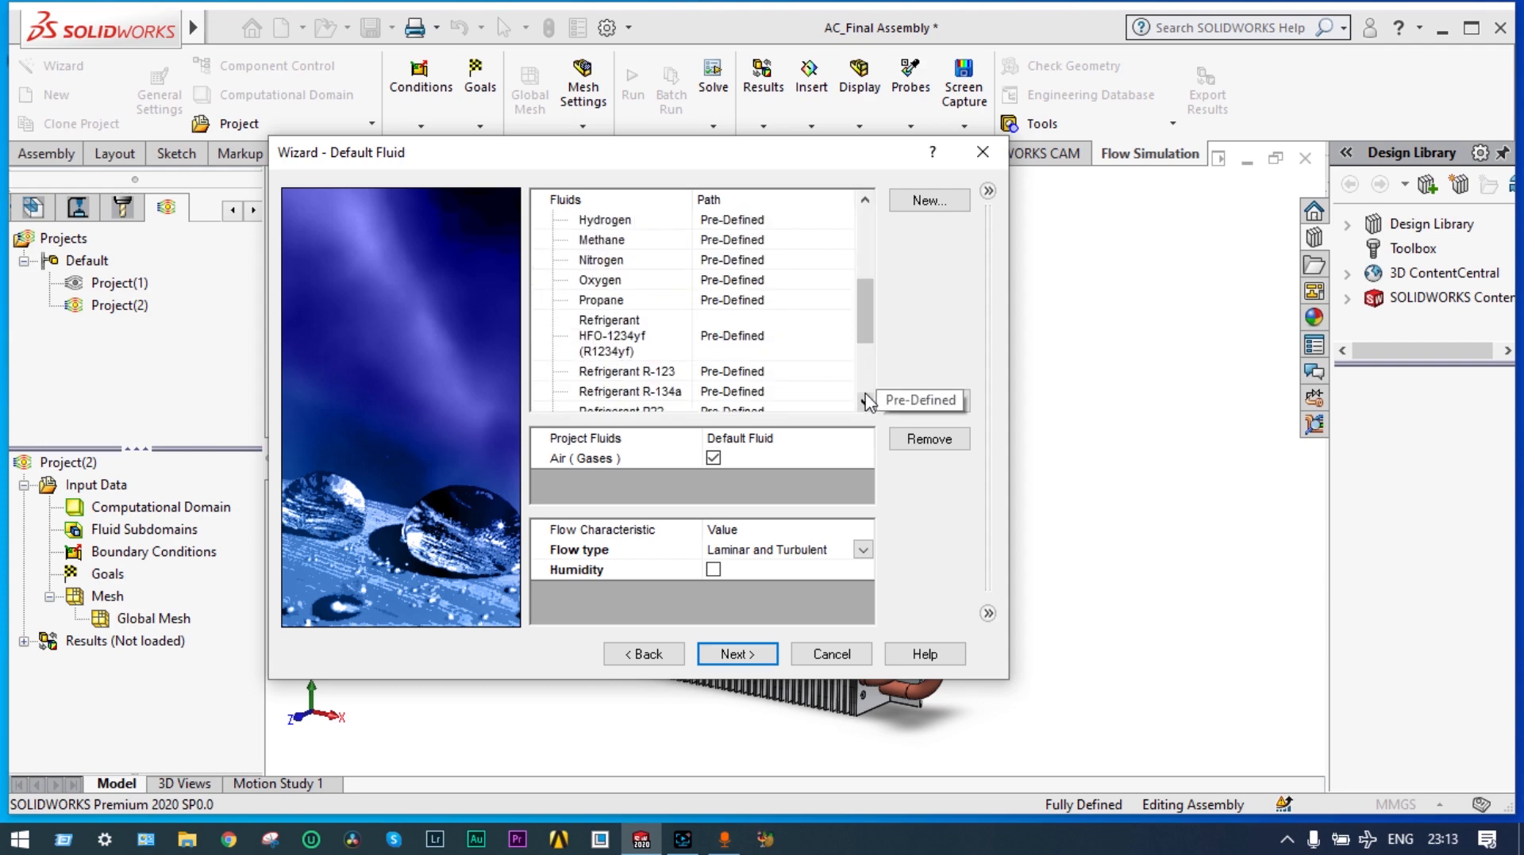
double_click(670, 373)
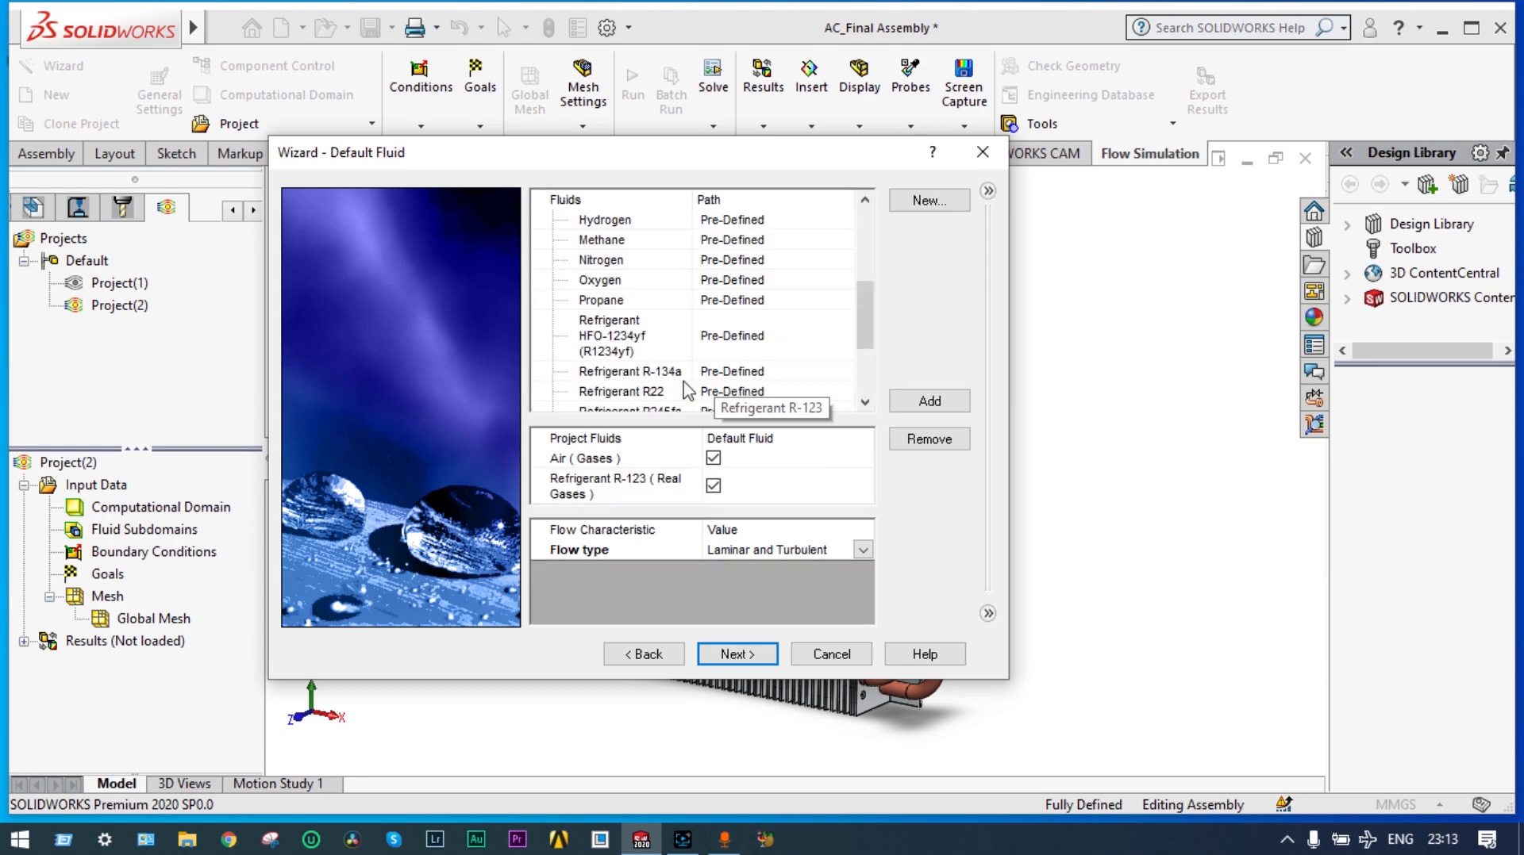
click(738, 655)
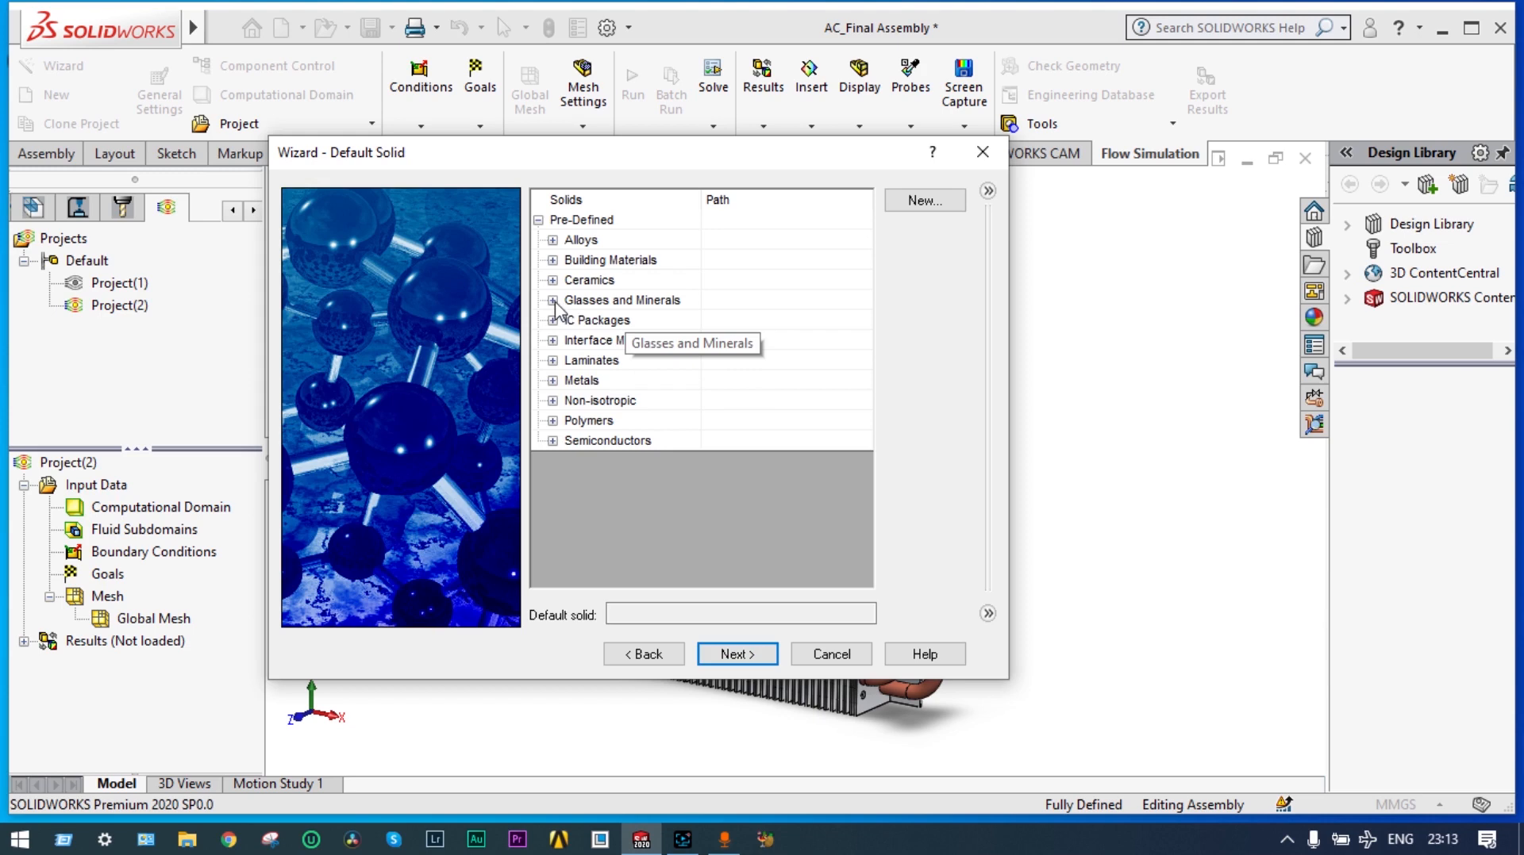
- Make the metal Aluminum the default solid and keep the default wall conditions
click(552, 381)
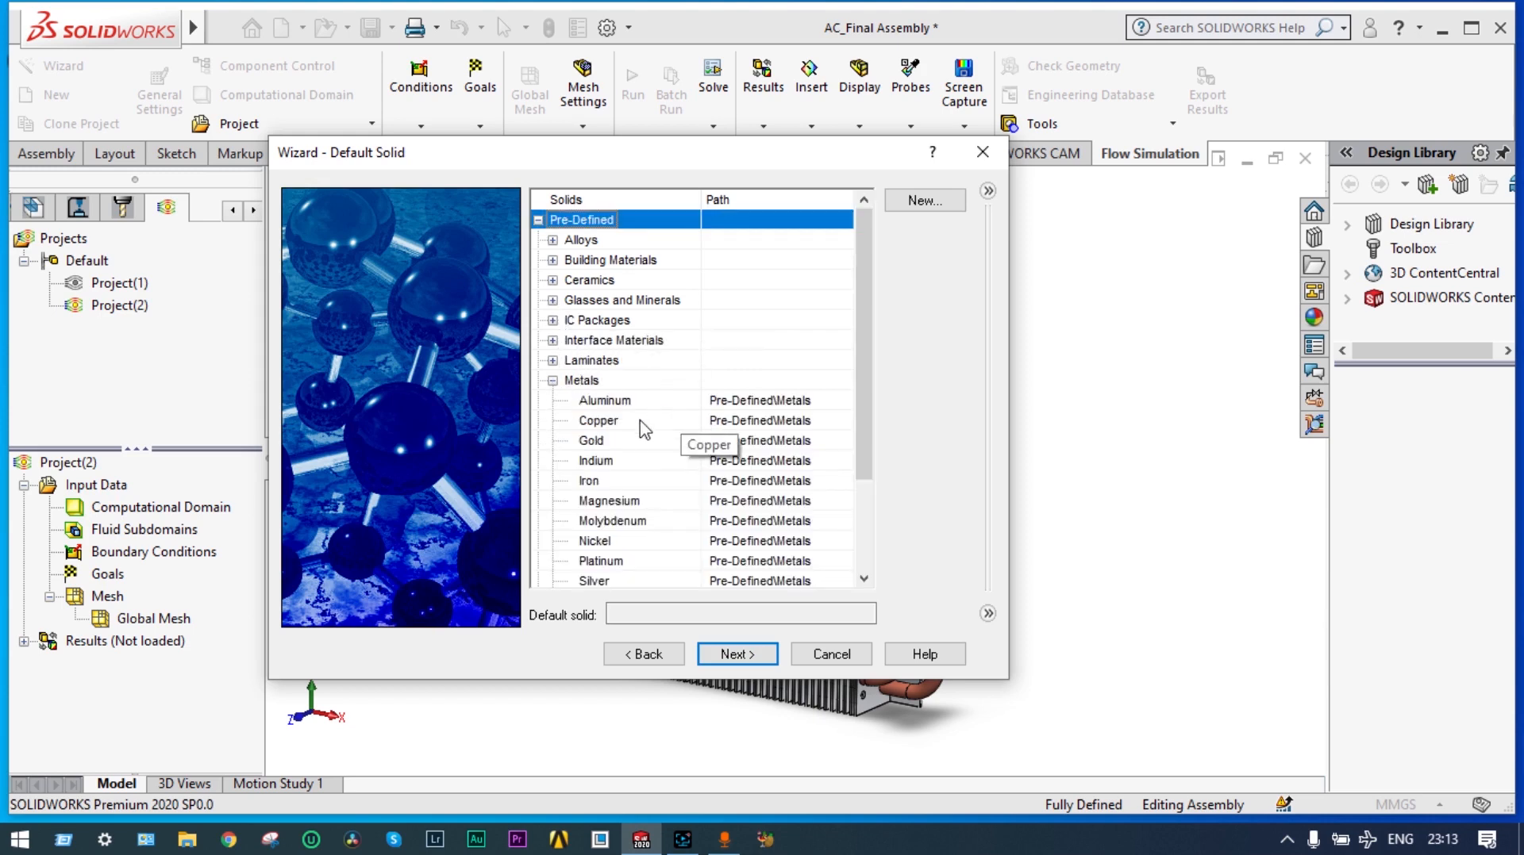
click(636, 402)
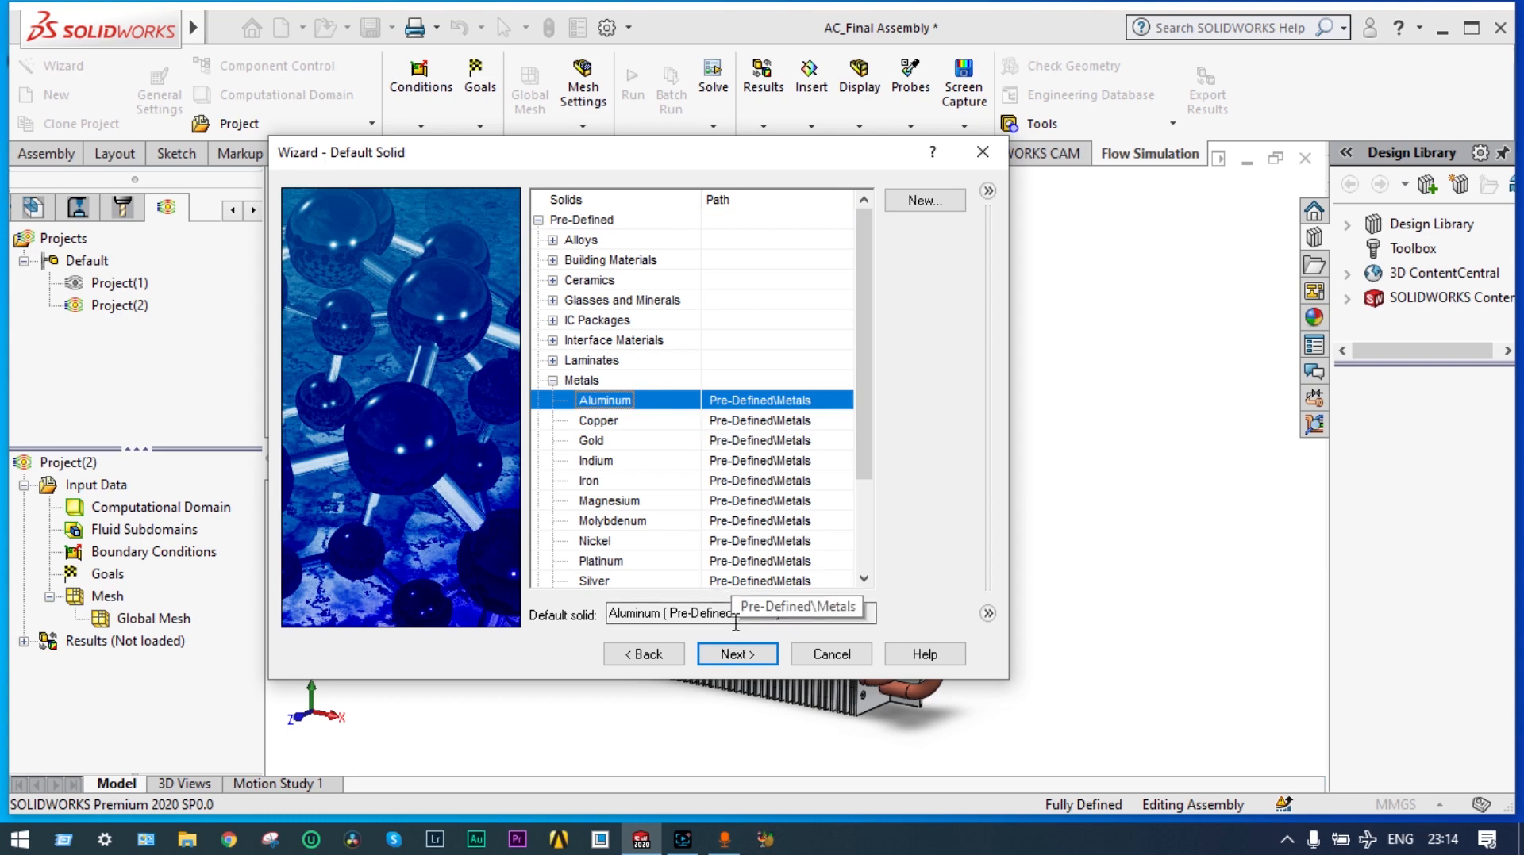
click(736, 654)
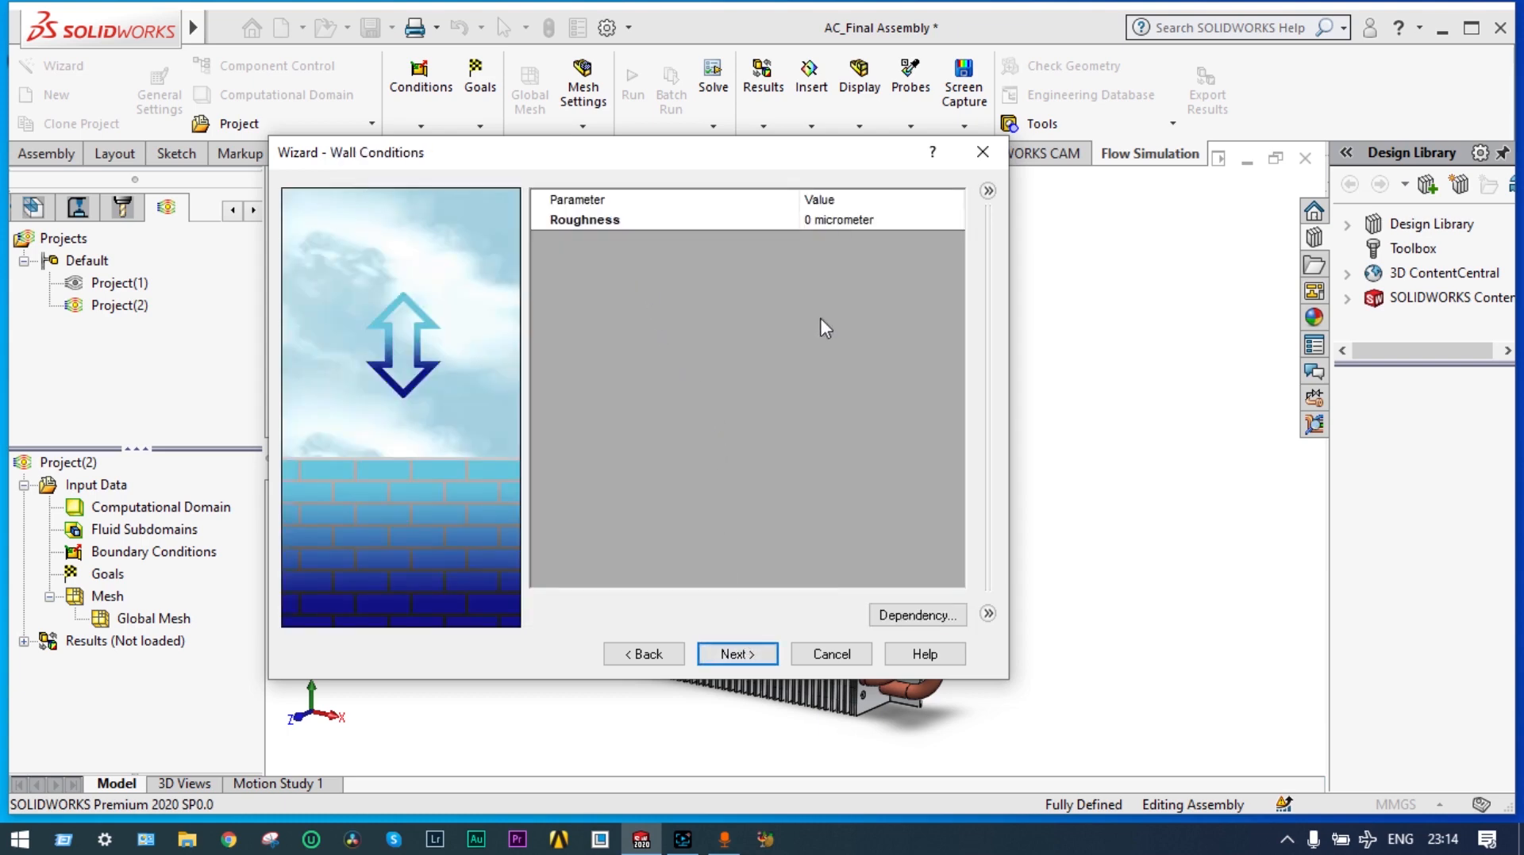
click(752, 654)
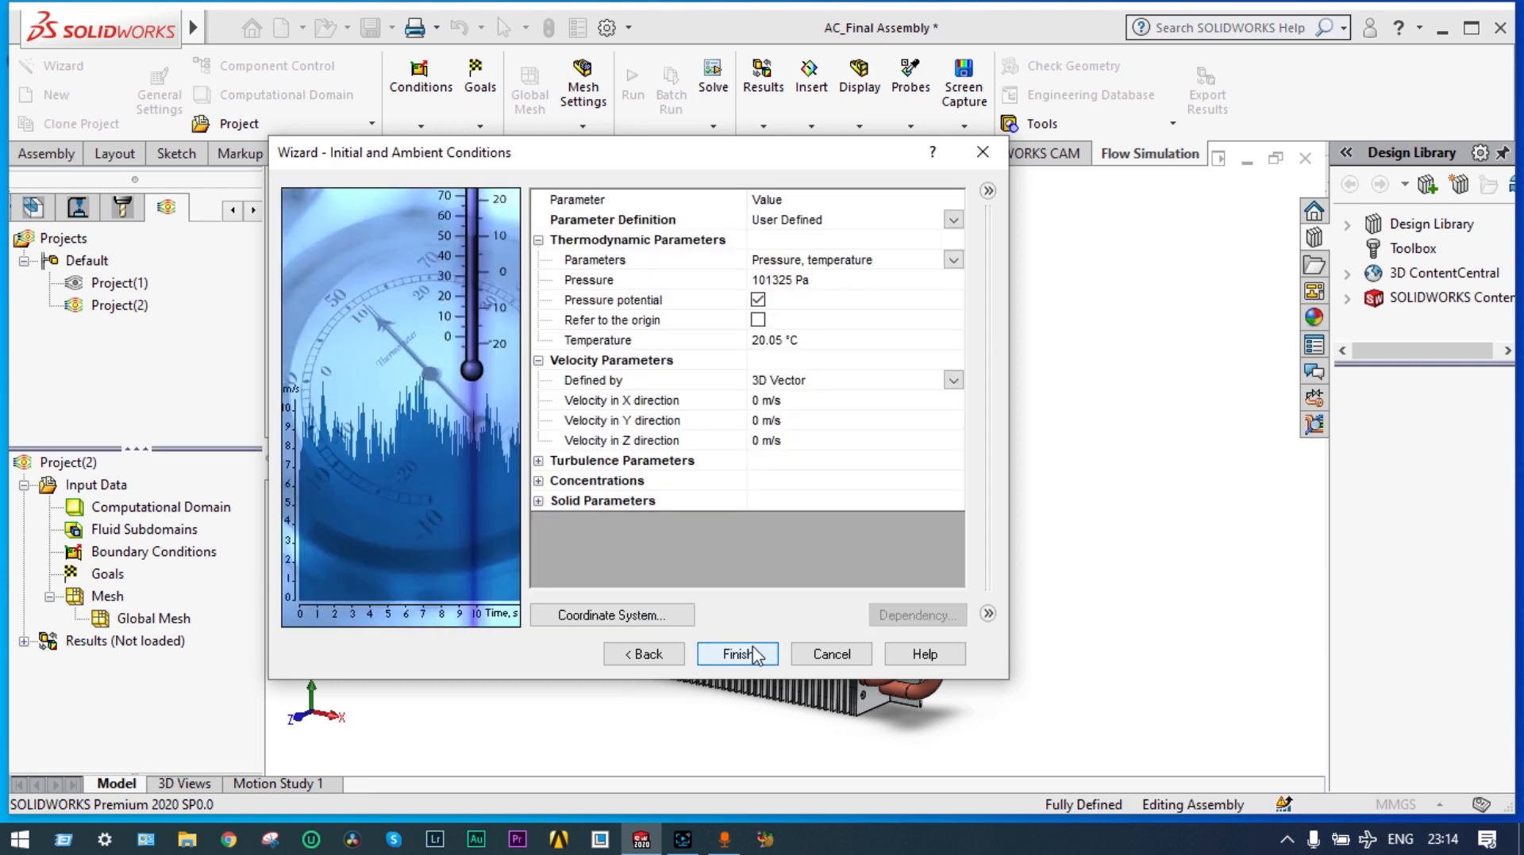
- Set the ambient temperature to 30 °C and the velocity in Z direction to 20 m/s
click(666, 340)
text(30)
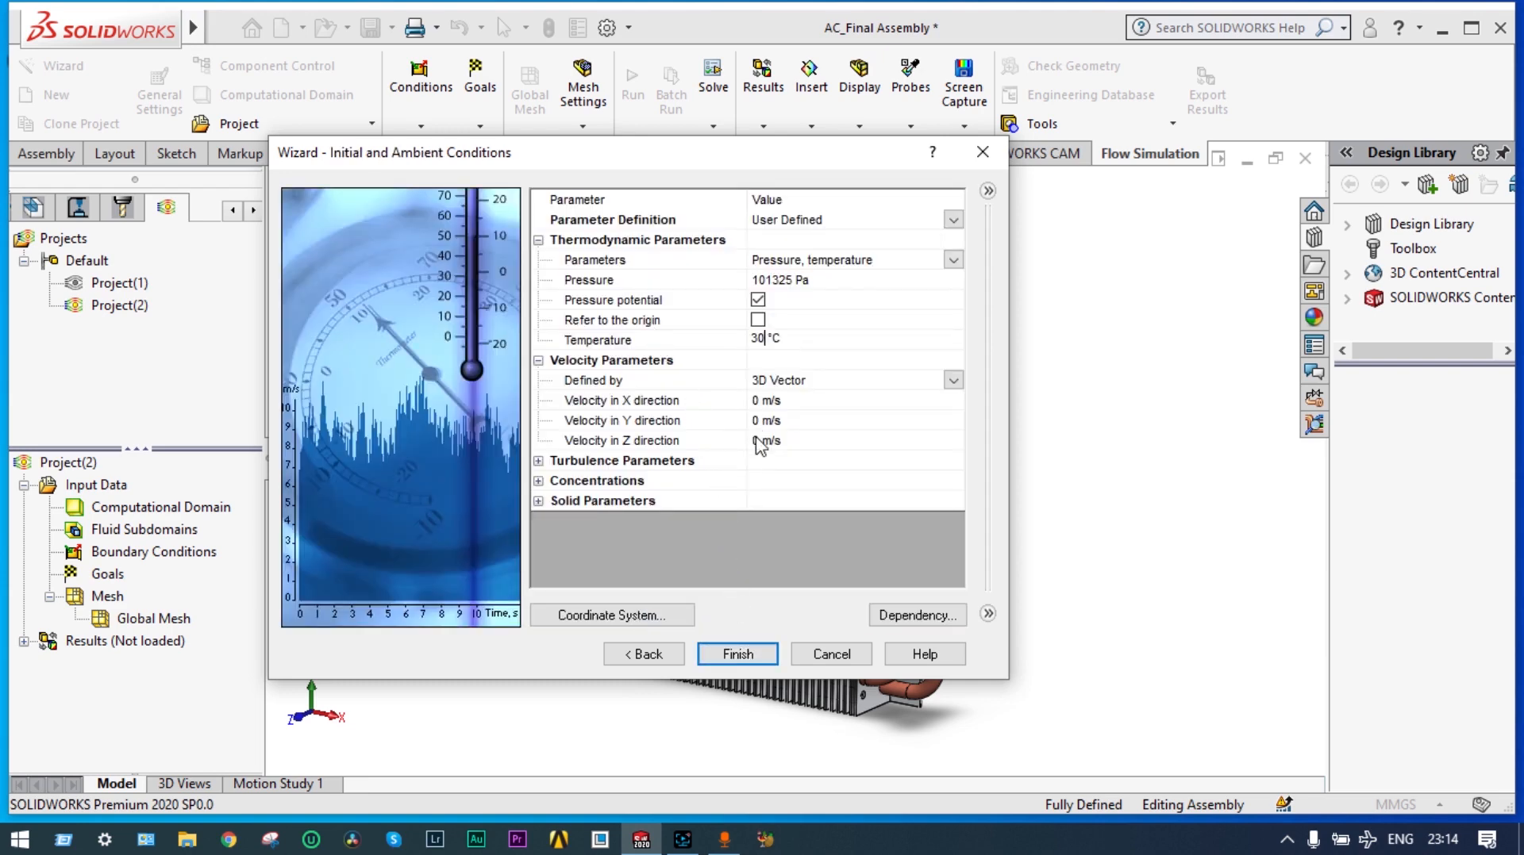
click(759, 447)
text(2)
drag(680, 156, 494, 38)
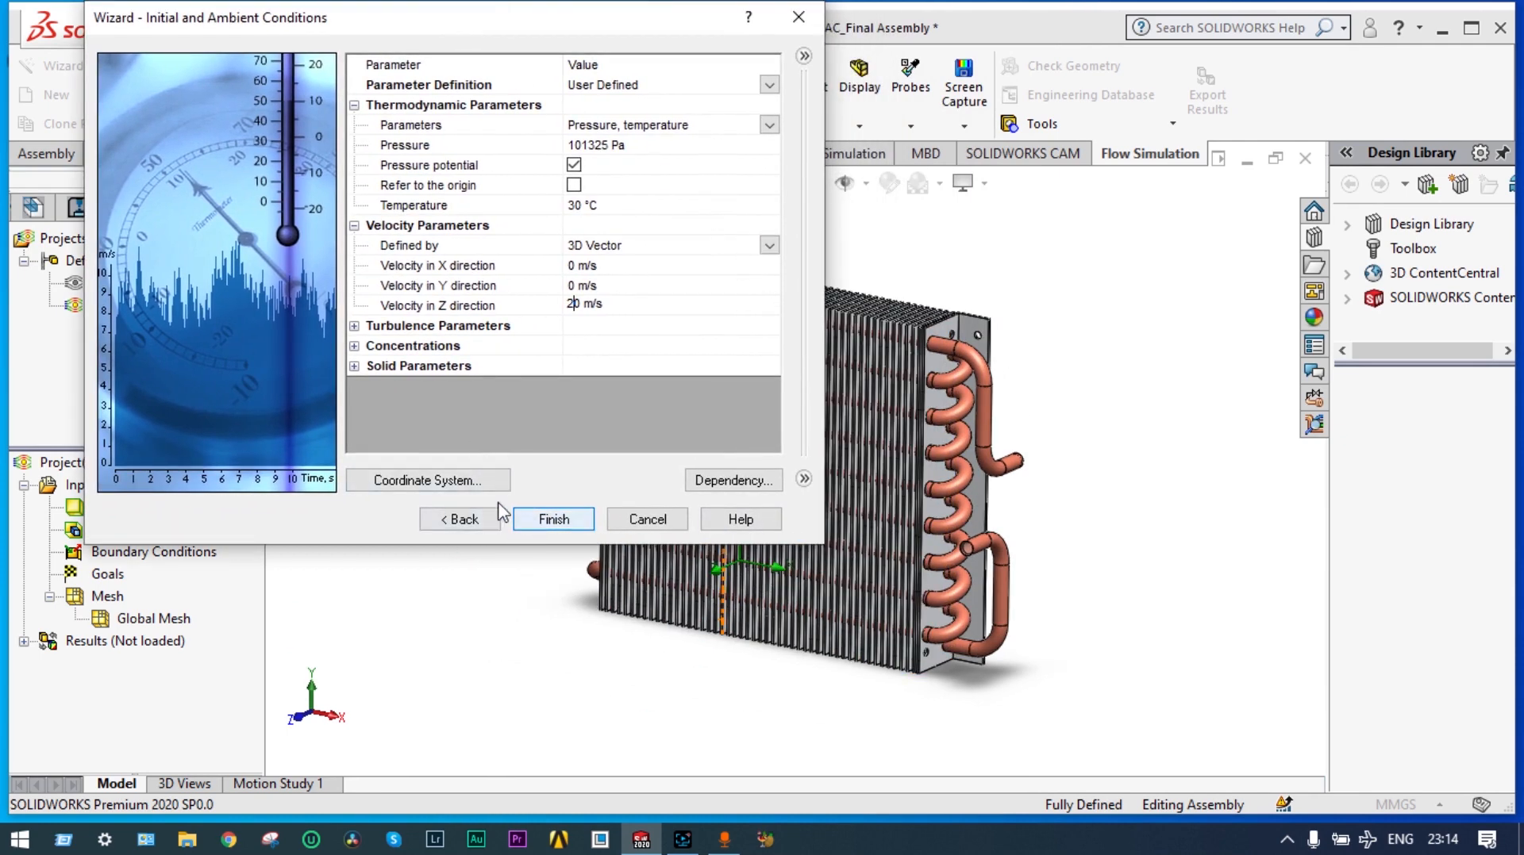
- Set the Global Coordinate System's reference axis to Z and finish the project wizard
click(466, 480)
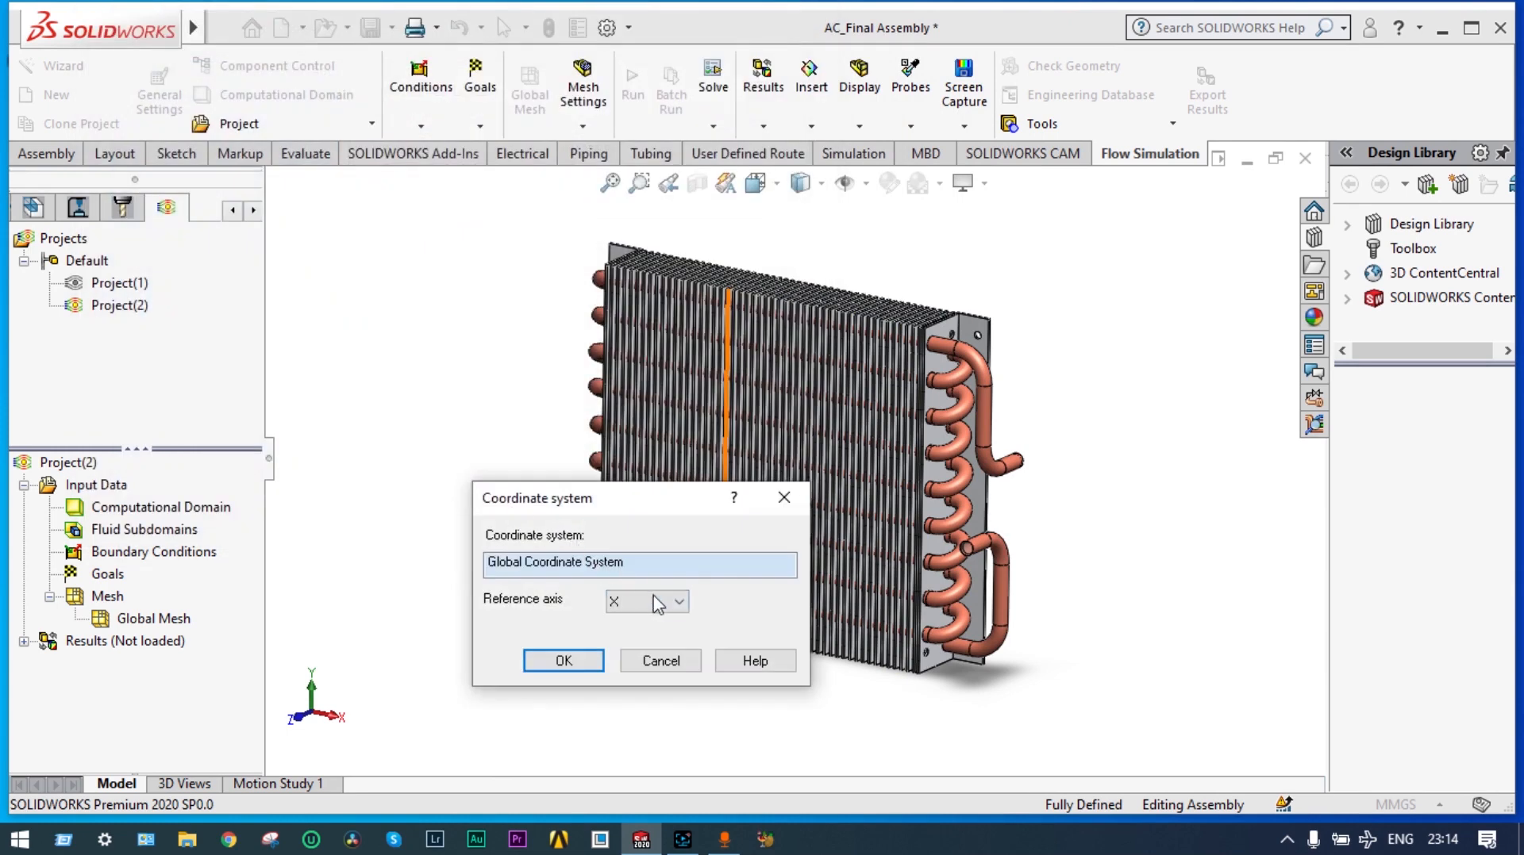
click(679, 606)
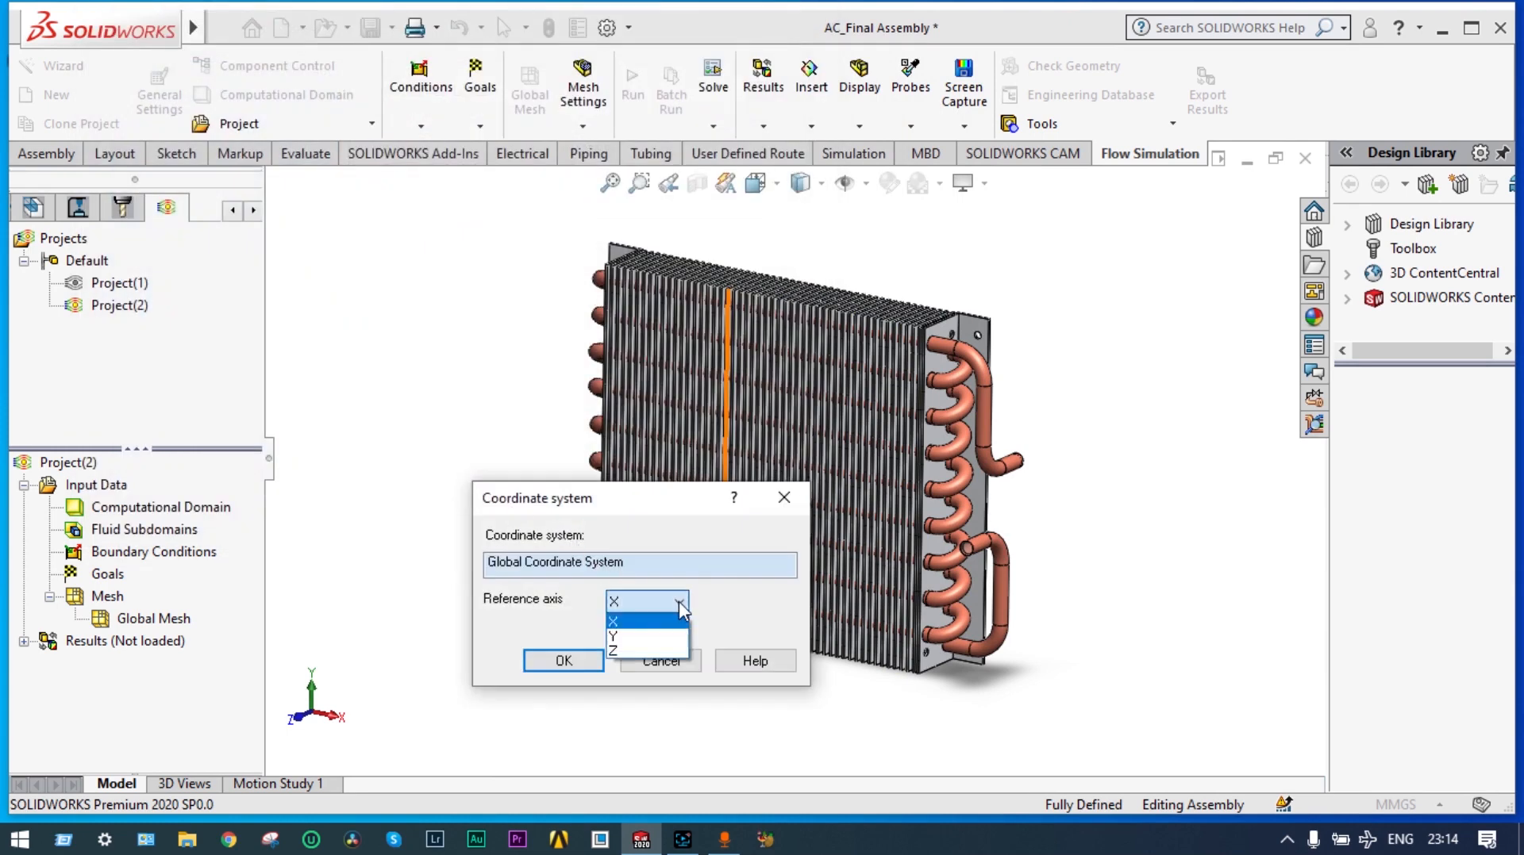
click(657, 652)
click(575, 662)
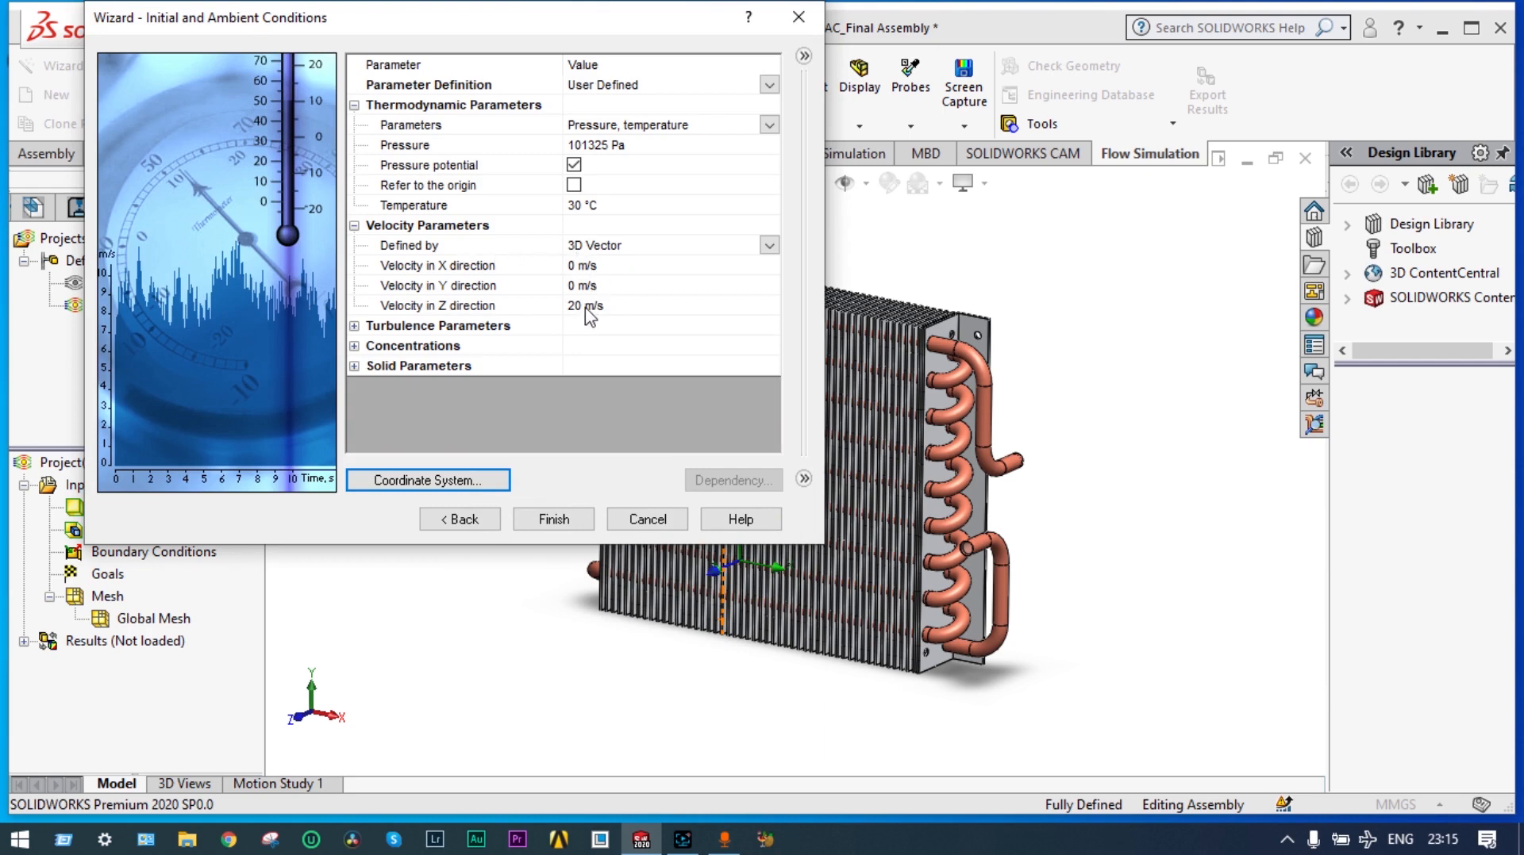
click(556, 520)
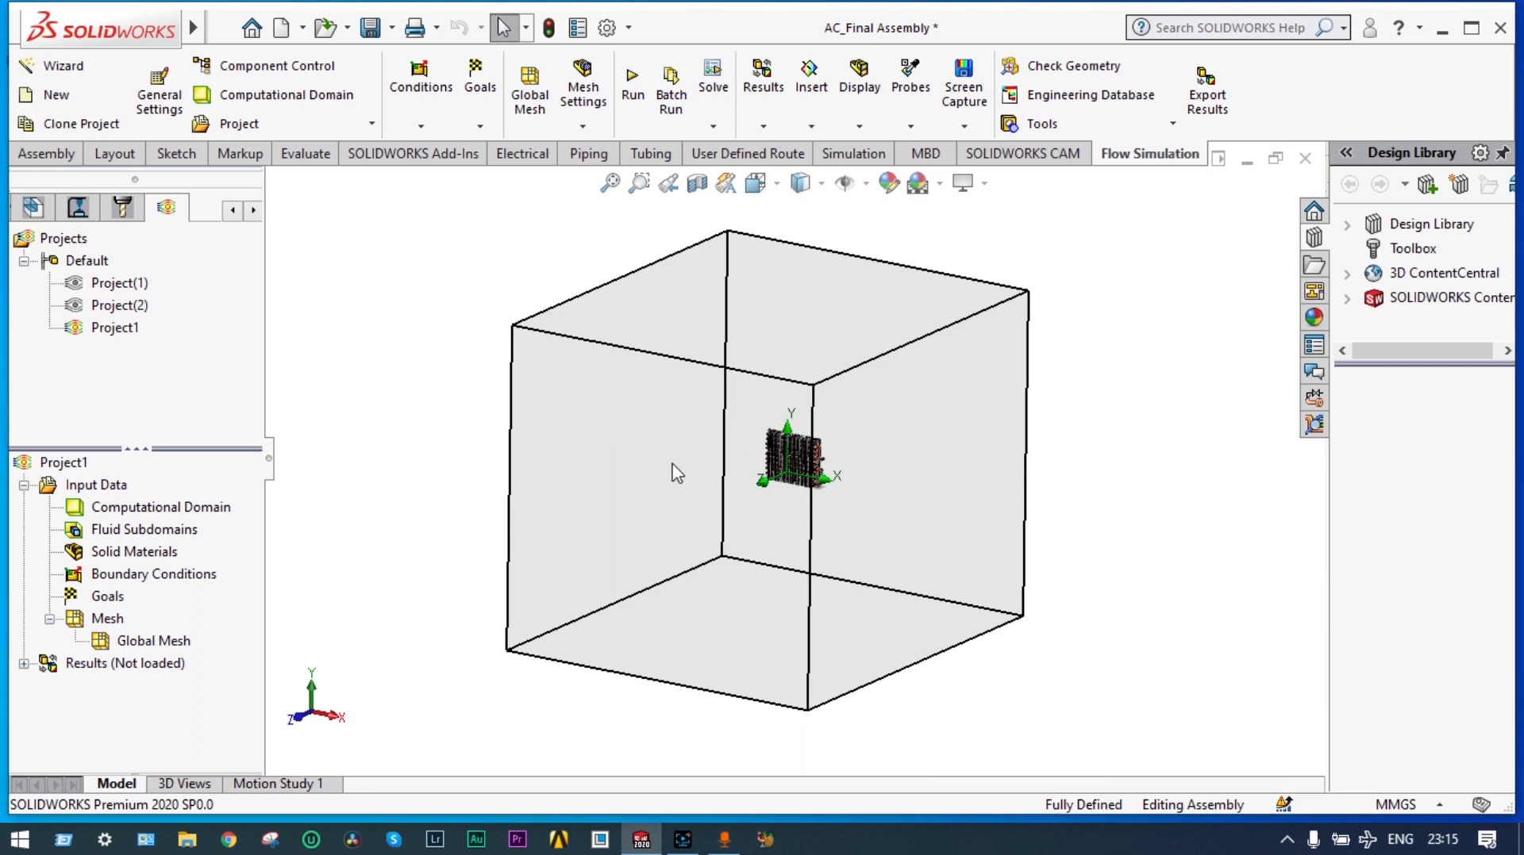
- Shrink the computational domain closely around the coil: X about 0.067 to 0.471 m, Y 0.065 to 0.378 m, Z 0.289 to 0.418 m
right_click(190, 512)
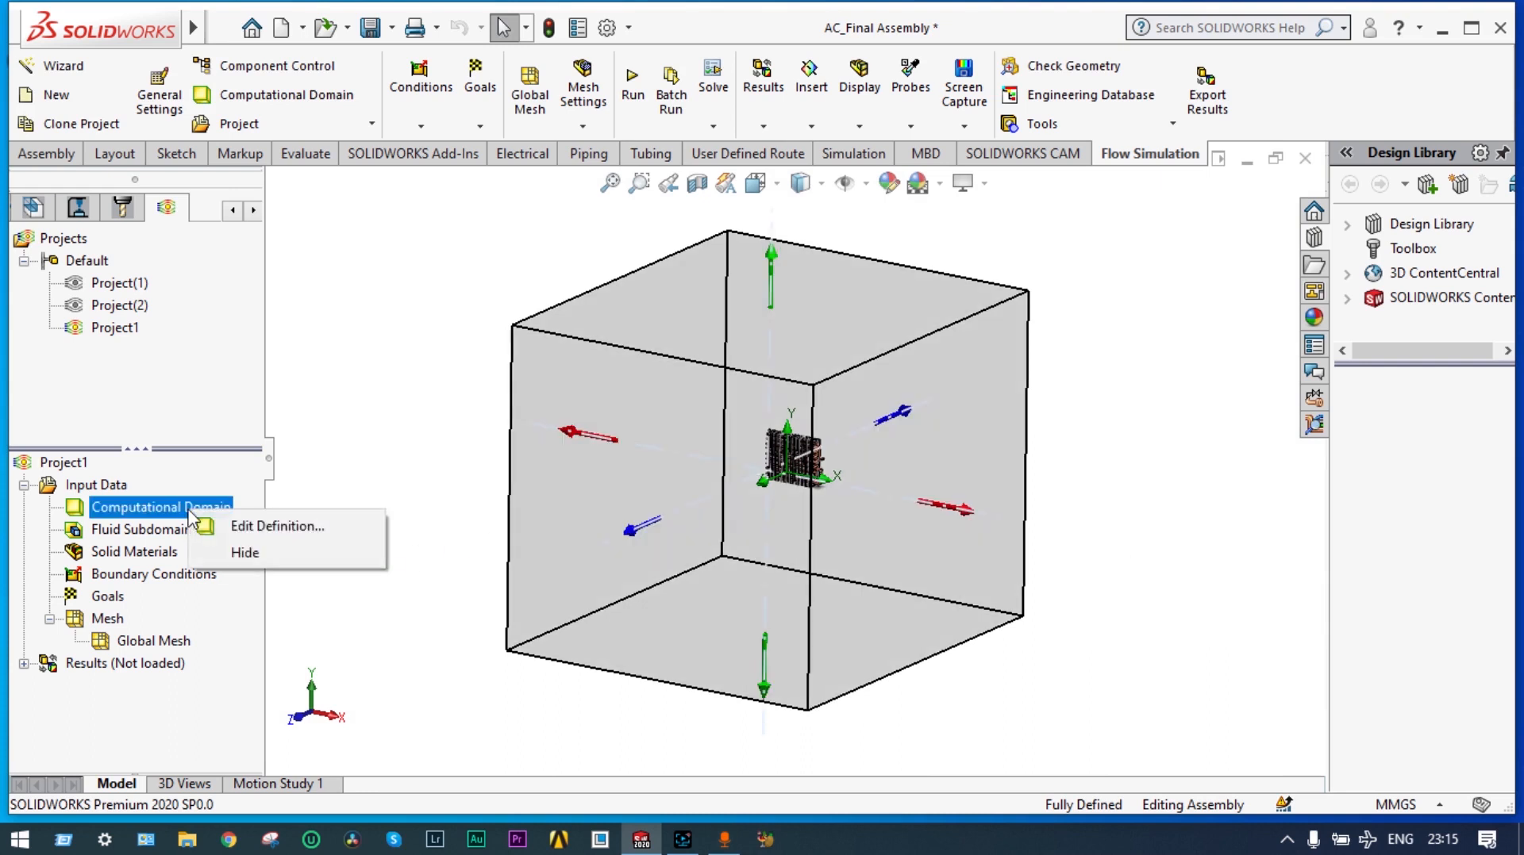
click(275, 530)
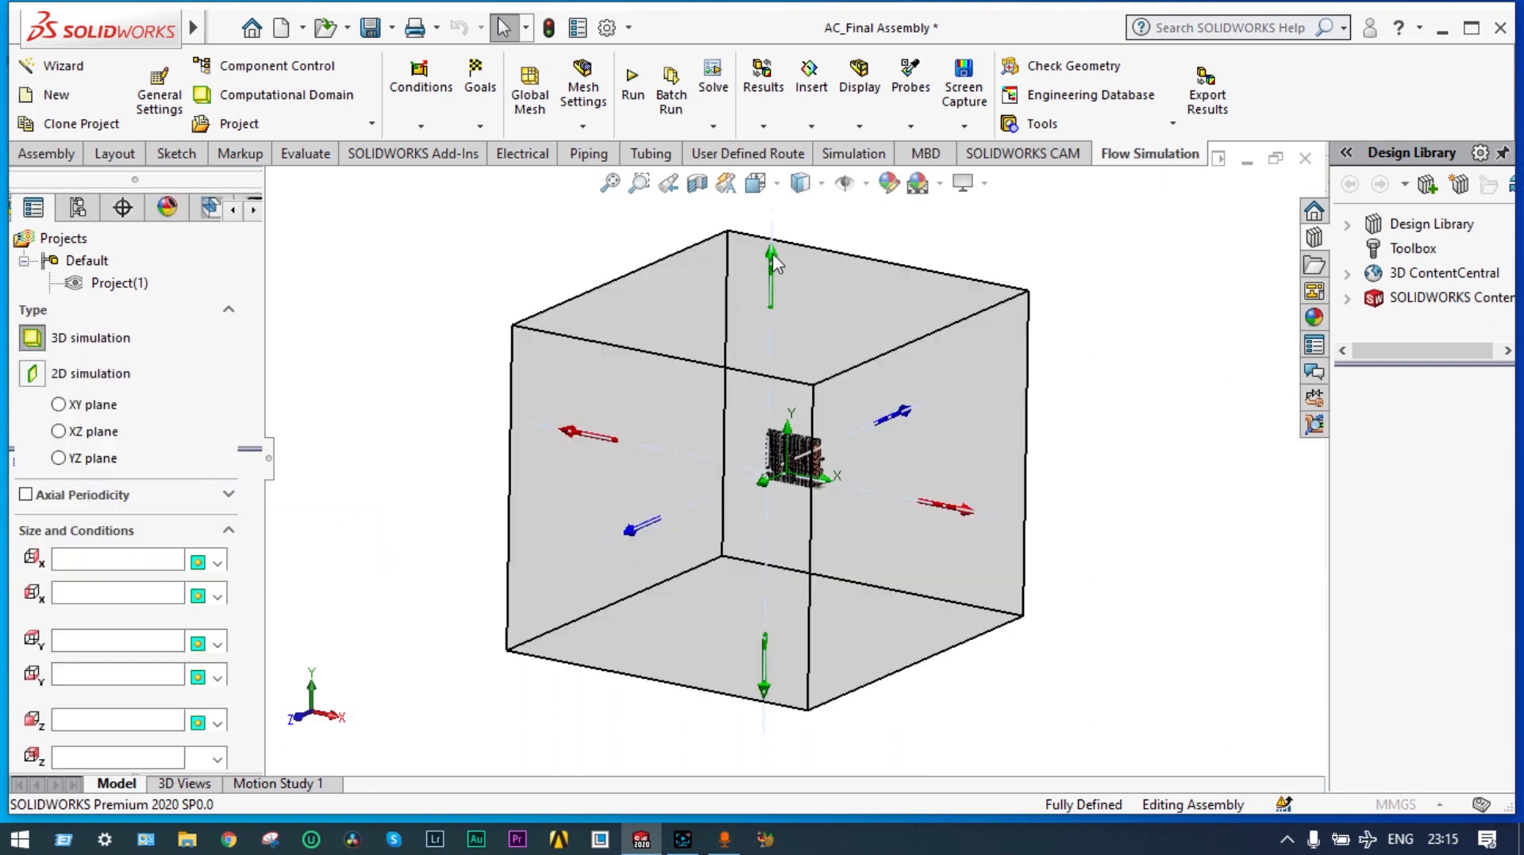
drag(773, 254, 769, 383)
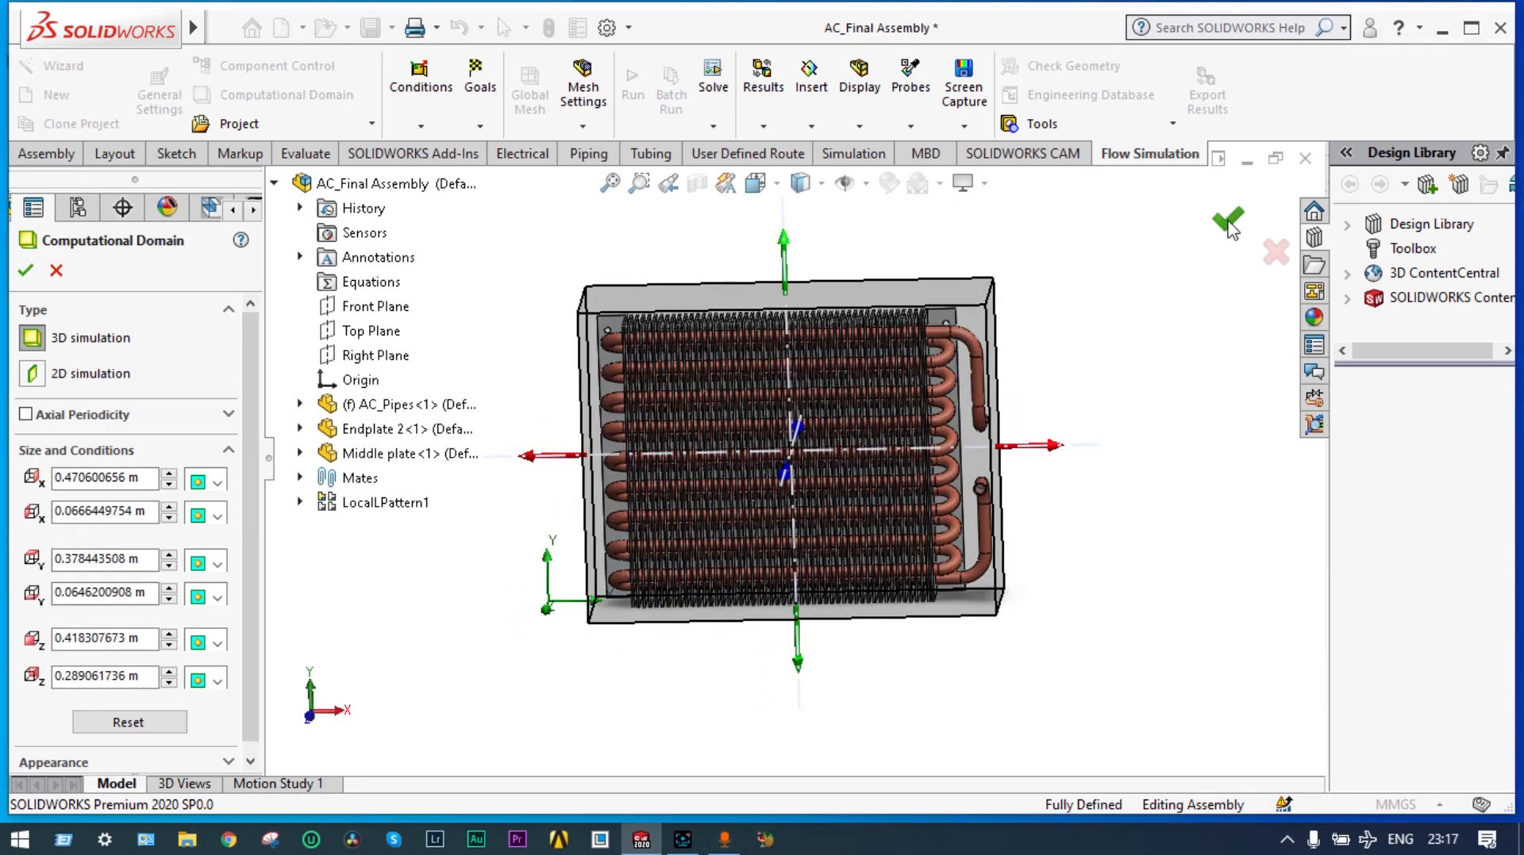
click(1227, 222)
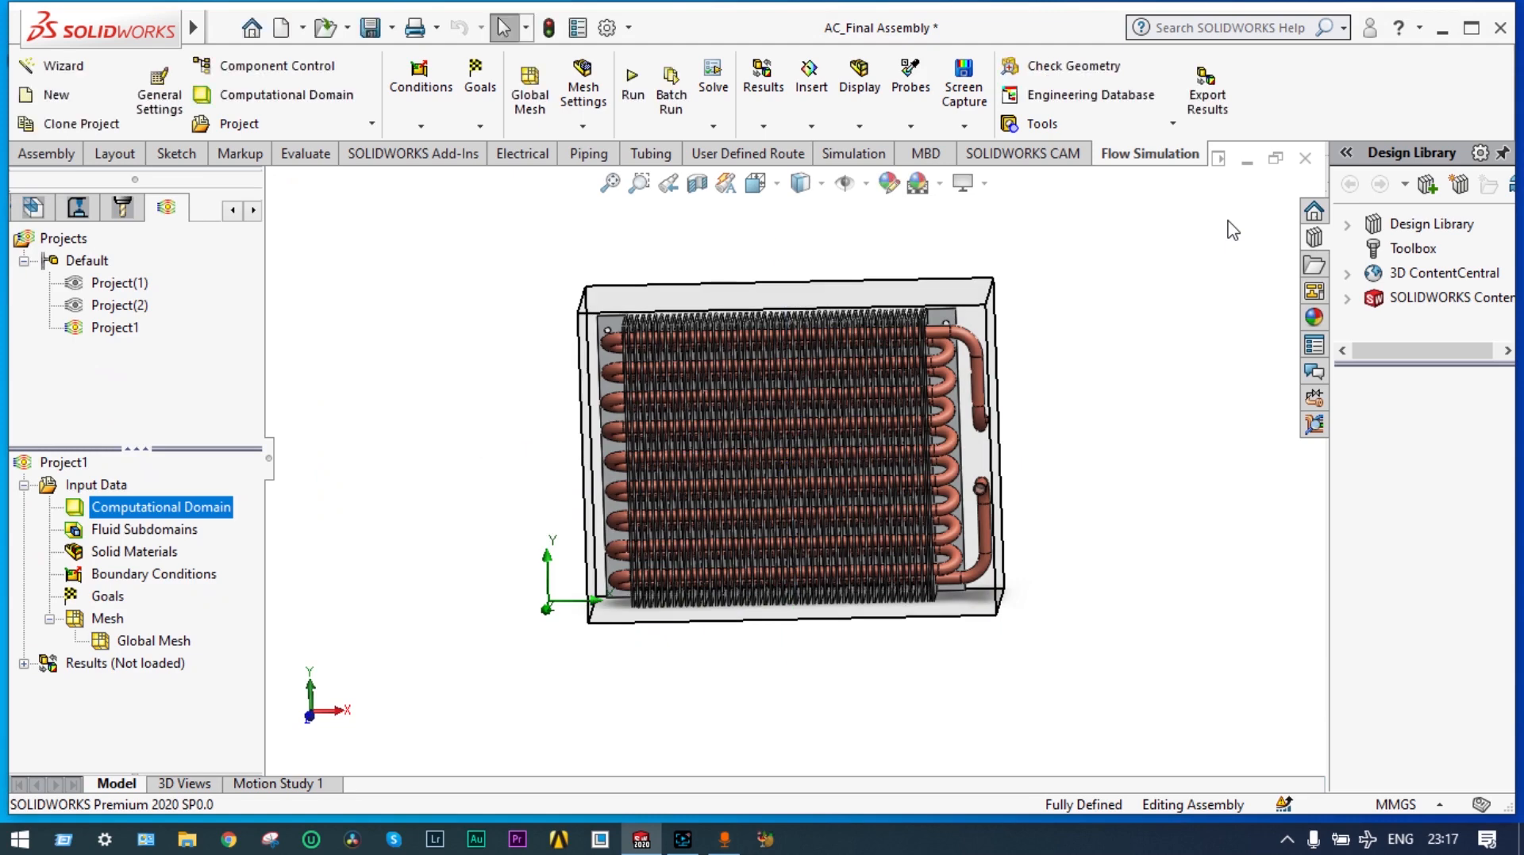
- Hide the computational domain box around the coil assembly
right_click(222, 522)
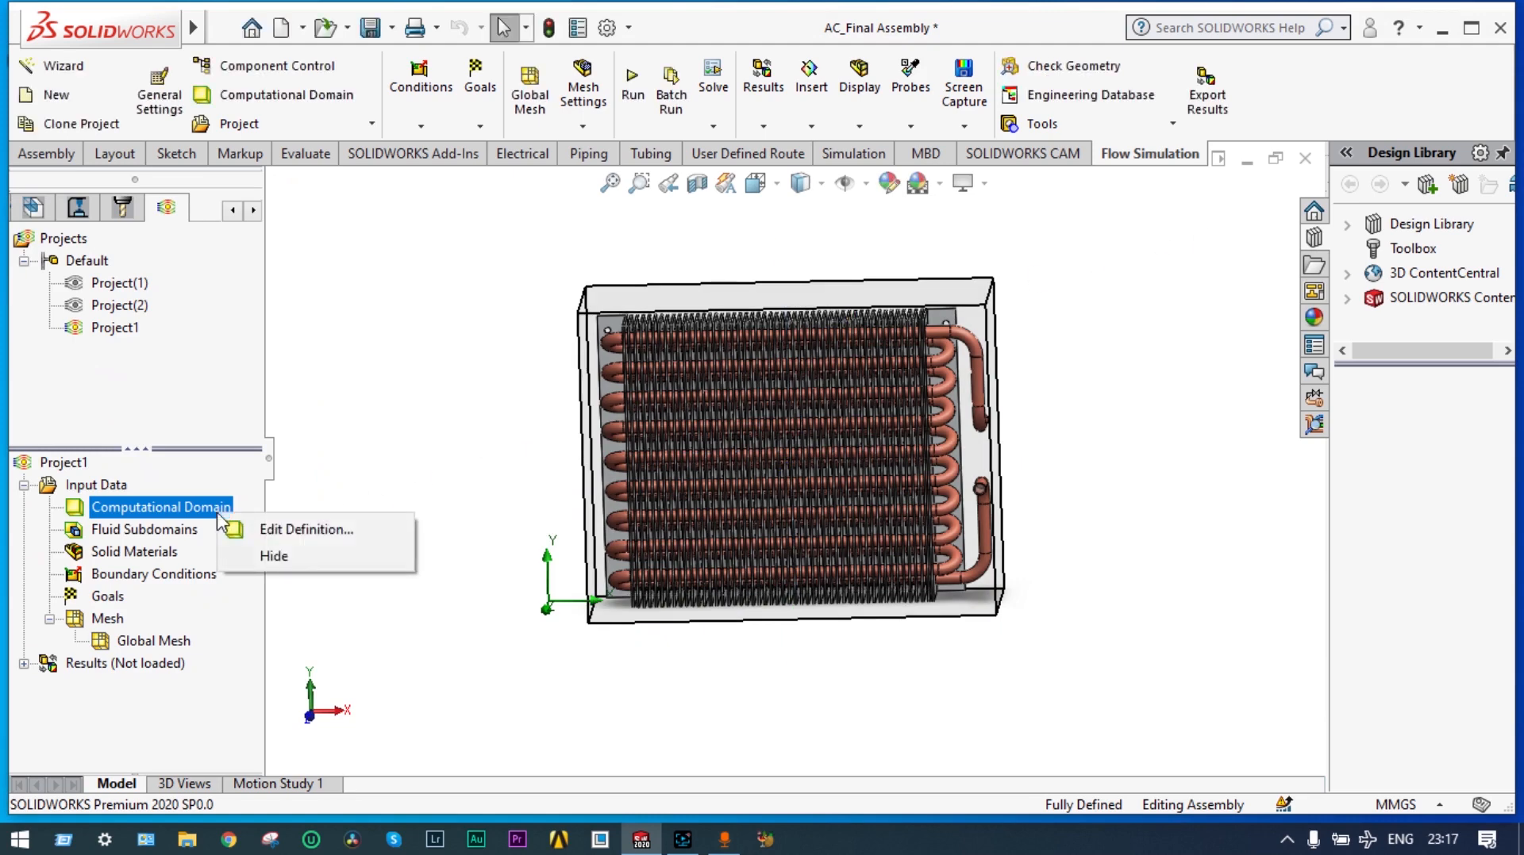
click(285, 556)
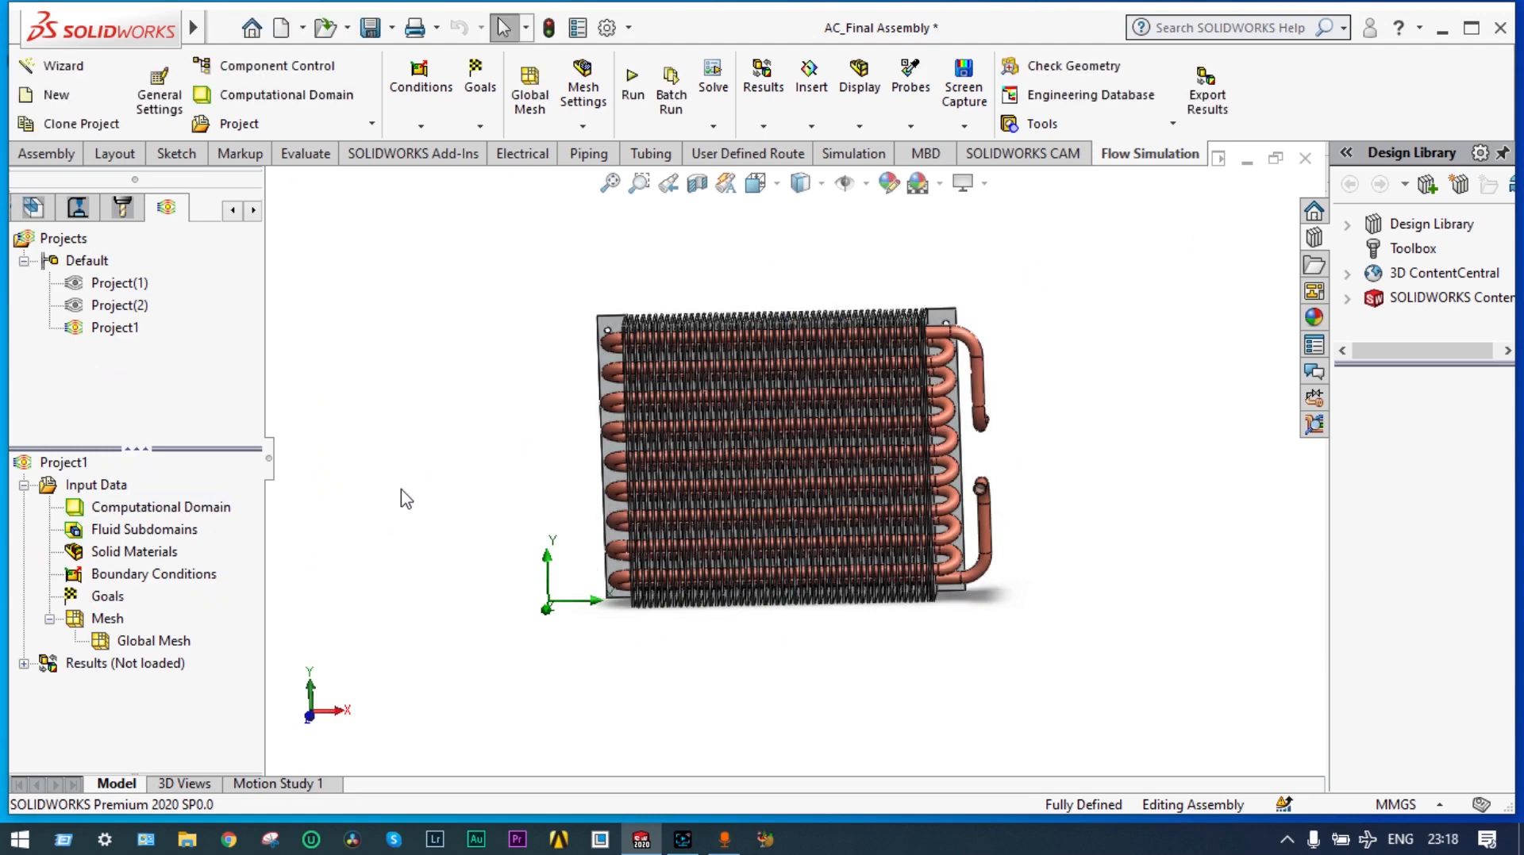
middle_drag(412, 488, 381, 473)
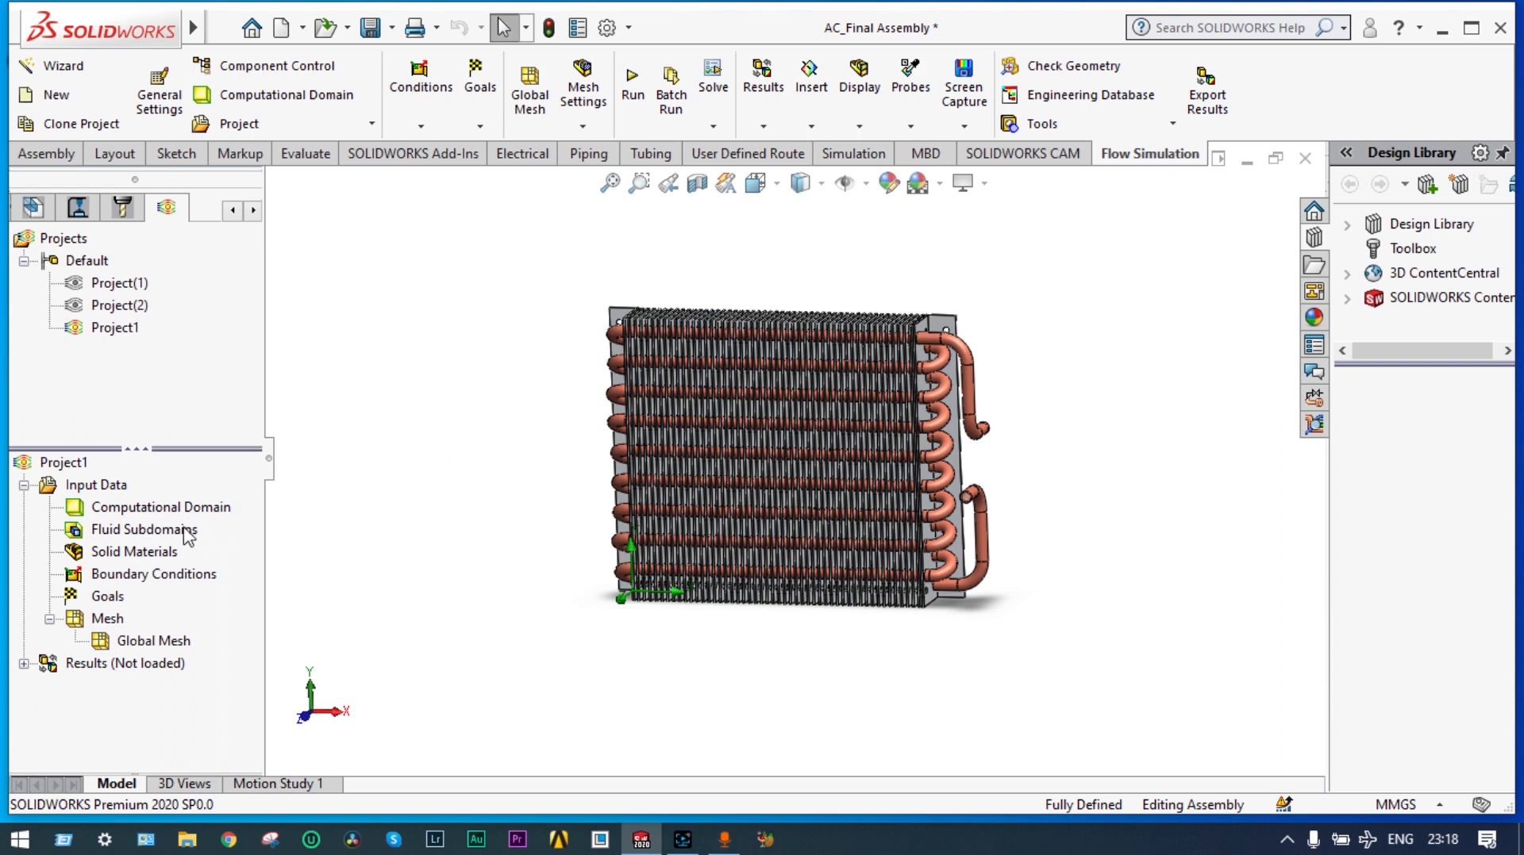
- Start a new fluid subdomain and exclude Air so that only Refrigerant R-123 is used
right_click(188, 536)
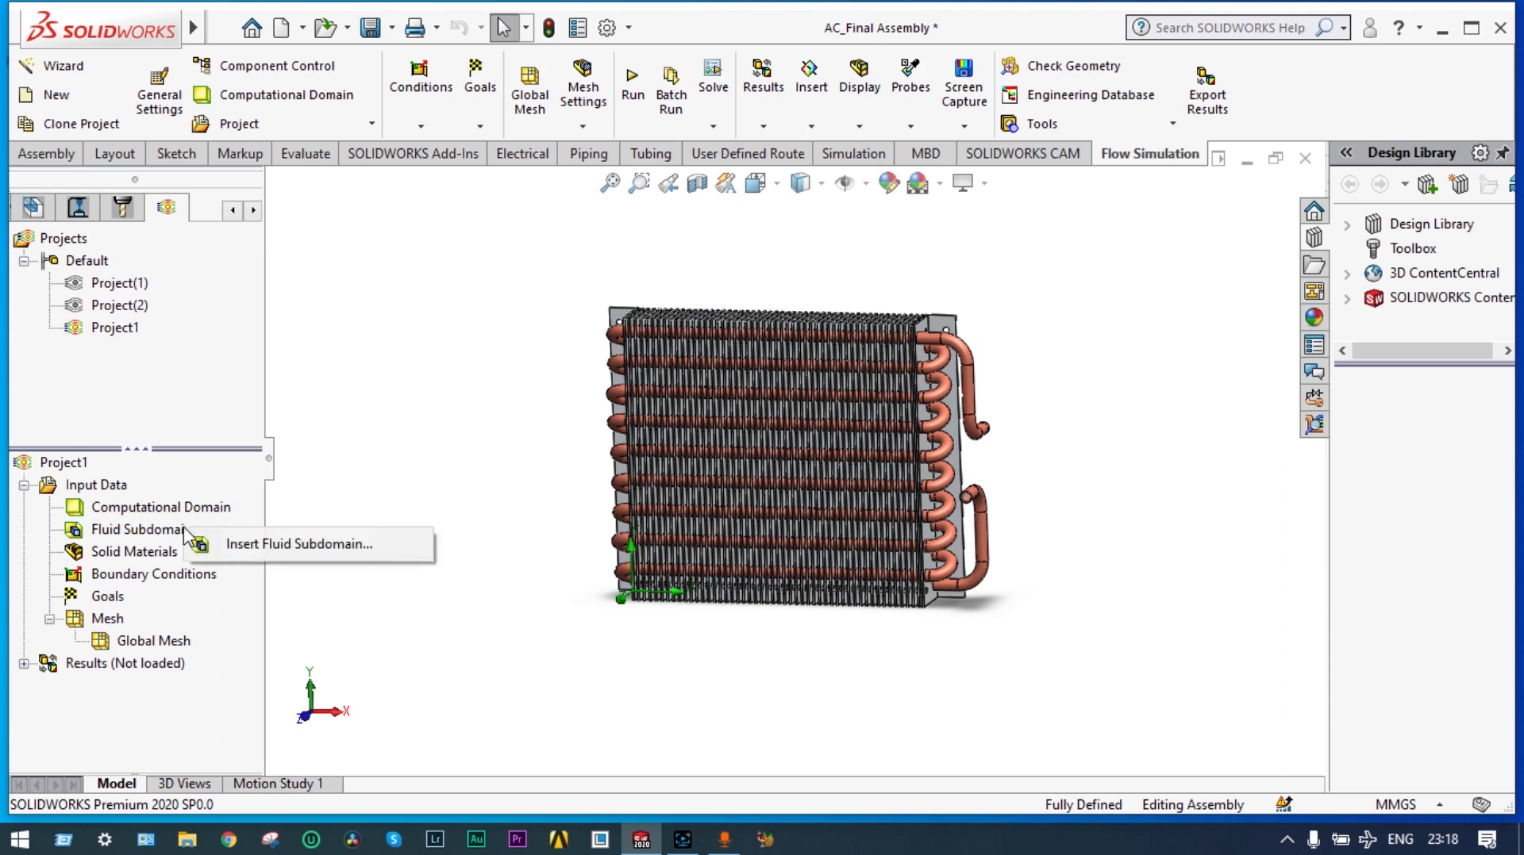
click(247, 546)
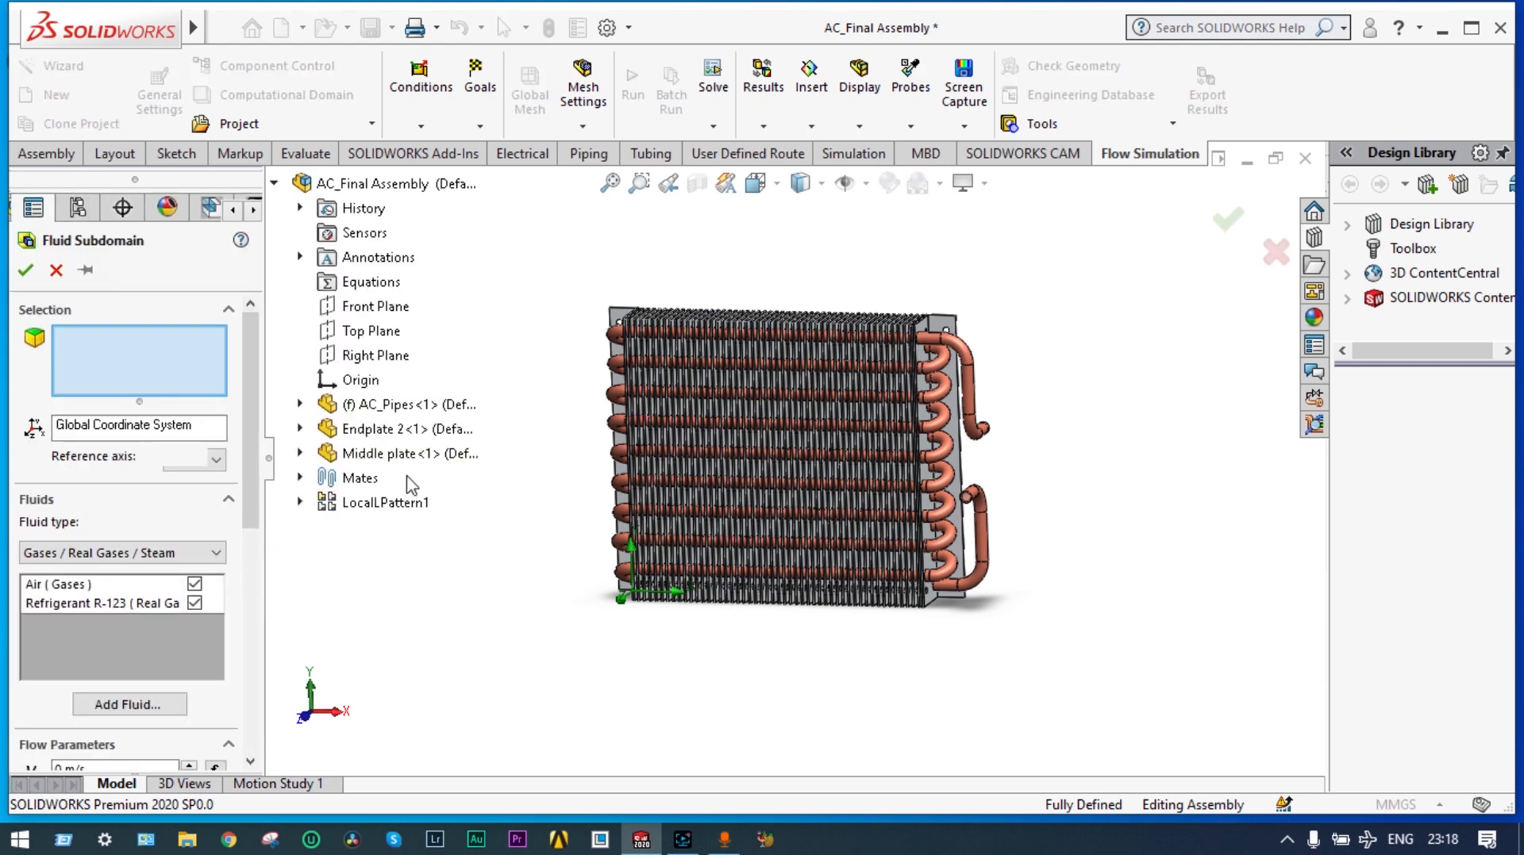
scroll(255, 520, down, 3)
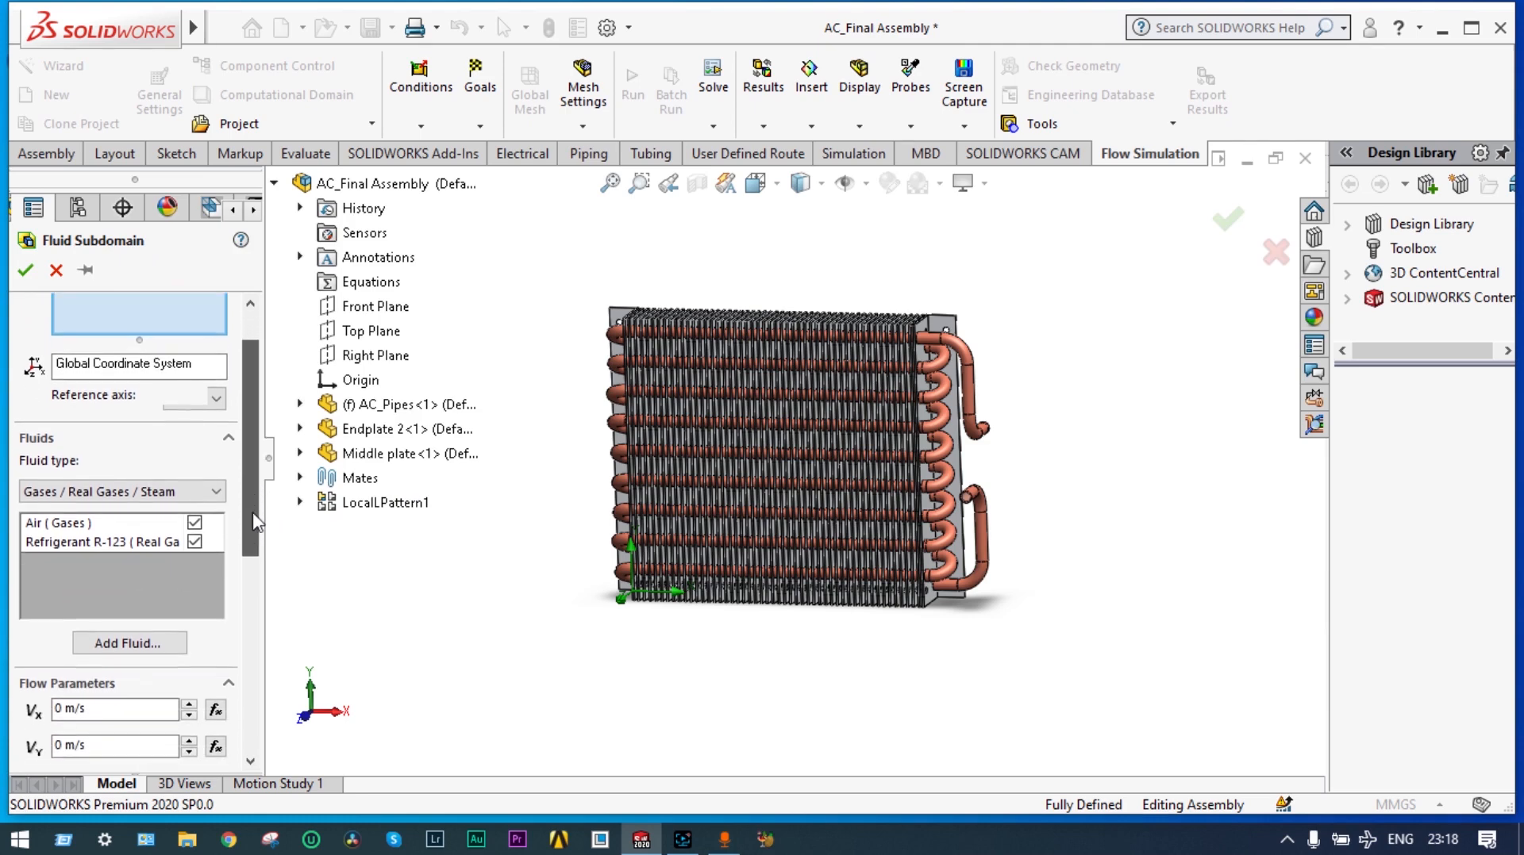
click(194, 518)
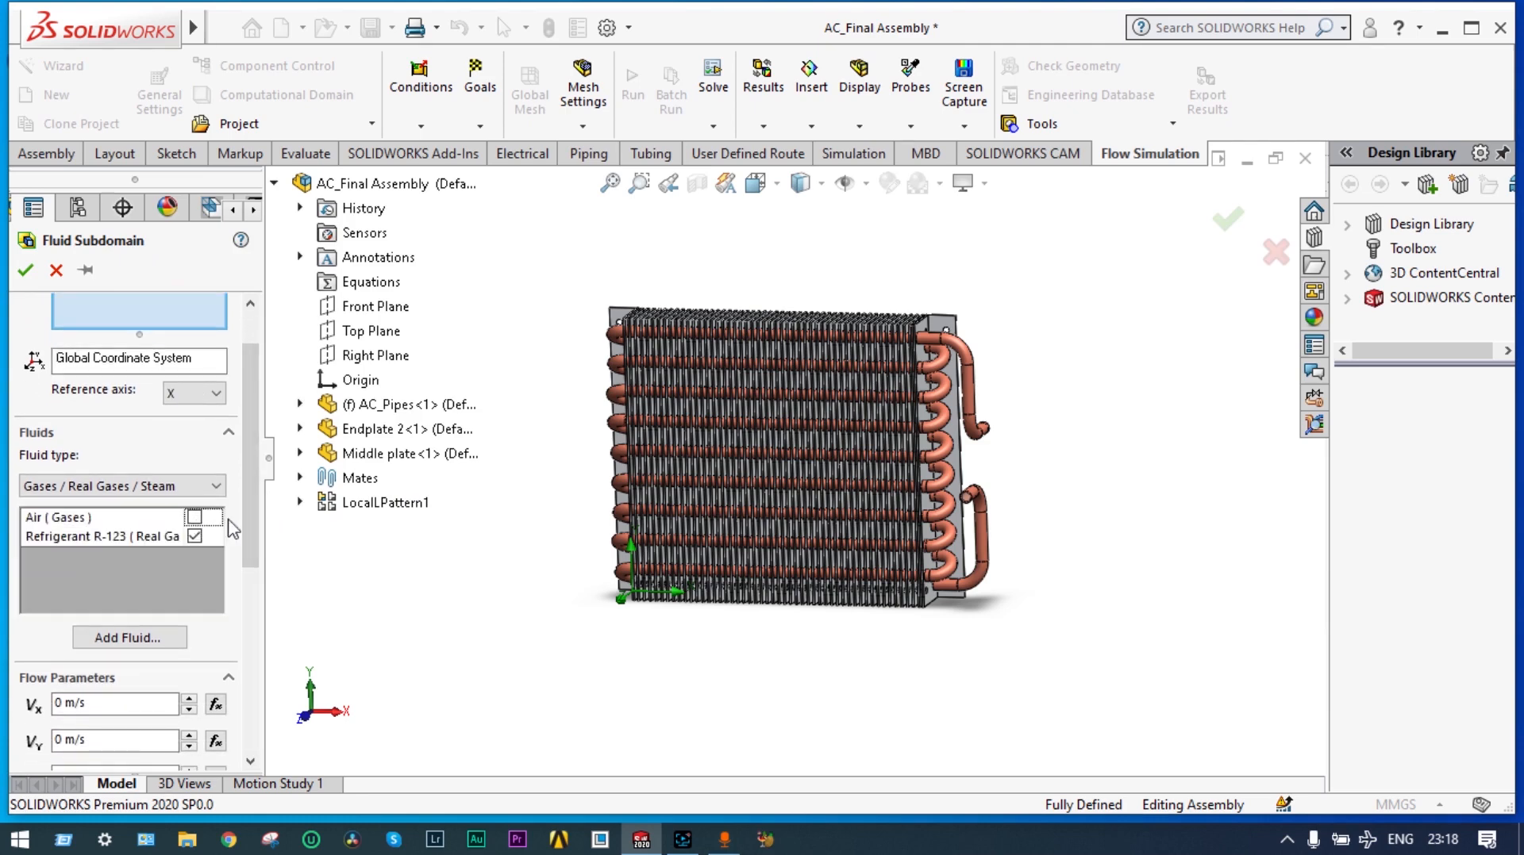
drag(251, 508, 242, 636)
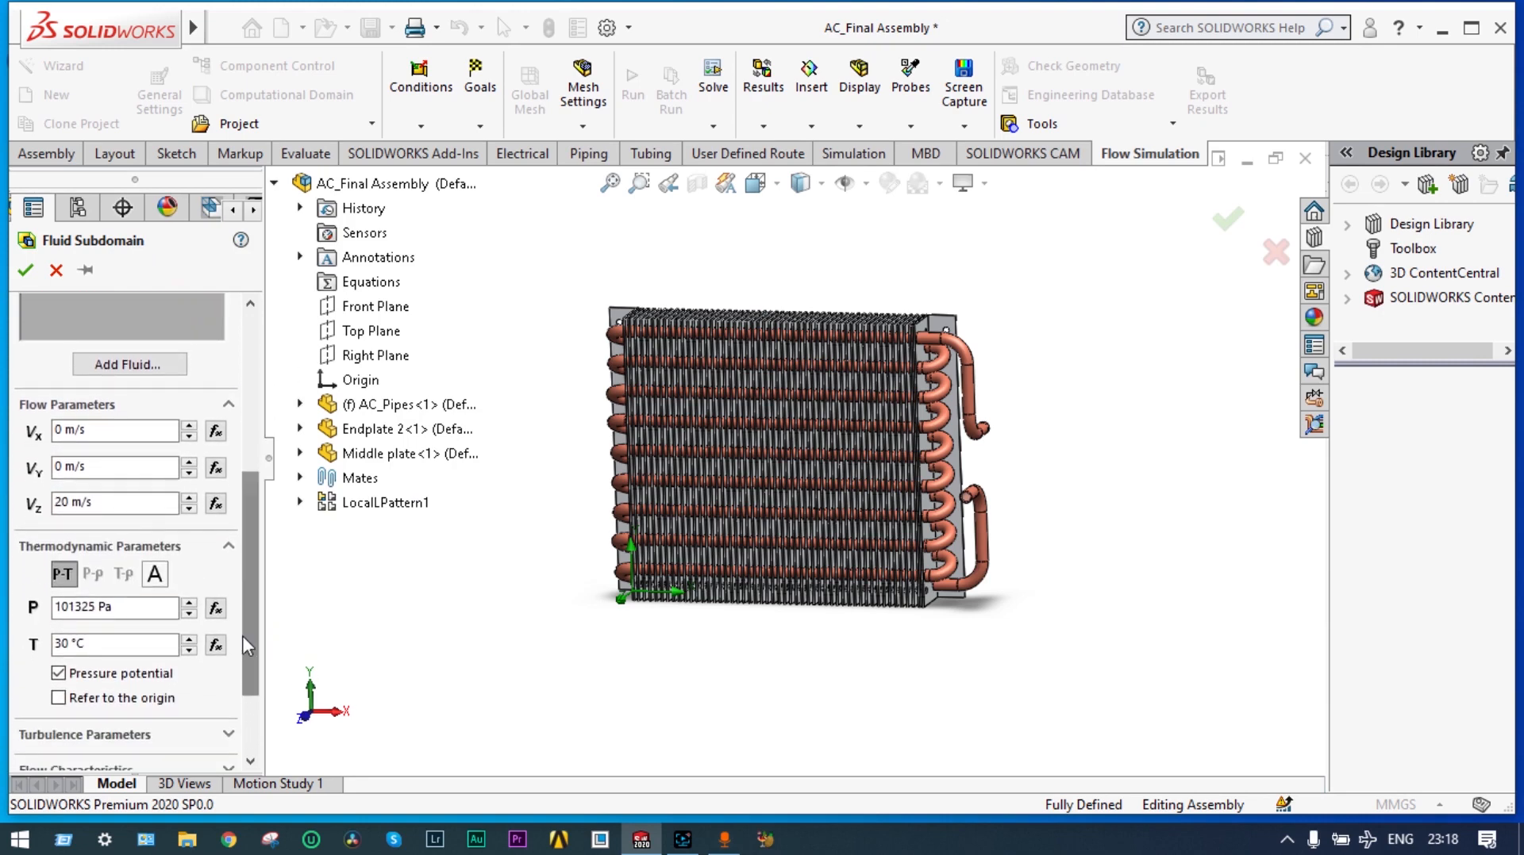
click(76, 500)
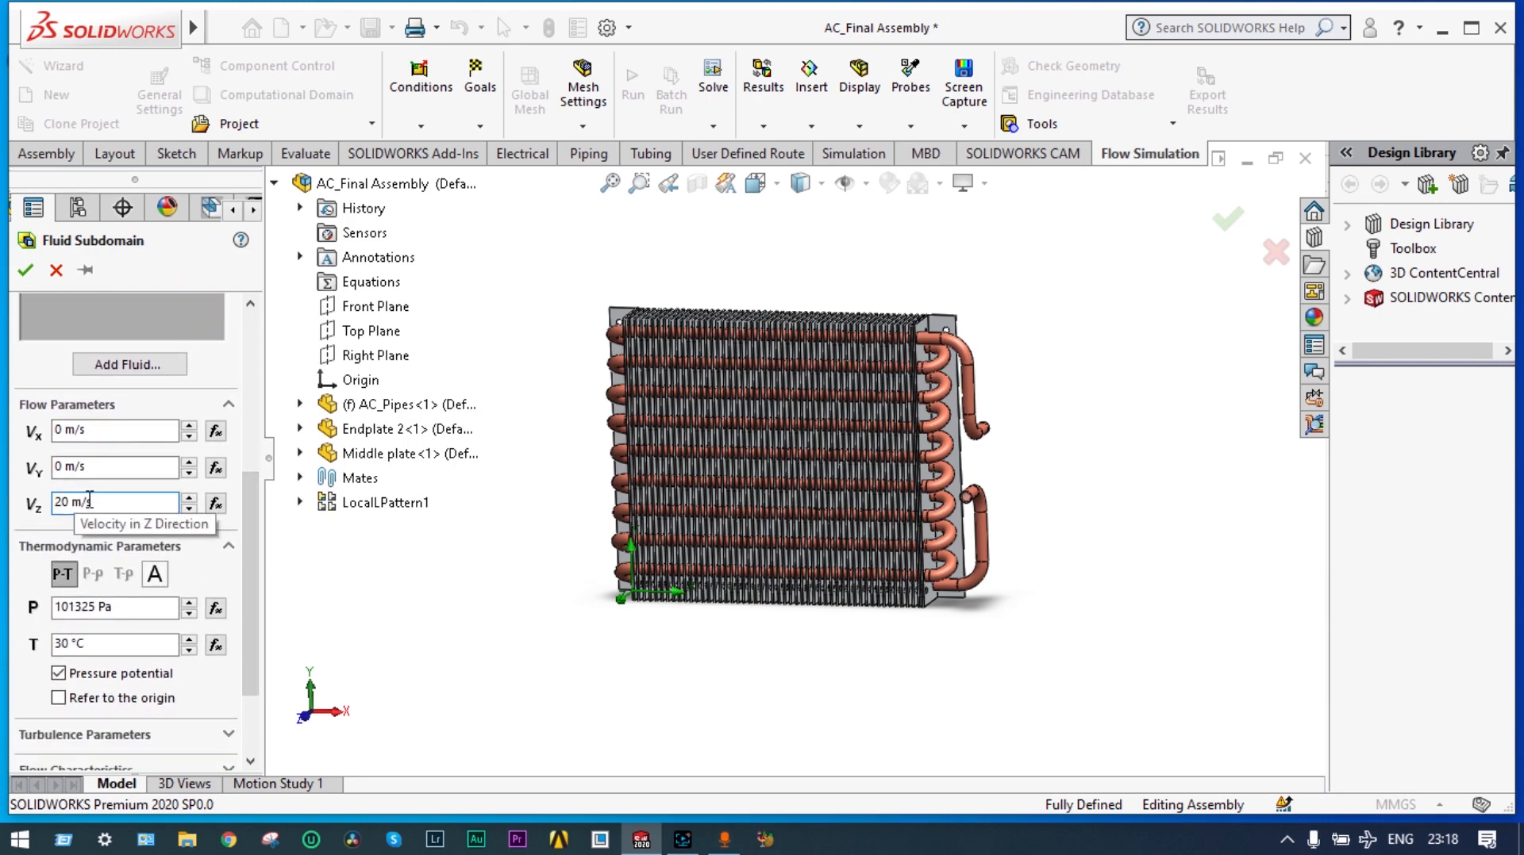
- Apply the fluid subdomain to the pipe circuit using the circular face at the end of the lower pipe, and create it
scroll(974, 485, down, 7)
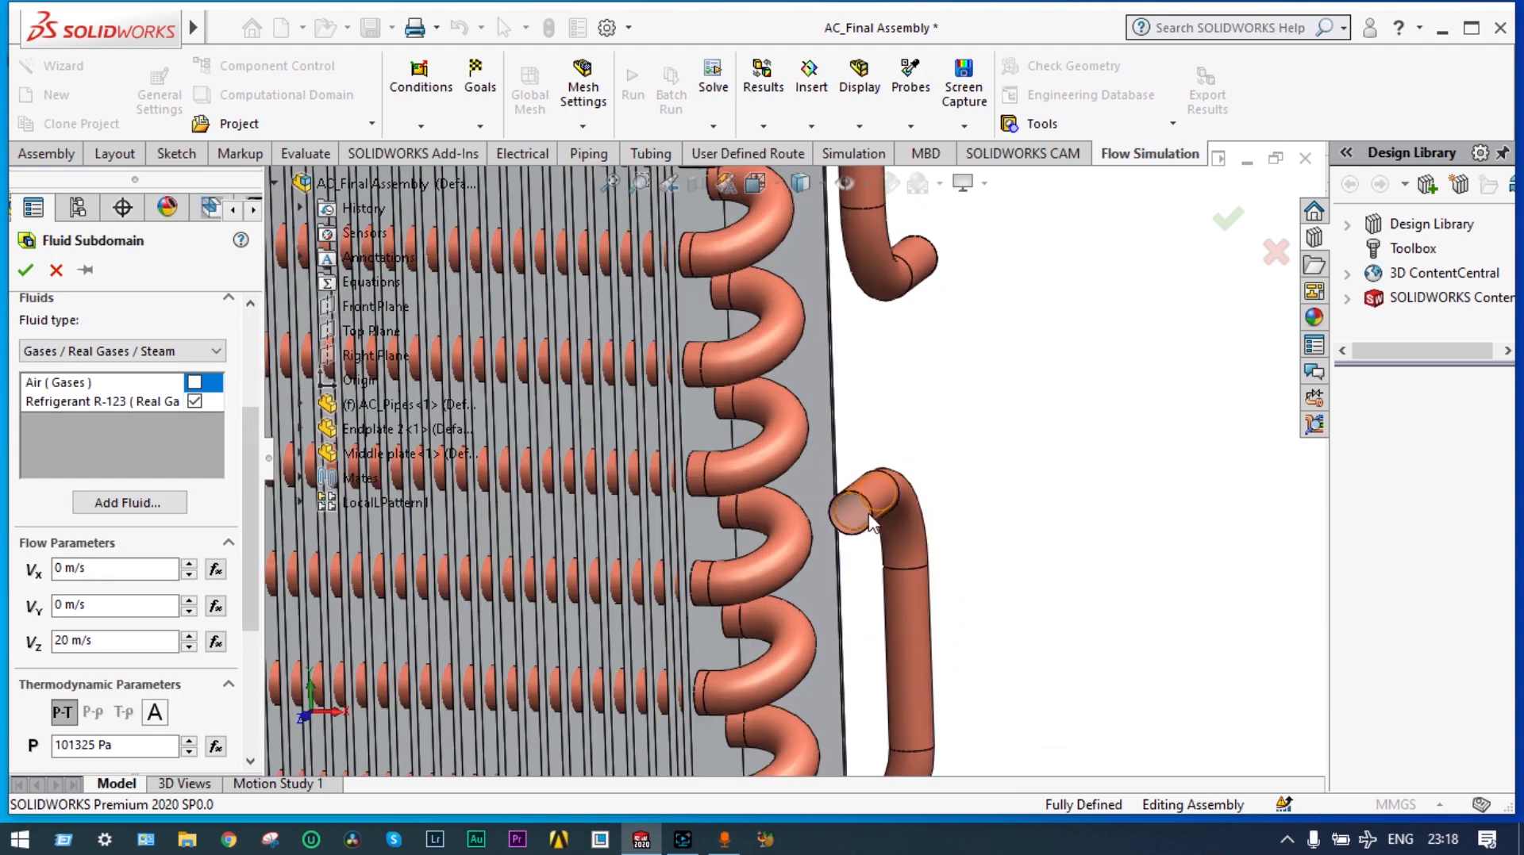
click(854, 524)
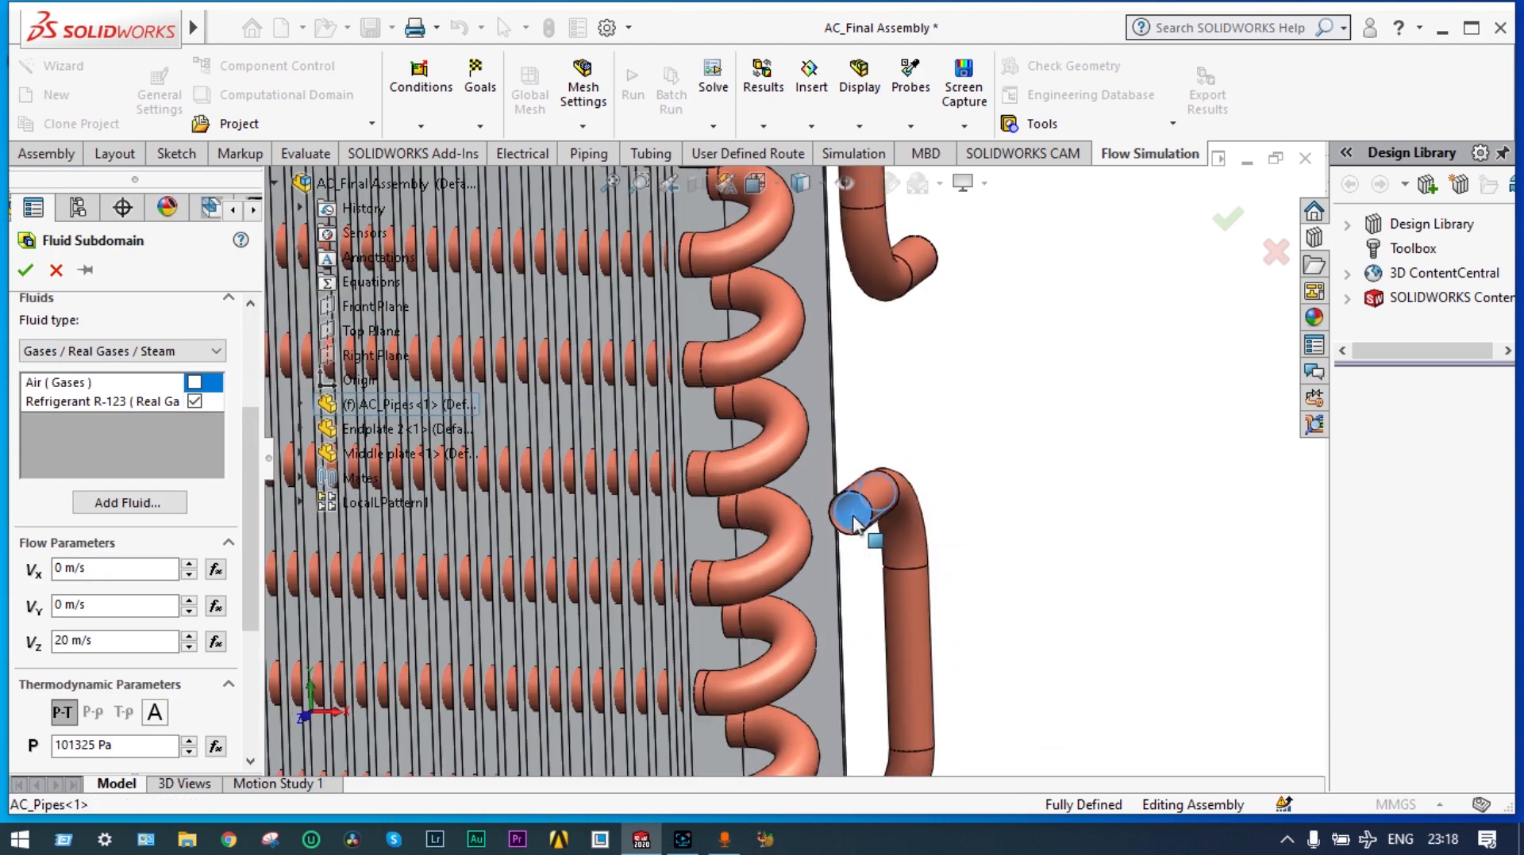
scroll(872, 516, up, 2)
scroll(982, 476, up, 5)
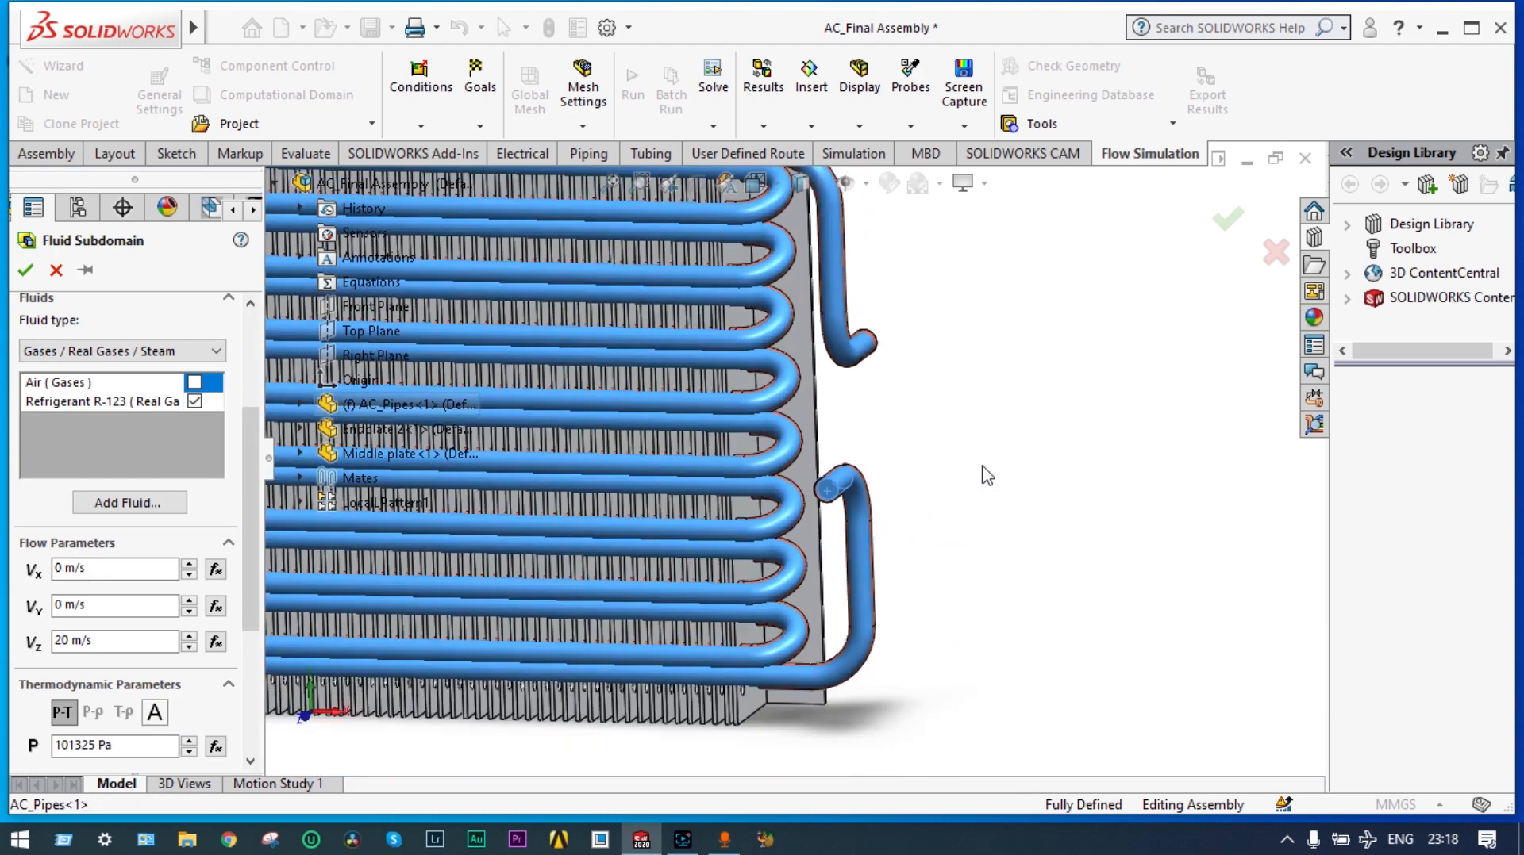
middle_drag(1003, 435, 969, 455)
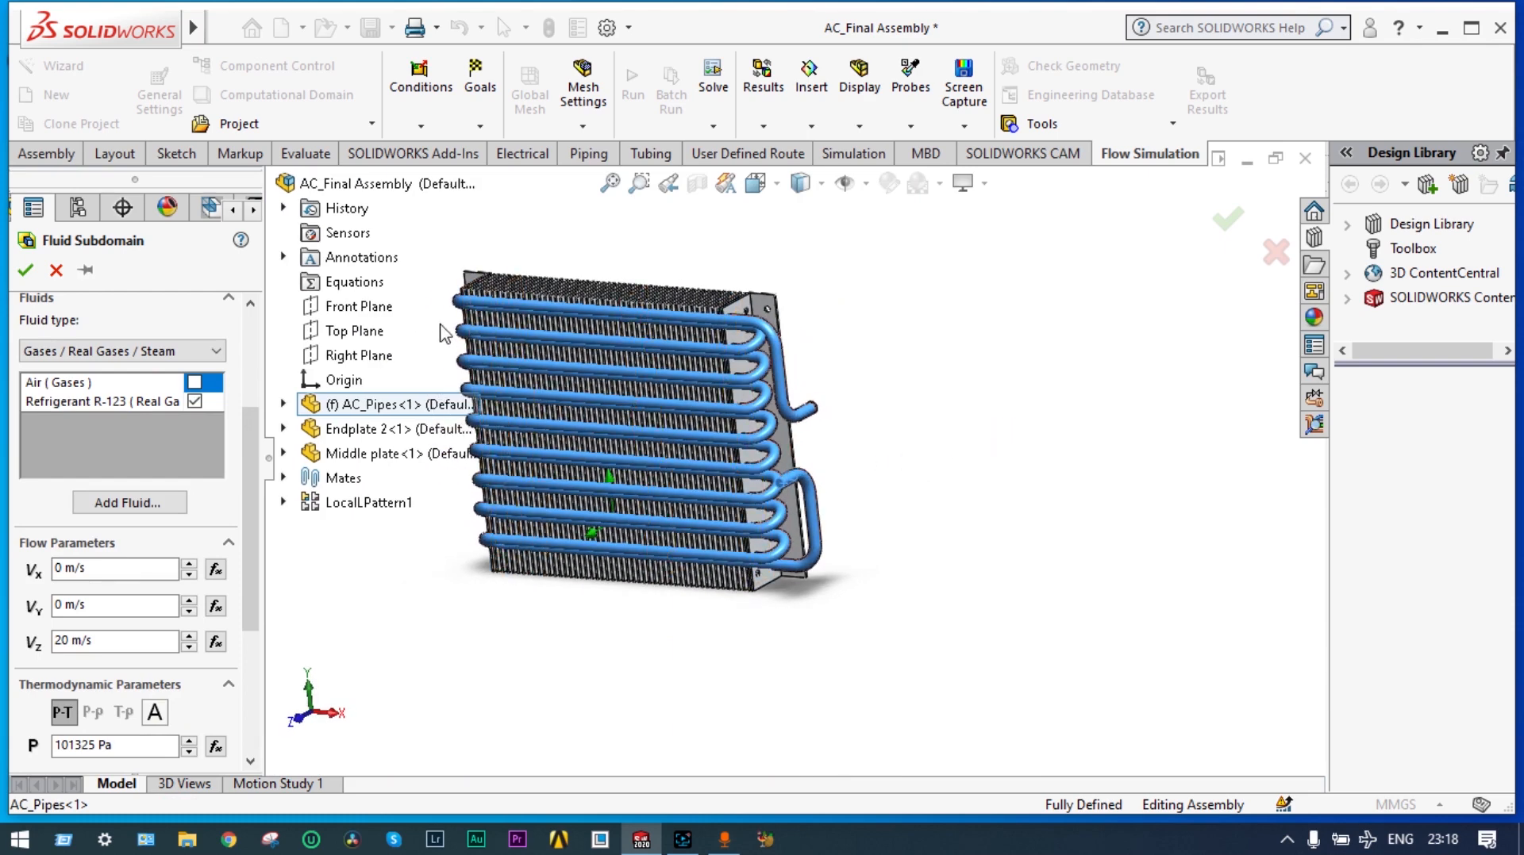
scroll(608, 271, up, 2)
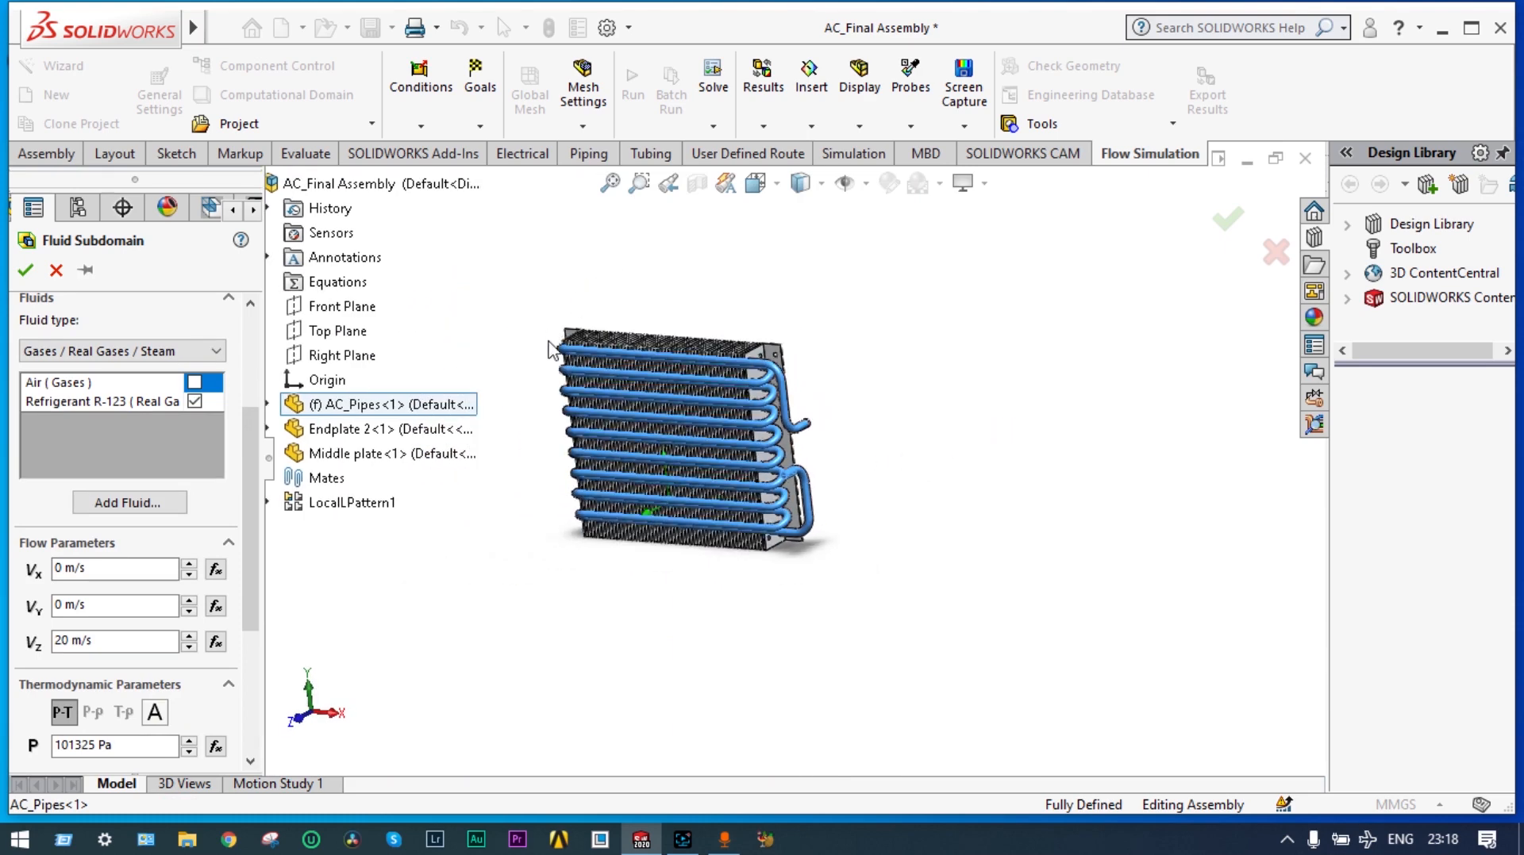
scroll(554, 353, down, 2)
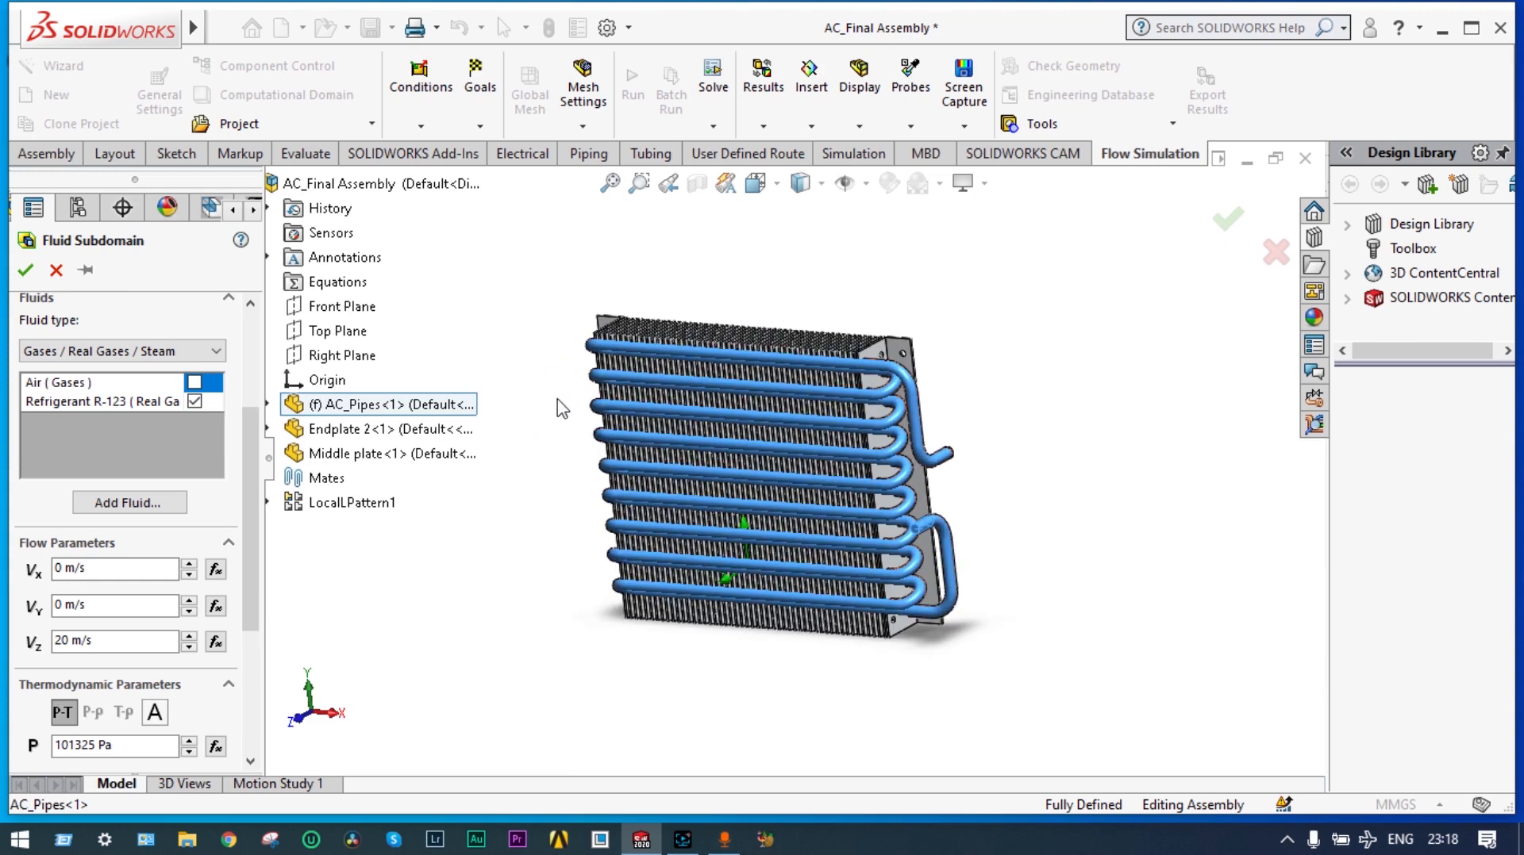
click(28, 271)
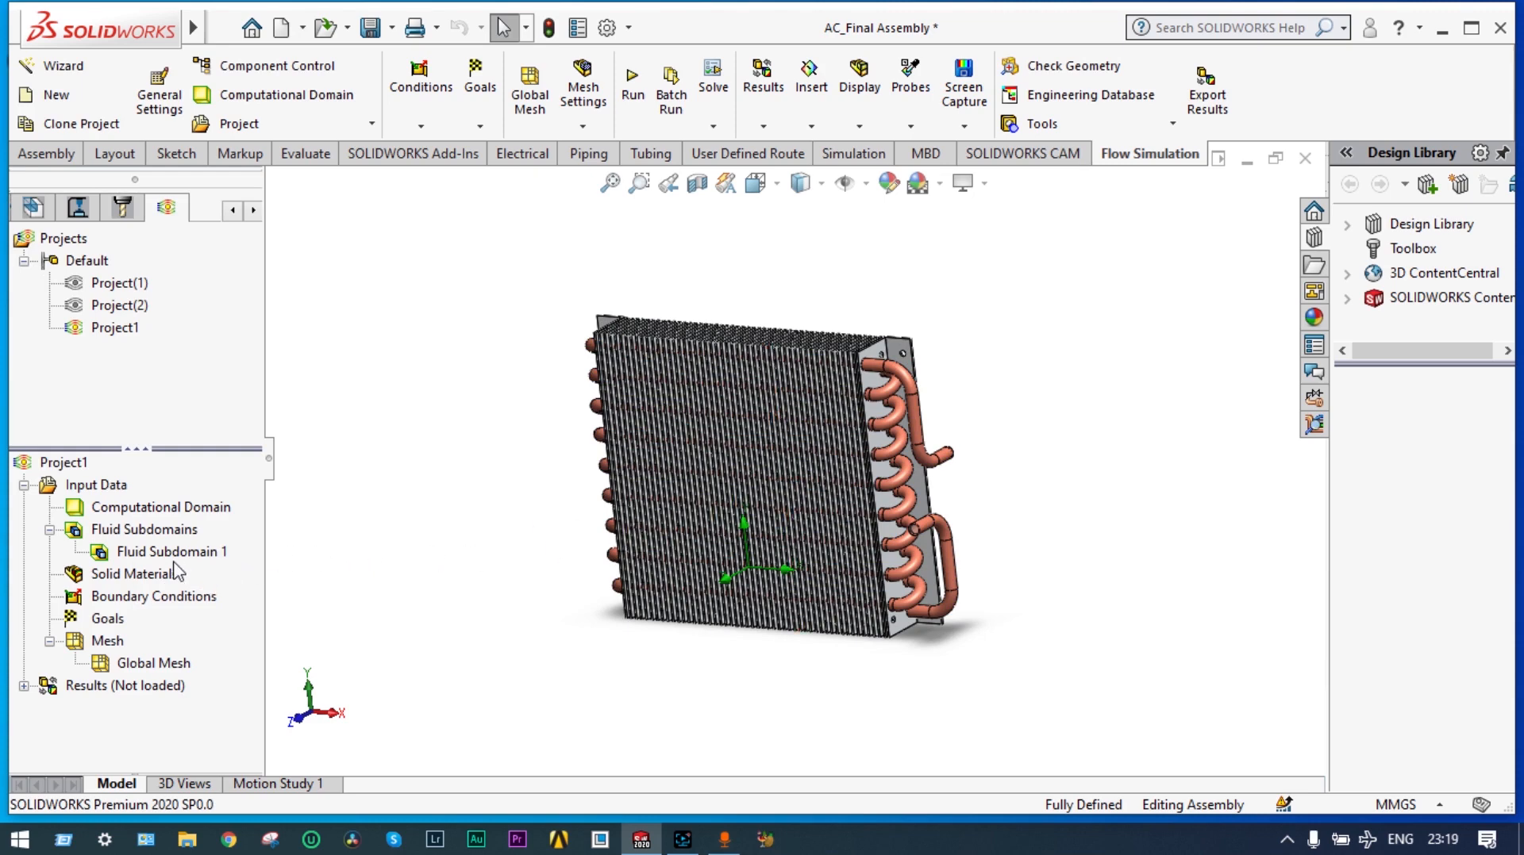
- Assign the predefined metal Aluminum as the solid material of the middle plate fins
right_click(138, 576)
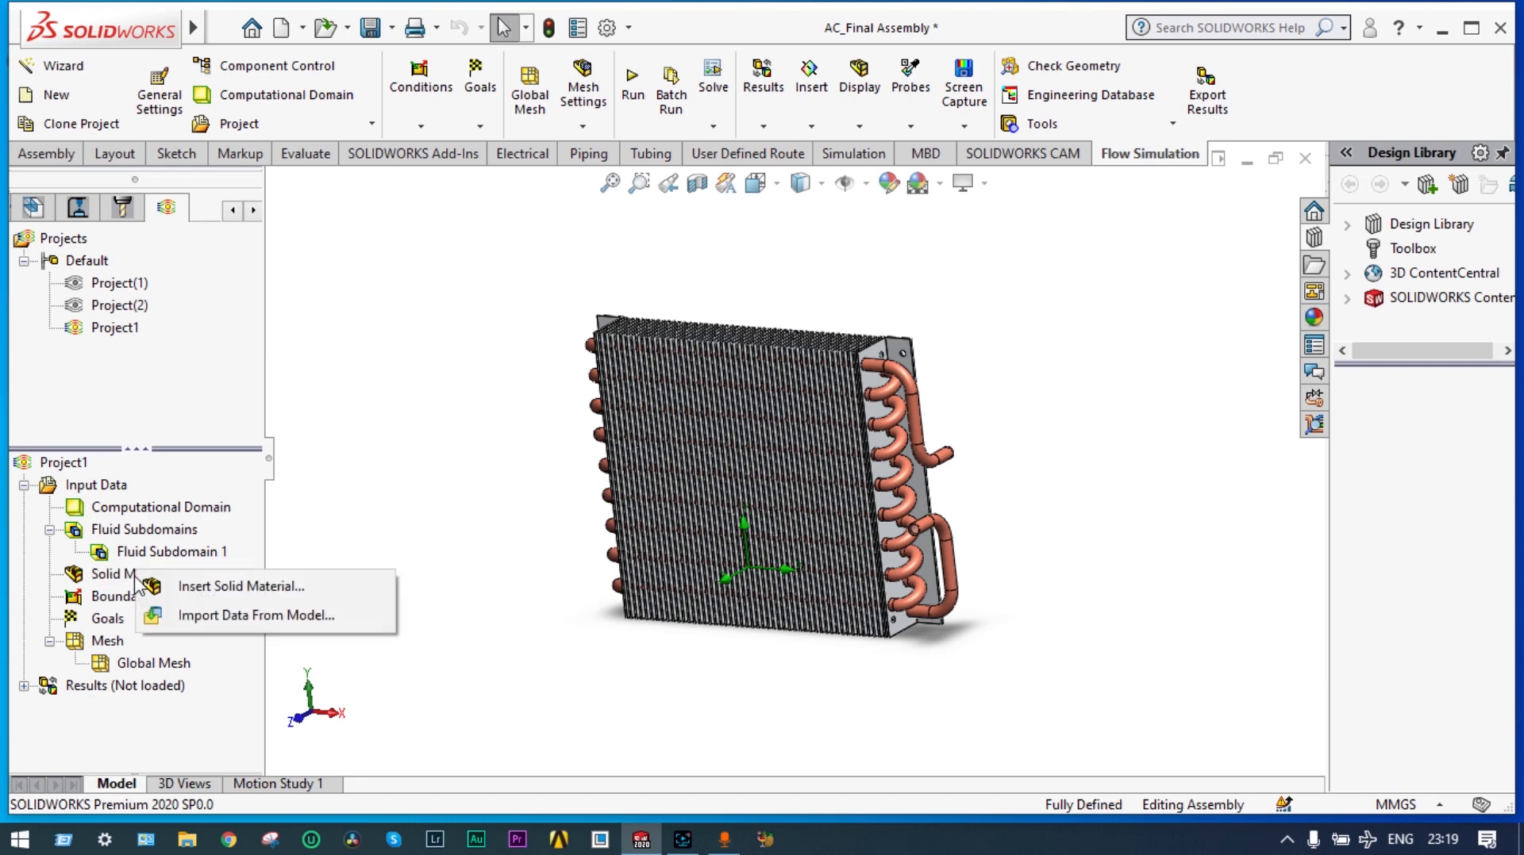
click(191, 586)
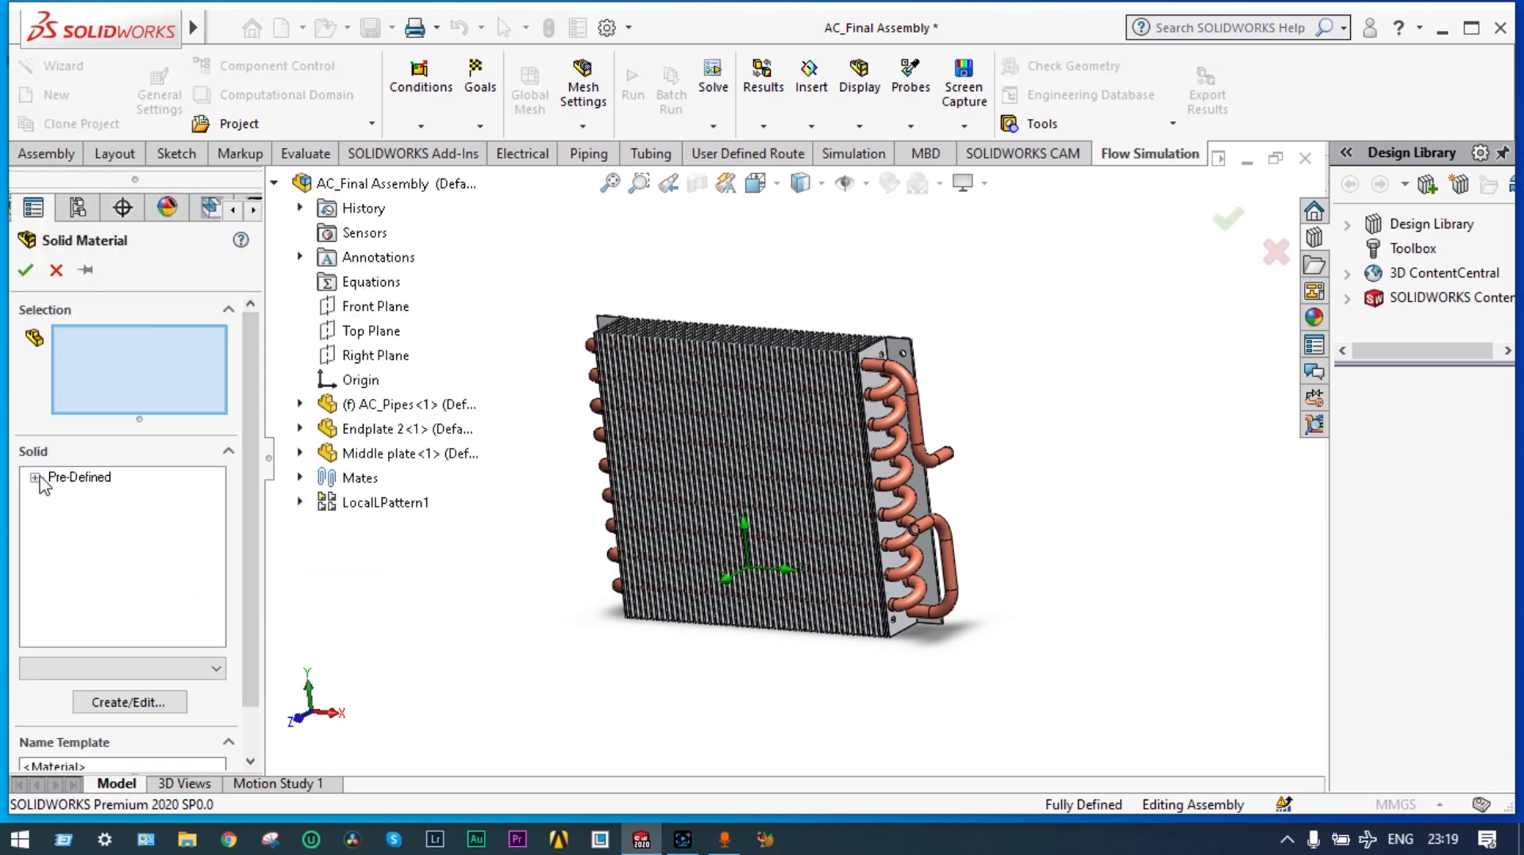
click(35, 478)
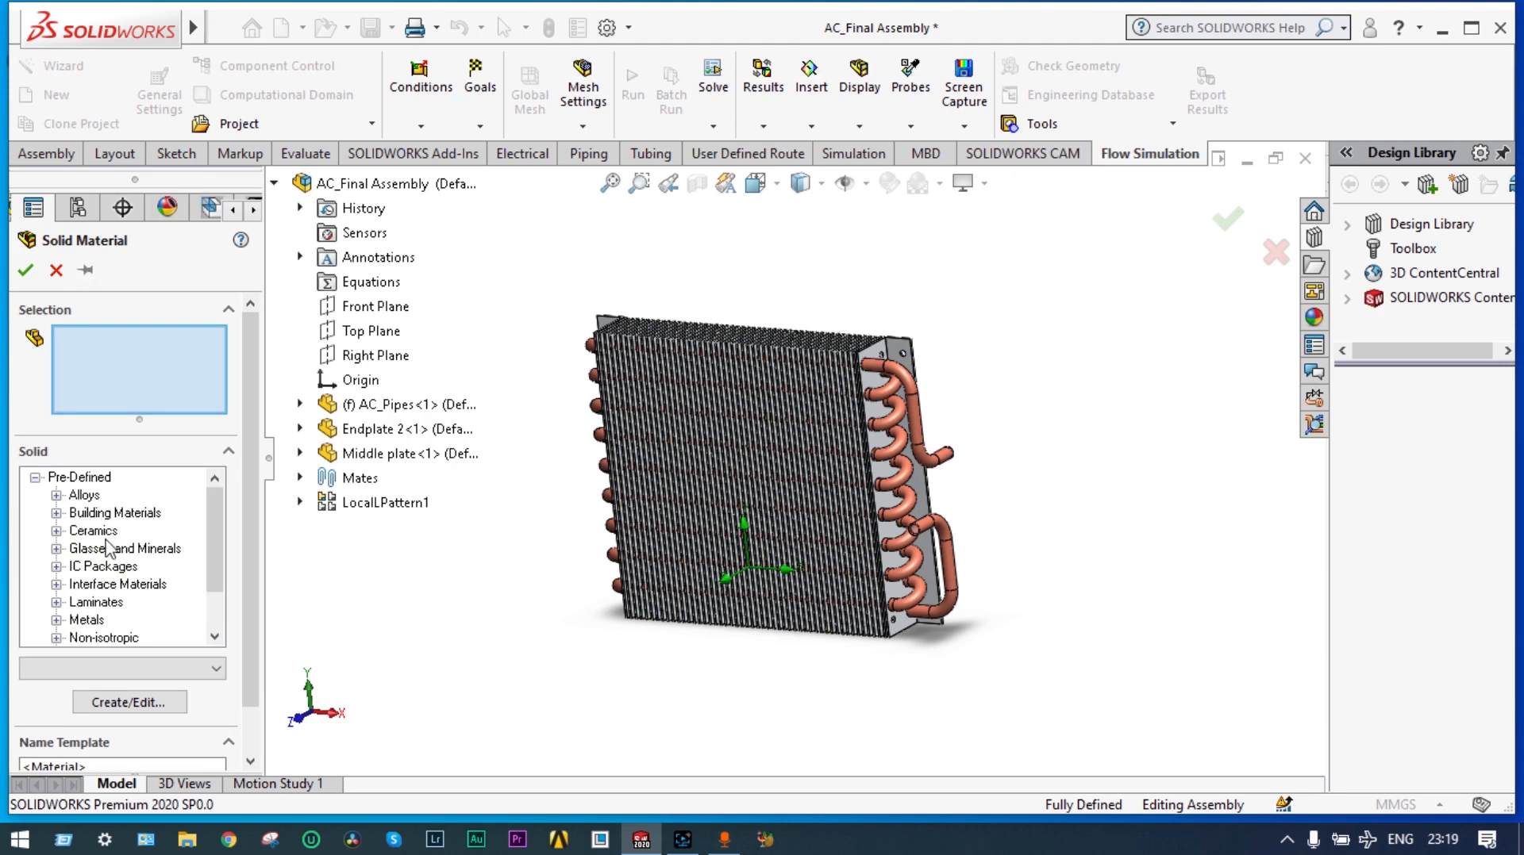
click(57, 621)
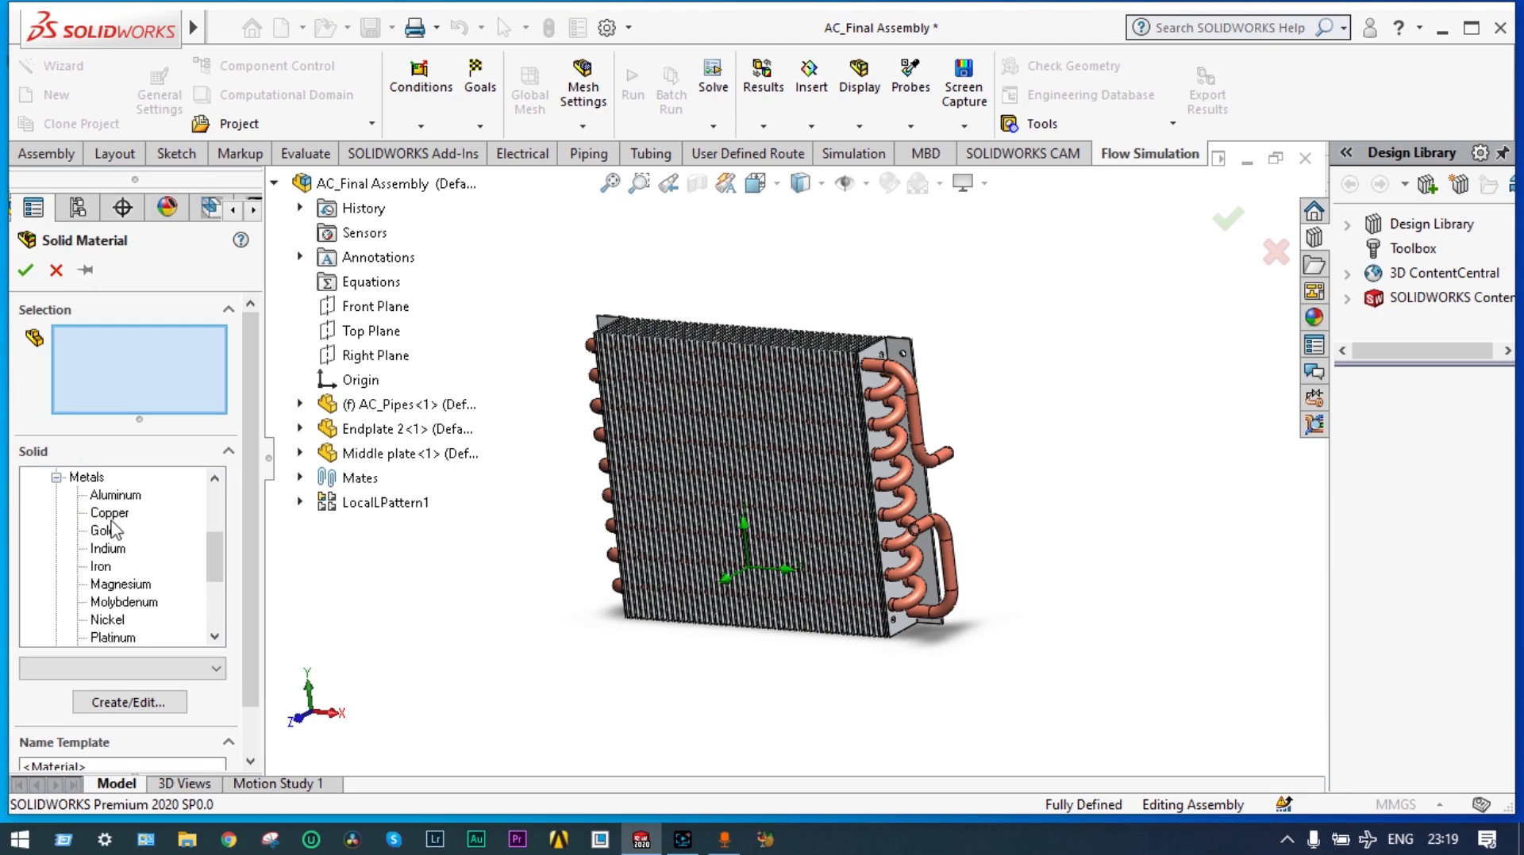
click(119, 495)
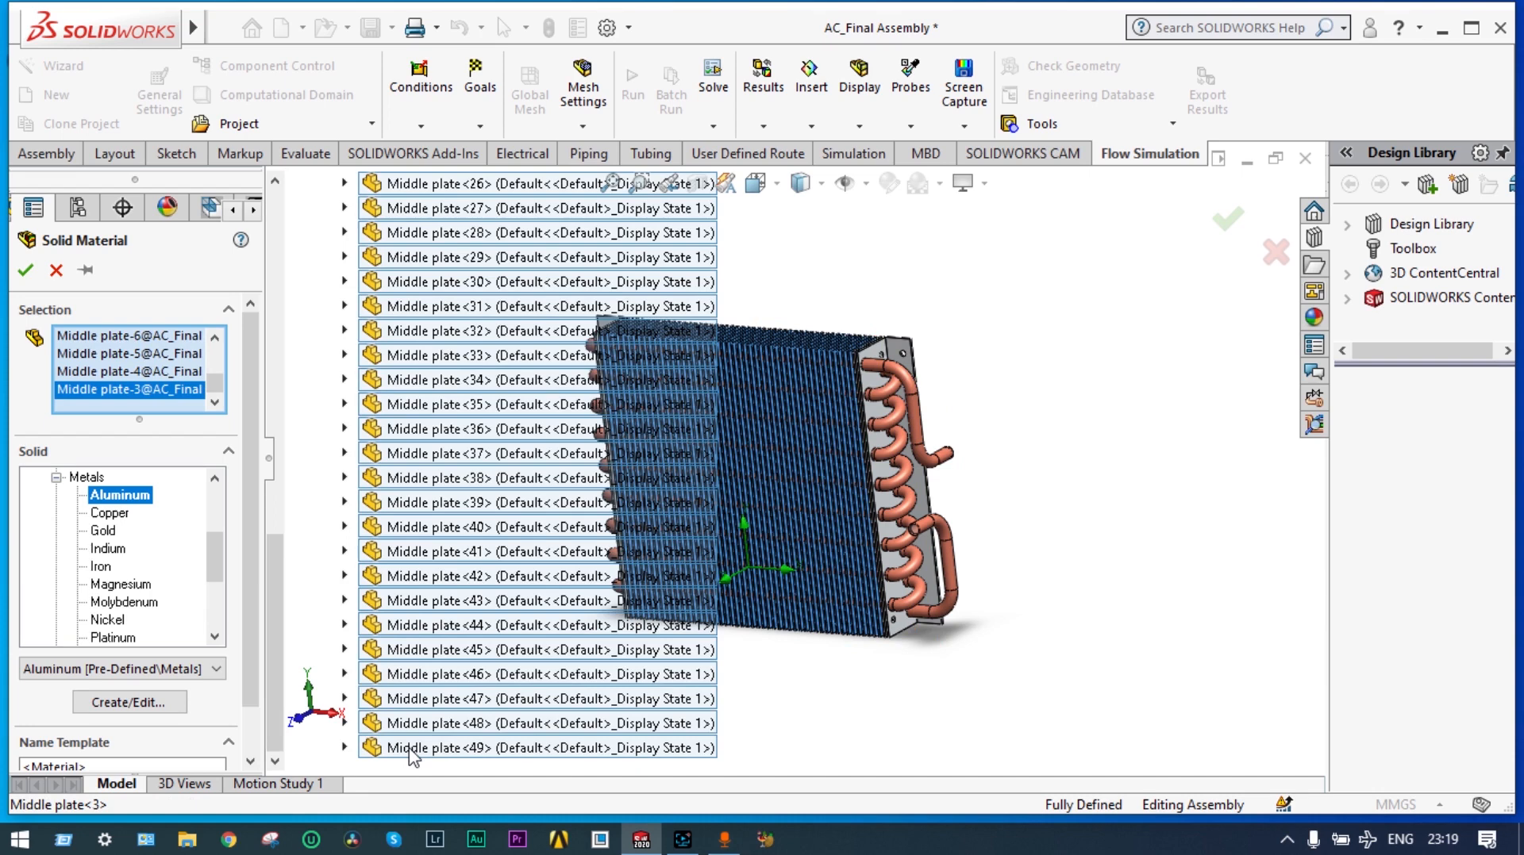
click(25, 269)
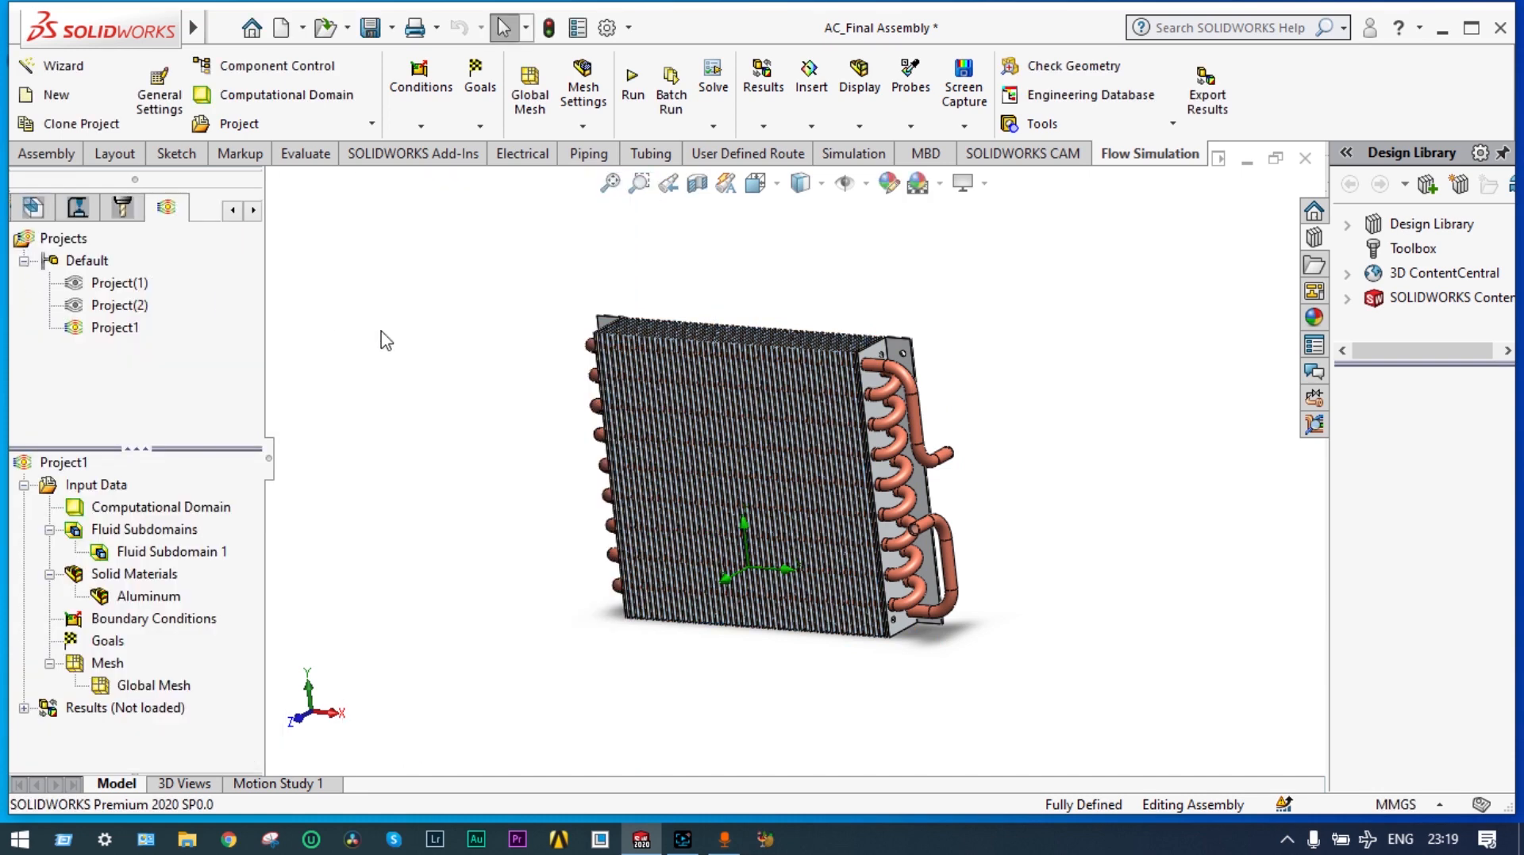
- Assign the predefined metal Copper as the solid material of the AC_Pipes component
right_click(149, 577)
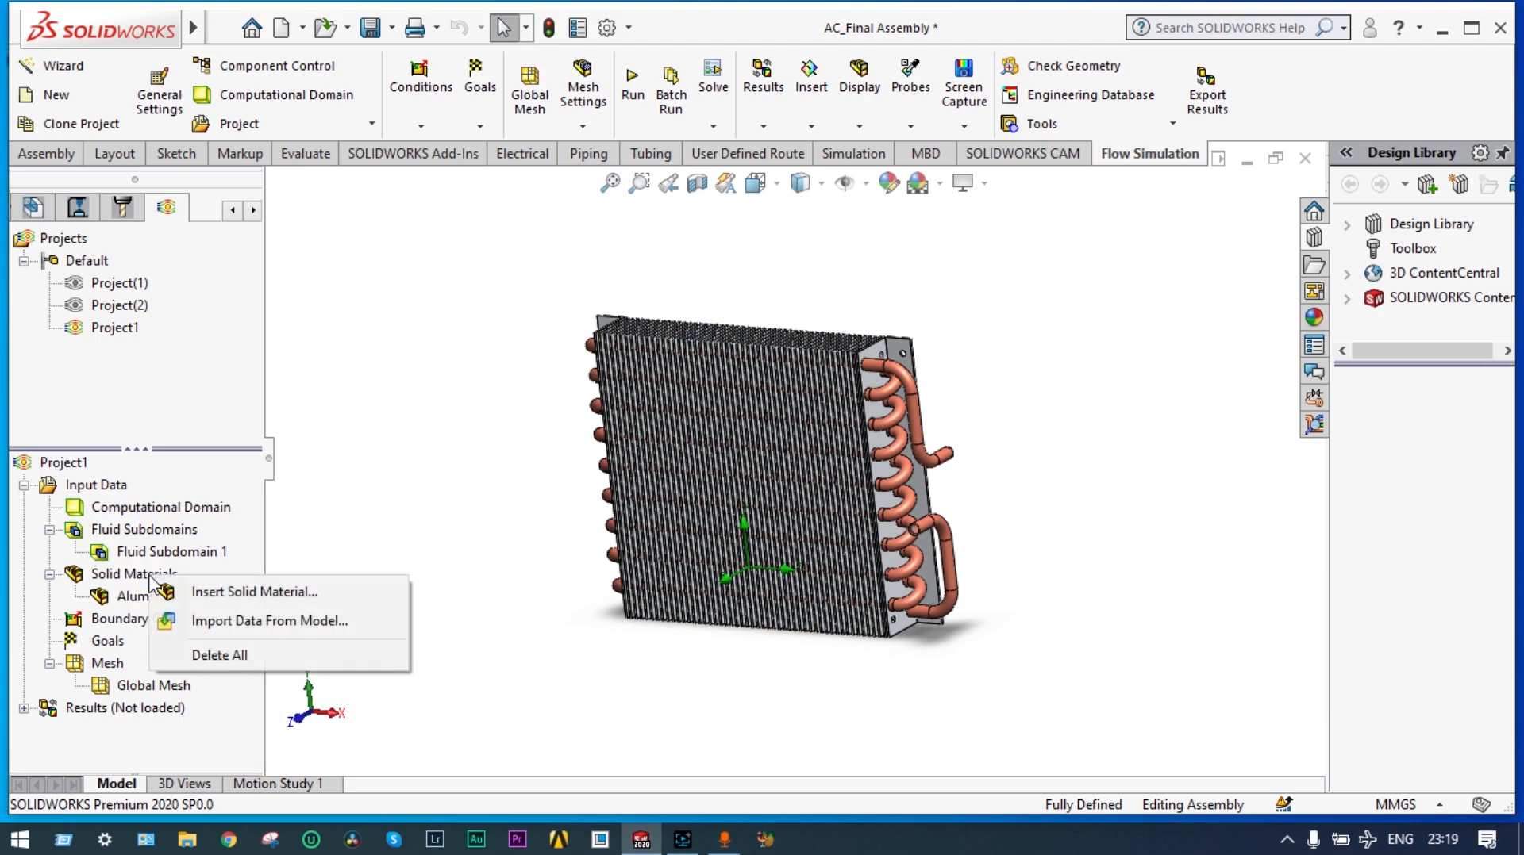
click(221, 595)
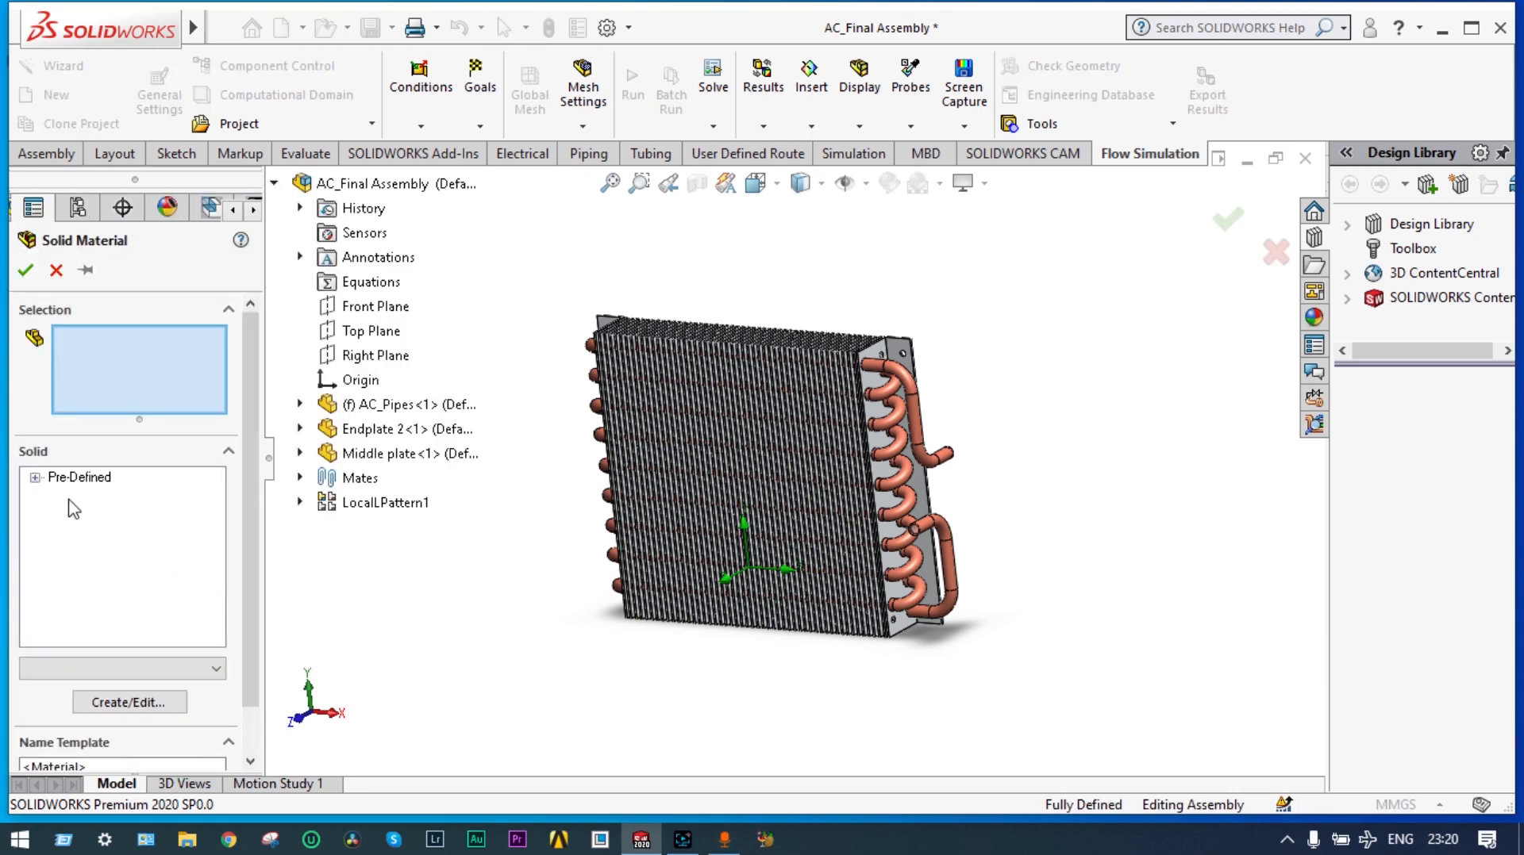
click(36, 478)
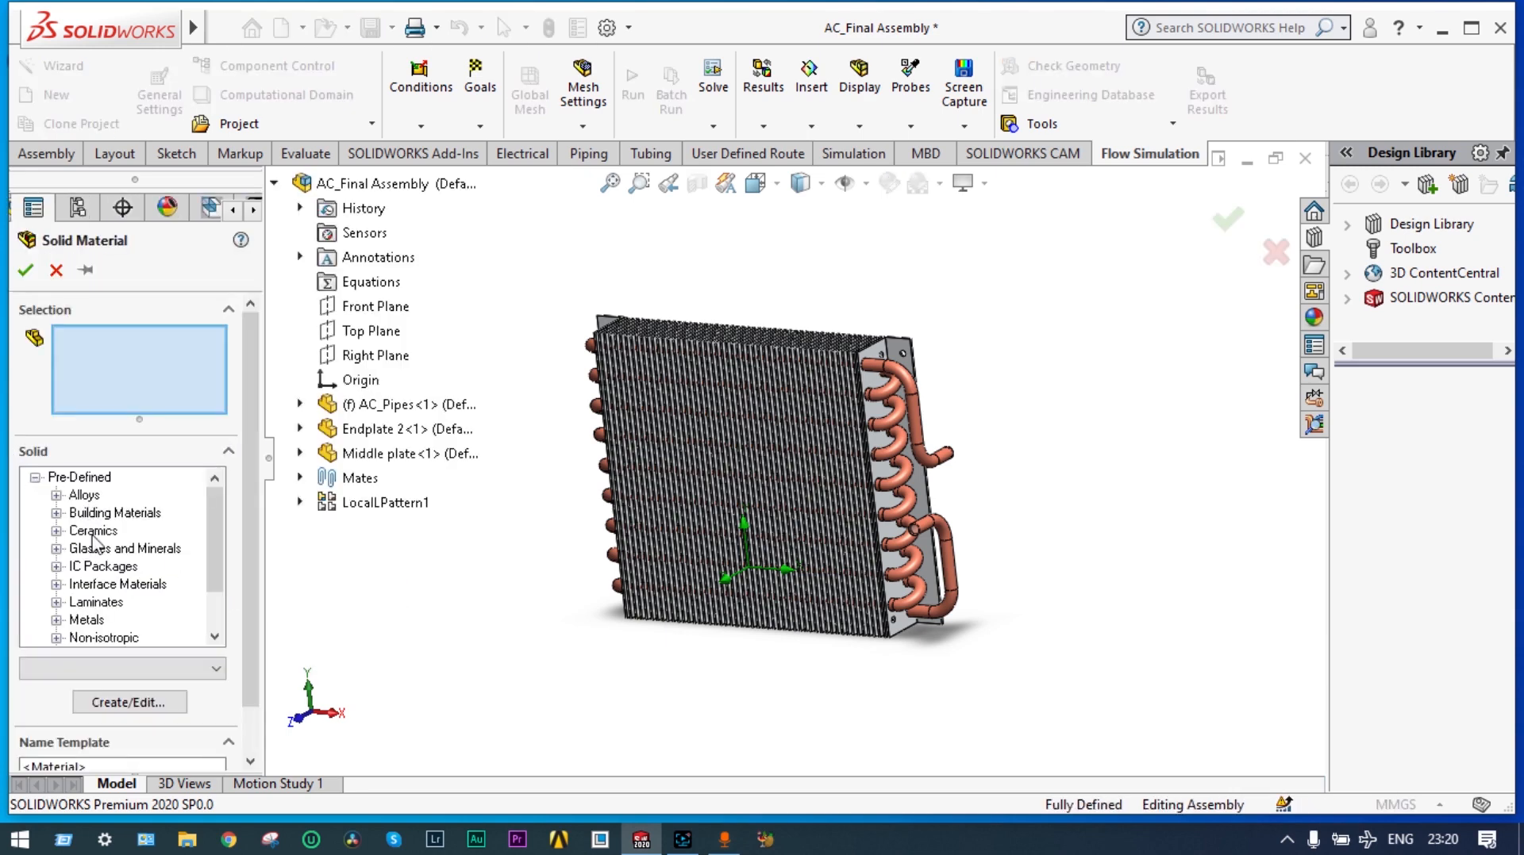
click(57, 620)
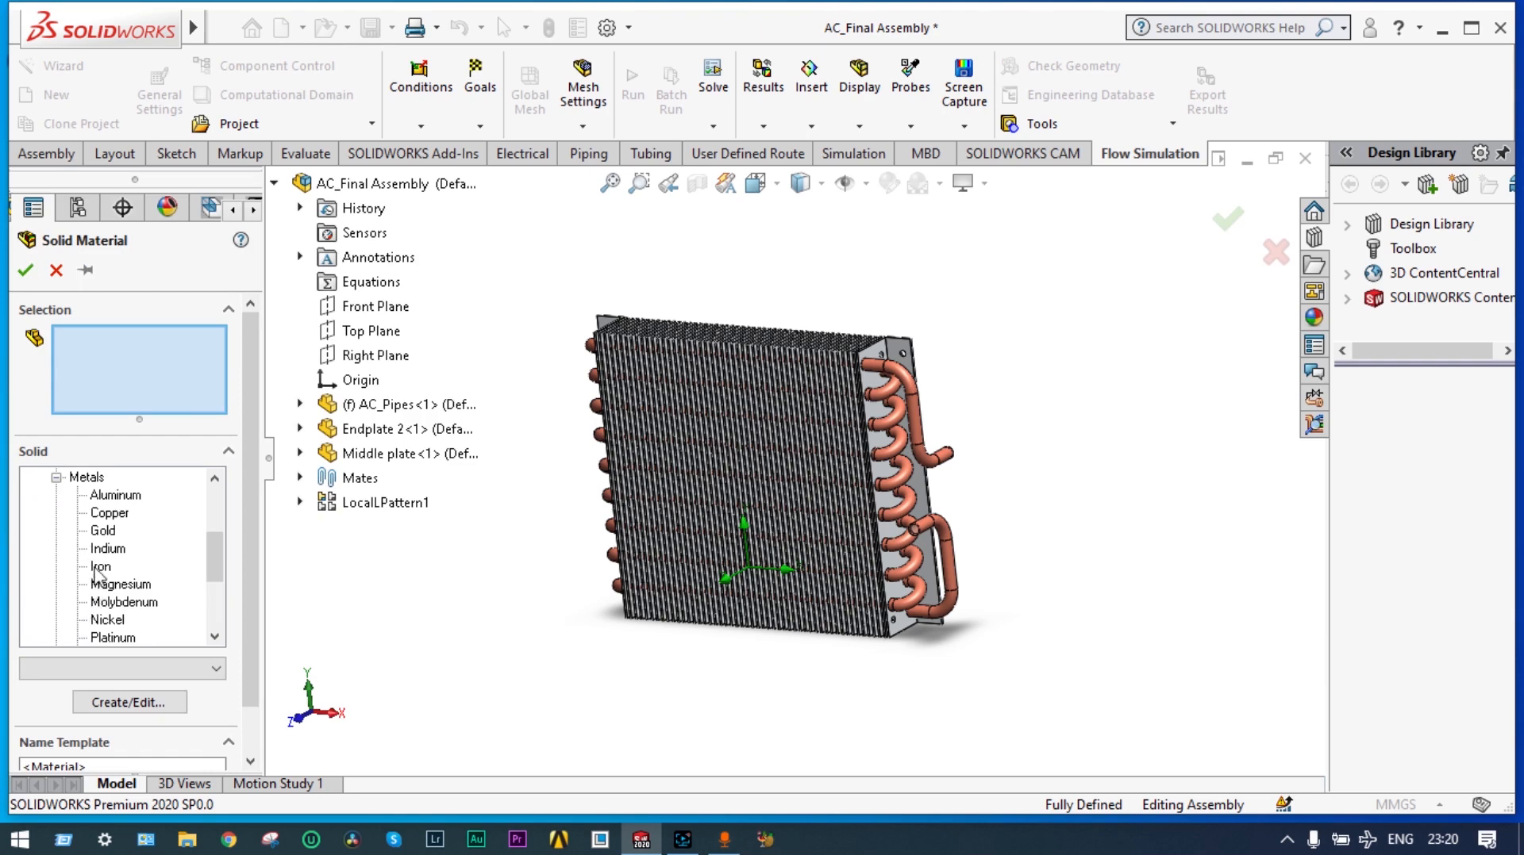
click(108, 513)
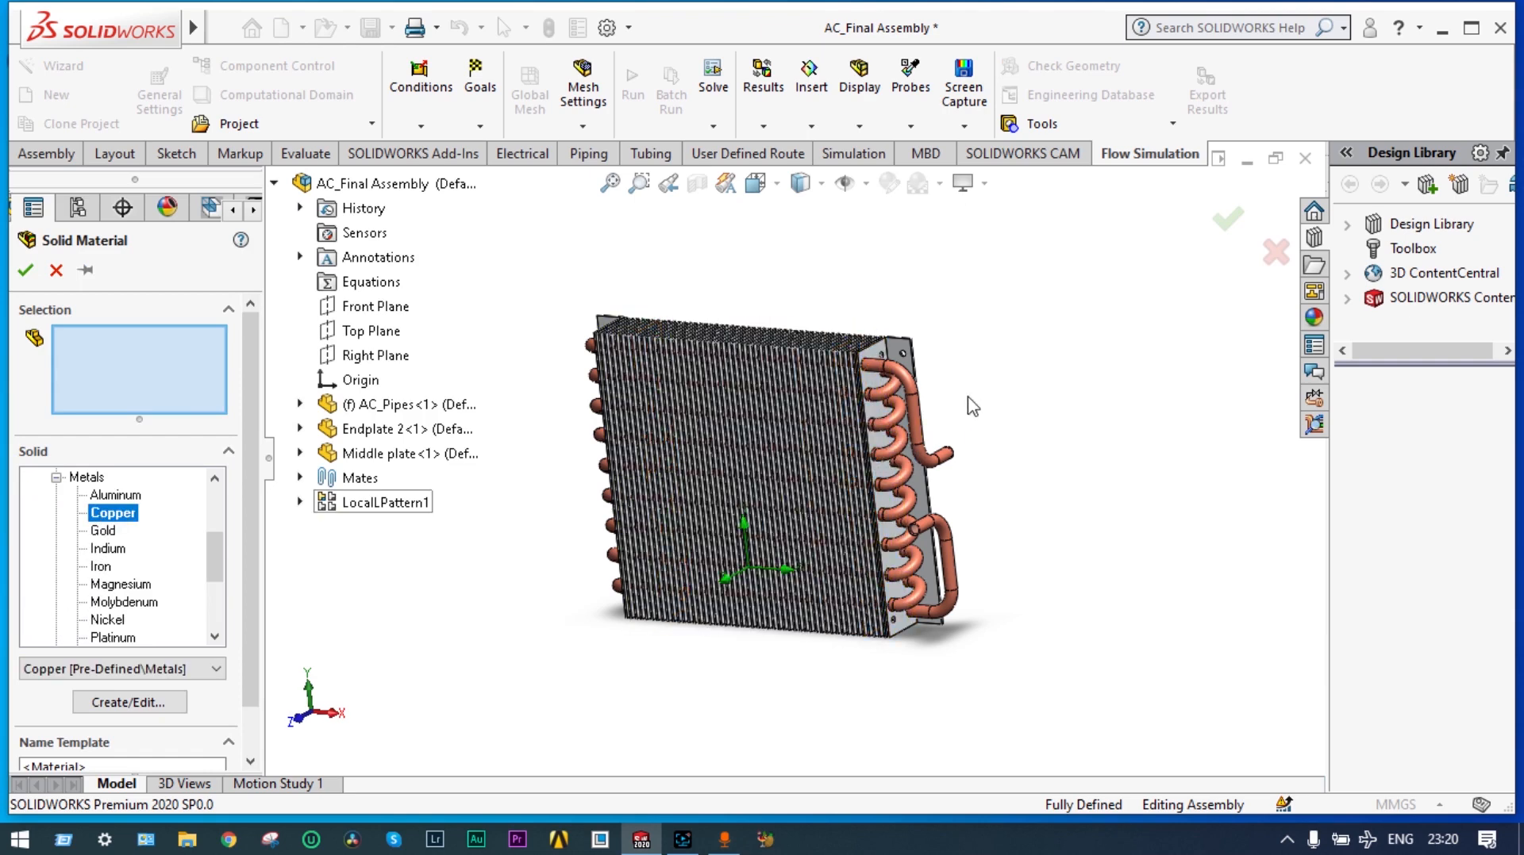
middle_drag(969, 407, 1170, 428)
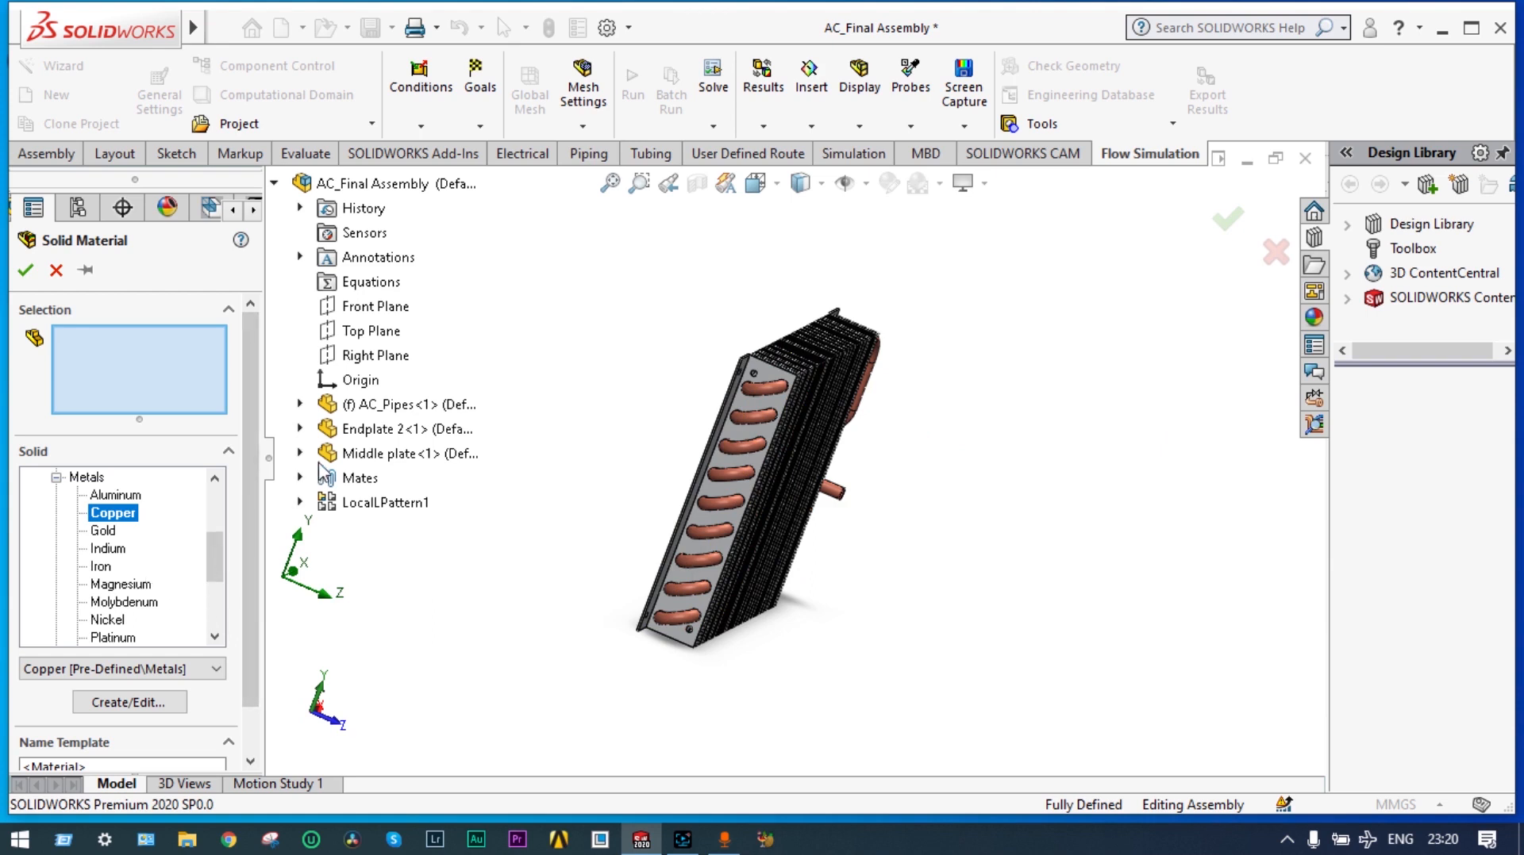
click(384, 407)
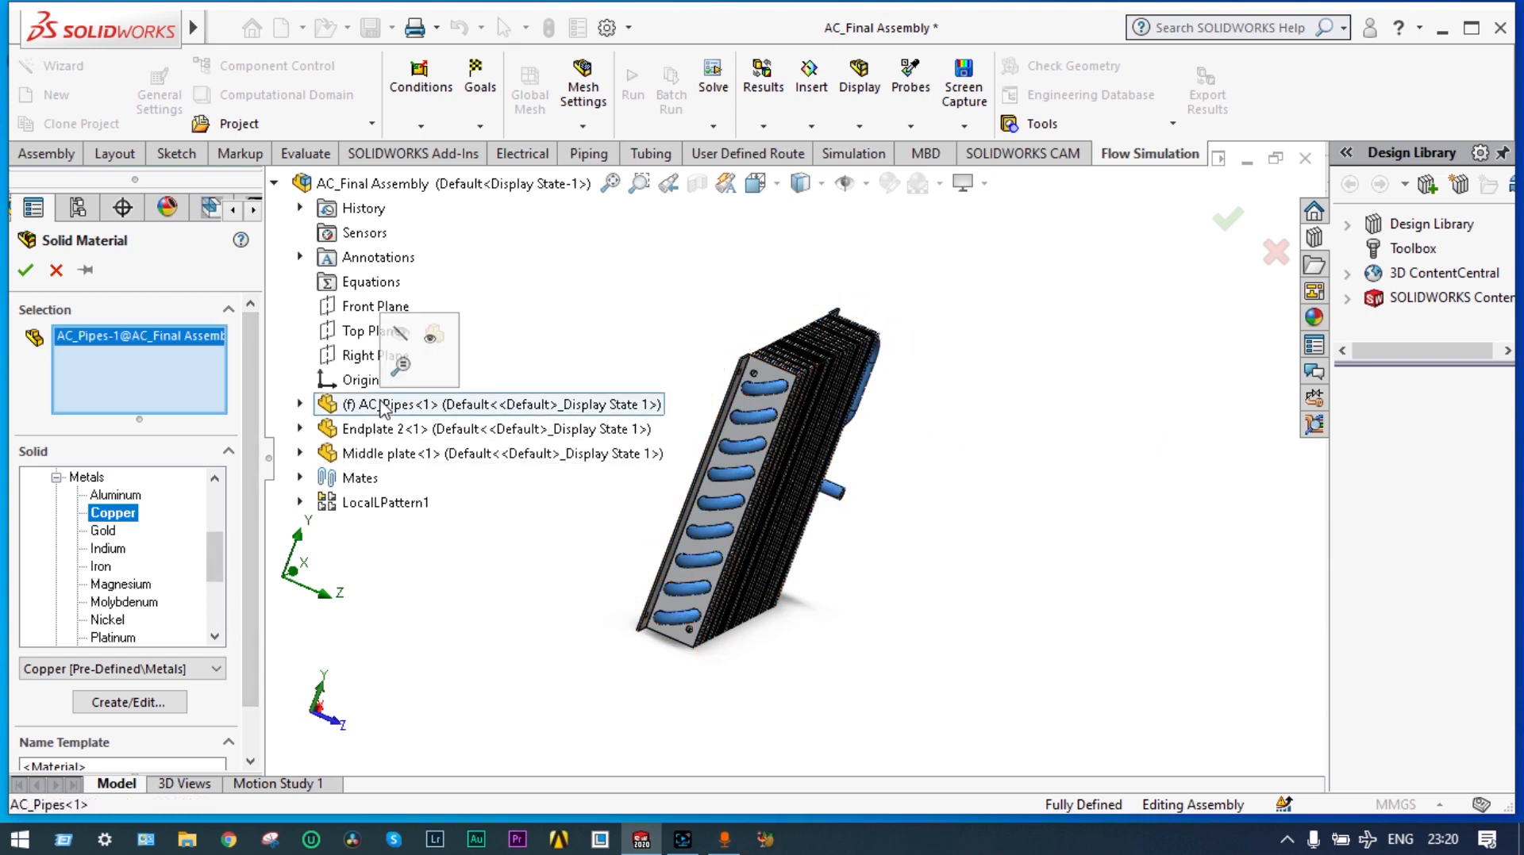
click(28, 274)
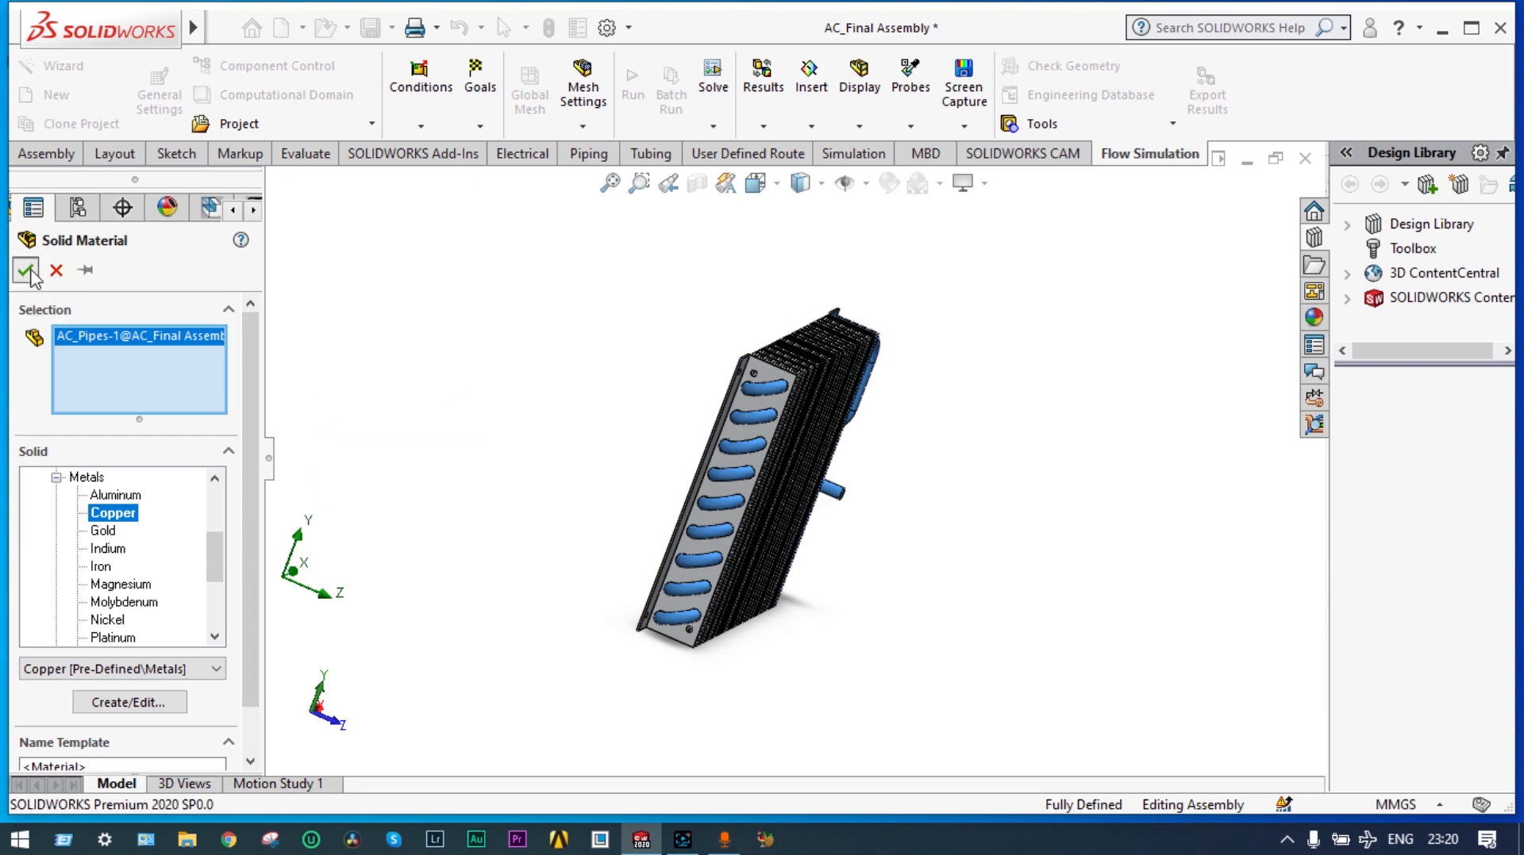
- Start a new Inlet Mass Flow boundary condition and set its mass flow rate to 0.01 kg/s
middle_drag(468, 397, 415, 371)
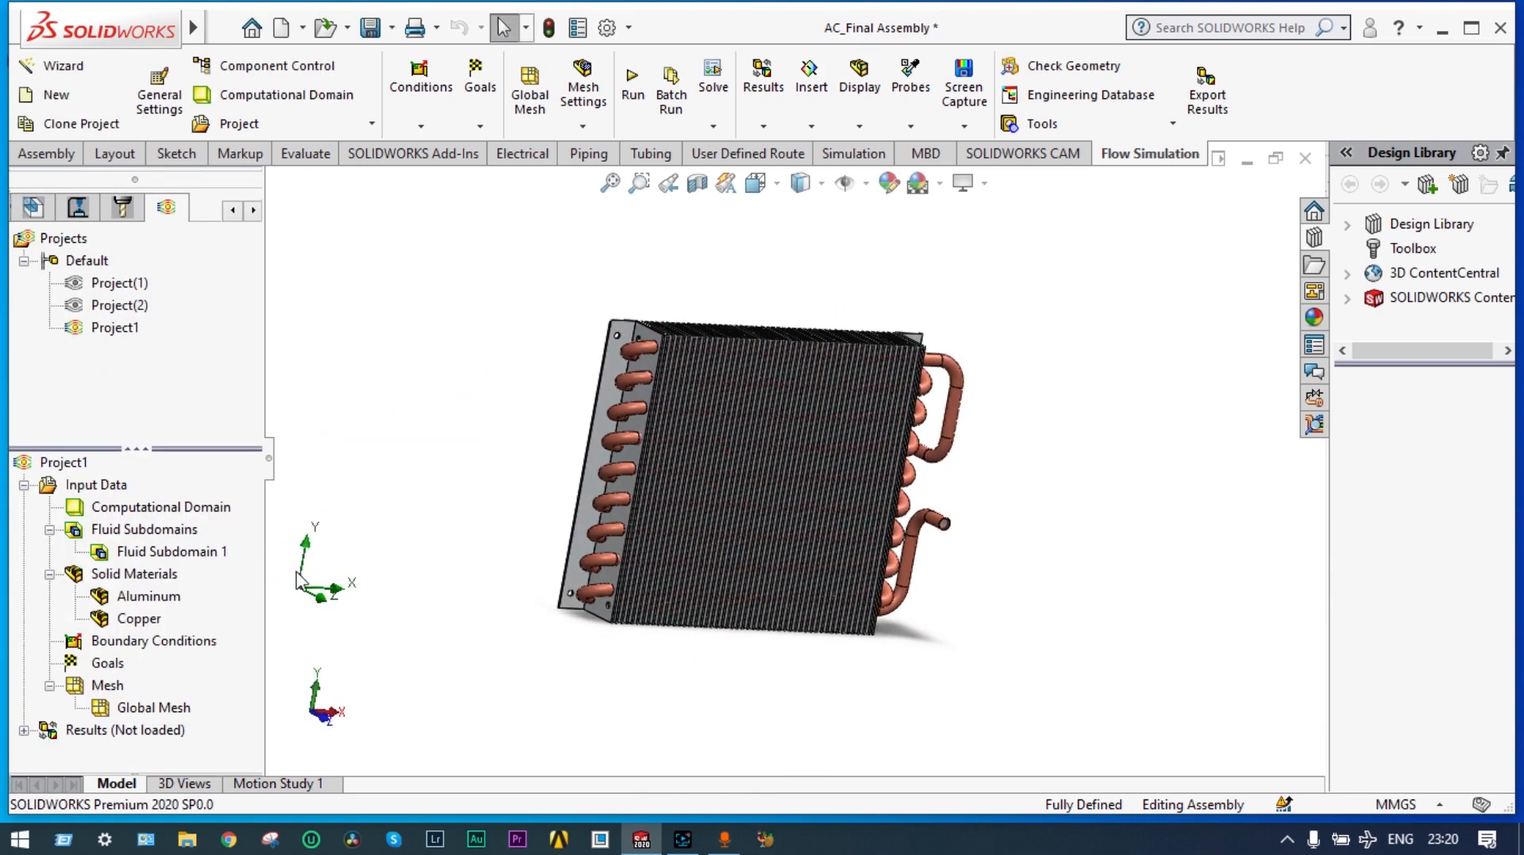
right_click(195, 639)
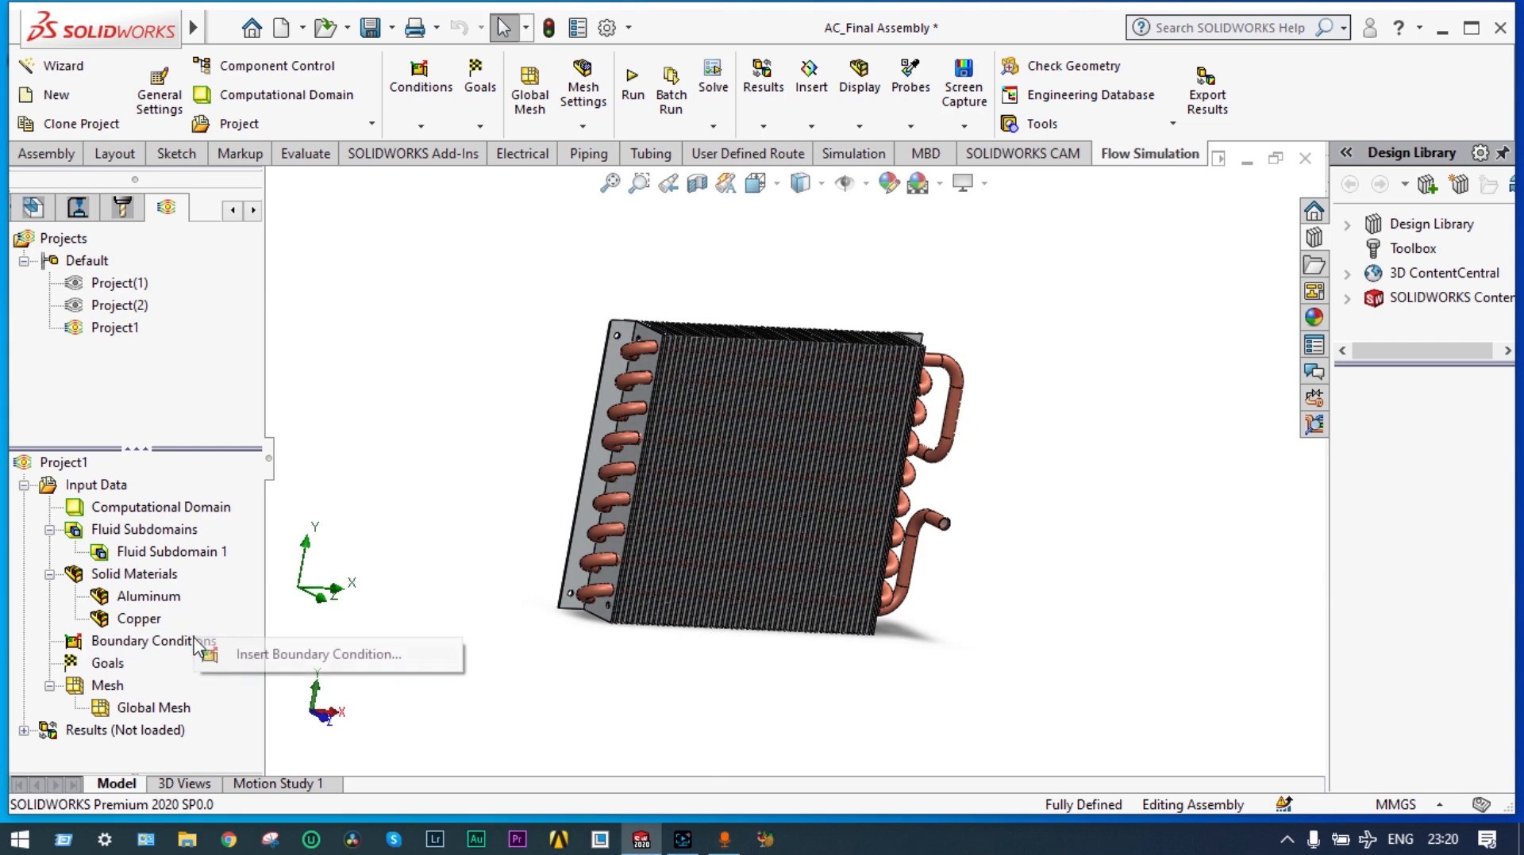
click(258, 658)
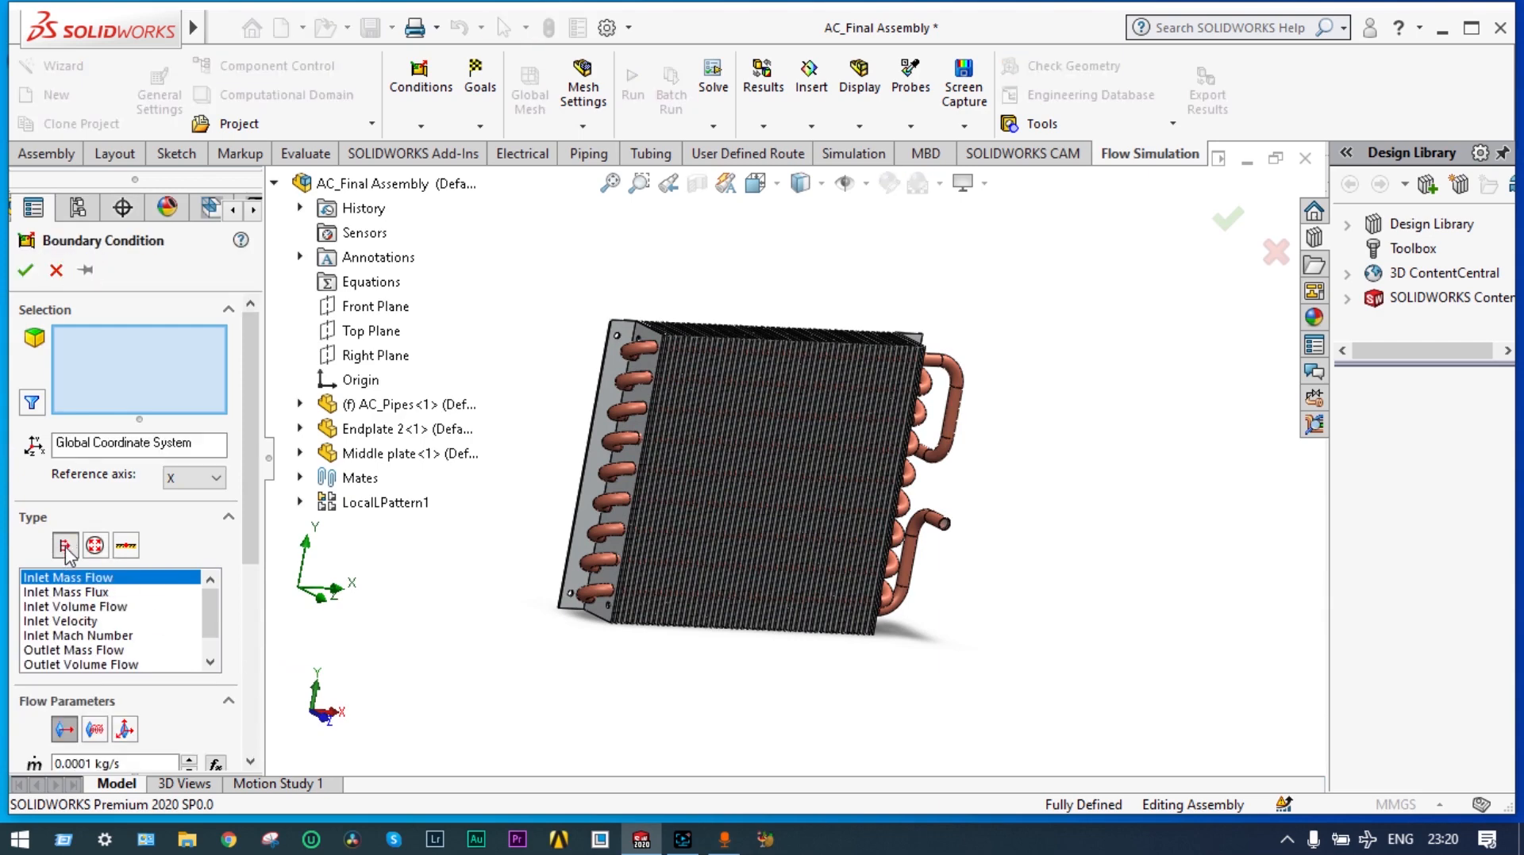
scroll(262, 547, down, 5)
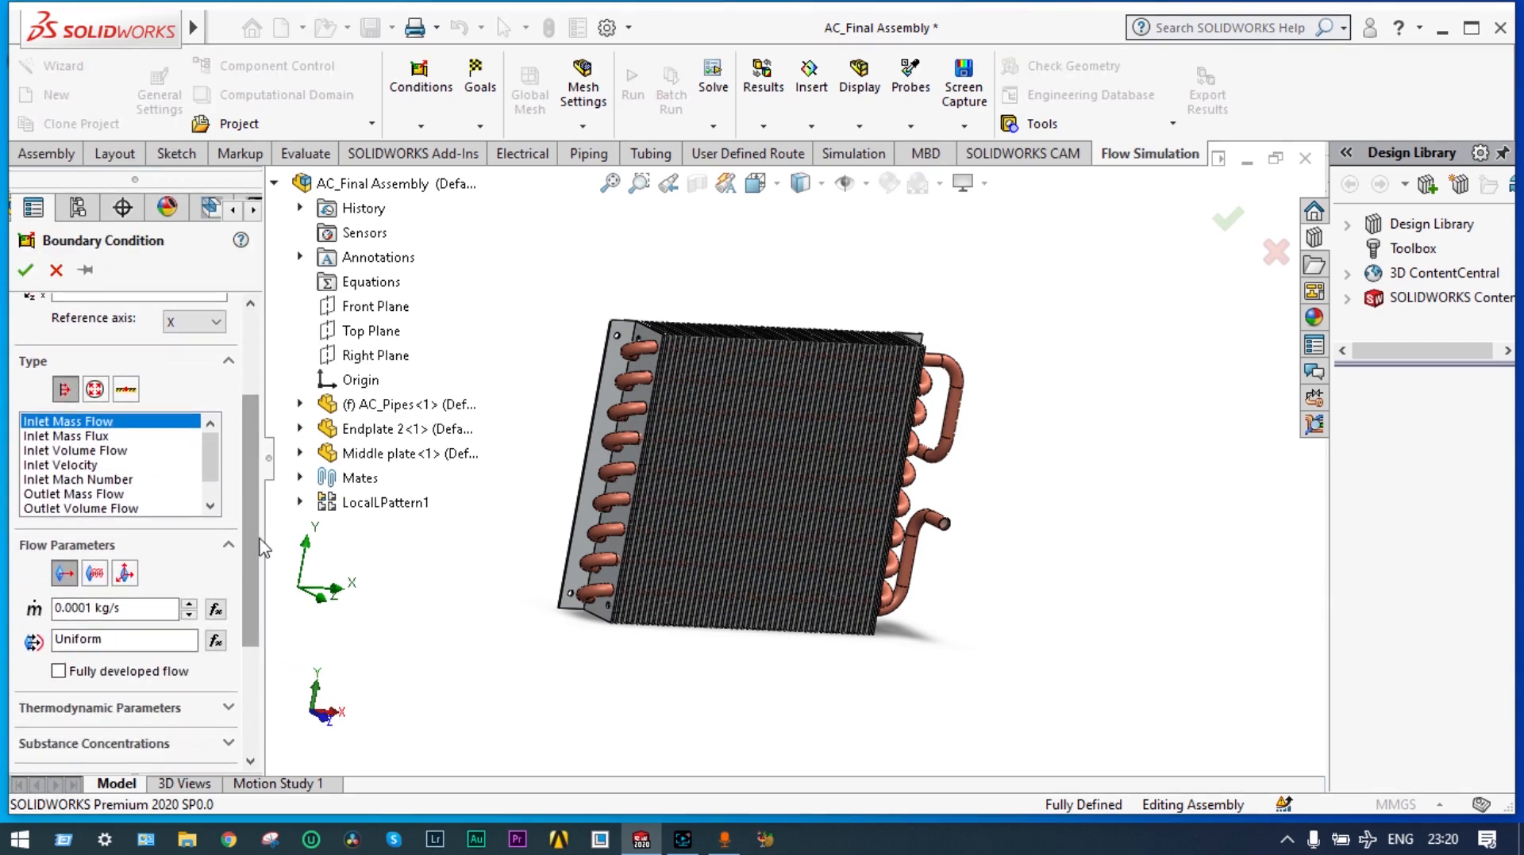
click(93, 609)
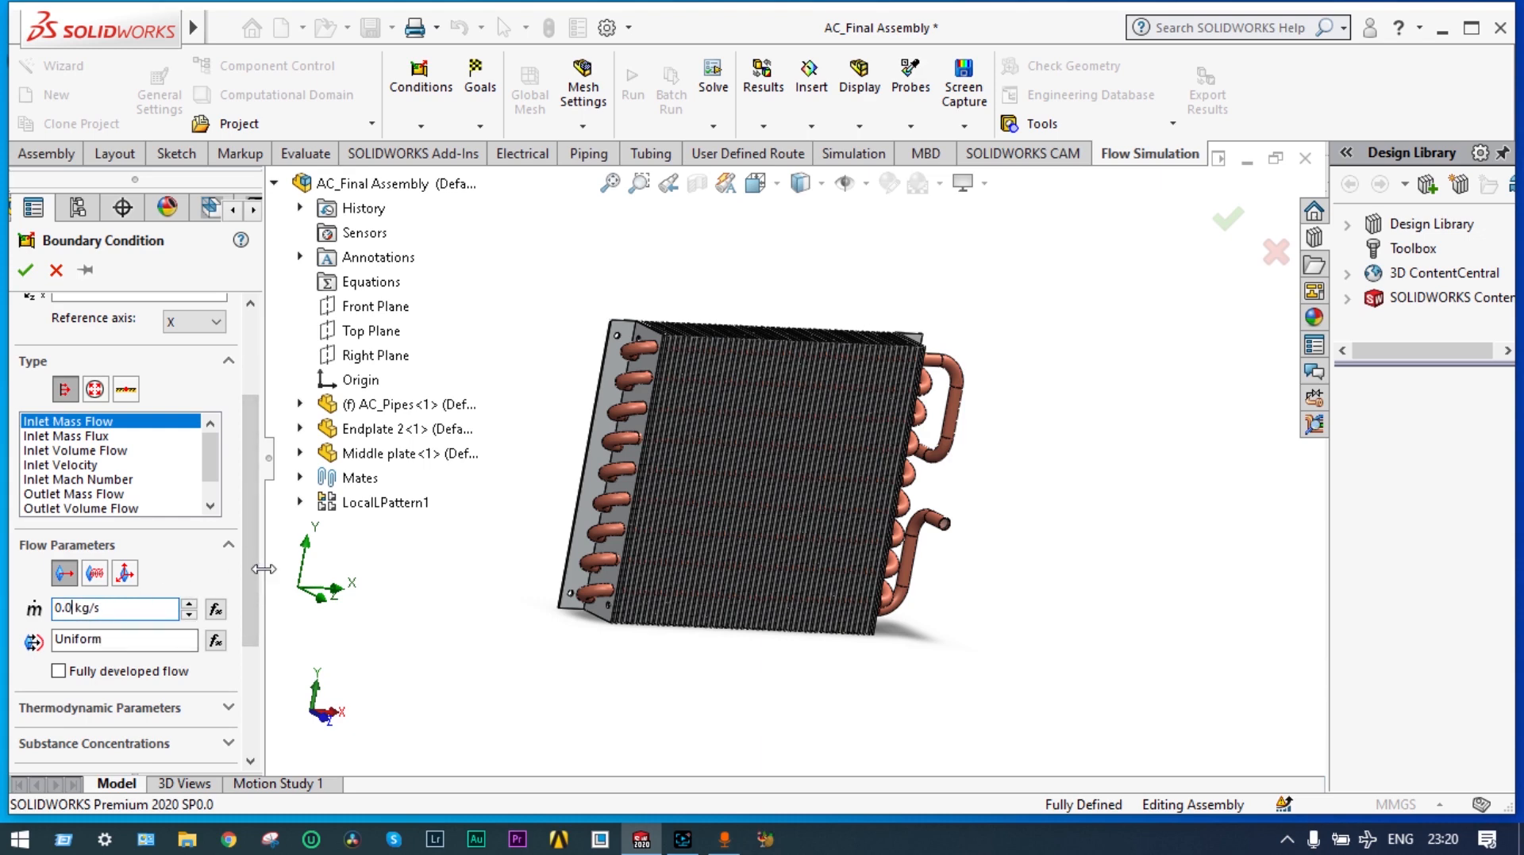
text(1)
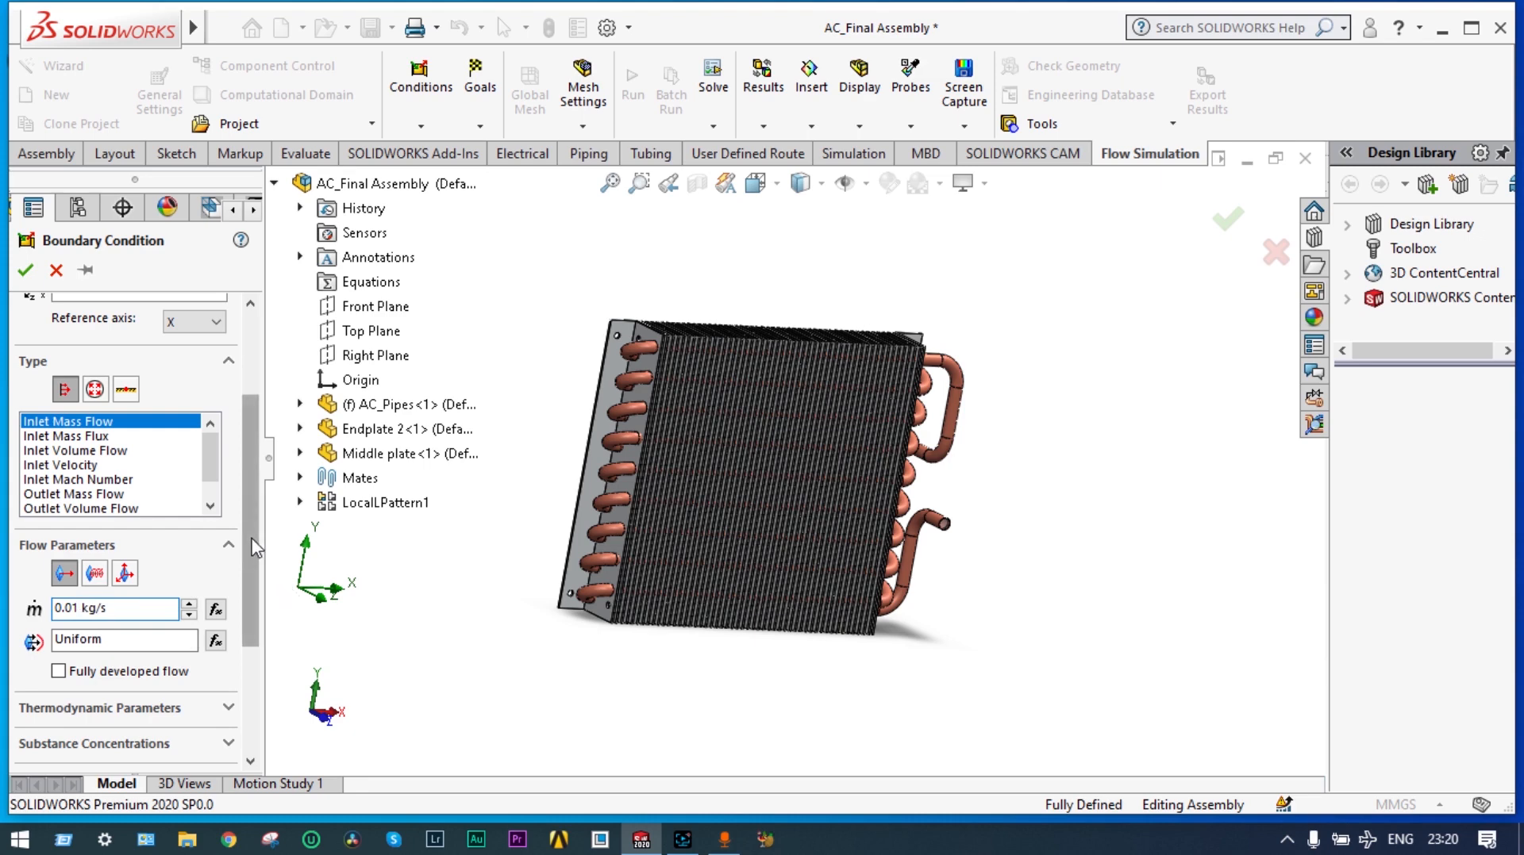
- Set the temperature in the inlet's thermodynamic parameters to -5 °C
drag(254, 549, 255, 647)
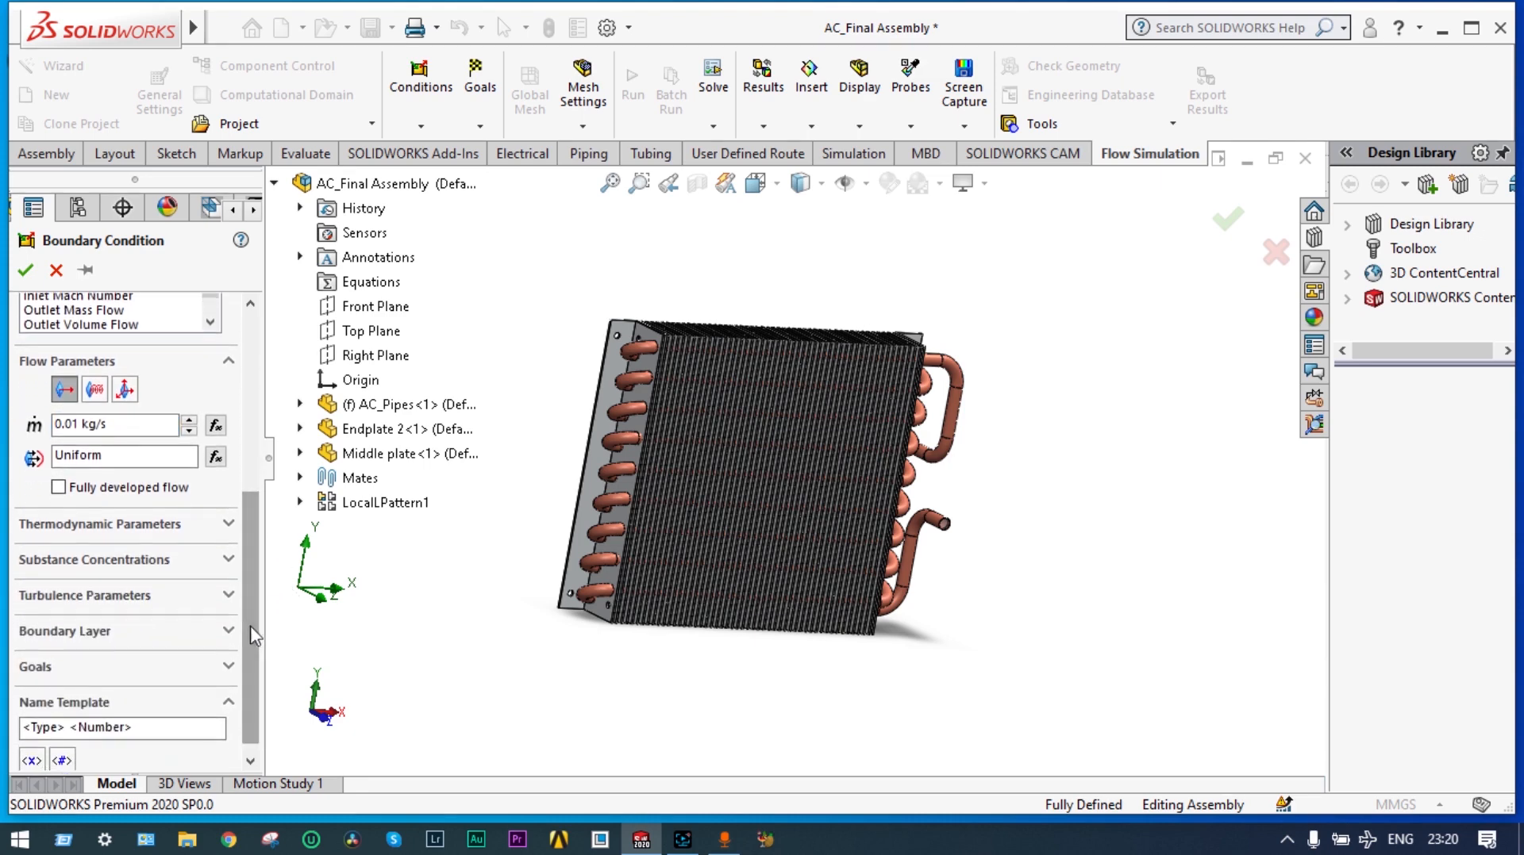
click(228, 527)
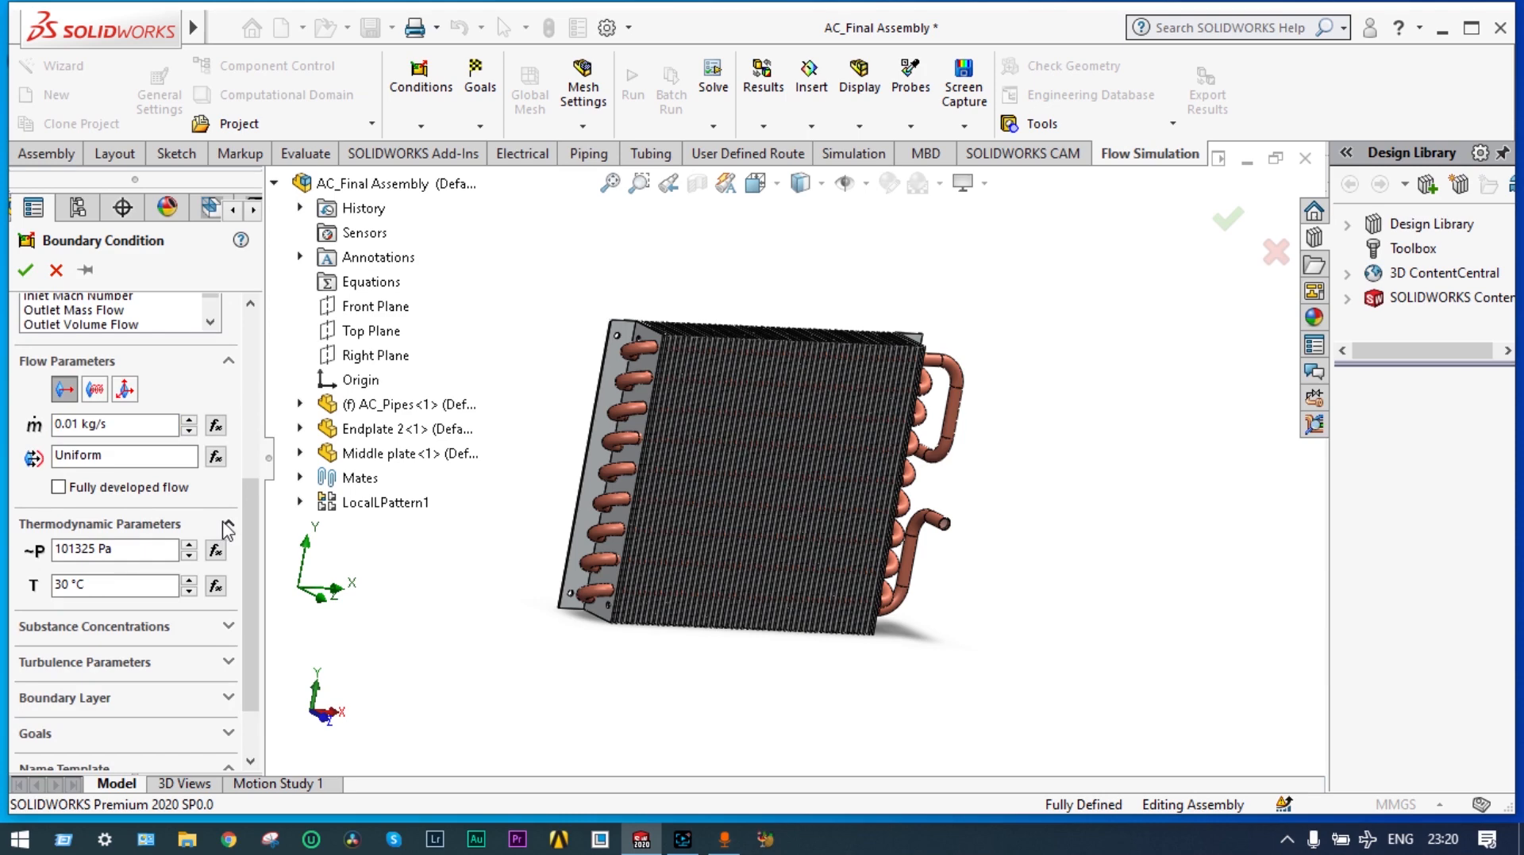
click(72, 580)
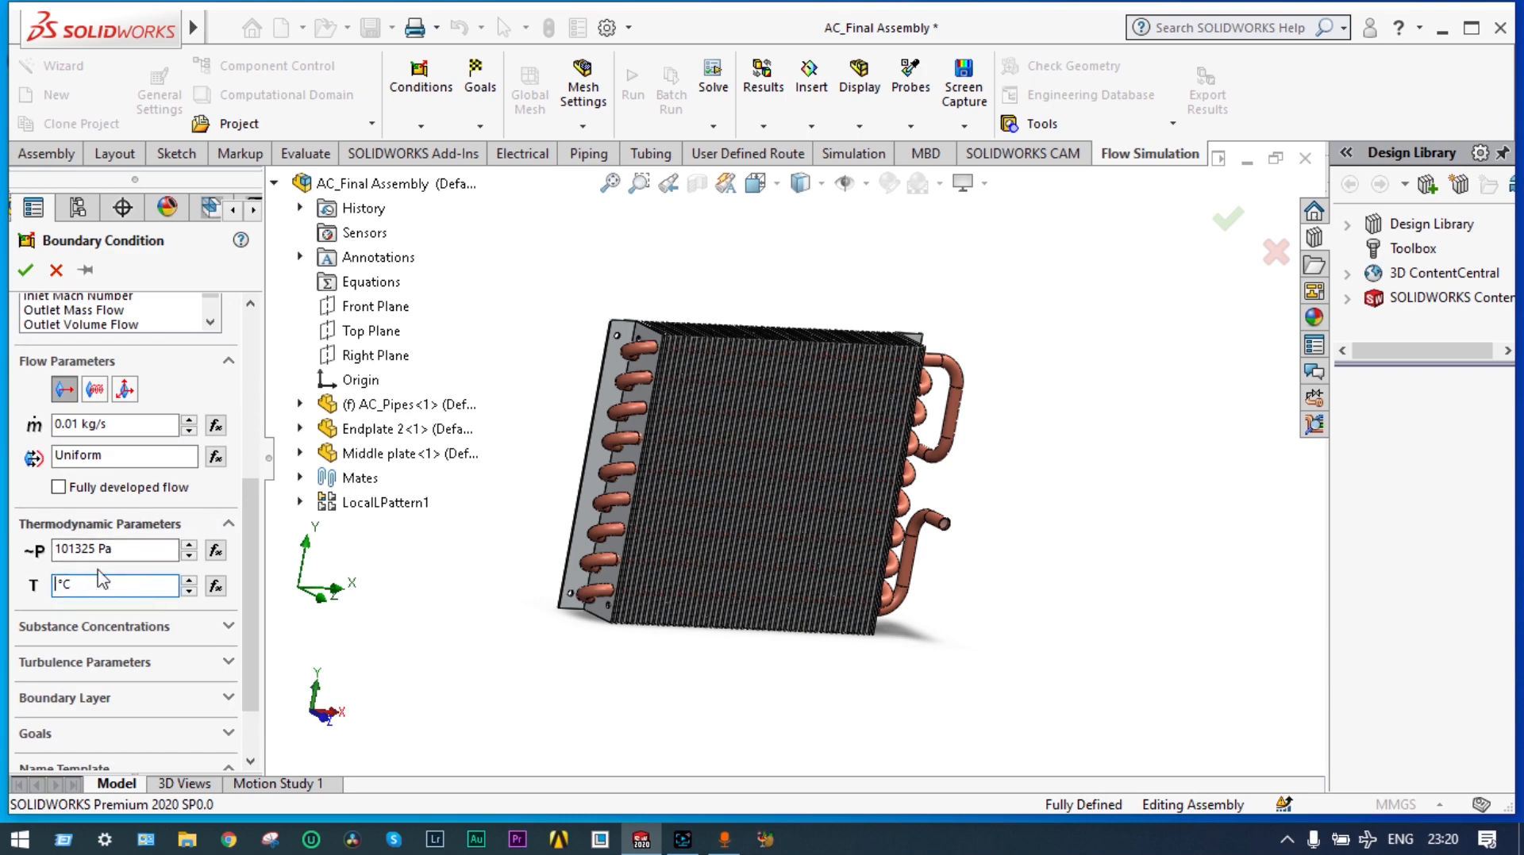
text(-5)
- Set the inlet's substance mass fractions to 0 for Air and 1 for Refrigerant R-123
click(231, 631)
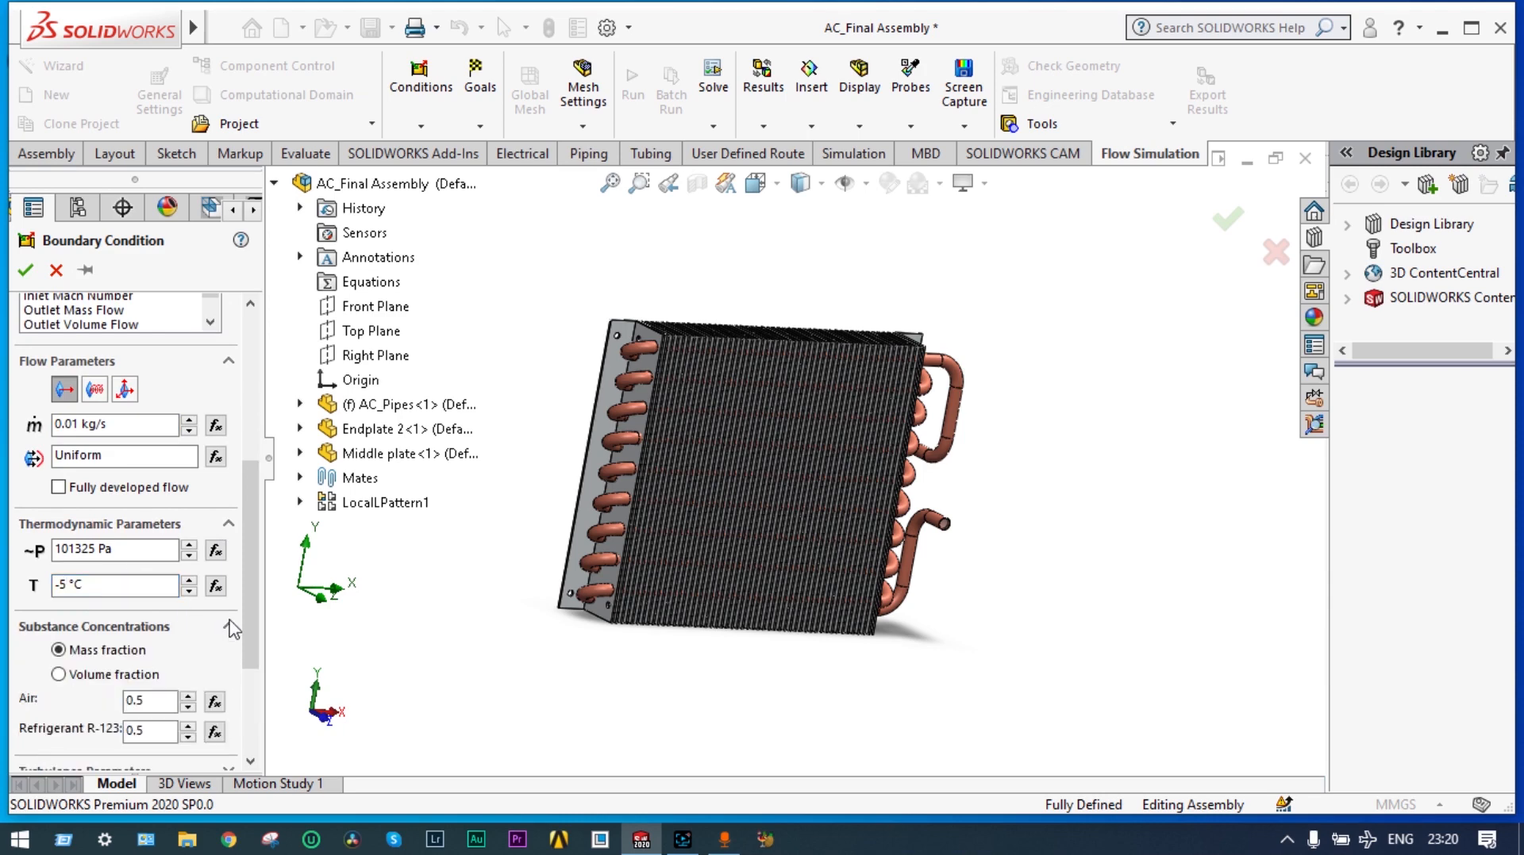
scroll(238, 635, down, 3)
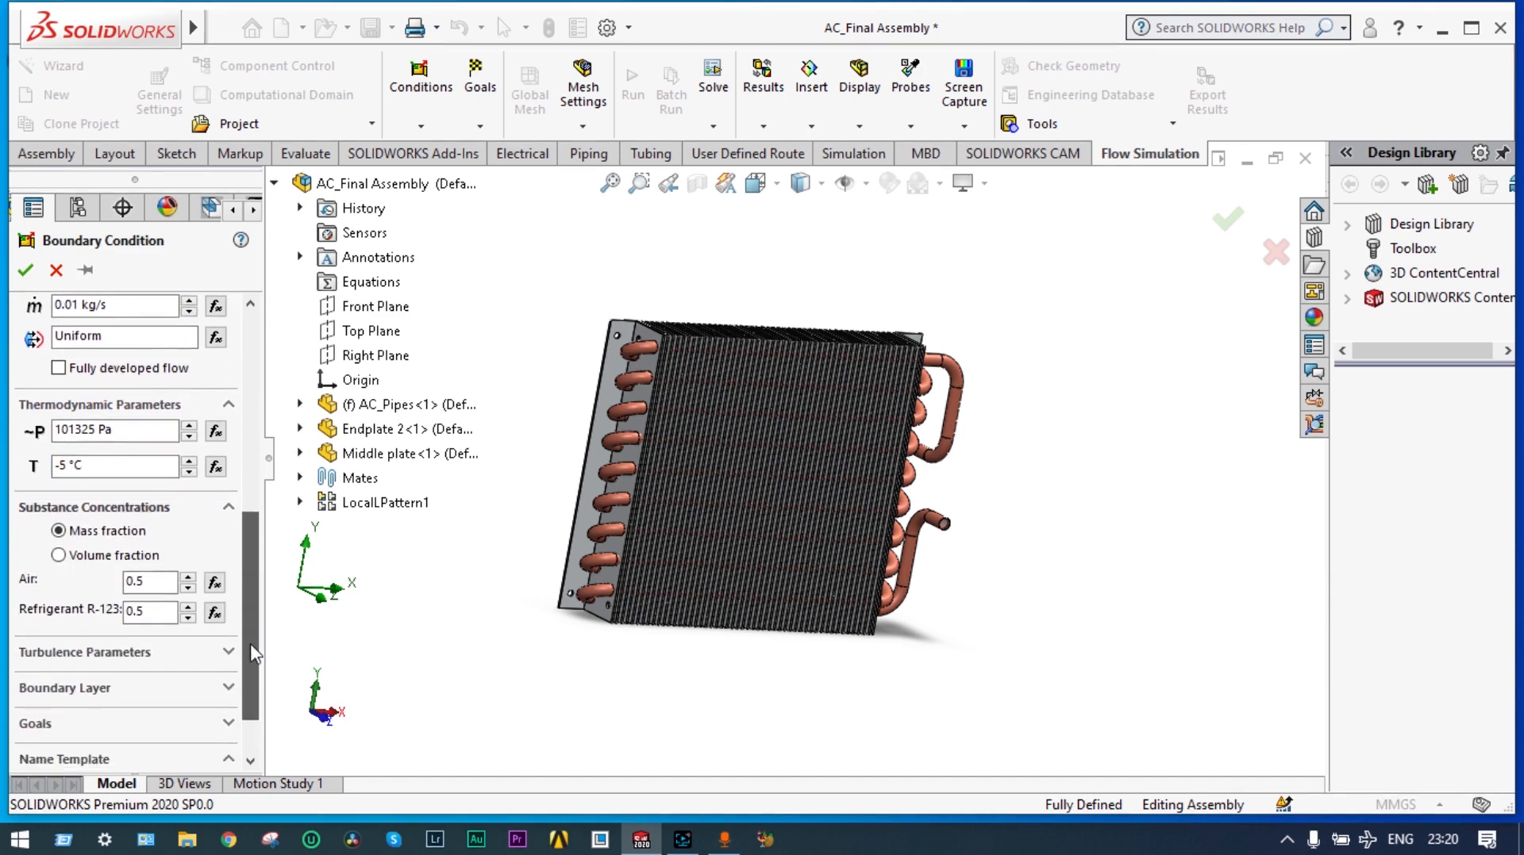
click(161, 571)
key(BackSpace)
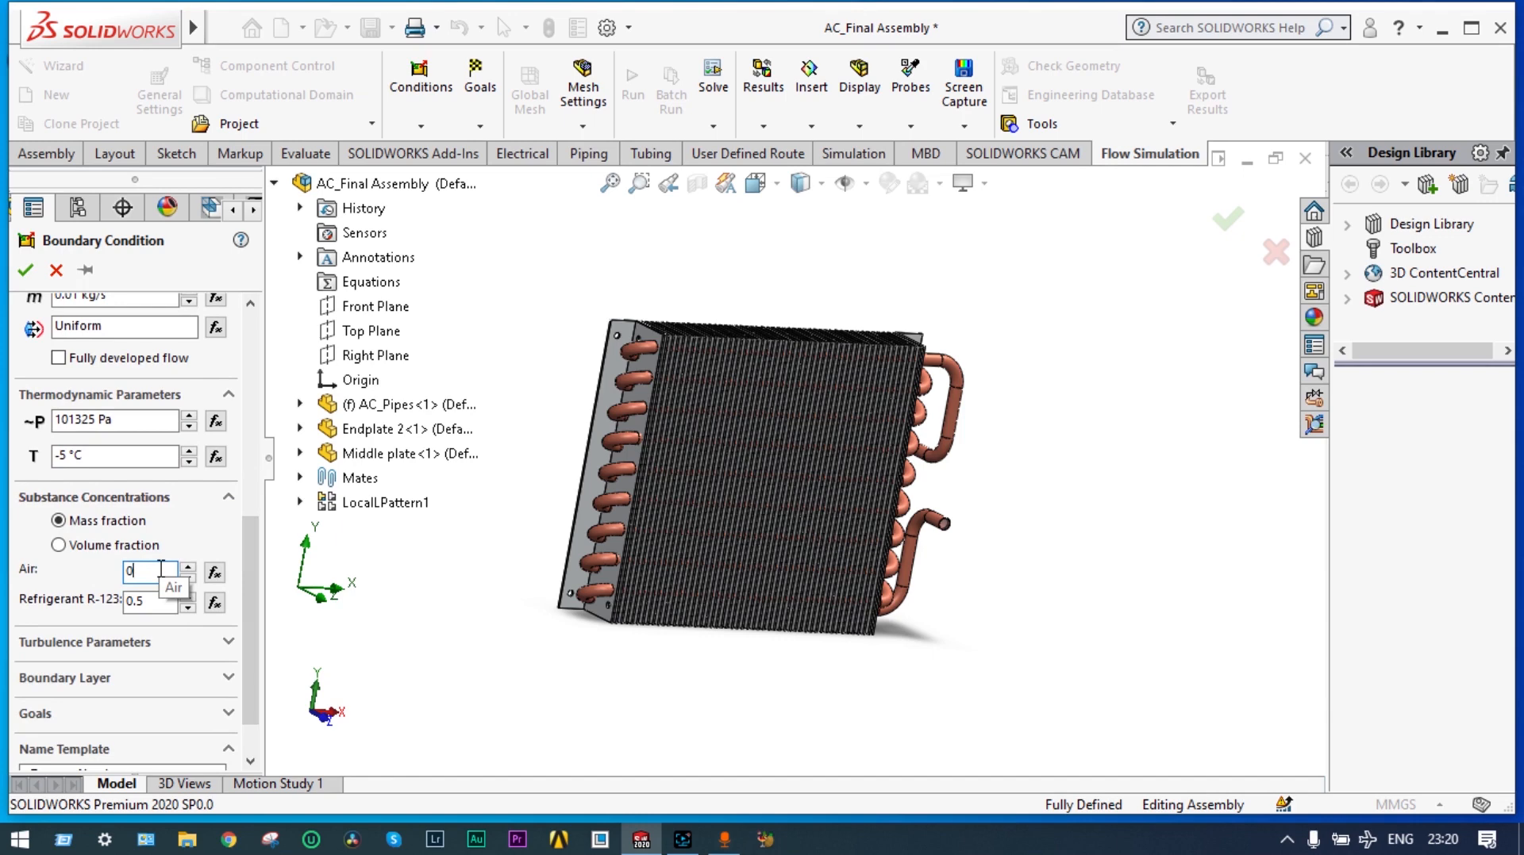
click(161, 595)
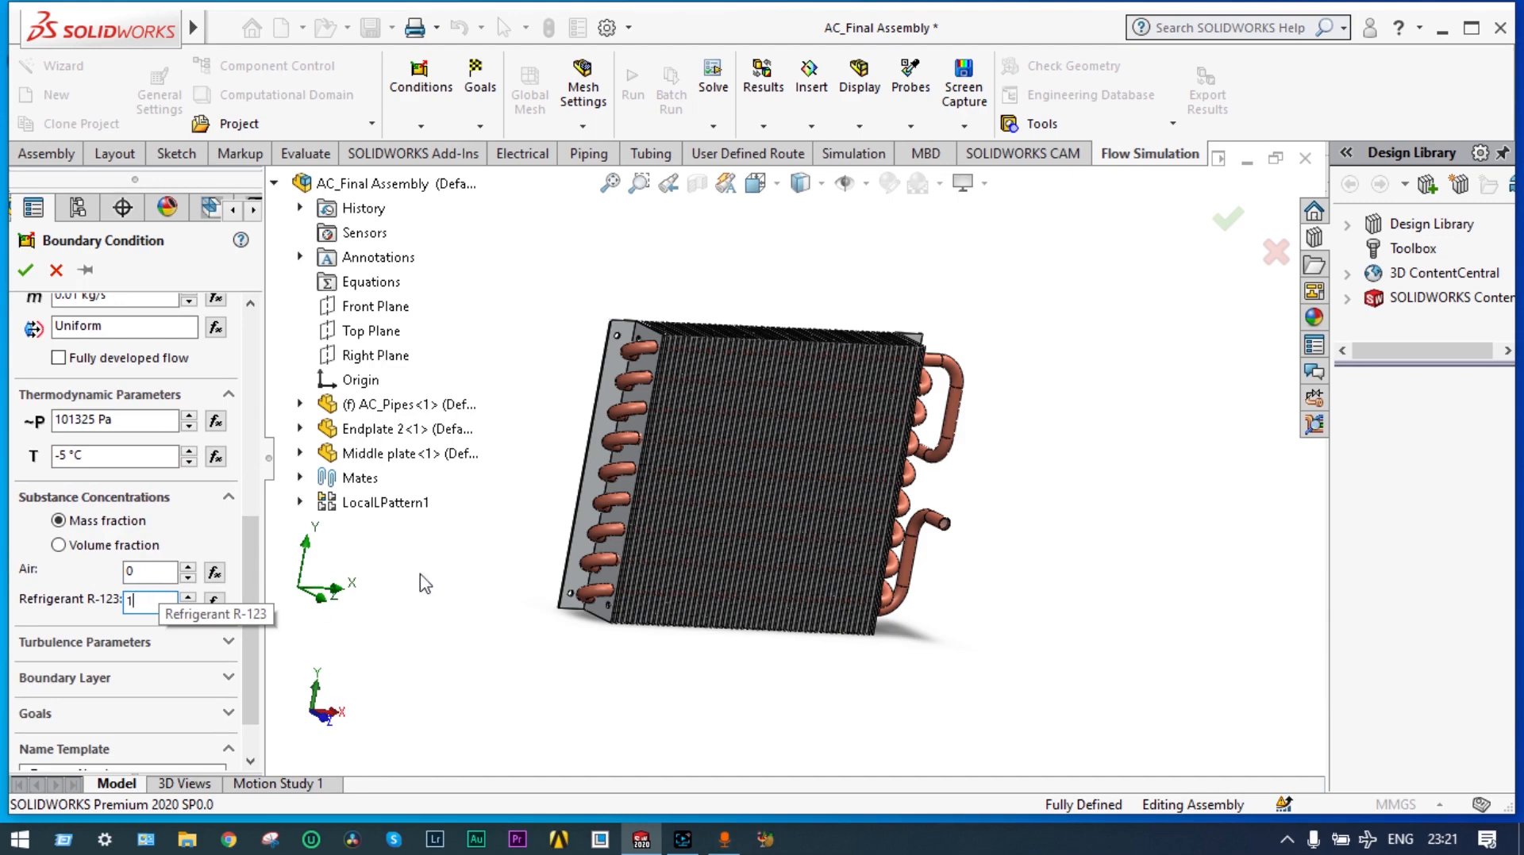
text(1)
- Apply the inlet mass flow to the circular inner face at the upper pipe's end and create the condition
middle_drag(997, 544, 645, 571)
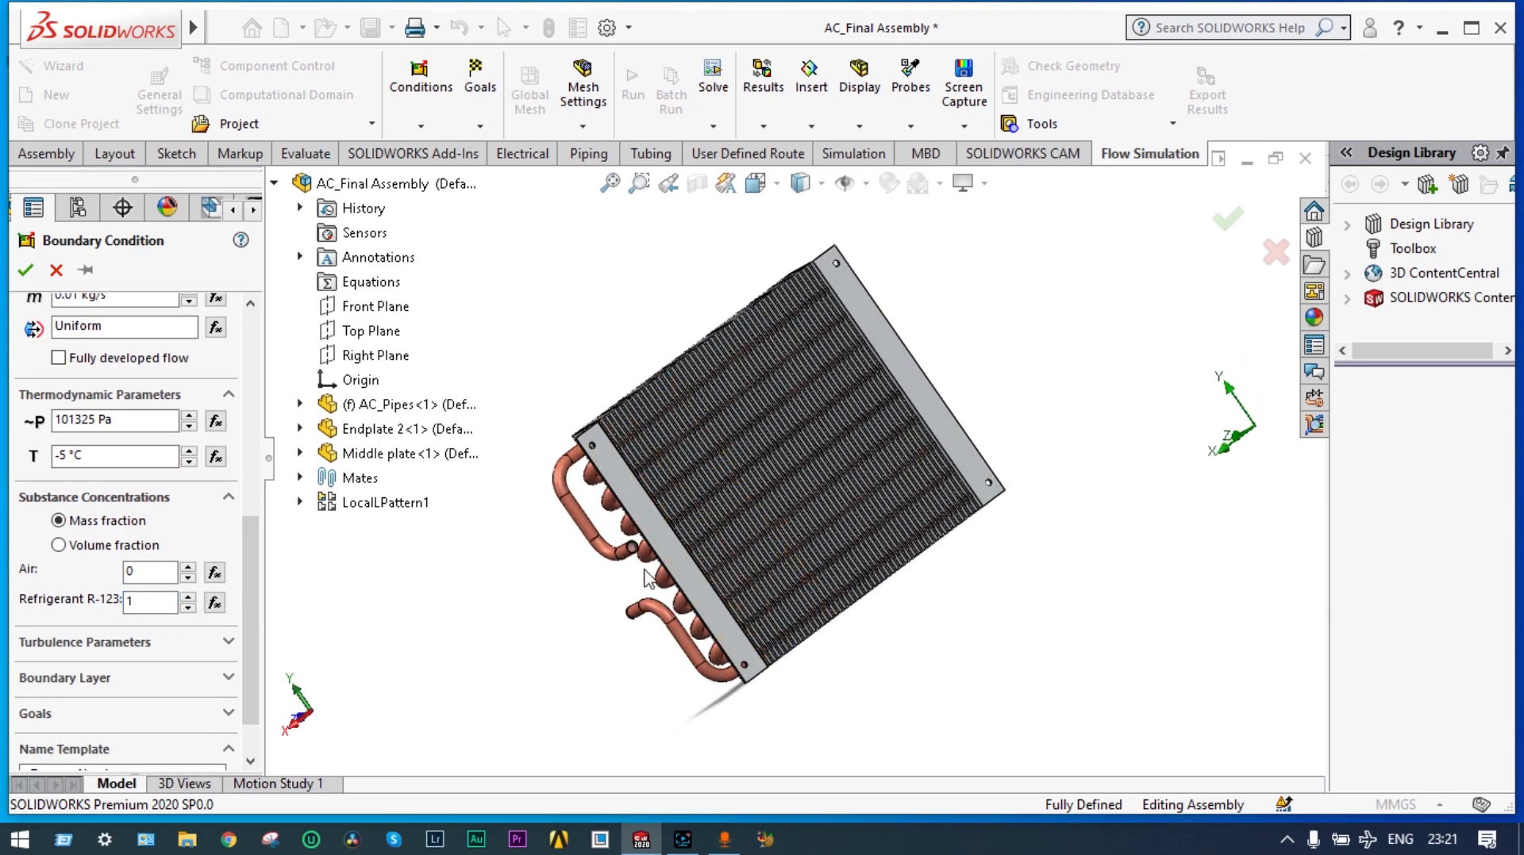
scroll(645, 573, up, 8)
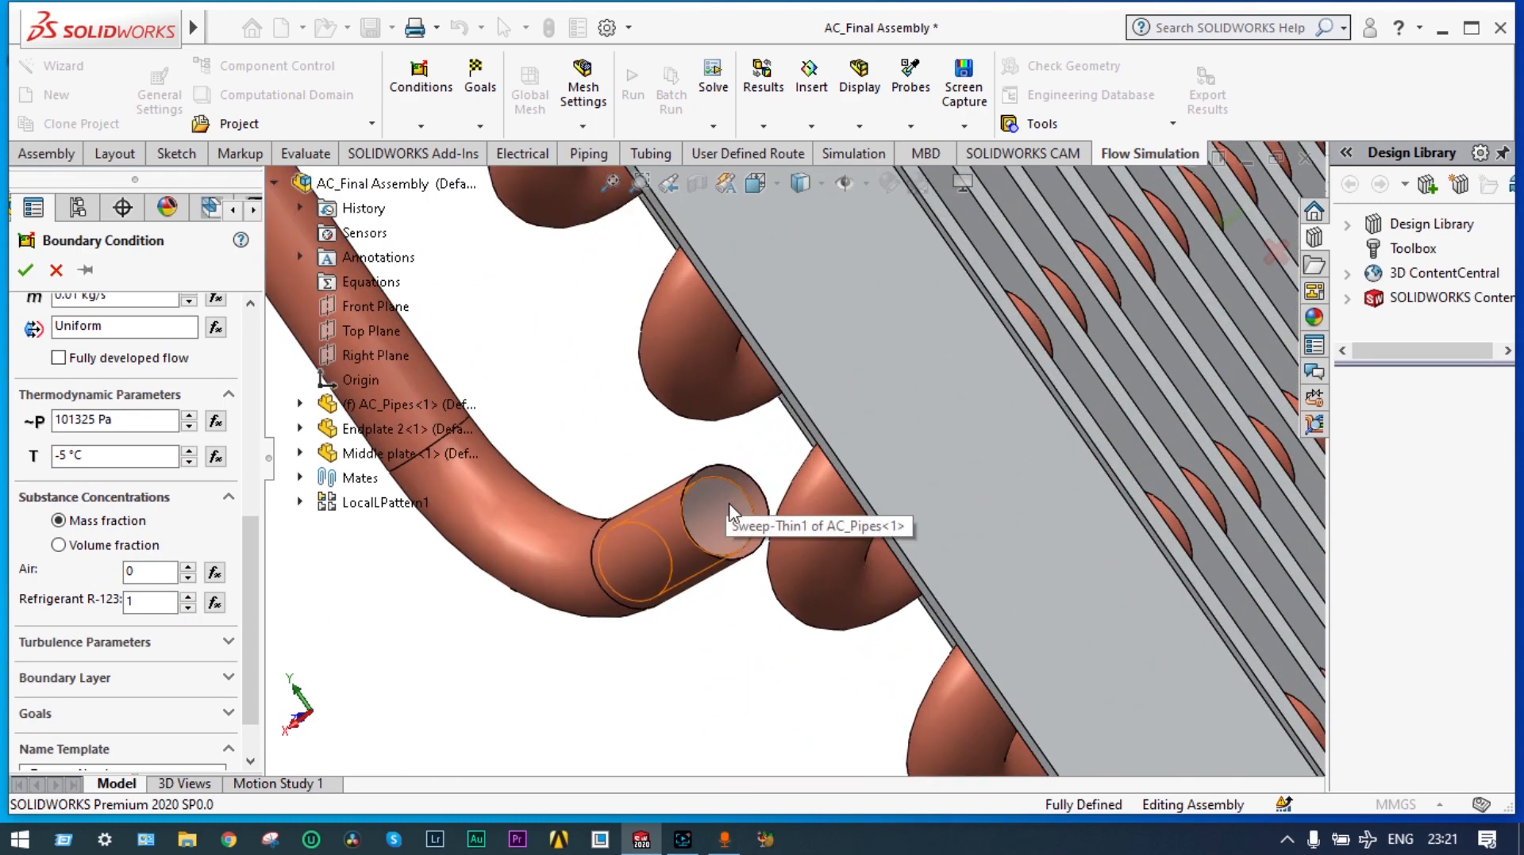
click(722, 505)
right_click(721, 508)
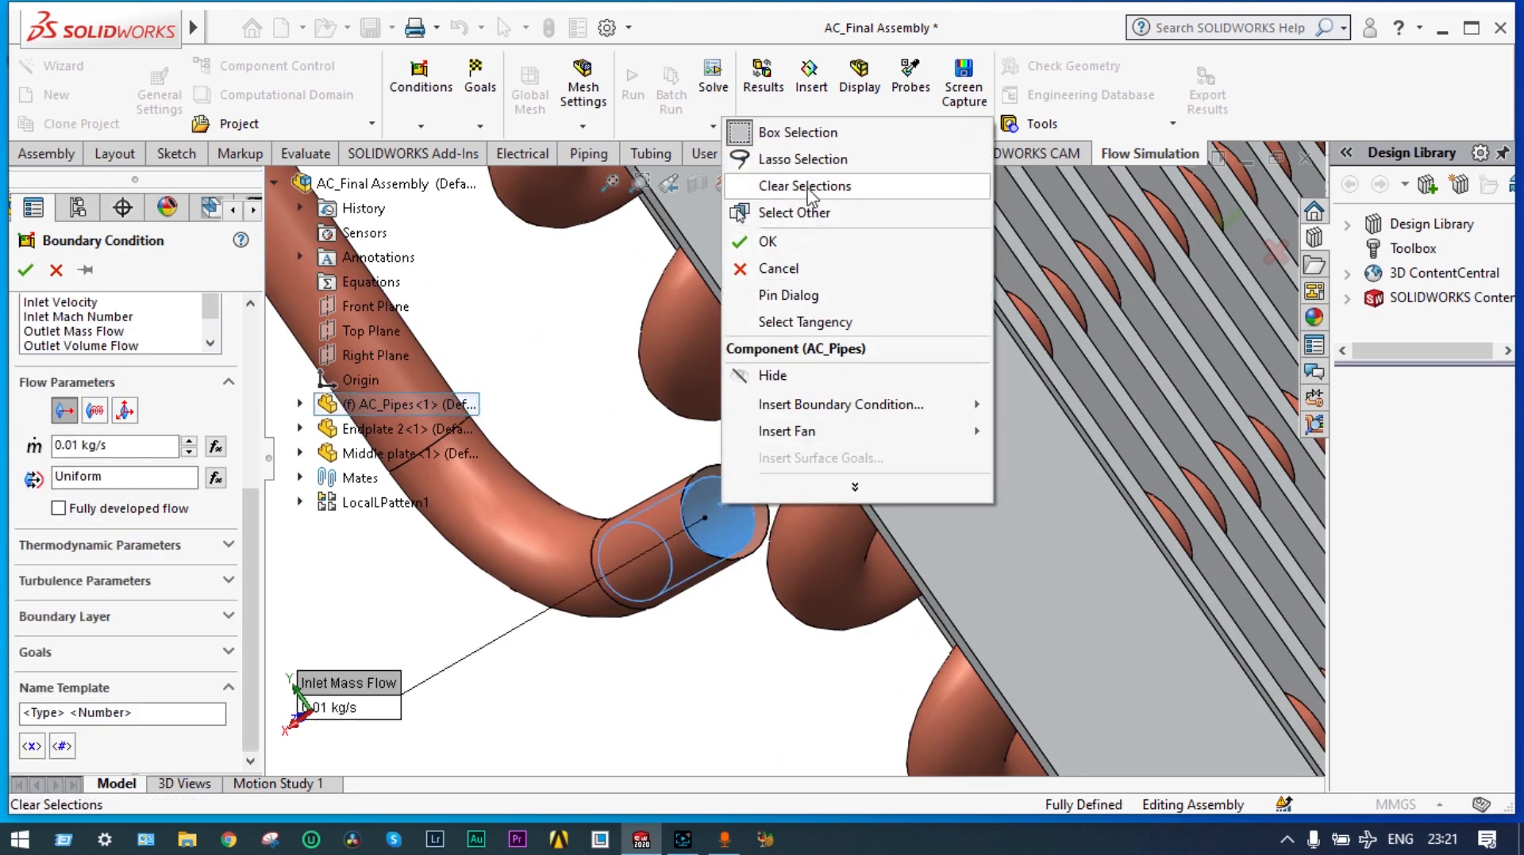
click(794, 212)
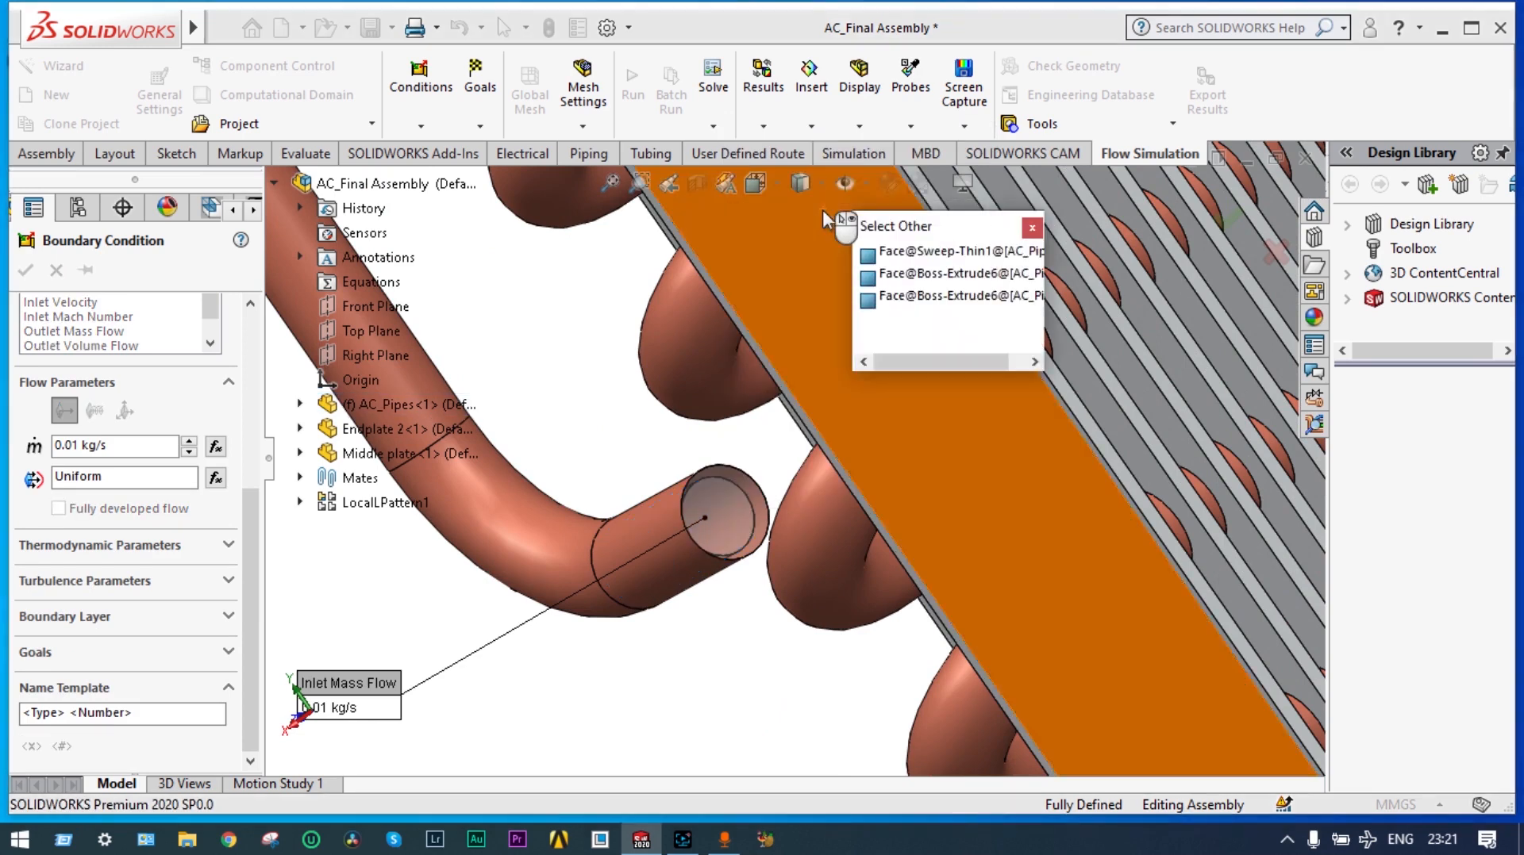
click(871, 255)
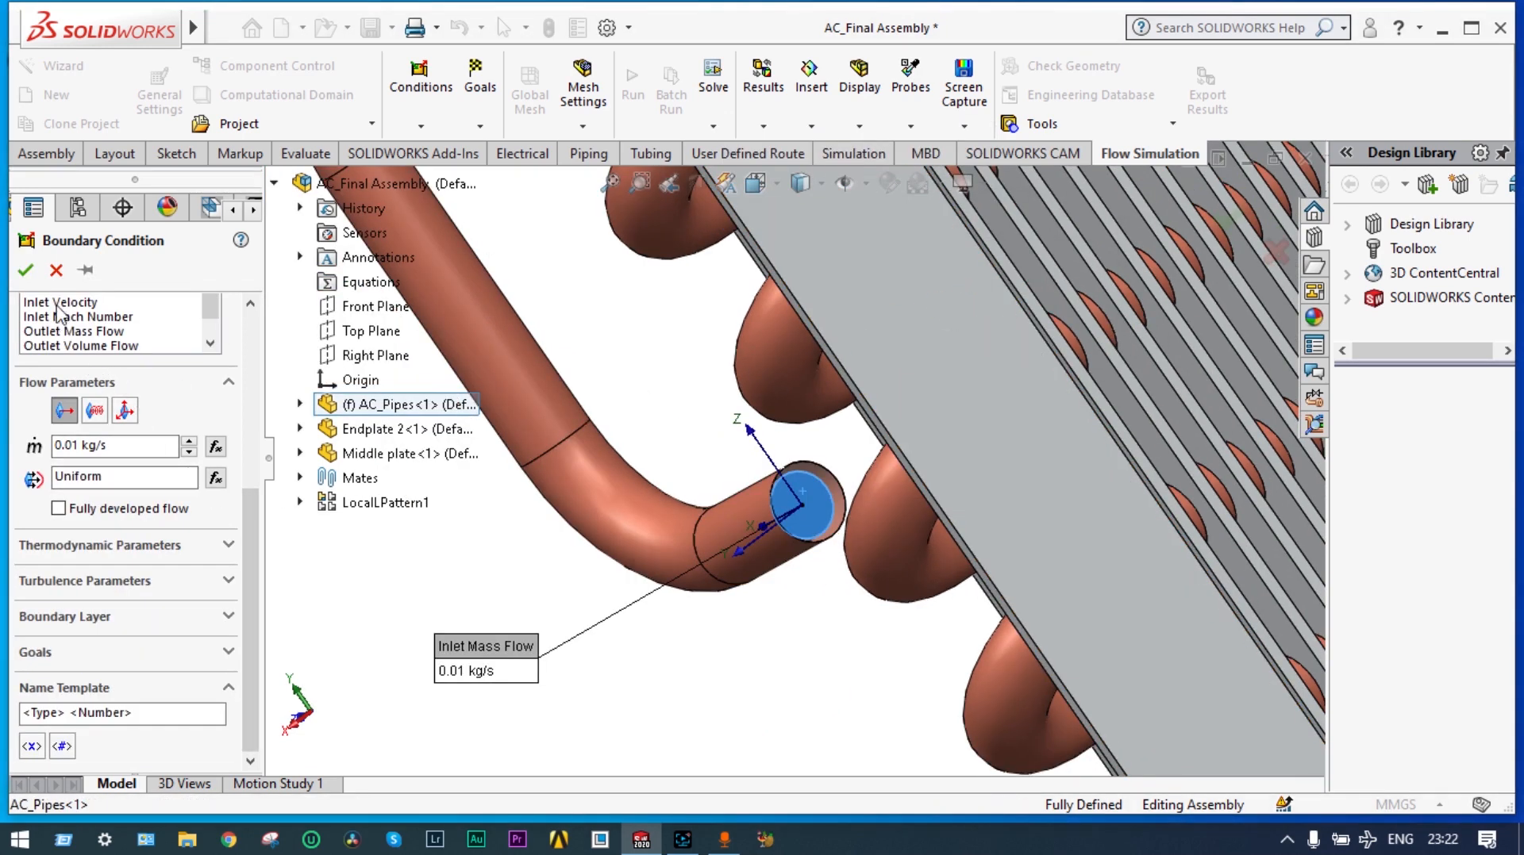
click(27, 272)
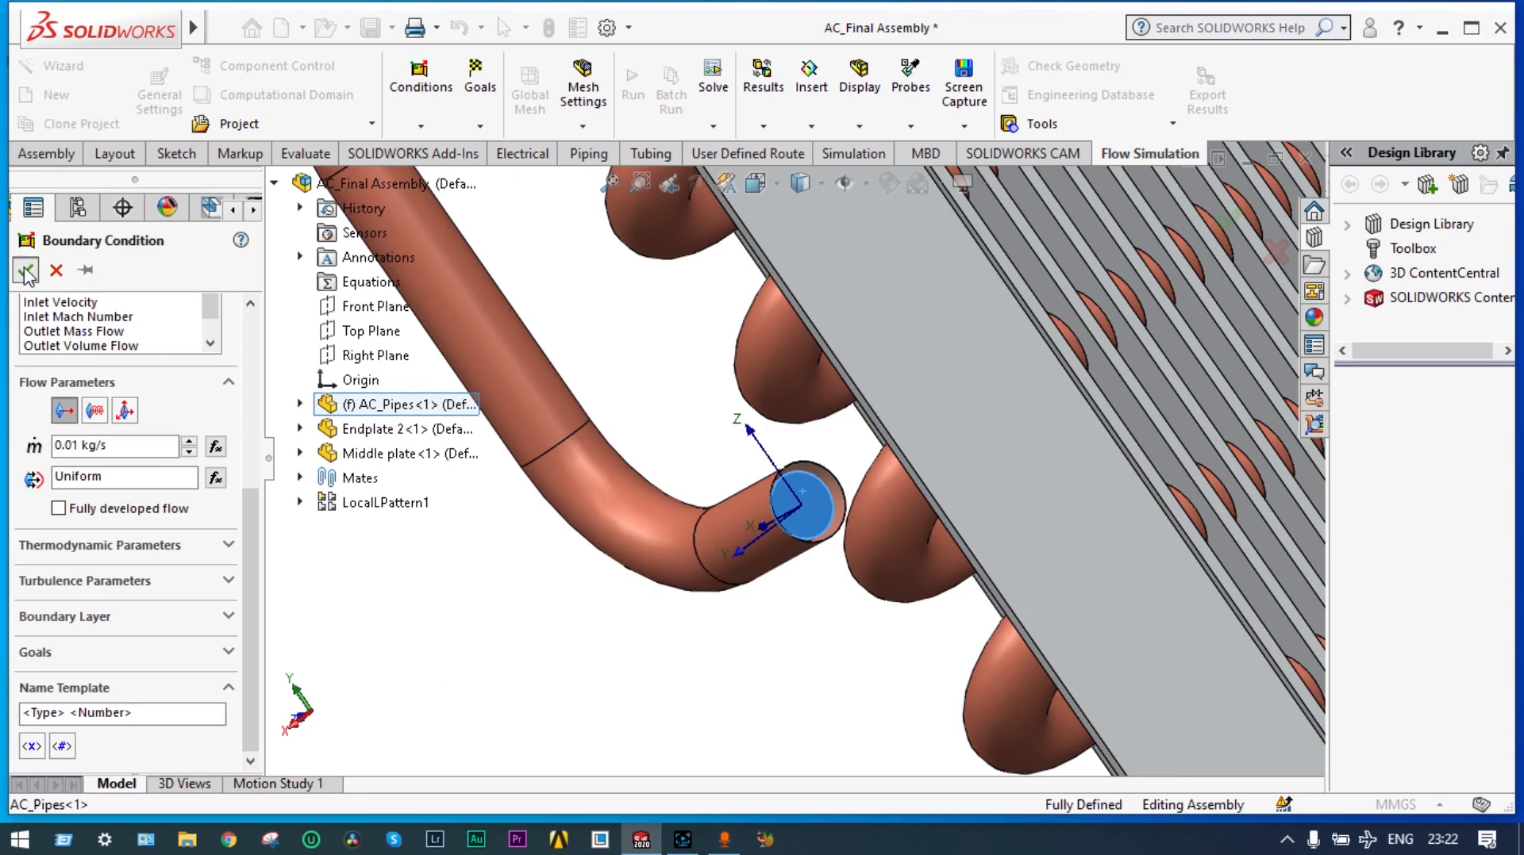
- Start a new pressure boundary condition of type Environment Pressure
scroll(442, 501, up, 6)
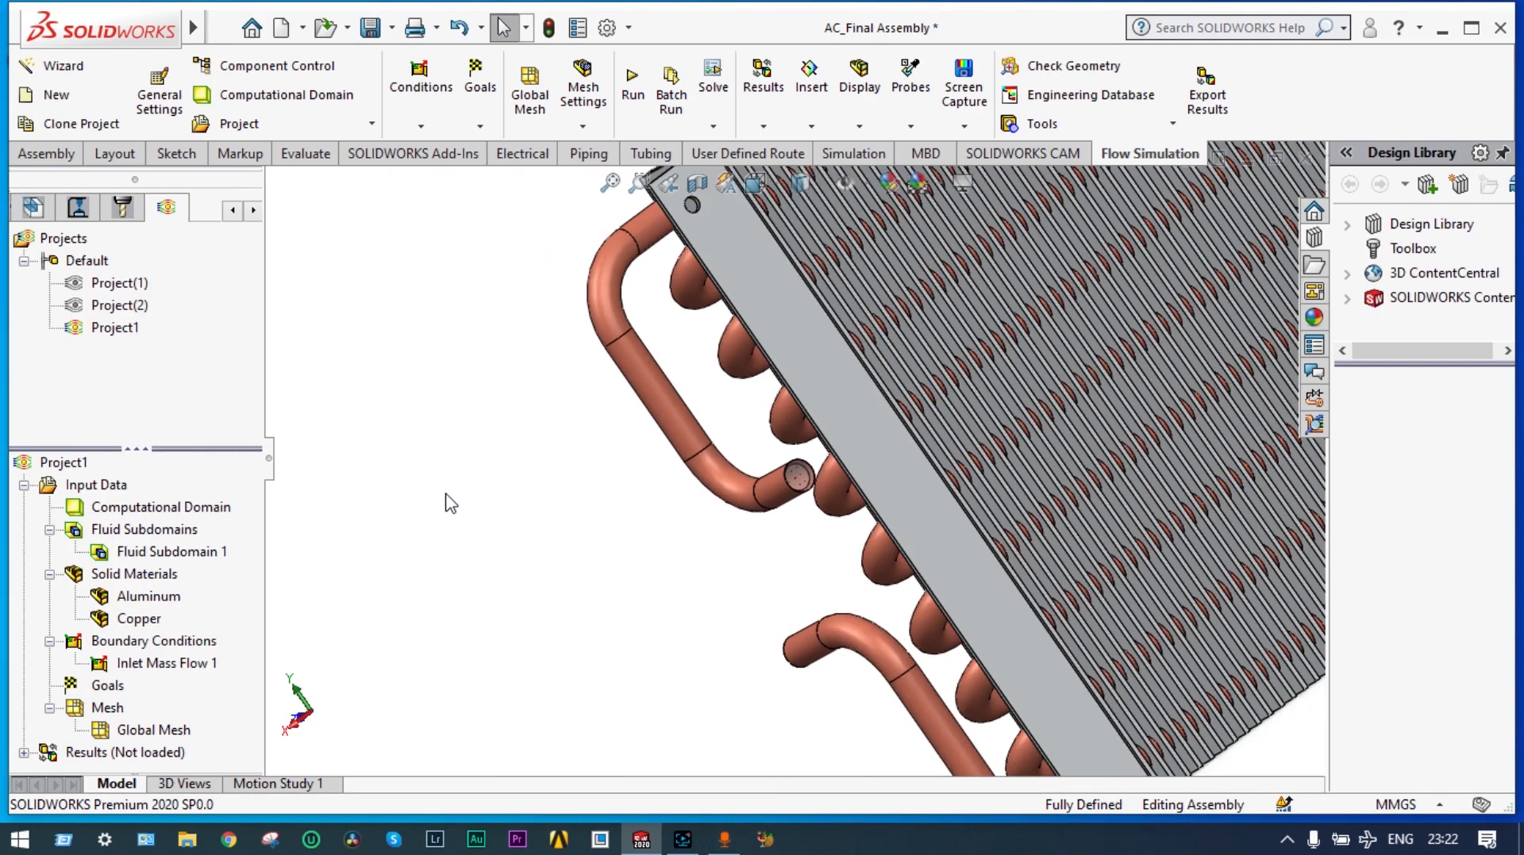
middle_drag(451, 501, 445, 536)
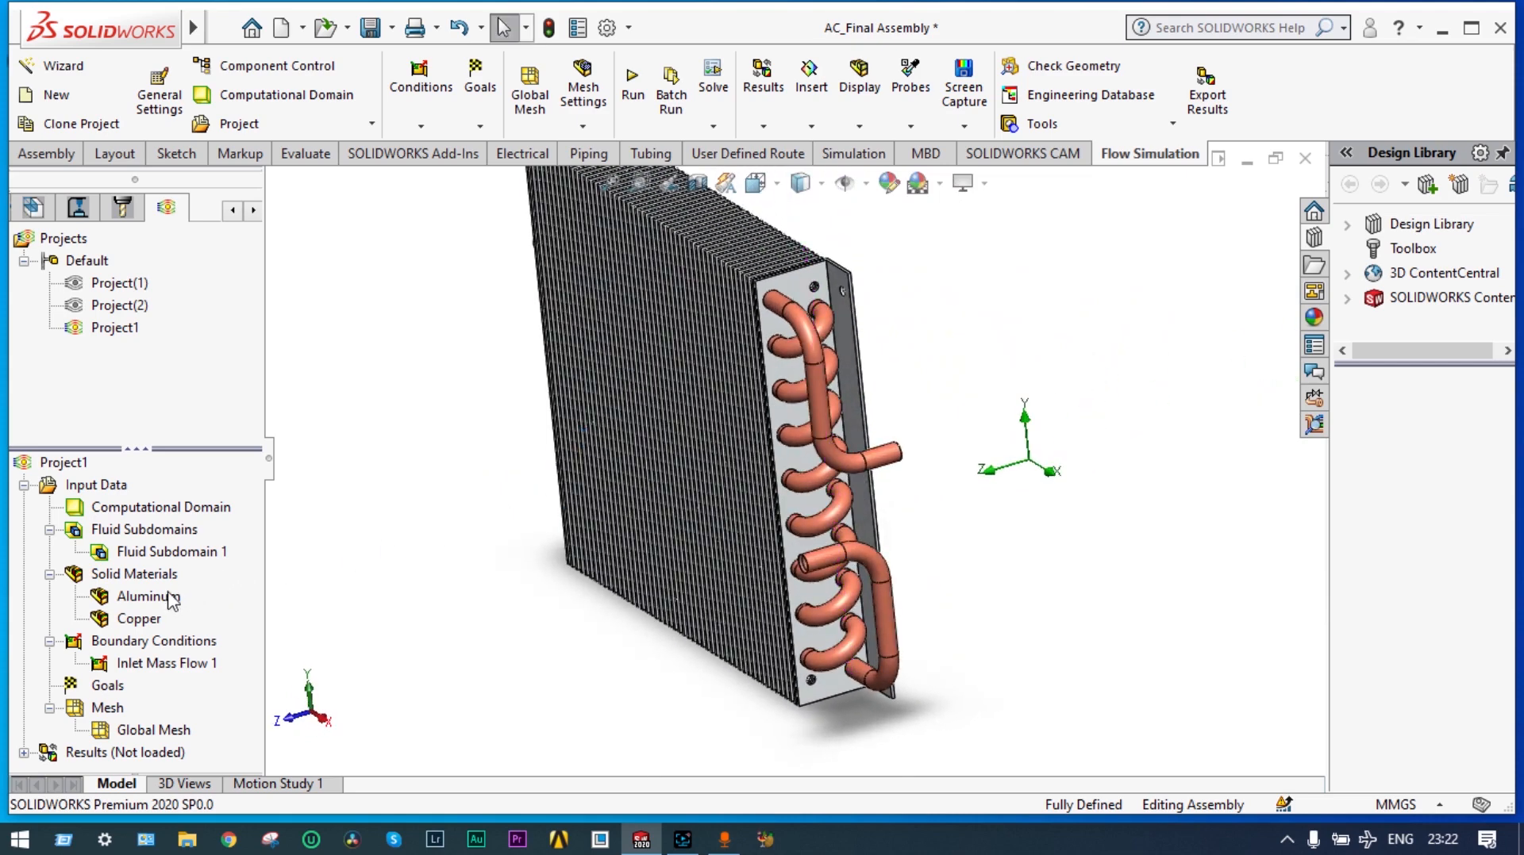
right_click(145, 641)
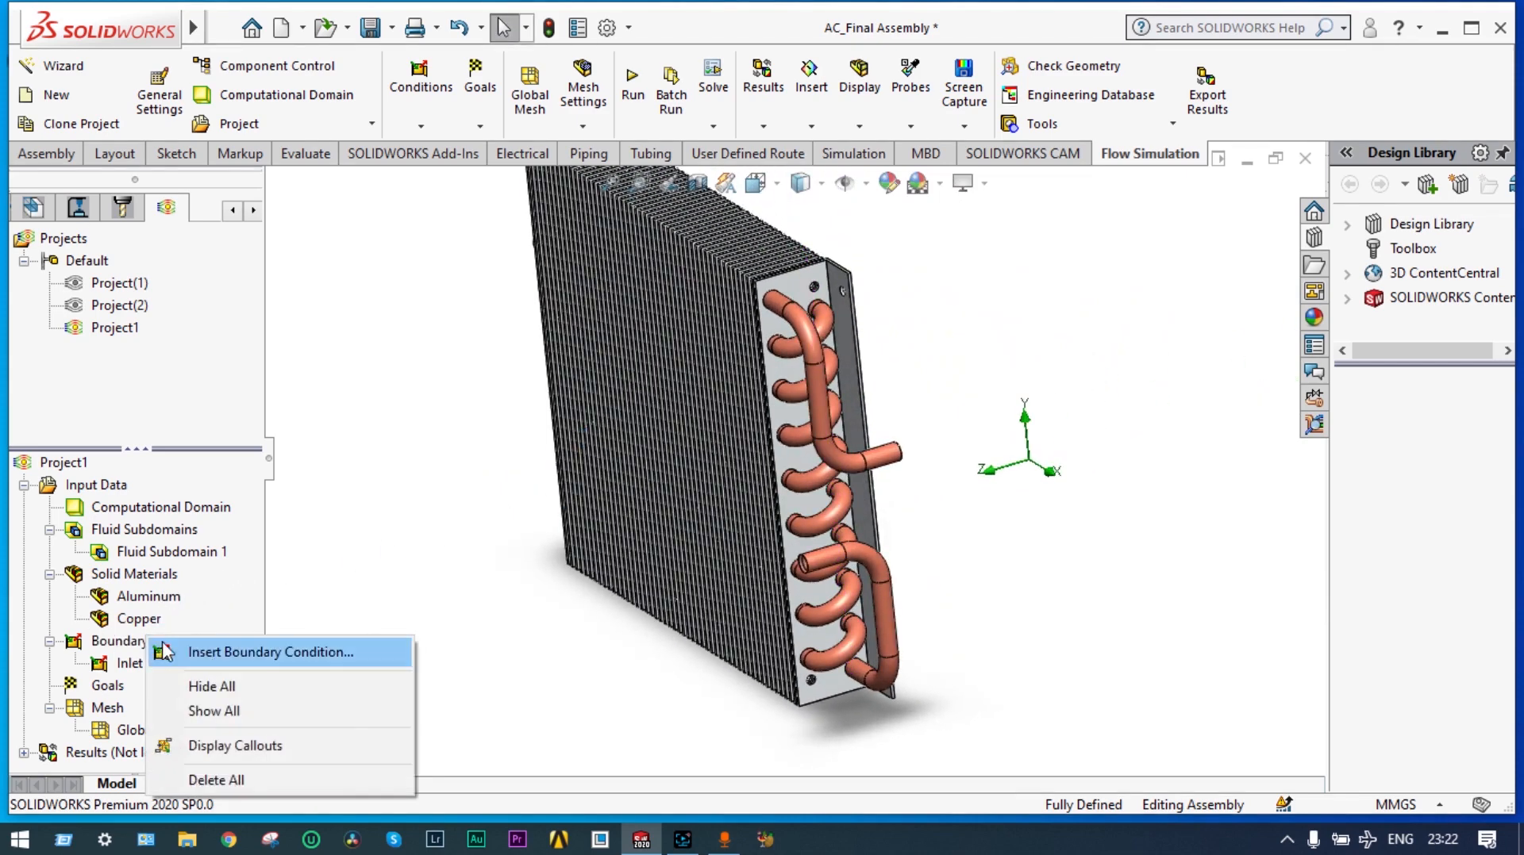
click(200, 655)
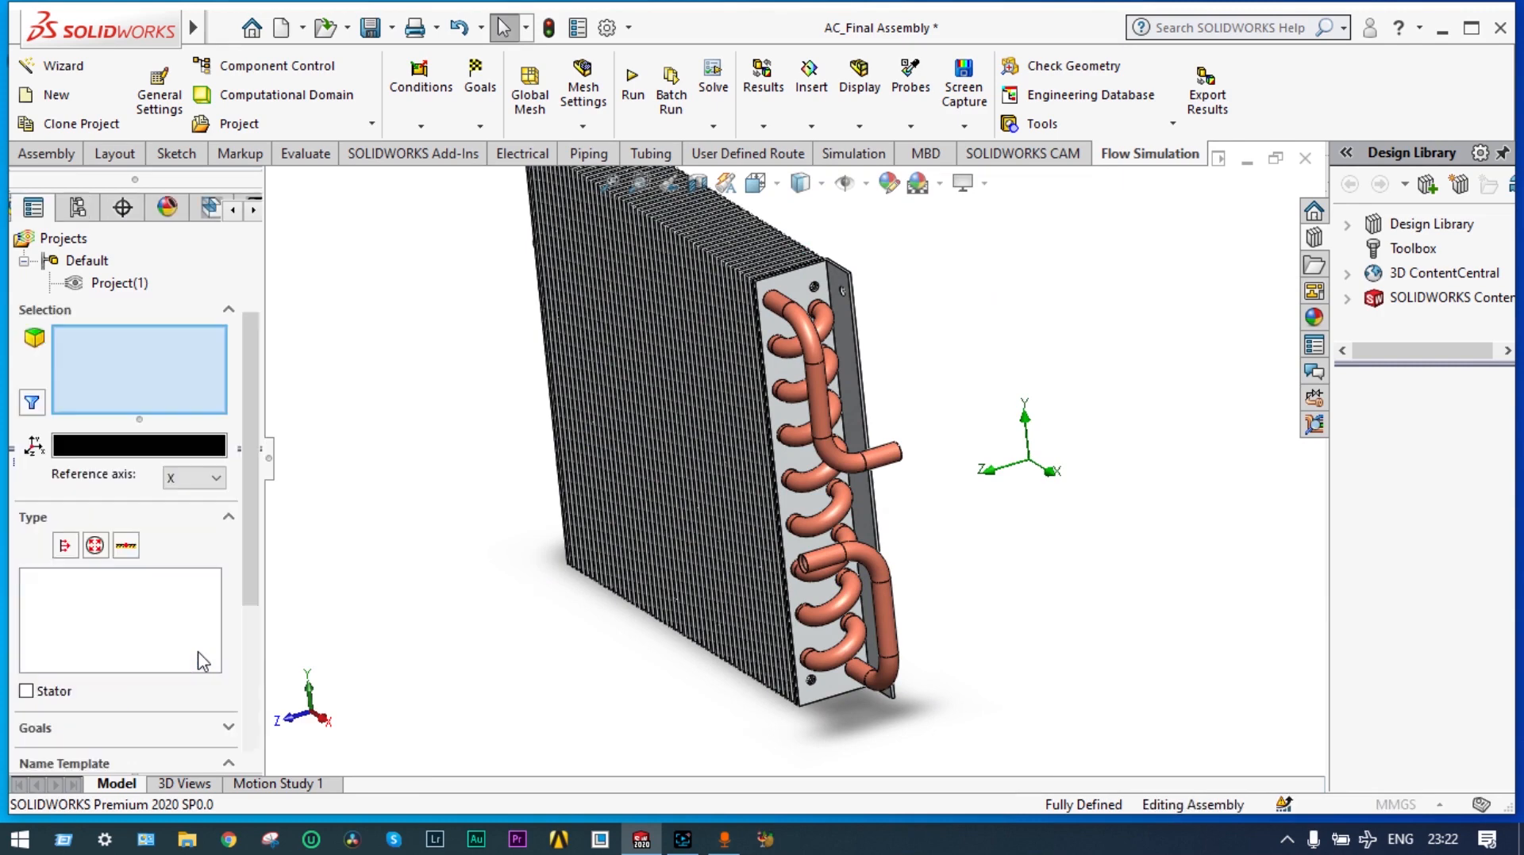
click(95, 545)
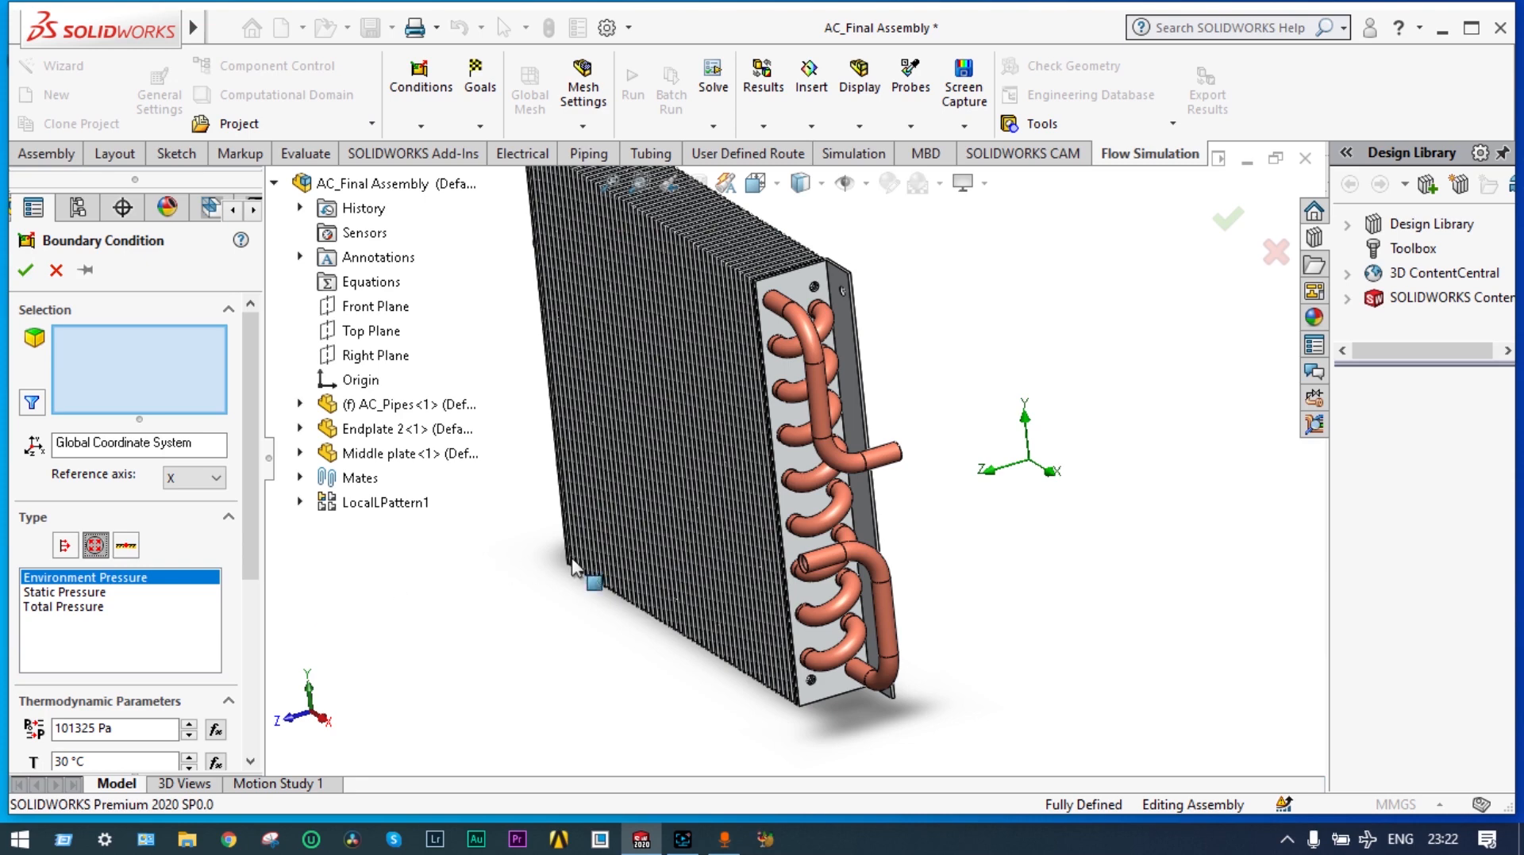
- Apply the Environment Pressure condition to the circular inner face at the lower pipe's end and create it
scroll(624, 643, up, 2)
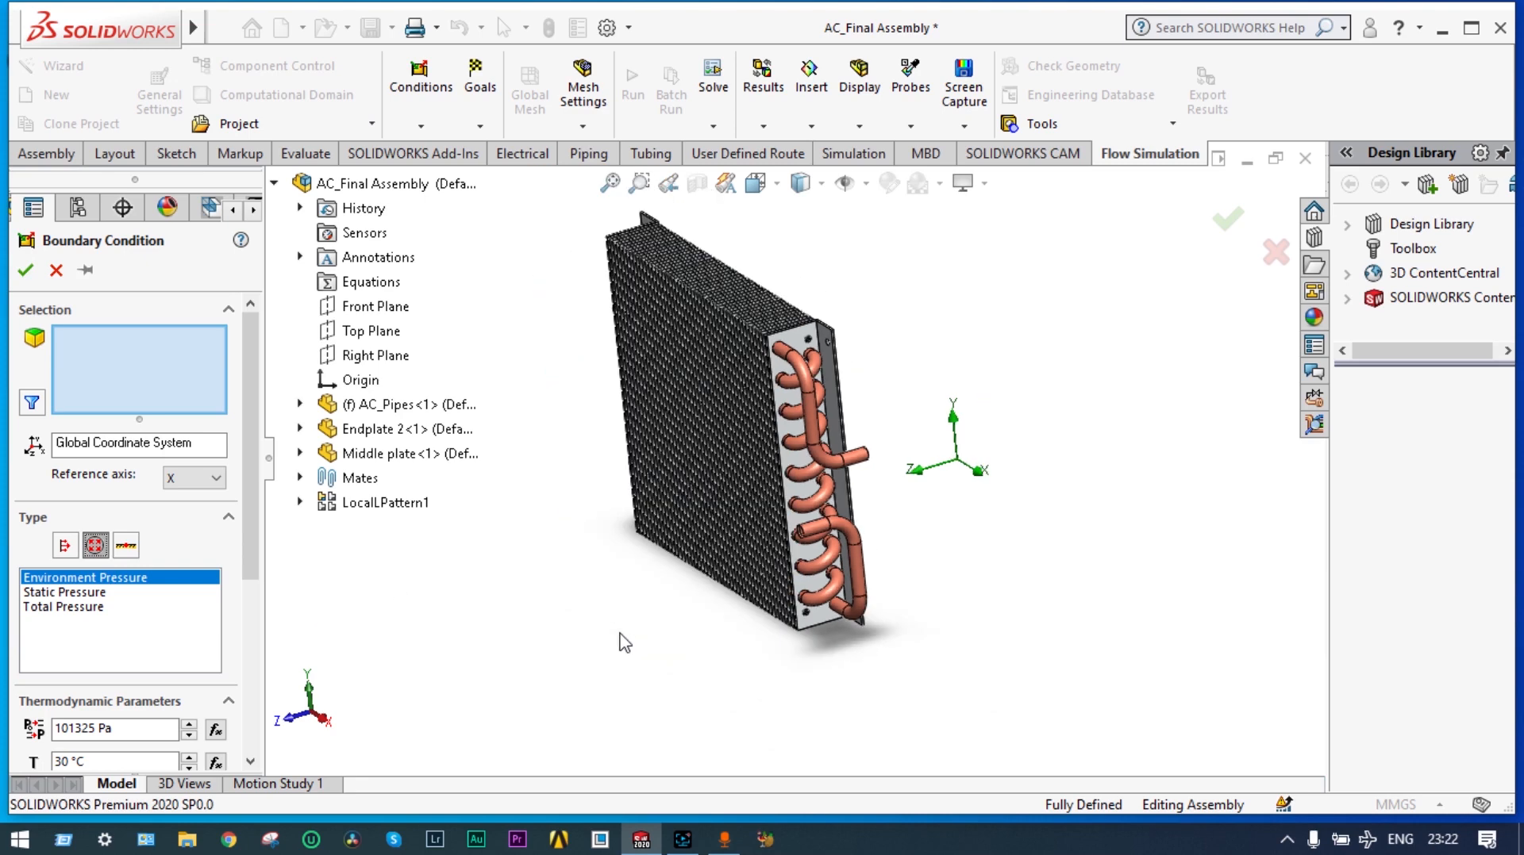
scroll(918, 516, down, 4)
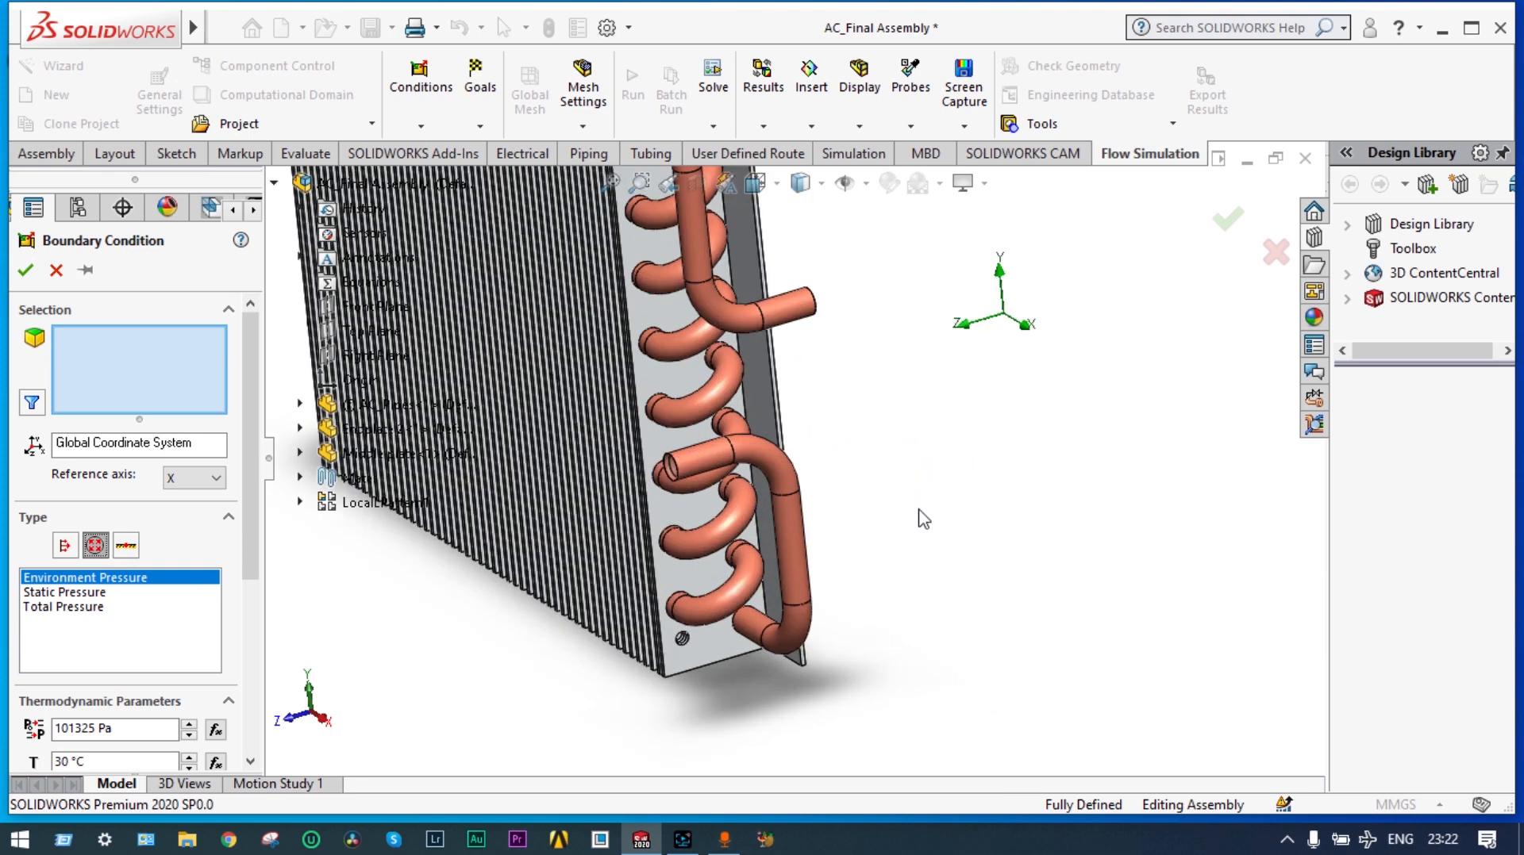
middle_drag(952, 488, 993, 473)
scroll(803, 452, down, 2)
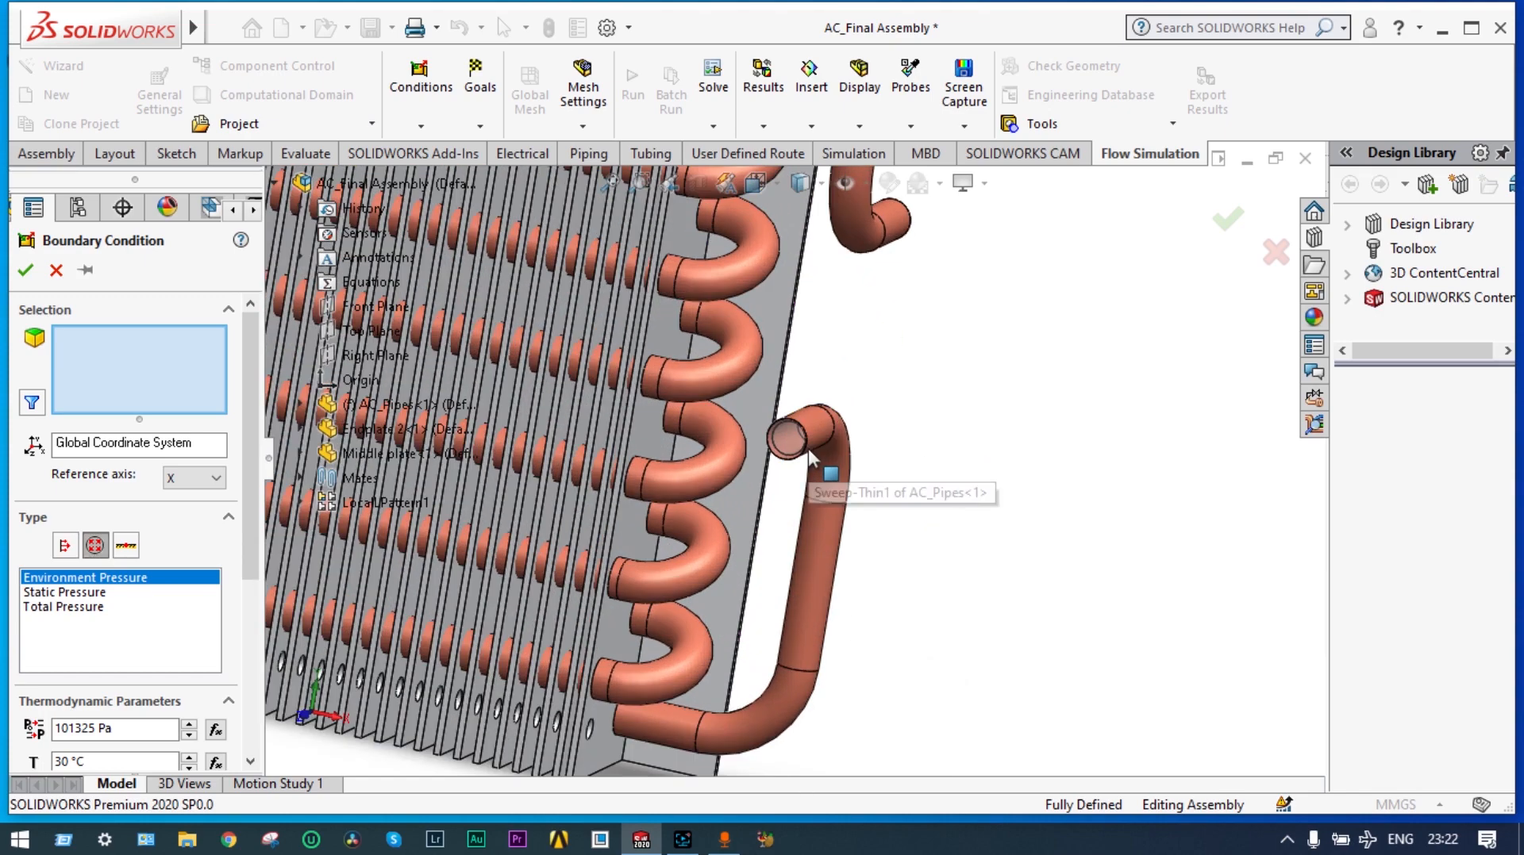
scroll(803, 450, down, 3)
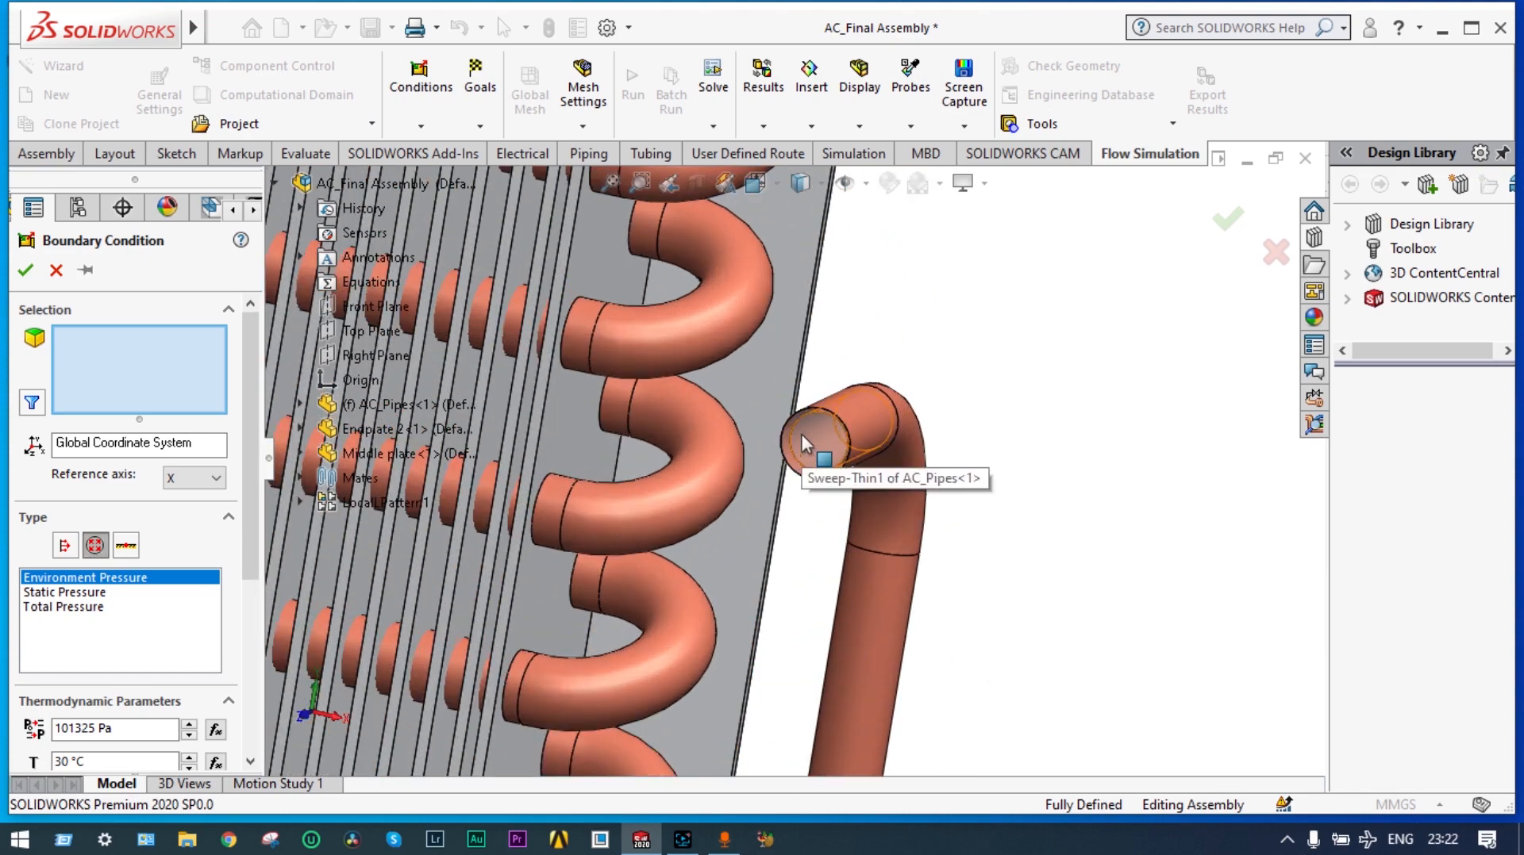
right_click(802, 434)
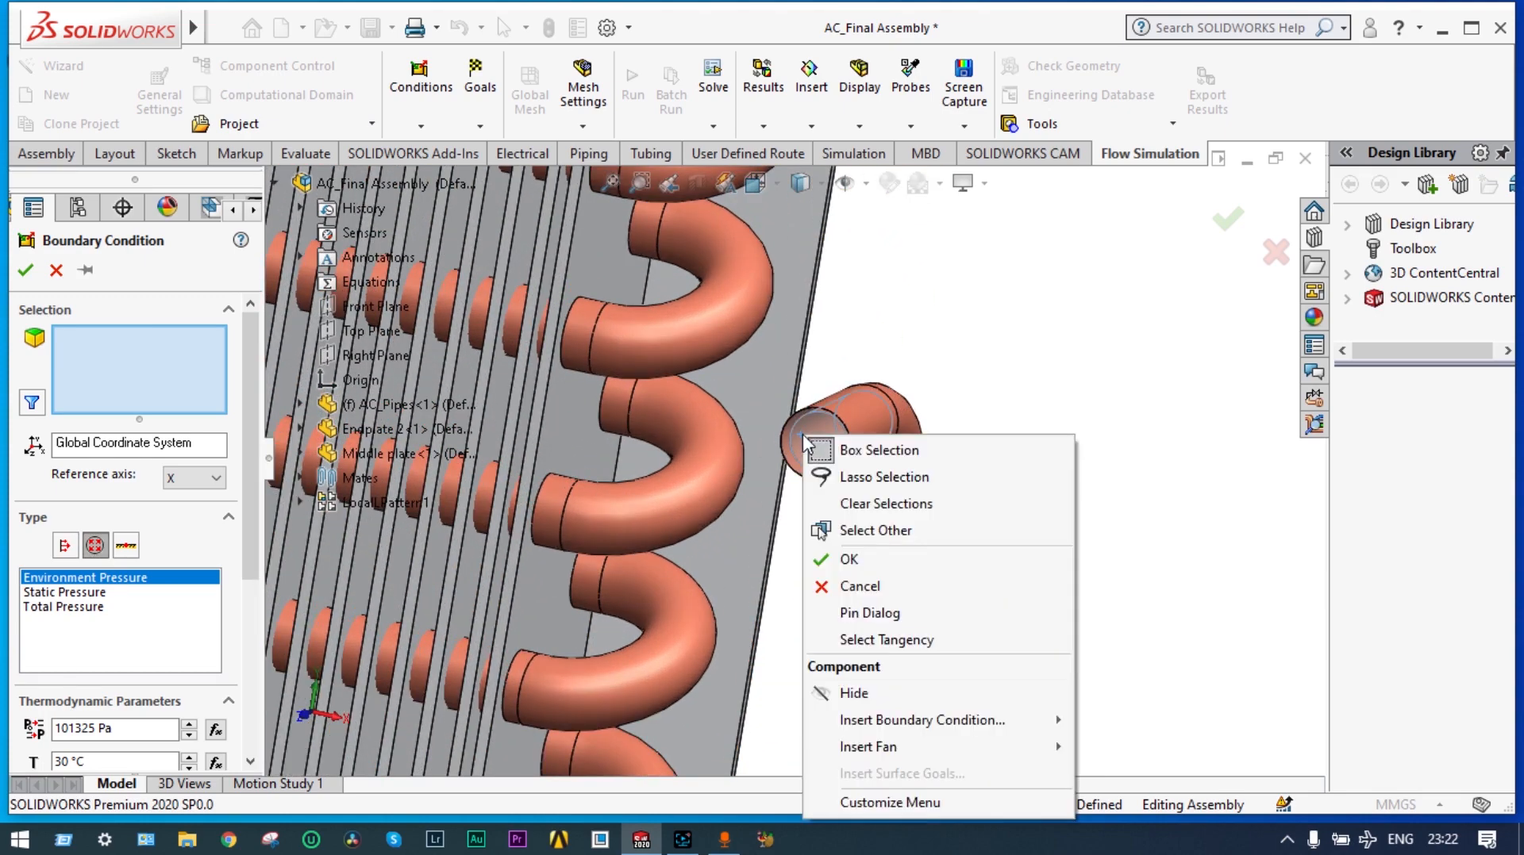
click(868, 528)
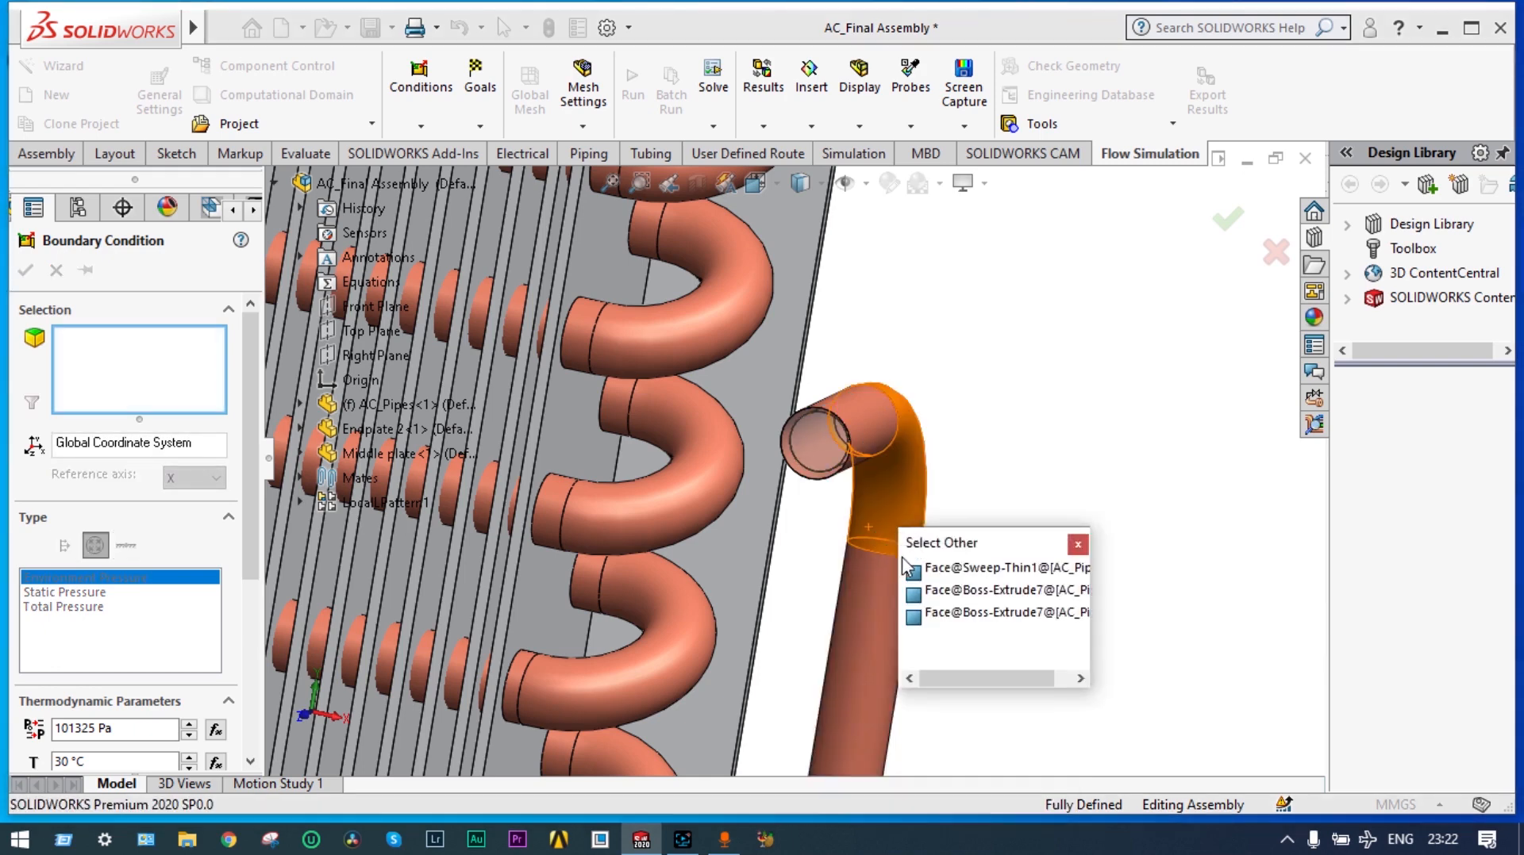
click(942, 617)
scroll(119, 365, down, 5)
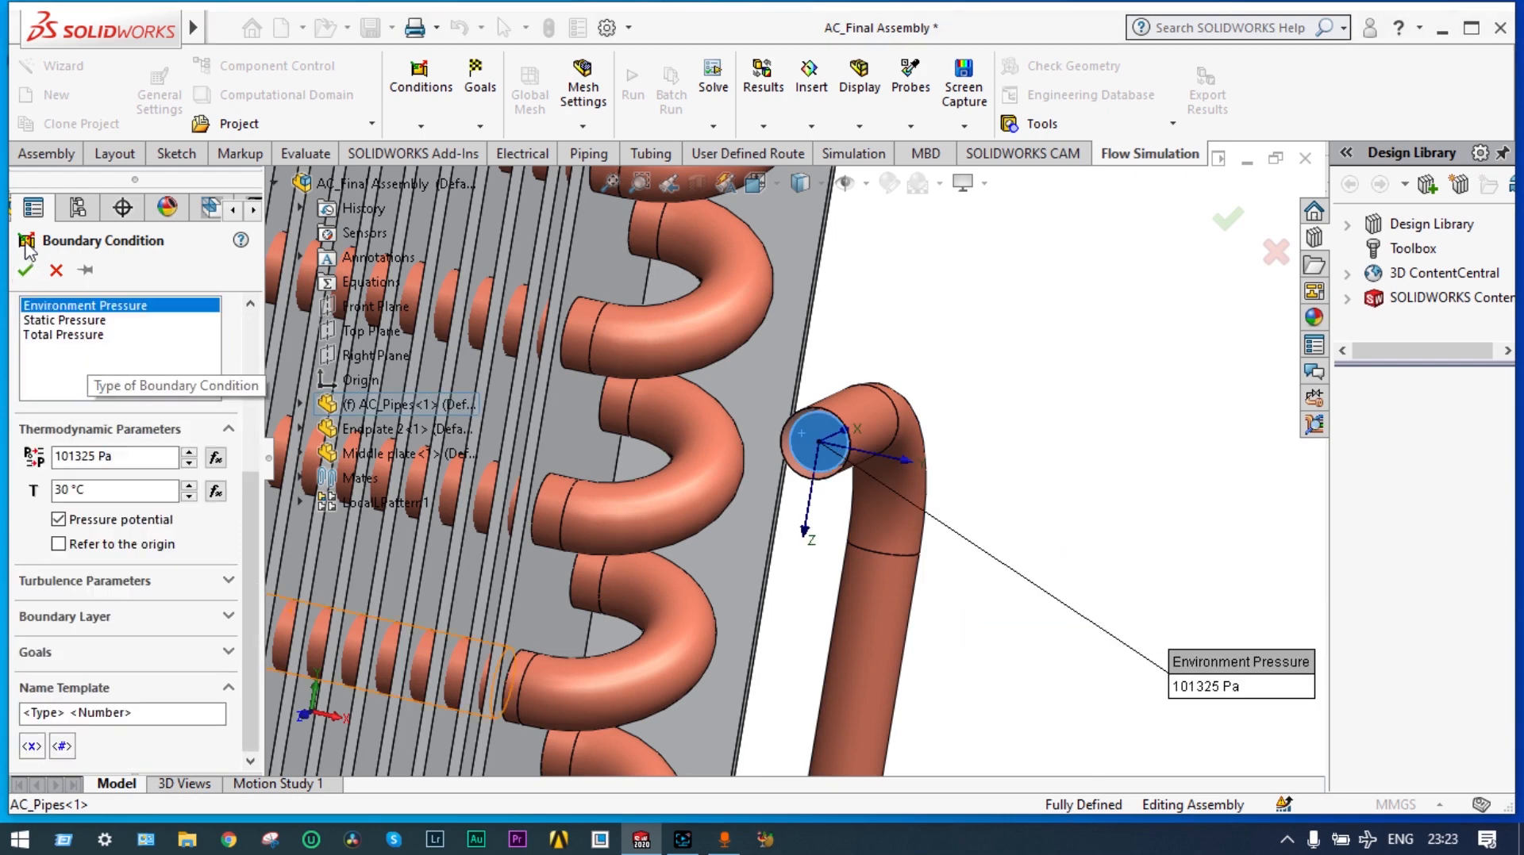
click(26, 272)
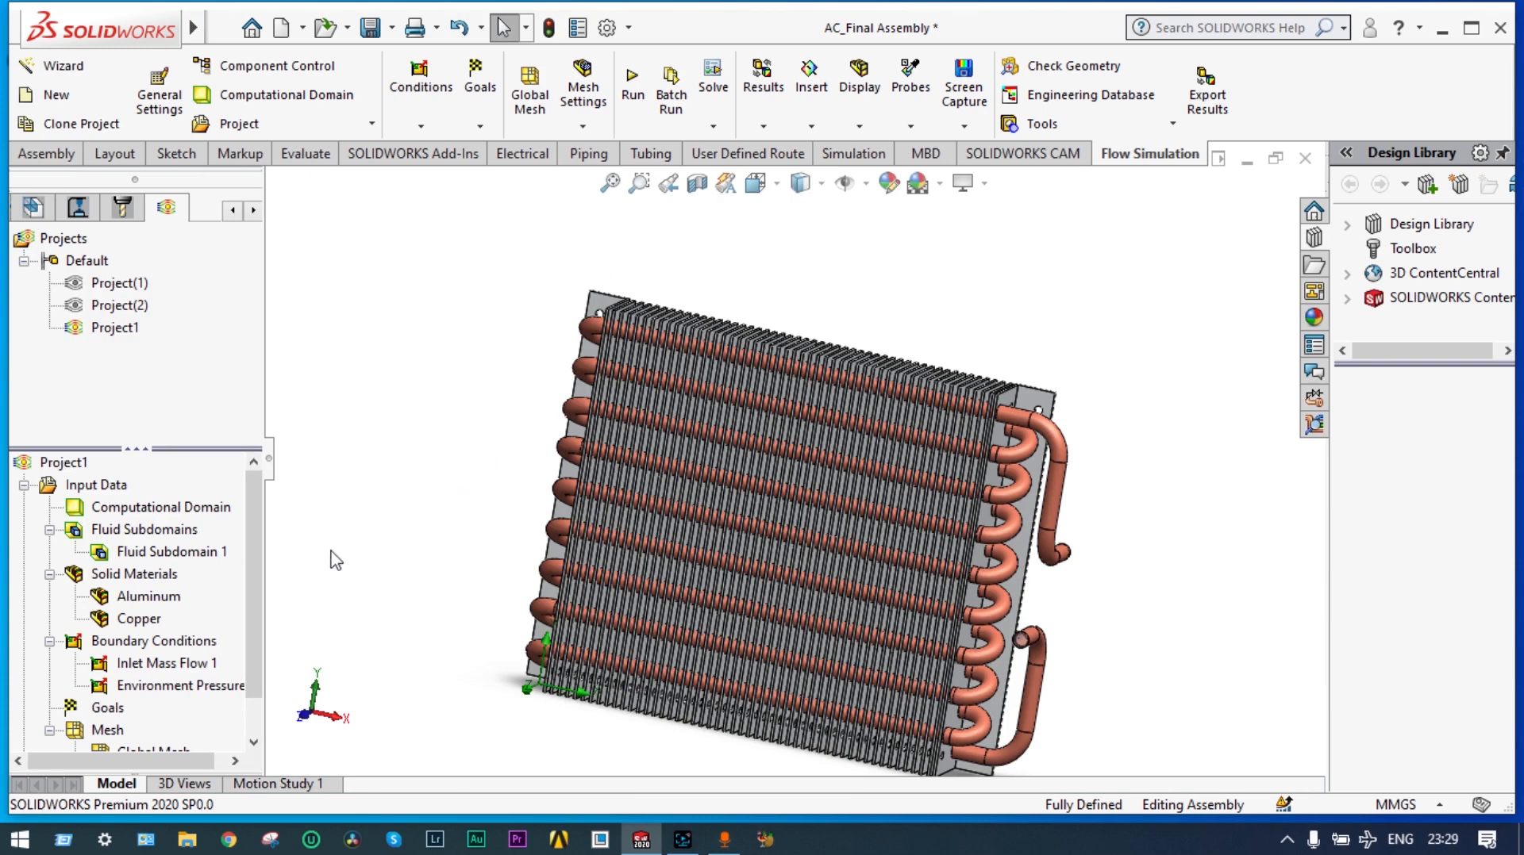
- Start a Real Wall boundary condition with a heat transfer coefficient of 90 W/m^2/K and a user-defined fluid temperature of 30 °C
right_click(176, 642)
click(223, 658)
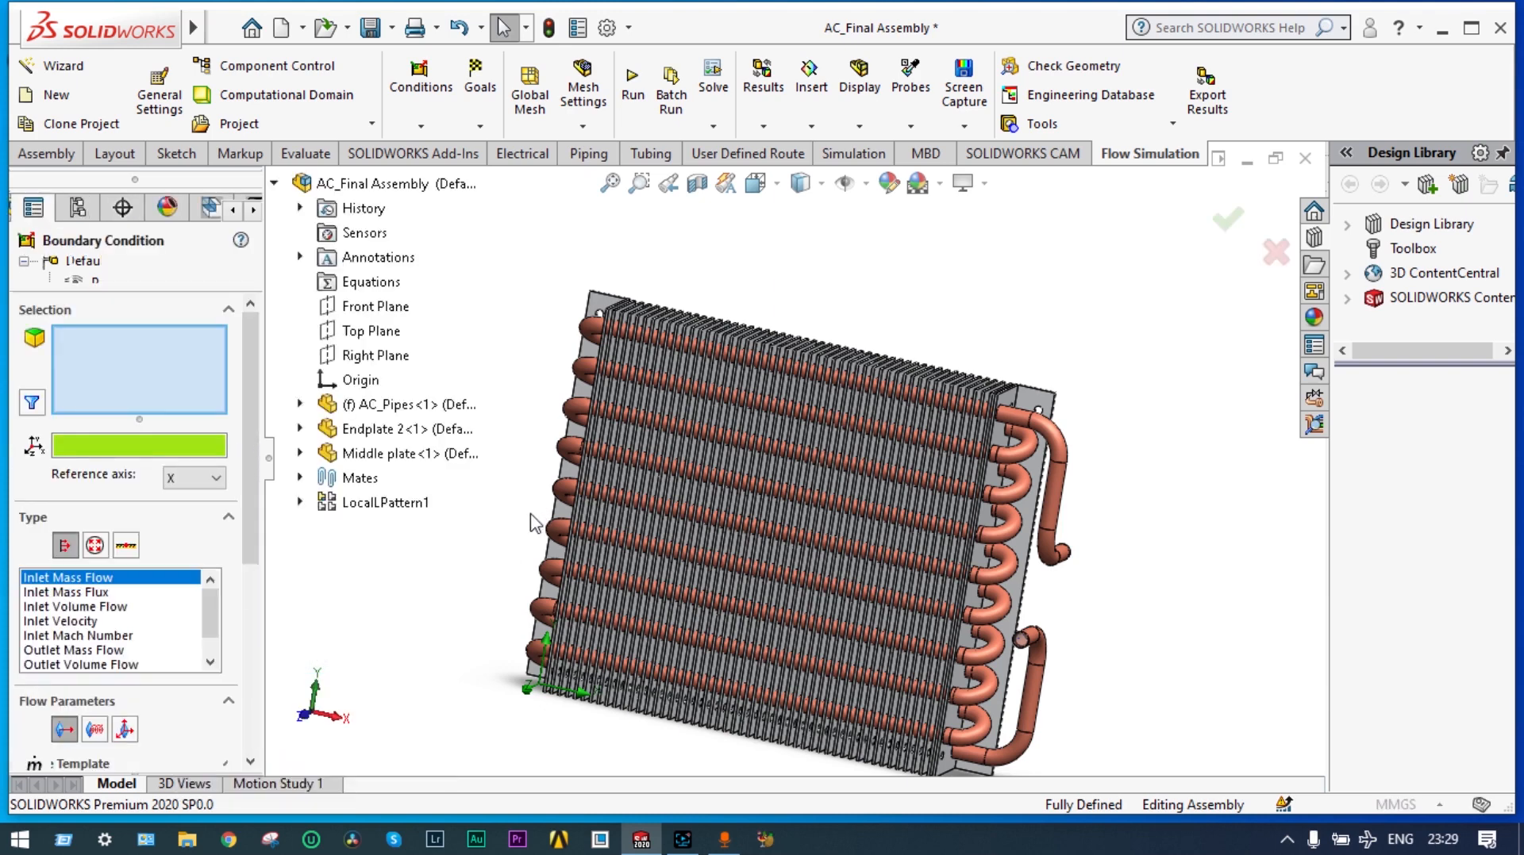
click(126, 545)
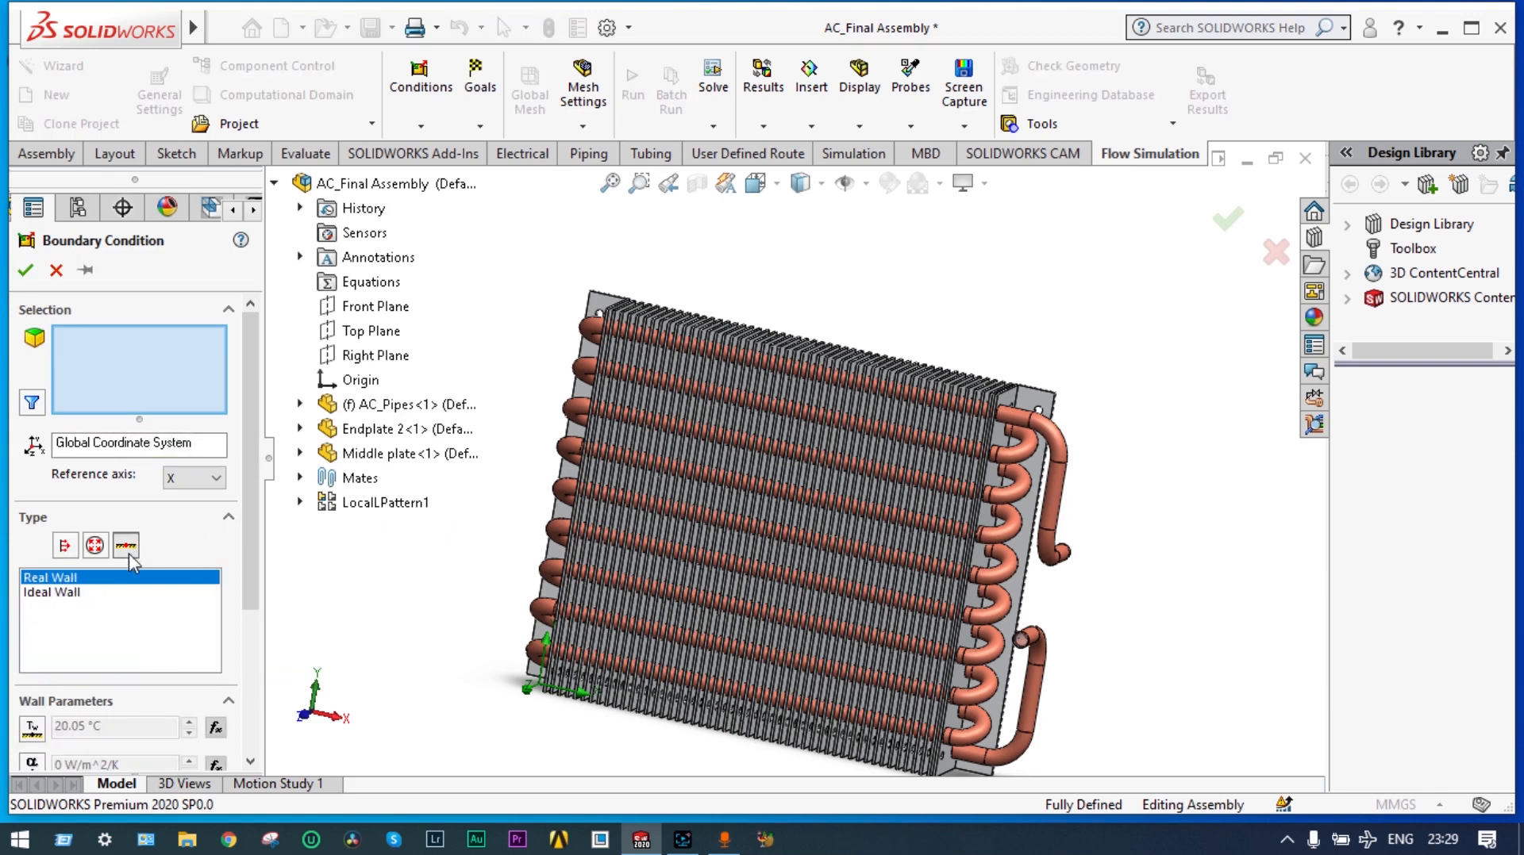
drag(250, 520, 252, 600)
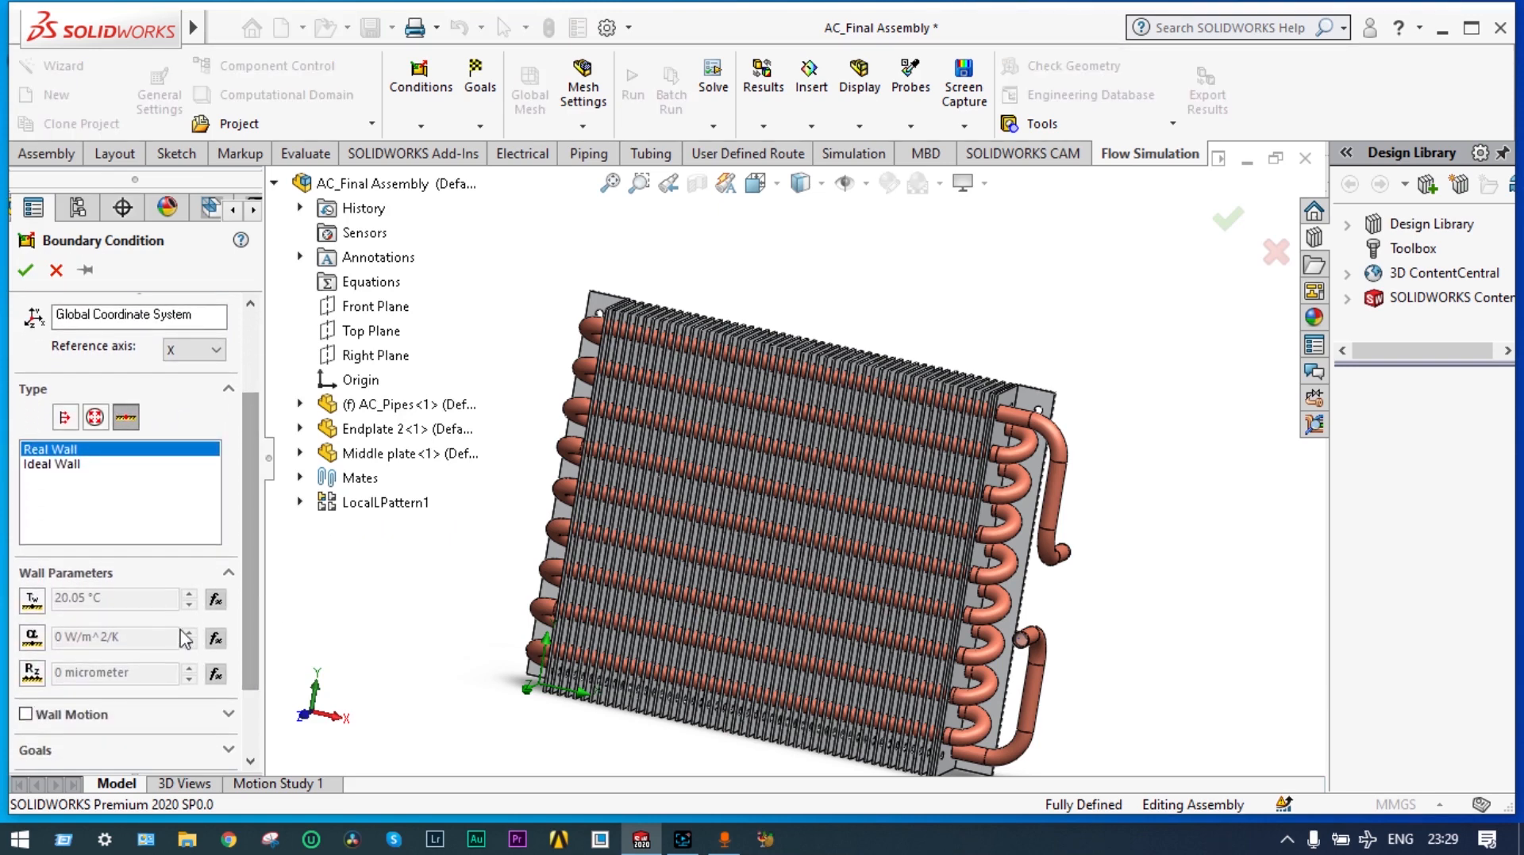
click(33, 638)
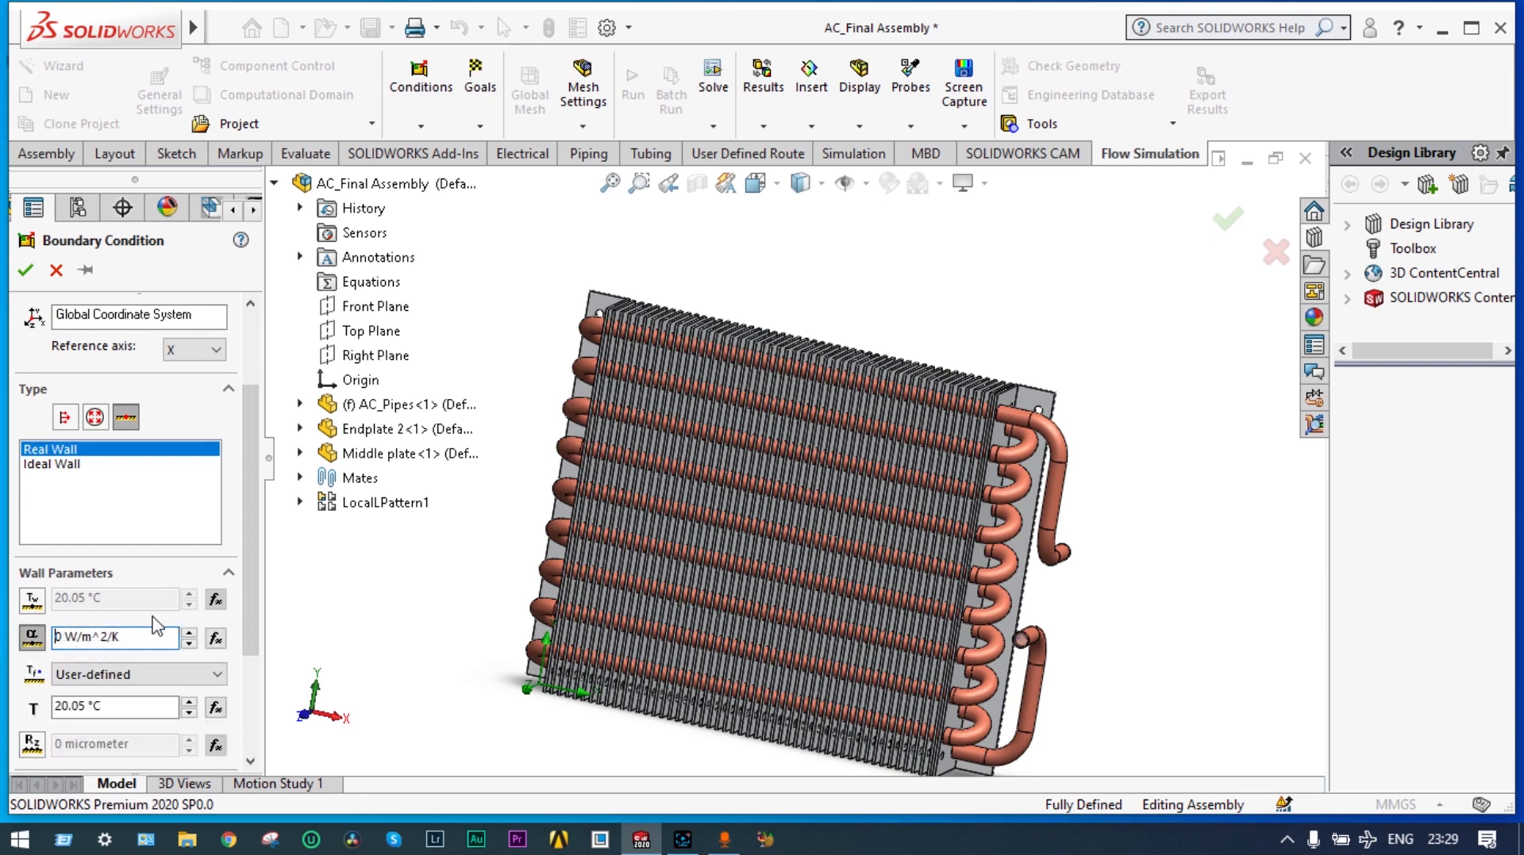
text(9)
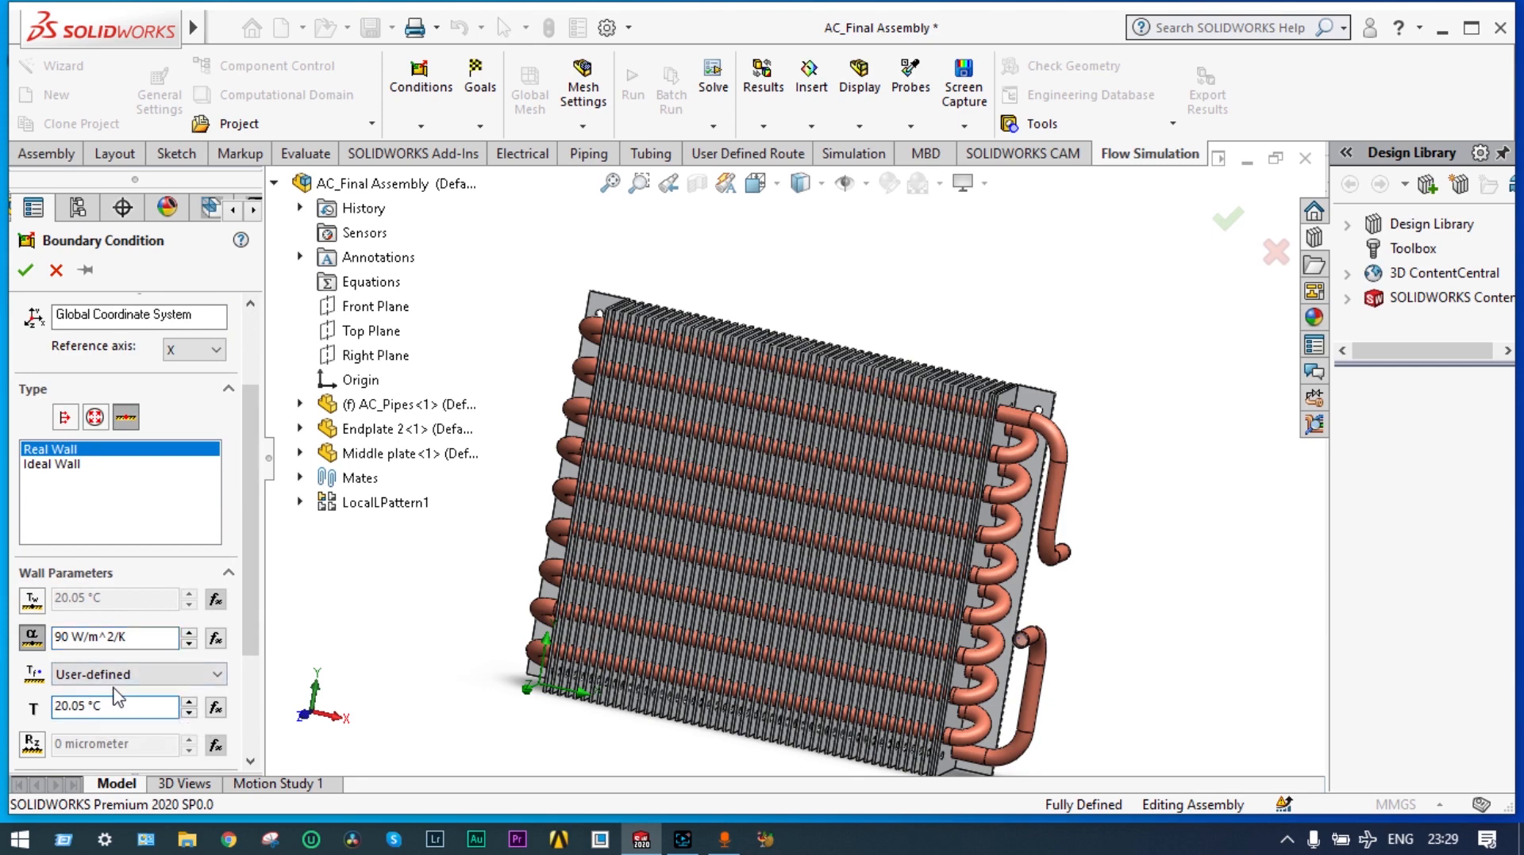
text(3)
- Apply the Real Wall condition to the middle plate fins and create it
click(300, 479)
click(301, 479)
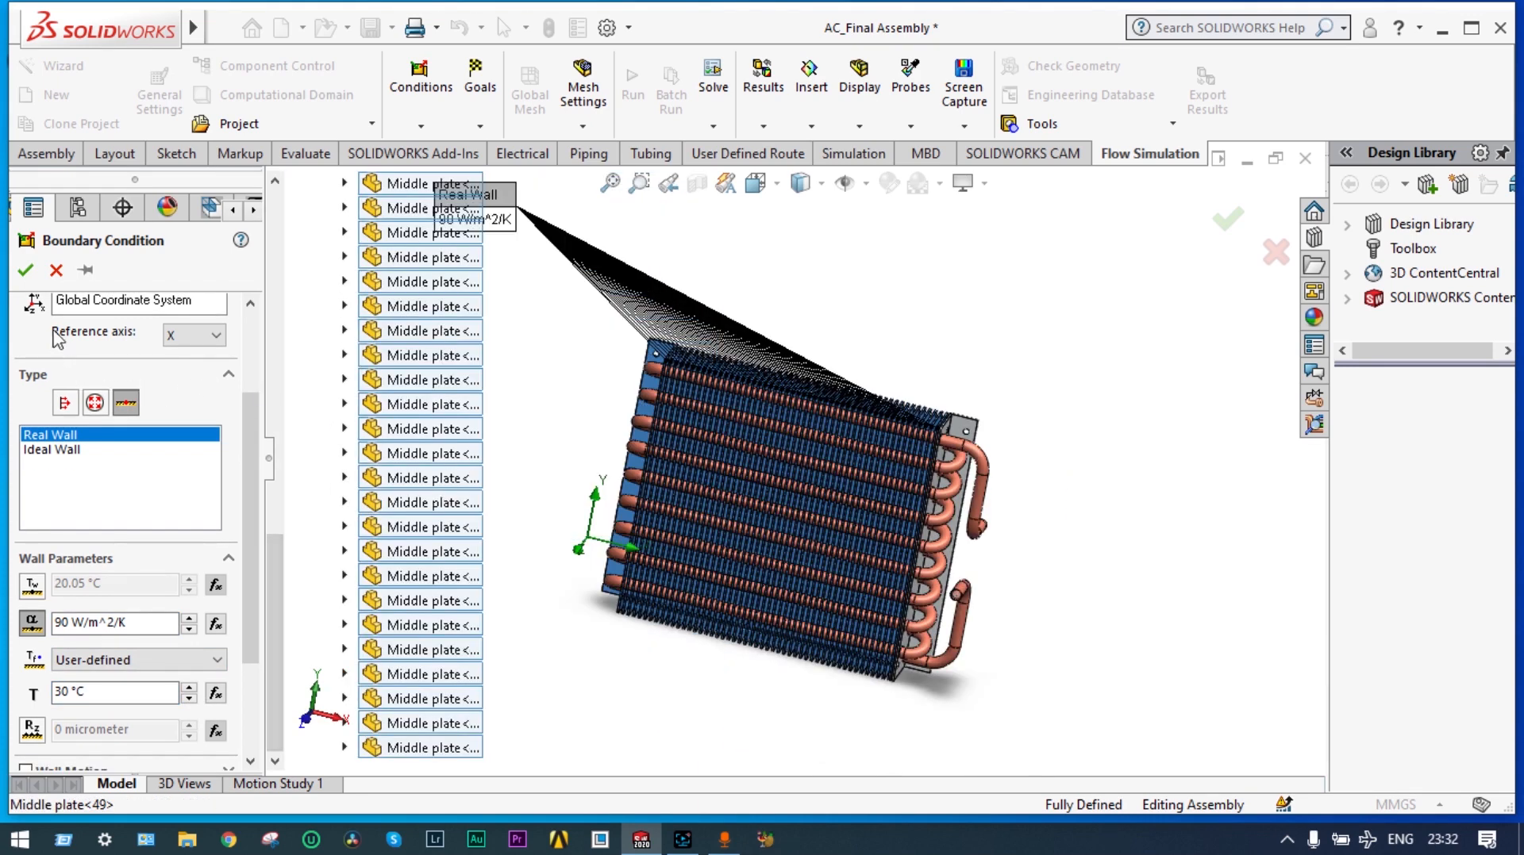
click(27, 271)
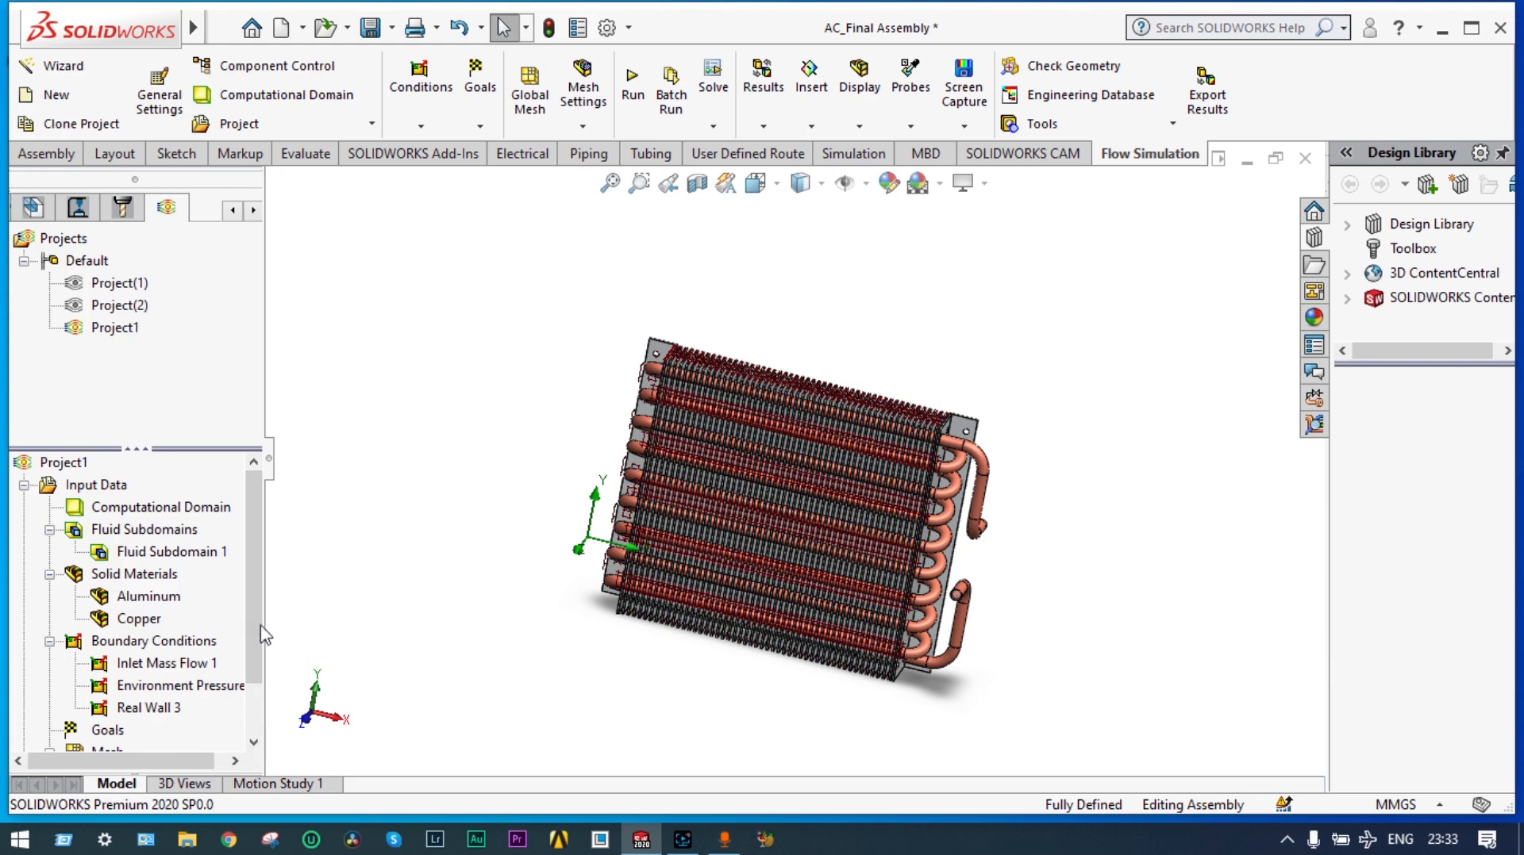
- Create global goals for the maximum Temperature (Fluid), maximum Wall Temperature and maximum Temperature (Solid)
scroll(123, 673, down, 1)
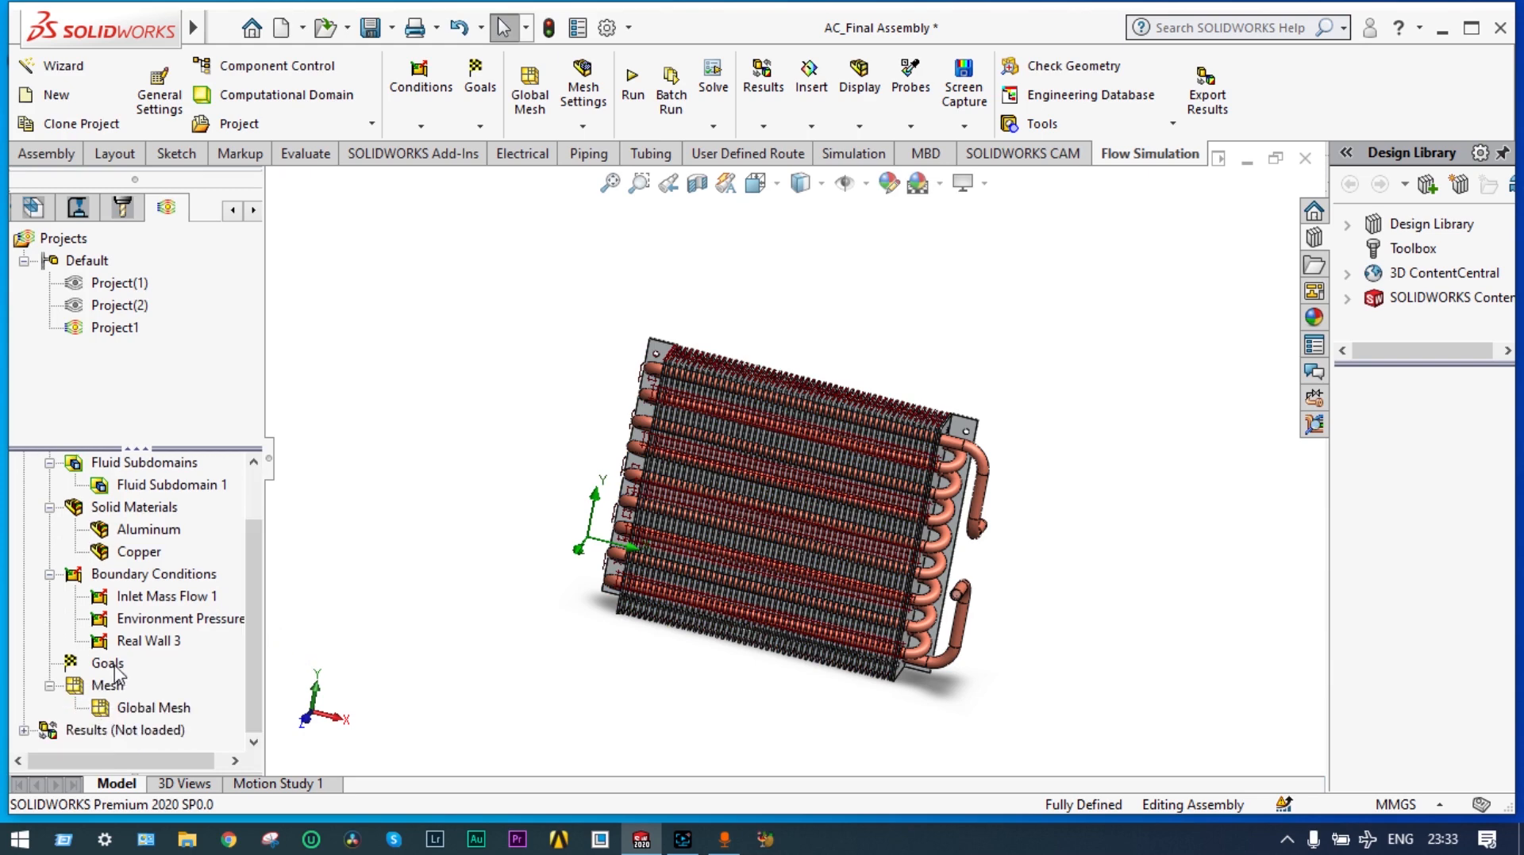
right_click(113, 664)
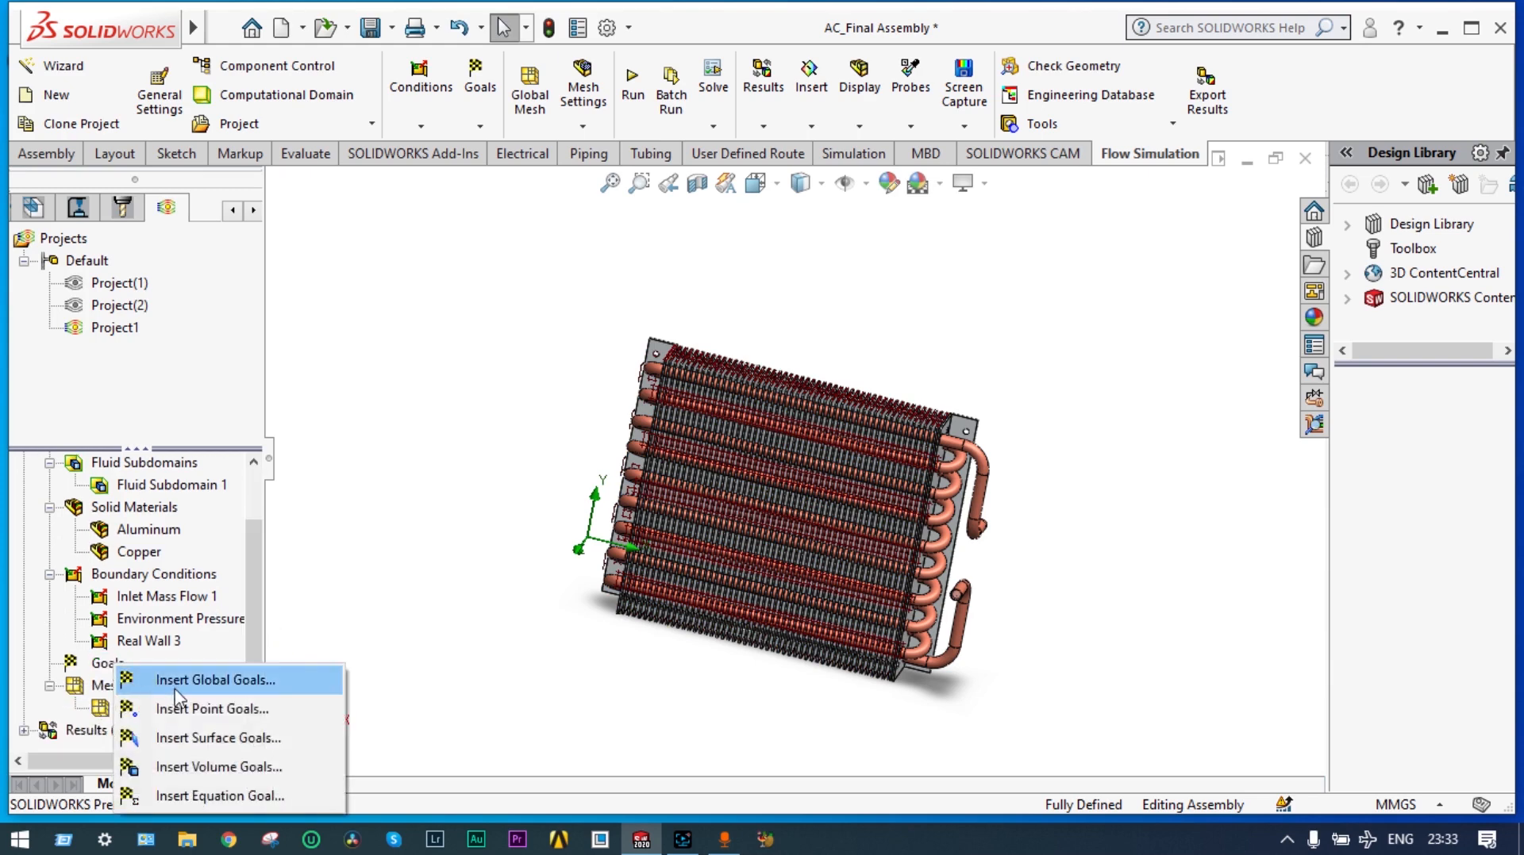
click(202, 680)
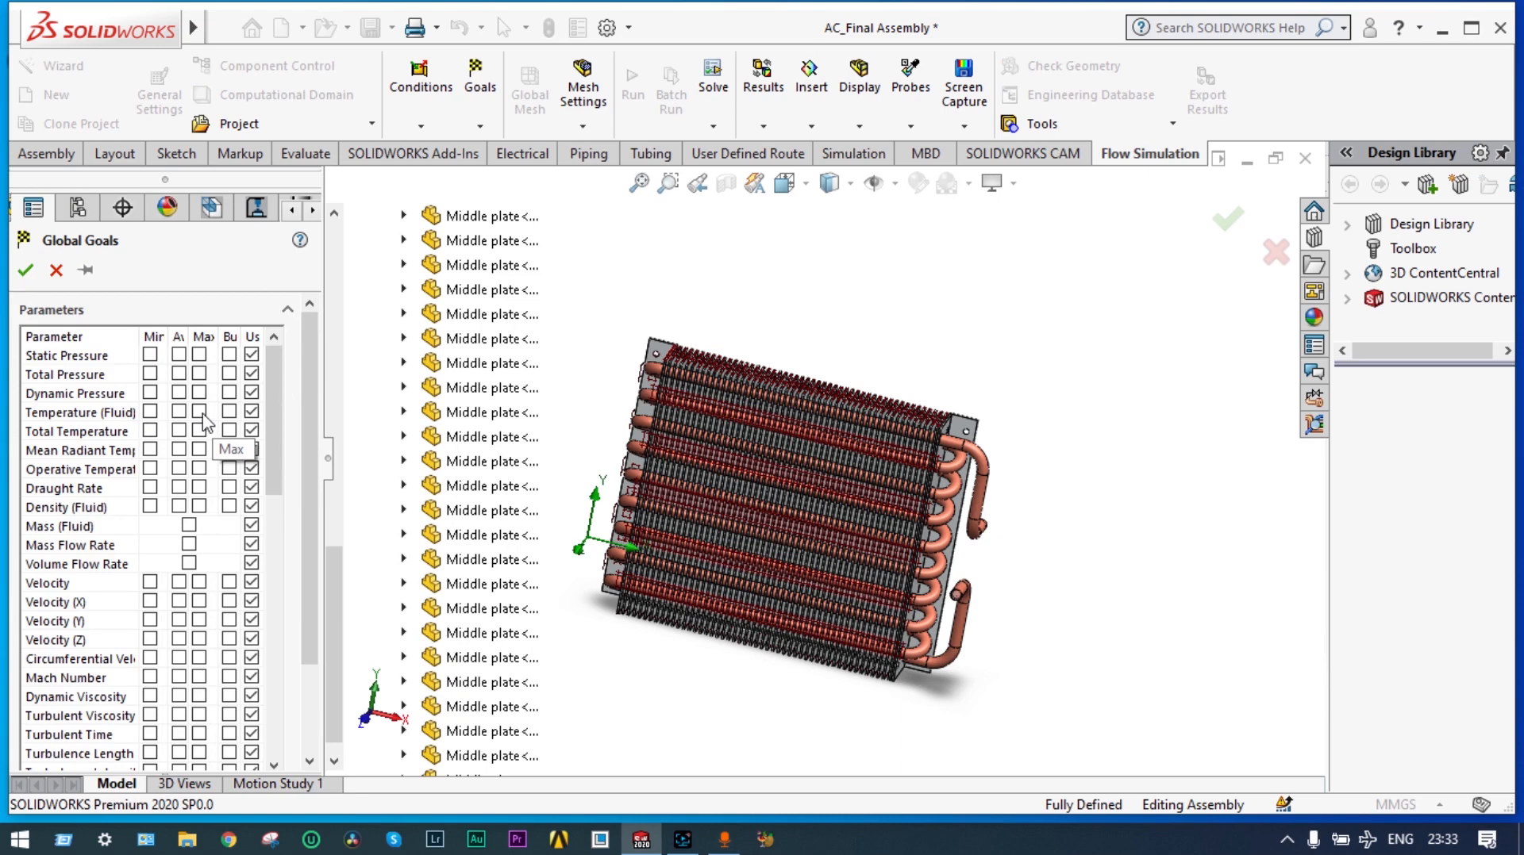
click(200, 412)
scroll(274, 393, down, 10)
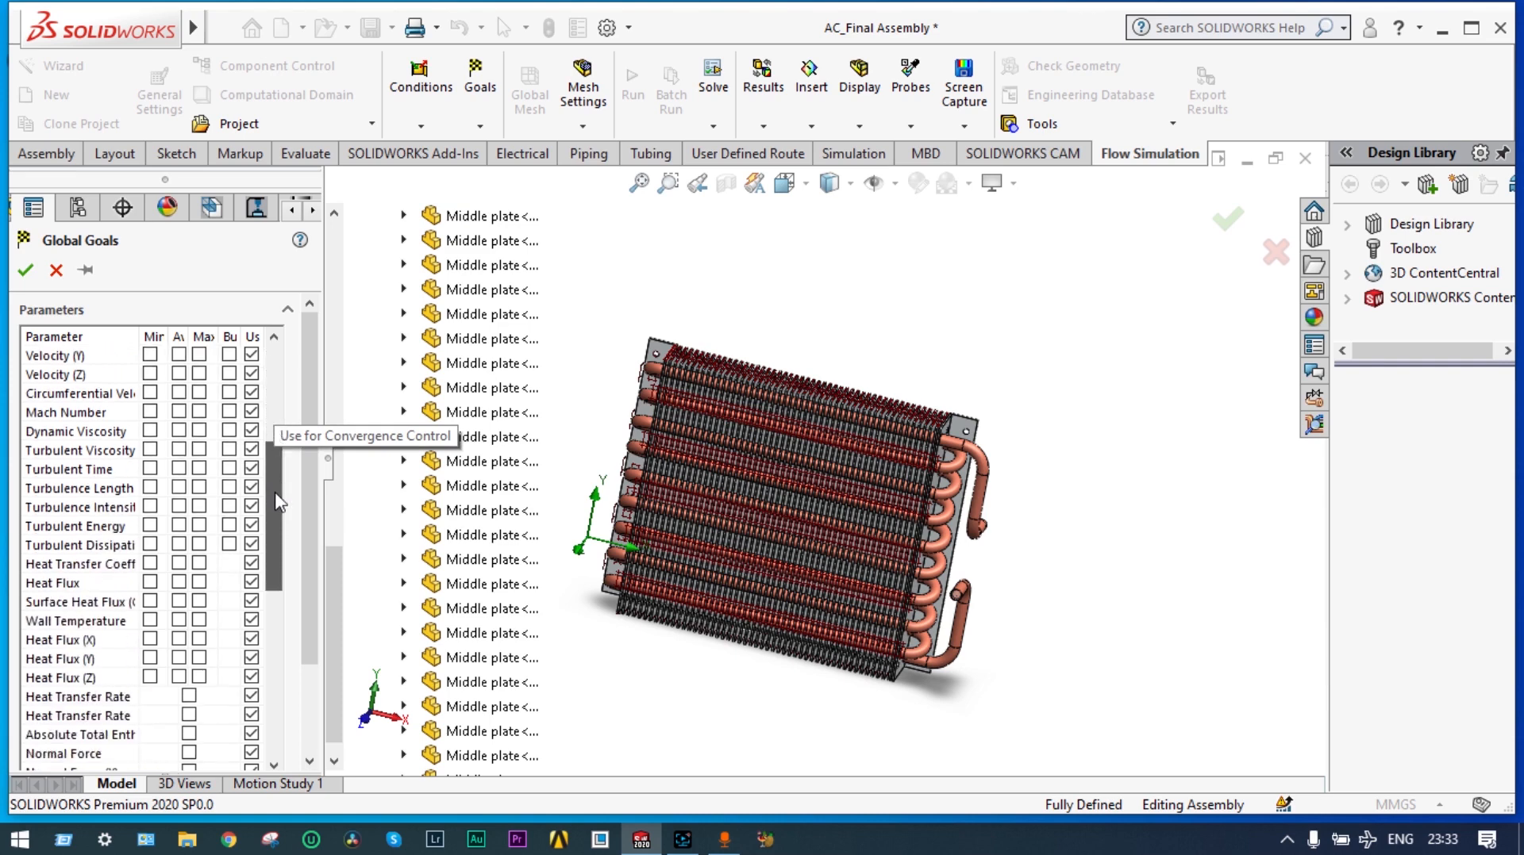
click(223, 537)
scroll(321, 521, up, 5)
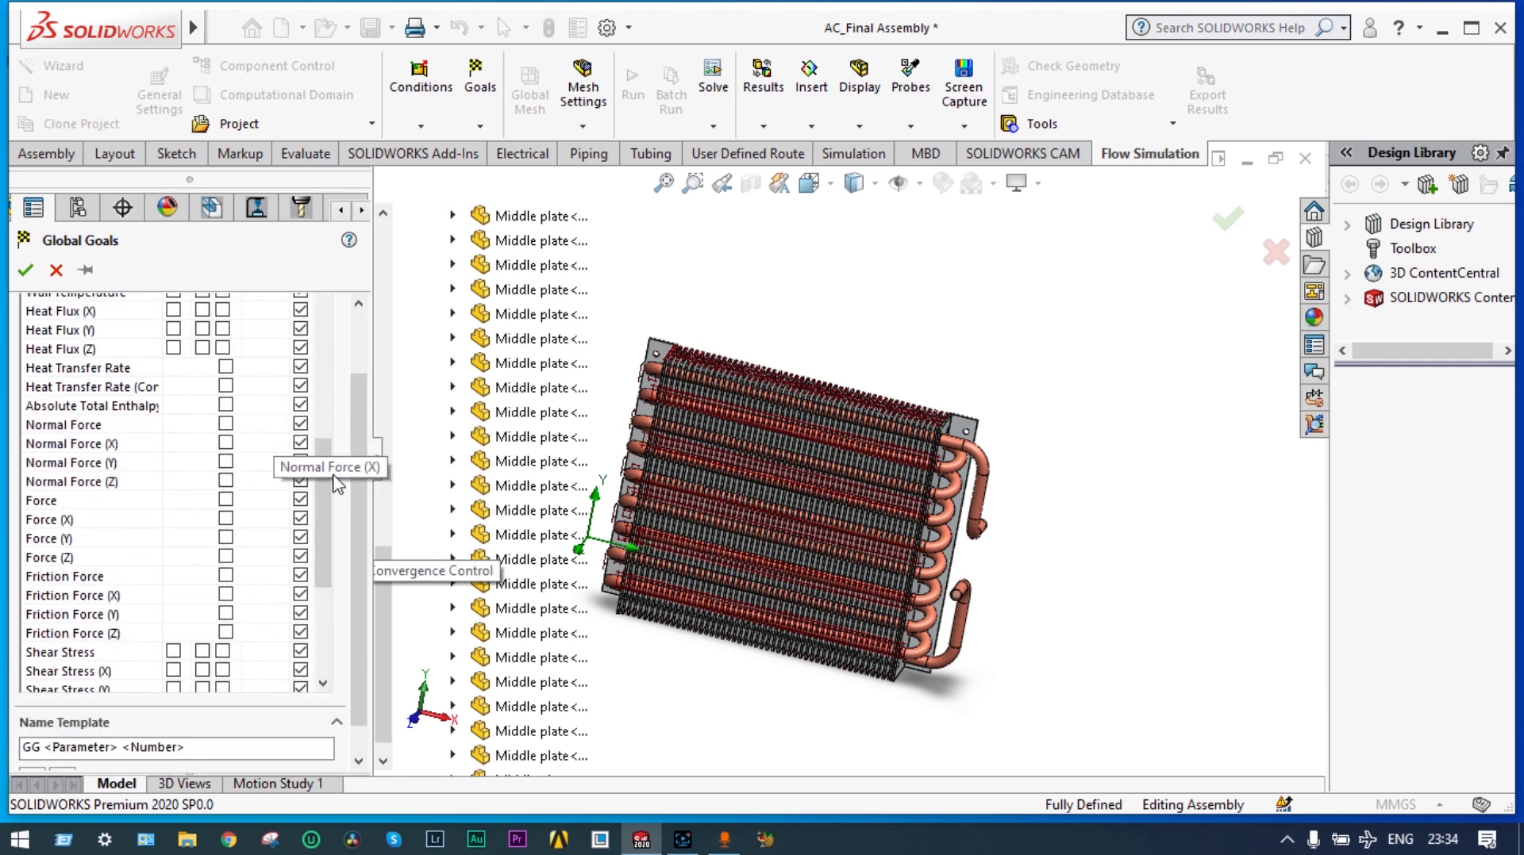
drag(325, 500, 329, 459)
click(223, 423)
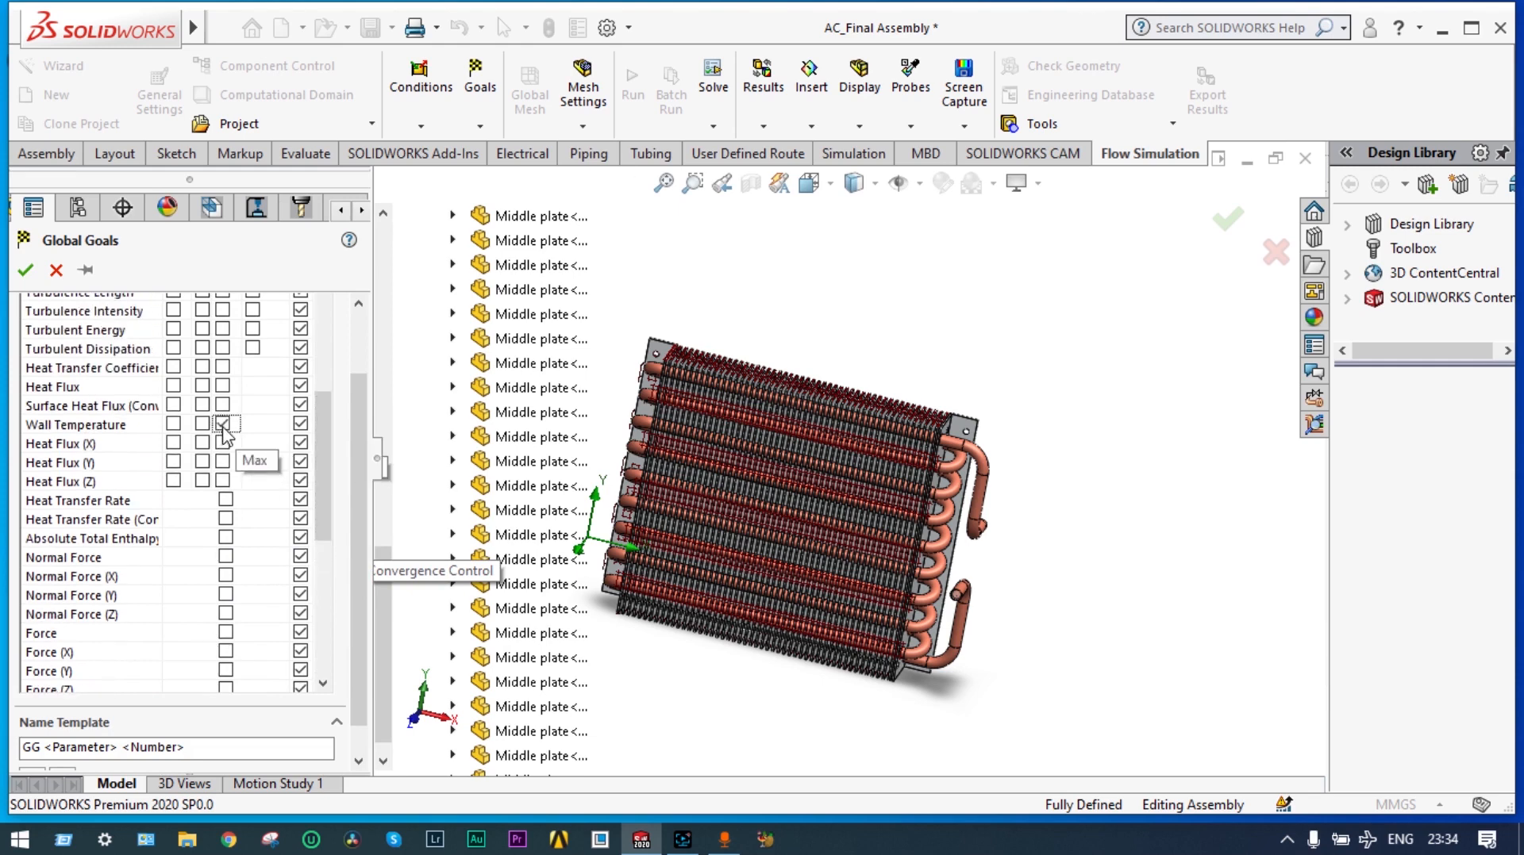
click(27, 271)
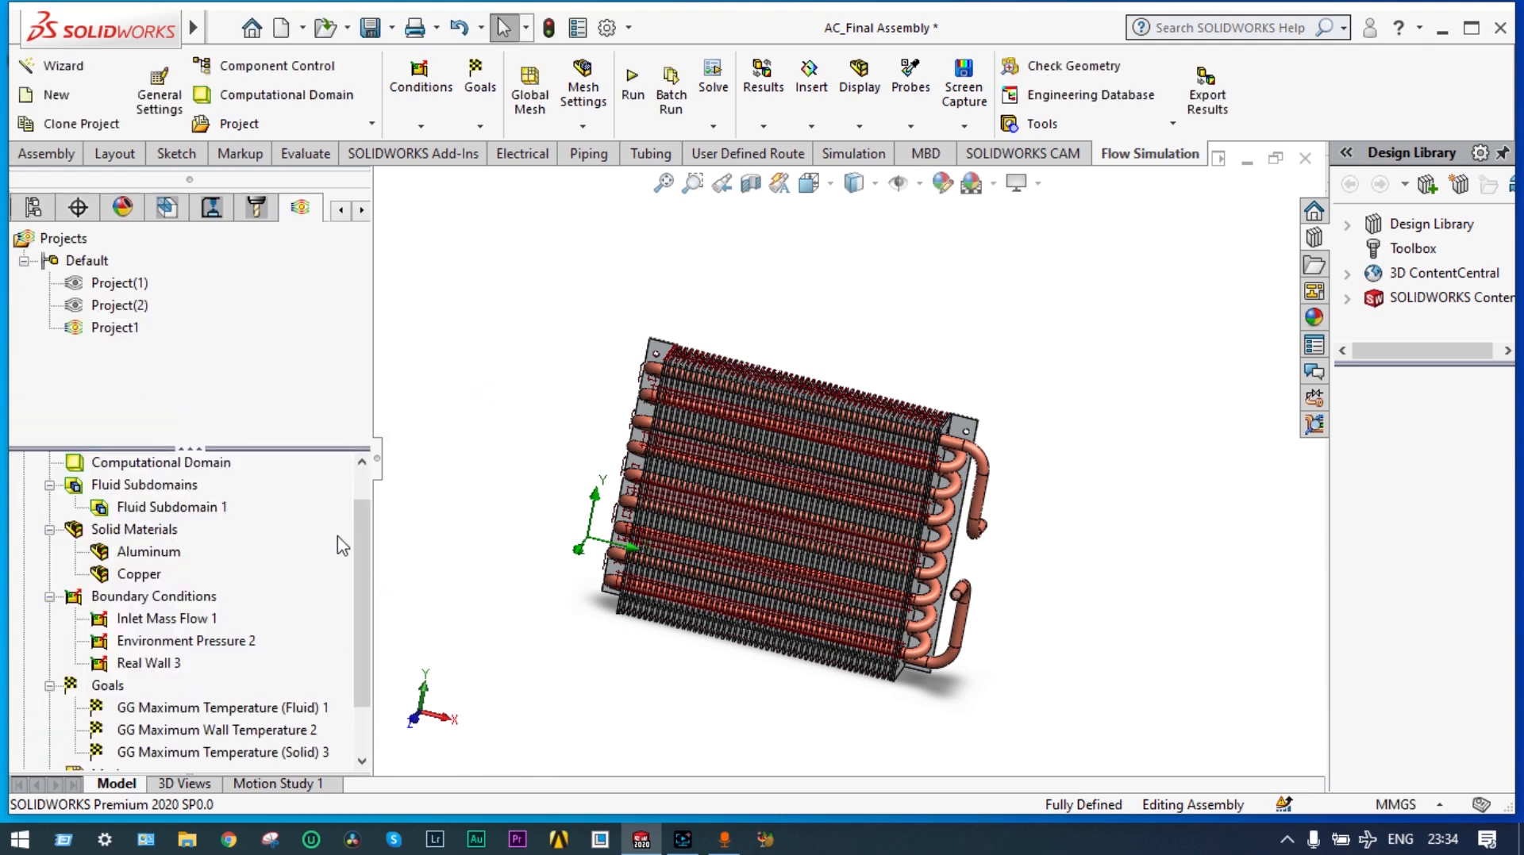
- Start surface goals for the maximum Temperature (Fluid) and maximum Temperature (Solid)
drag(364, 521, 363, 565)
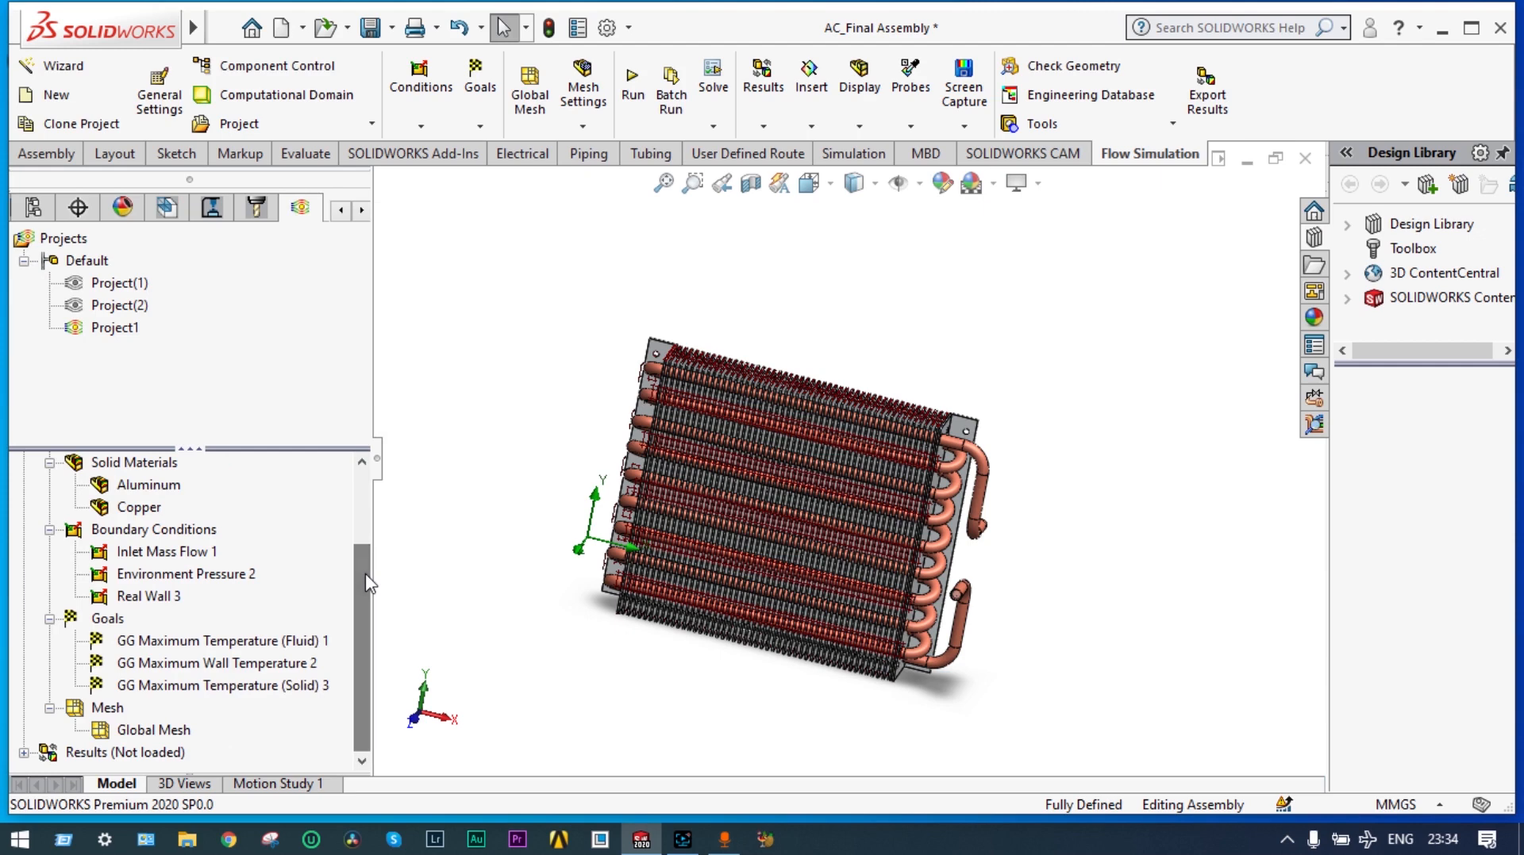
right_click(118, 620)
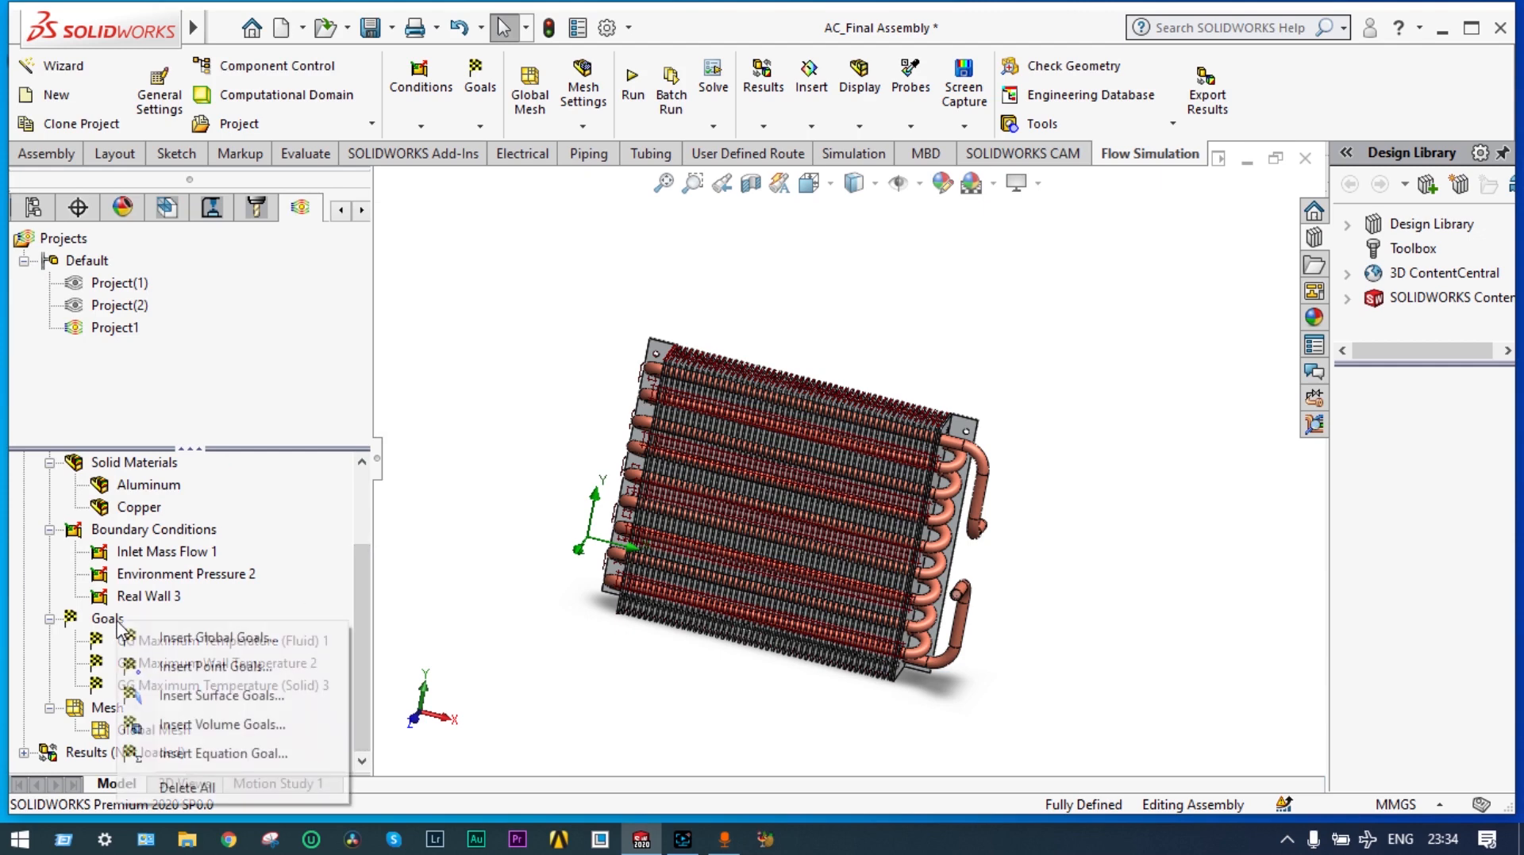
click(221, 696)
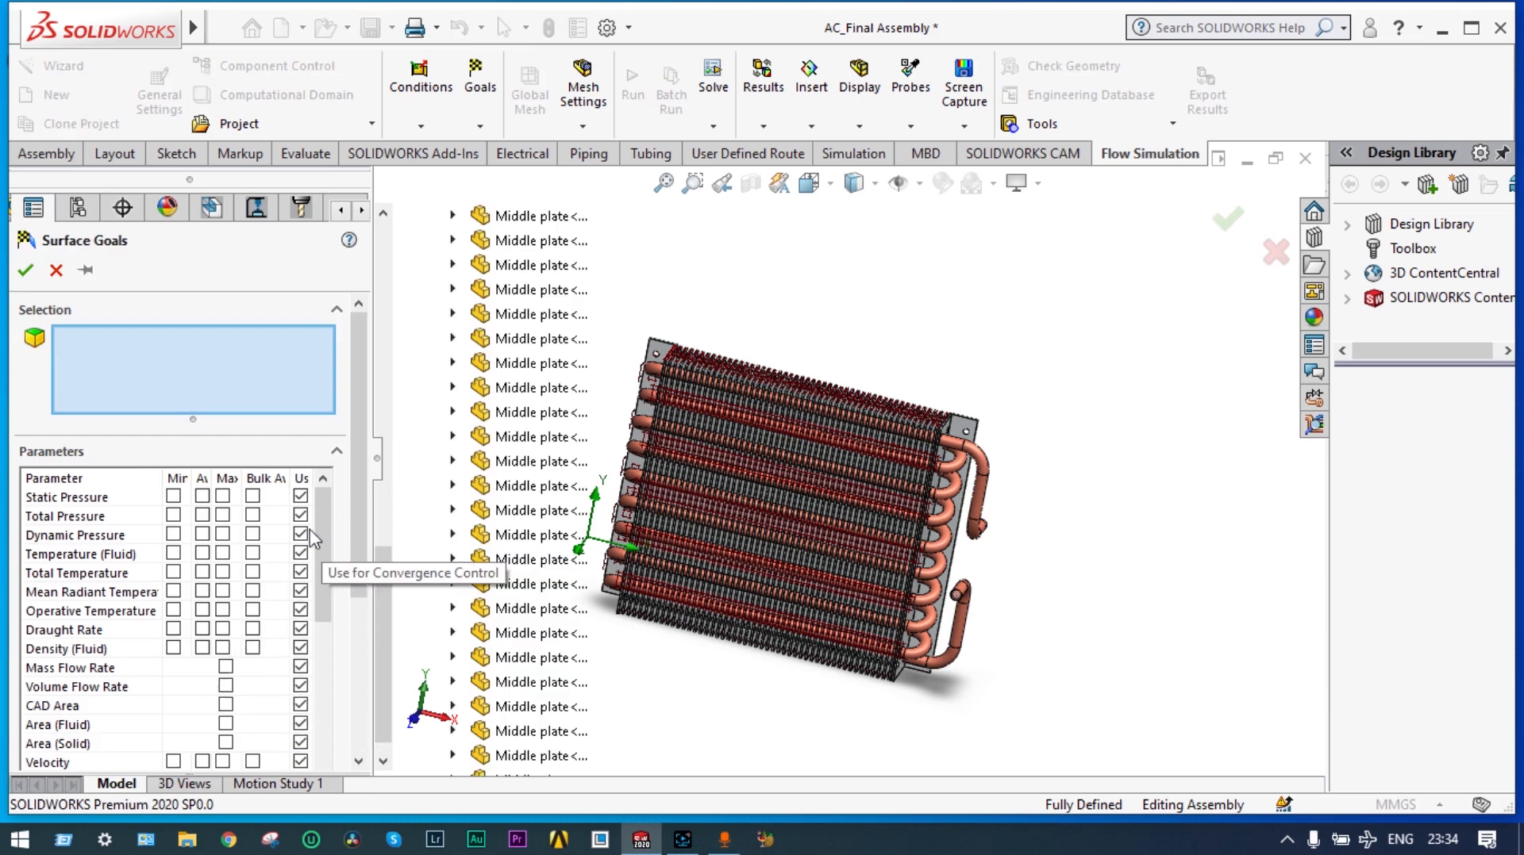
drag(359, 484, 351, 560)
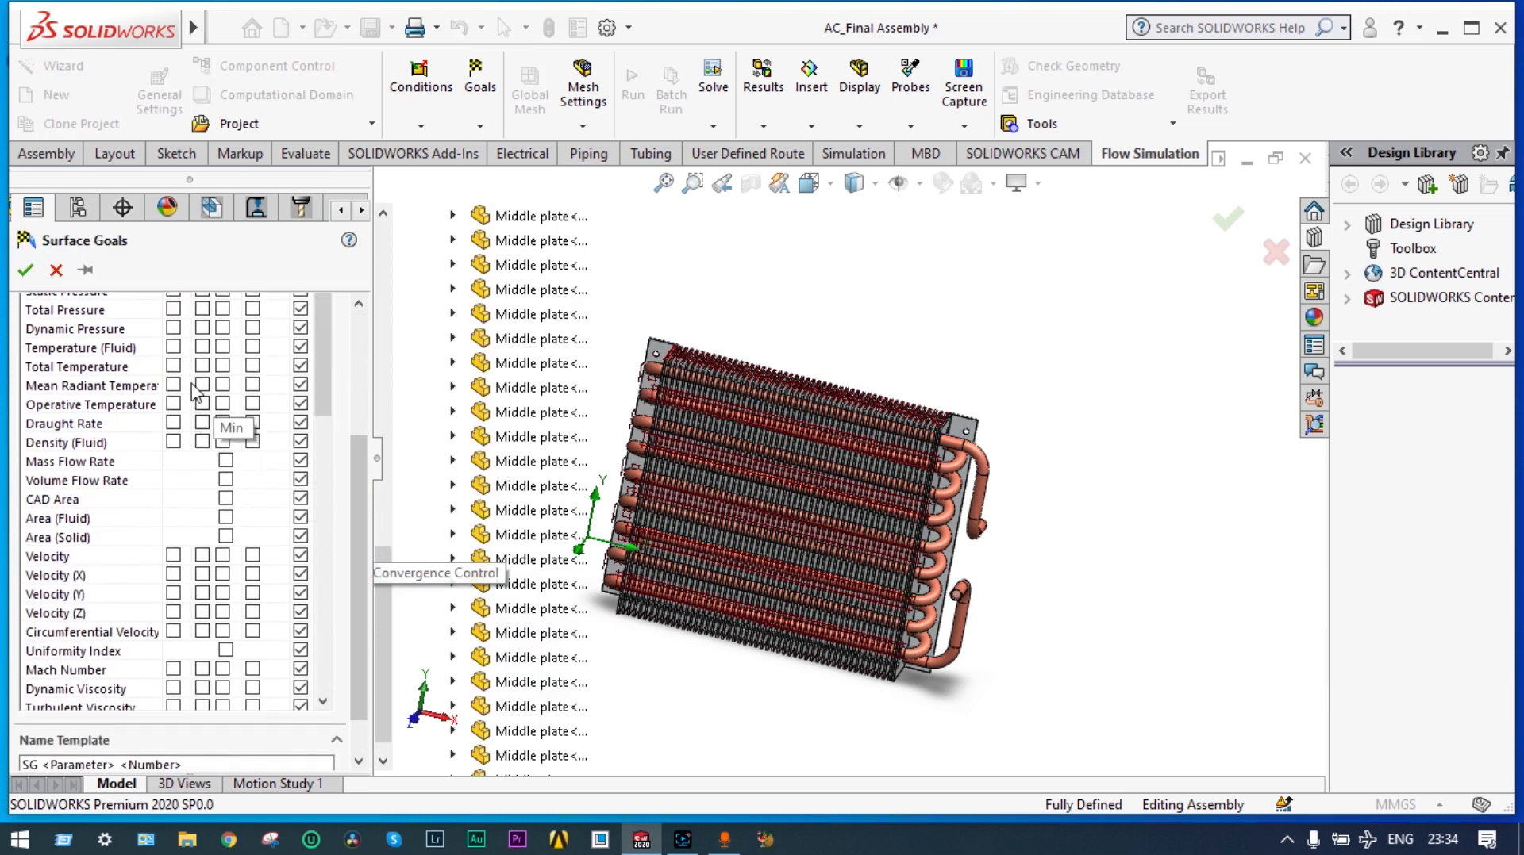
click(221, 348)
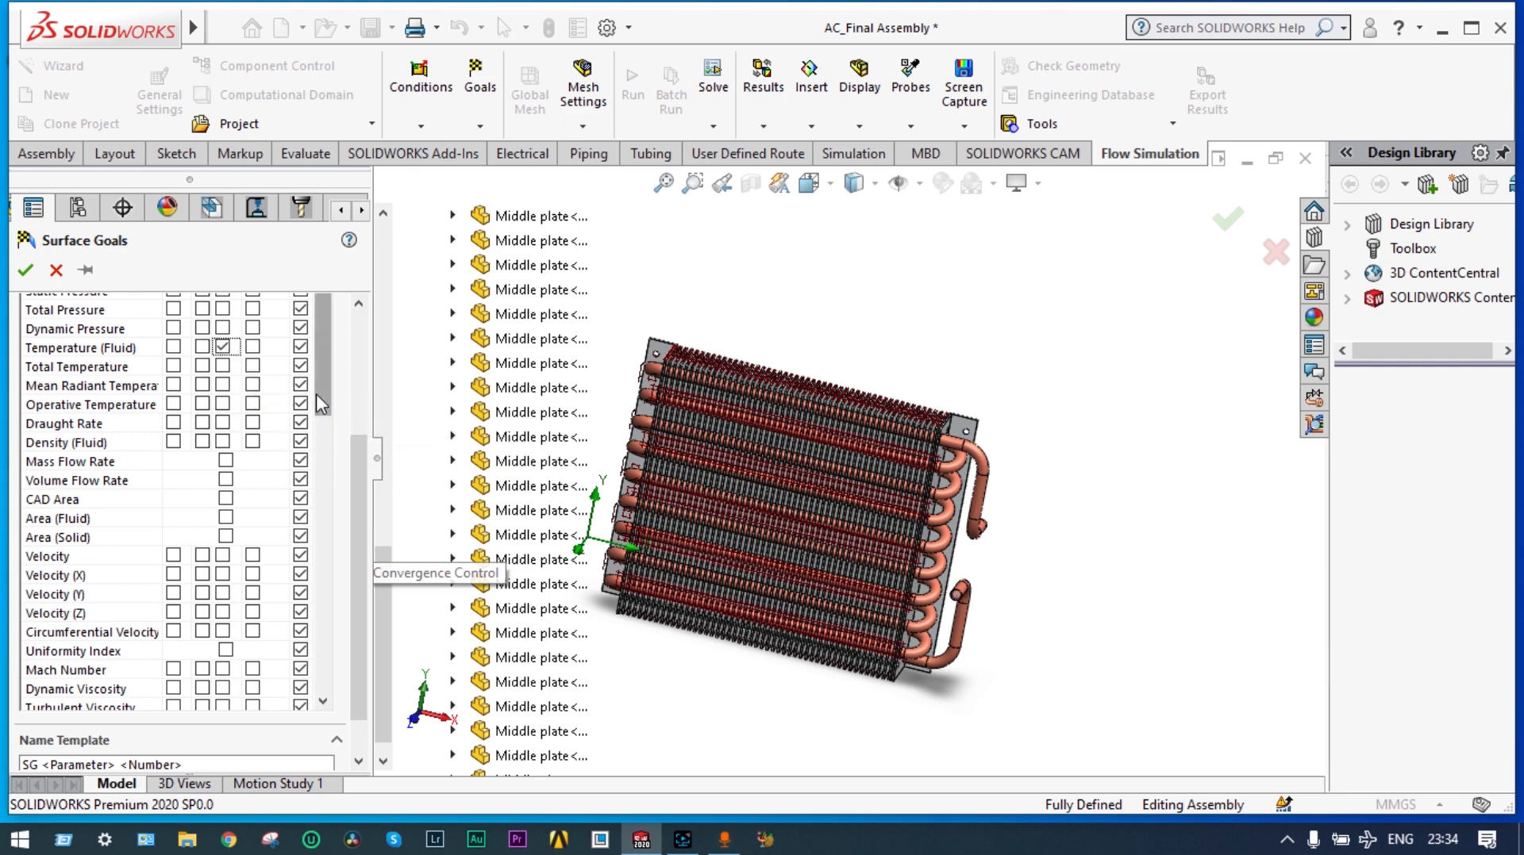
scroll(328, 457, down, 2)
drag(329, 456, 329, 663)
click(223, 517)
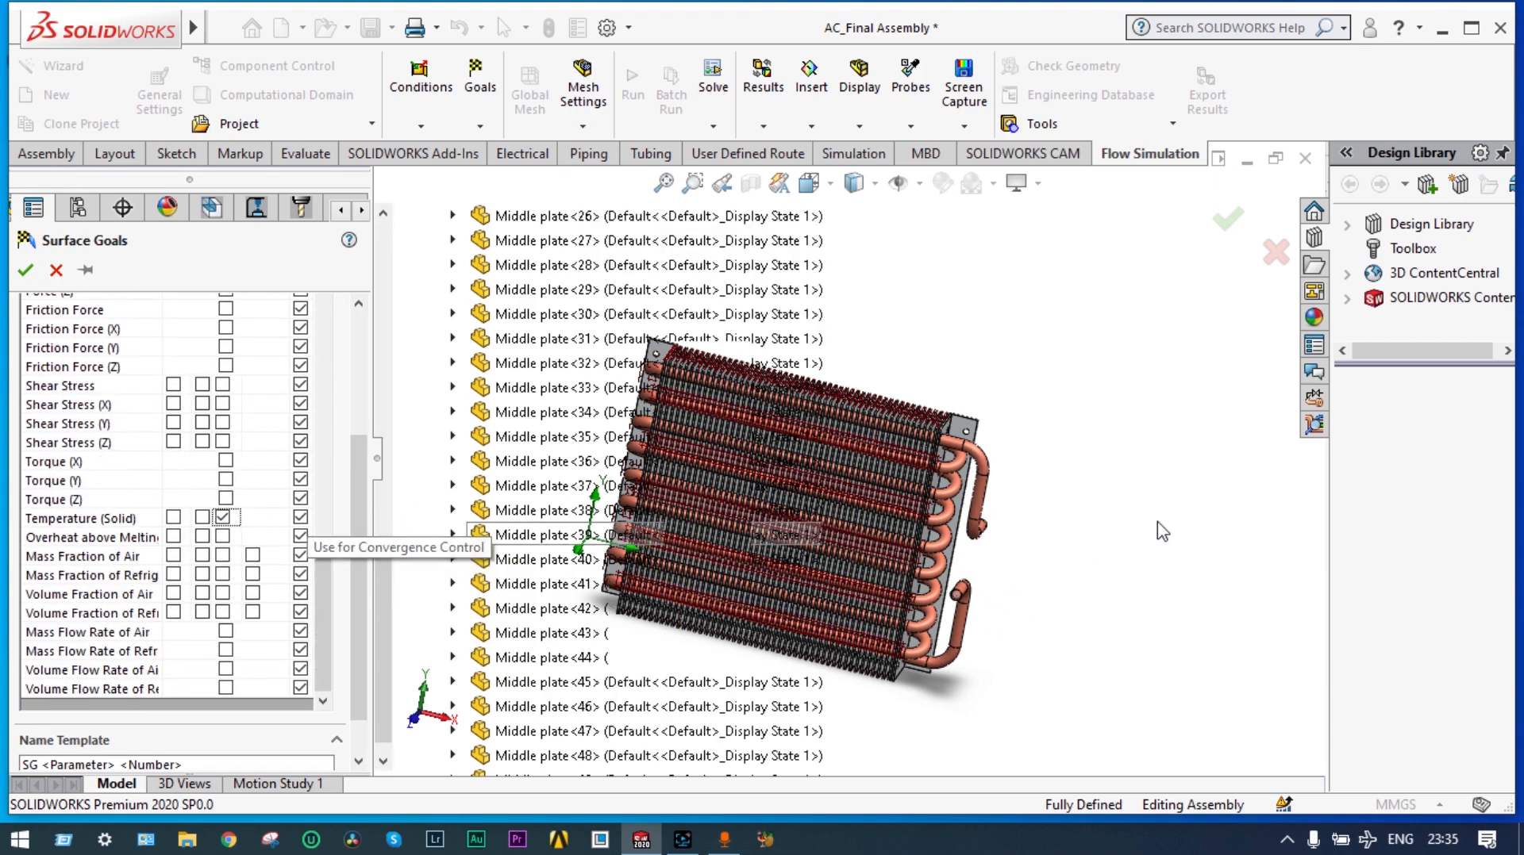
- Apply the surface goals to the flat end plate face that the pipe bends come out of, and create them
middle_drag(1156, 522, 1125, 514)
scroll(877, 433, down, 5)
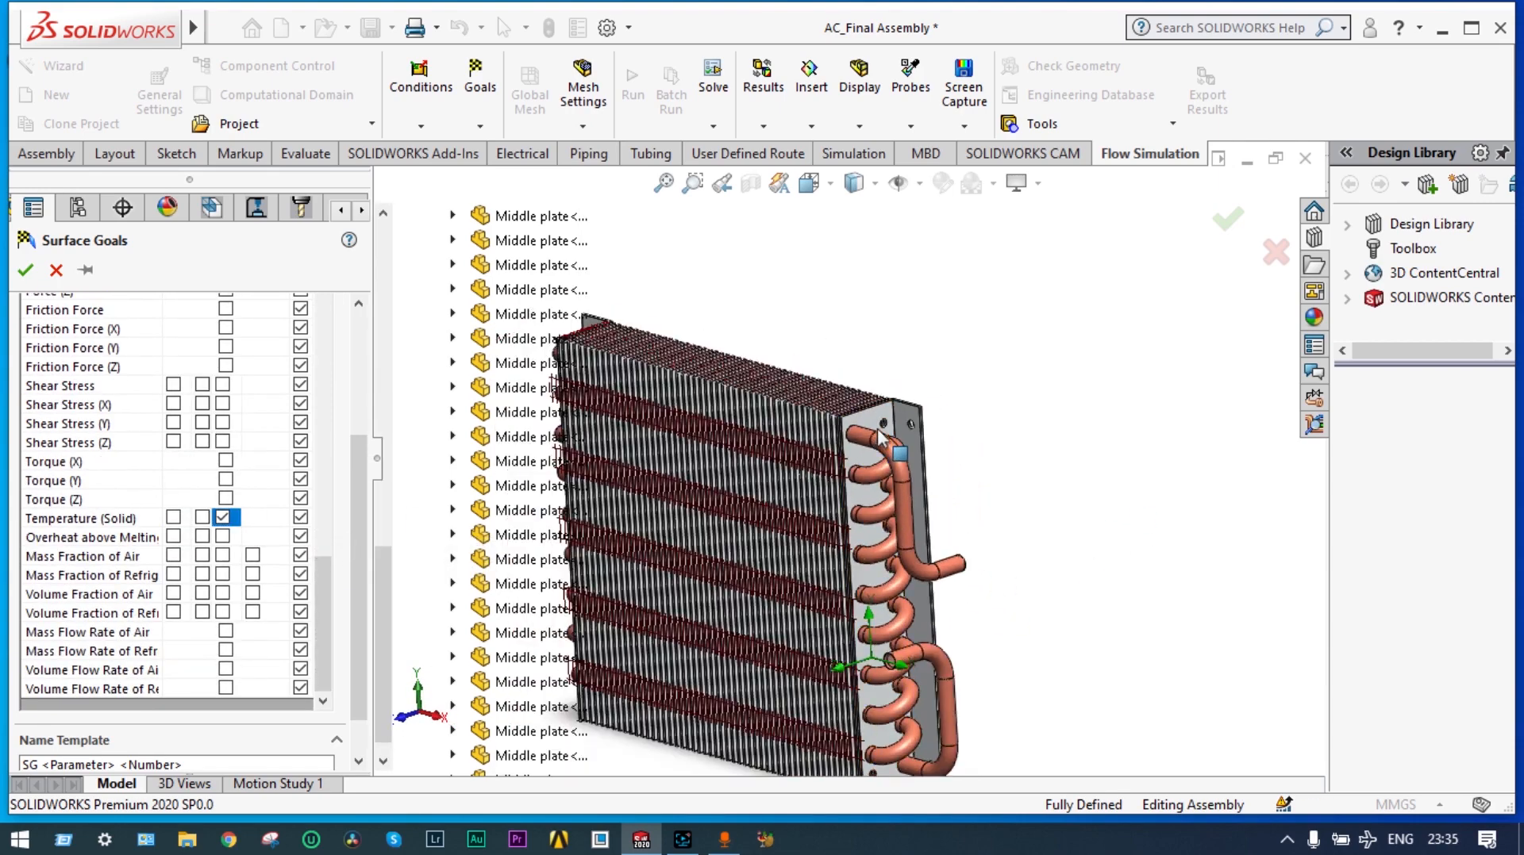
scroll(876, 432, down, 2)
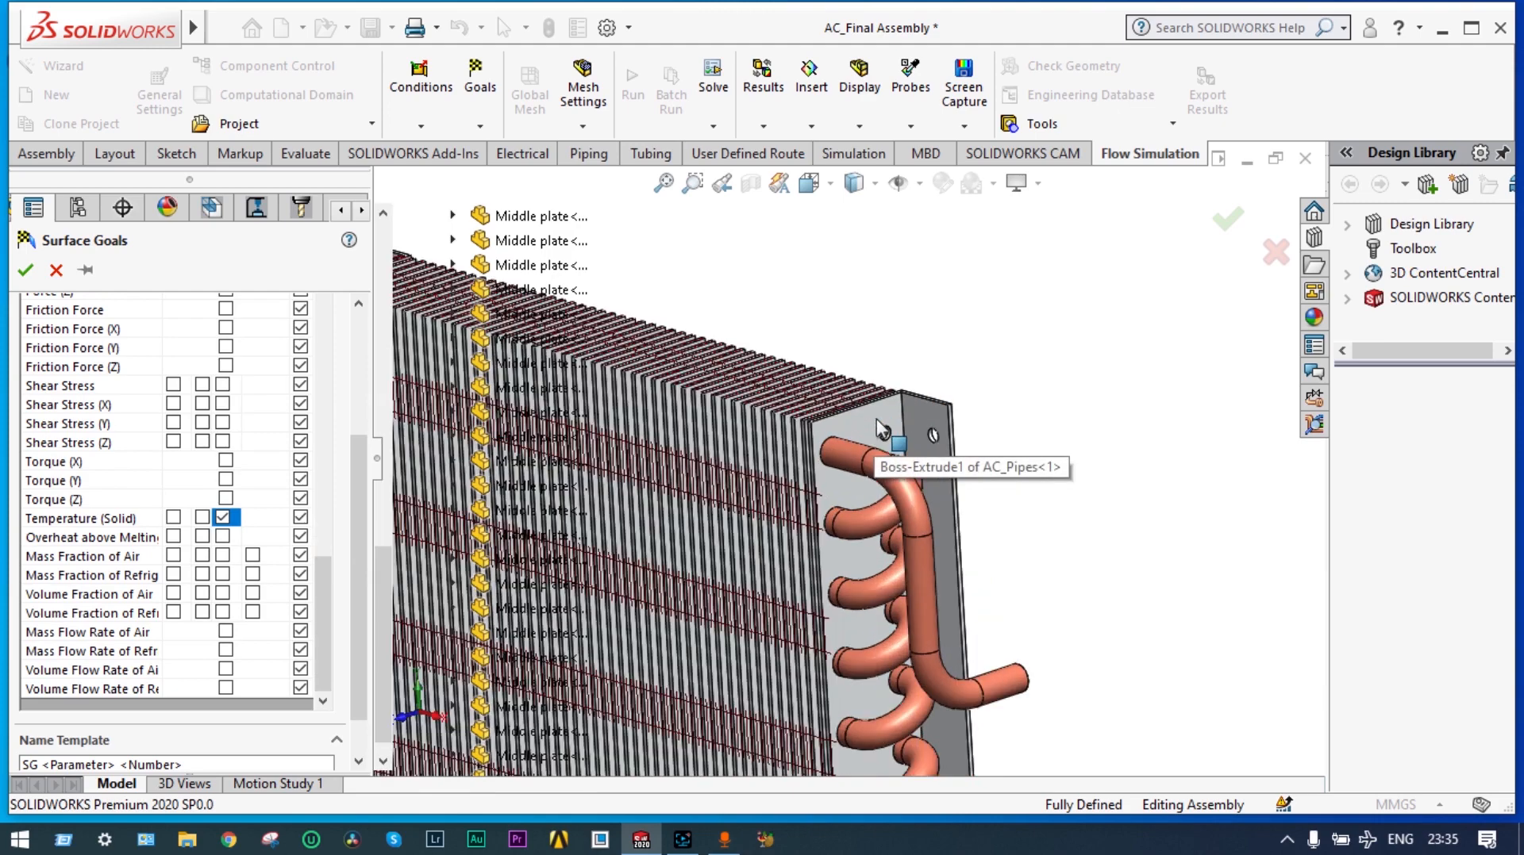
click(876, 419)
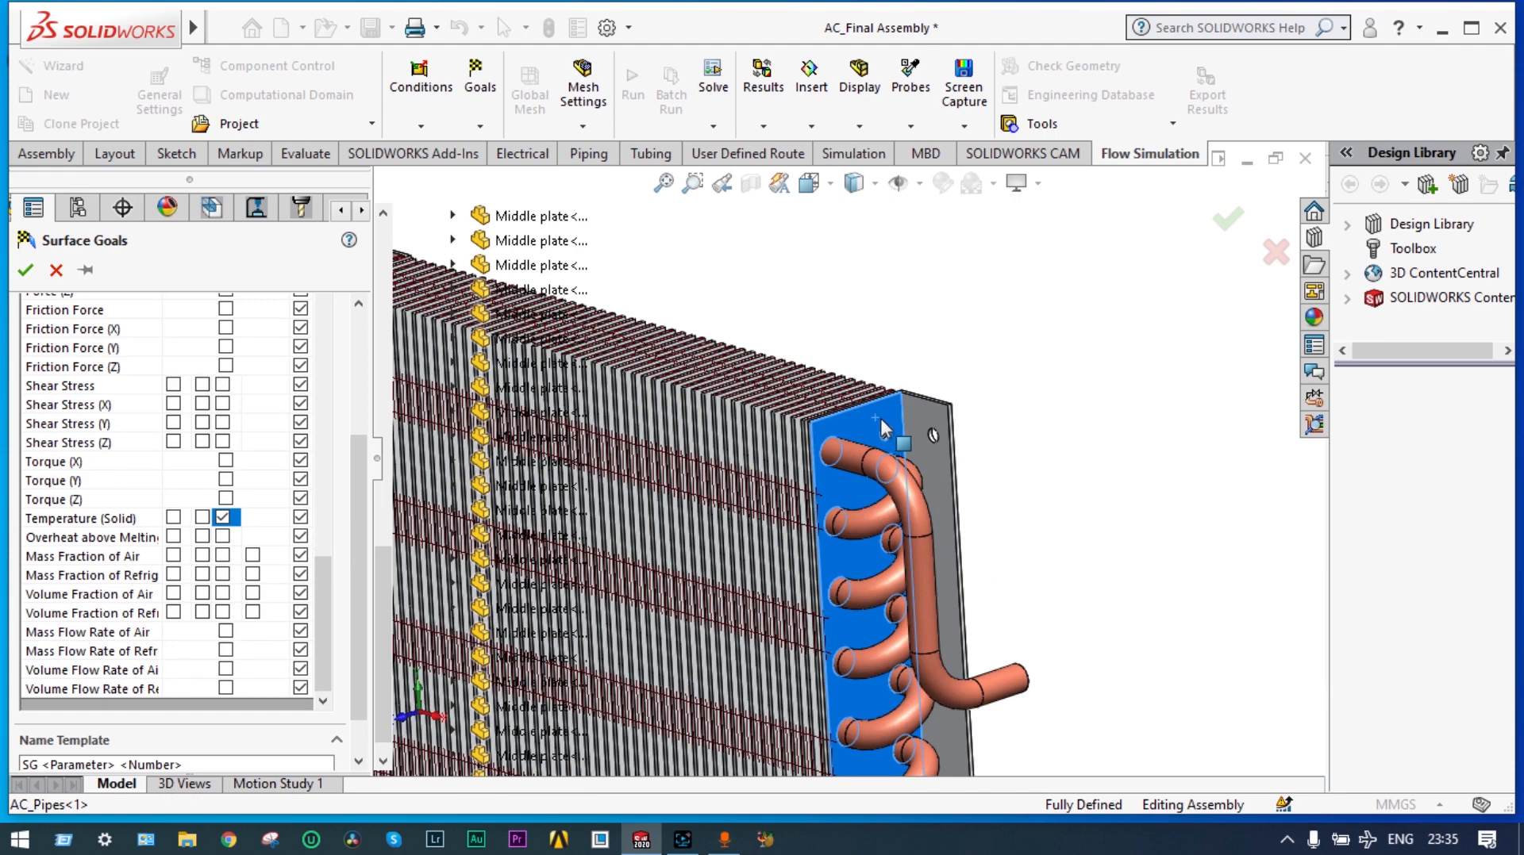
click(26, 270)
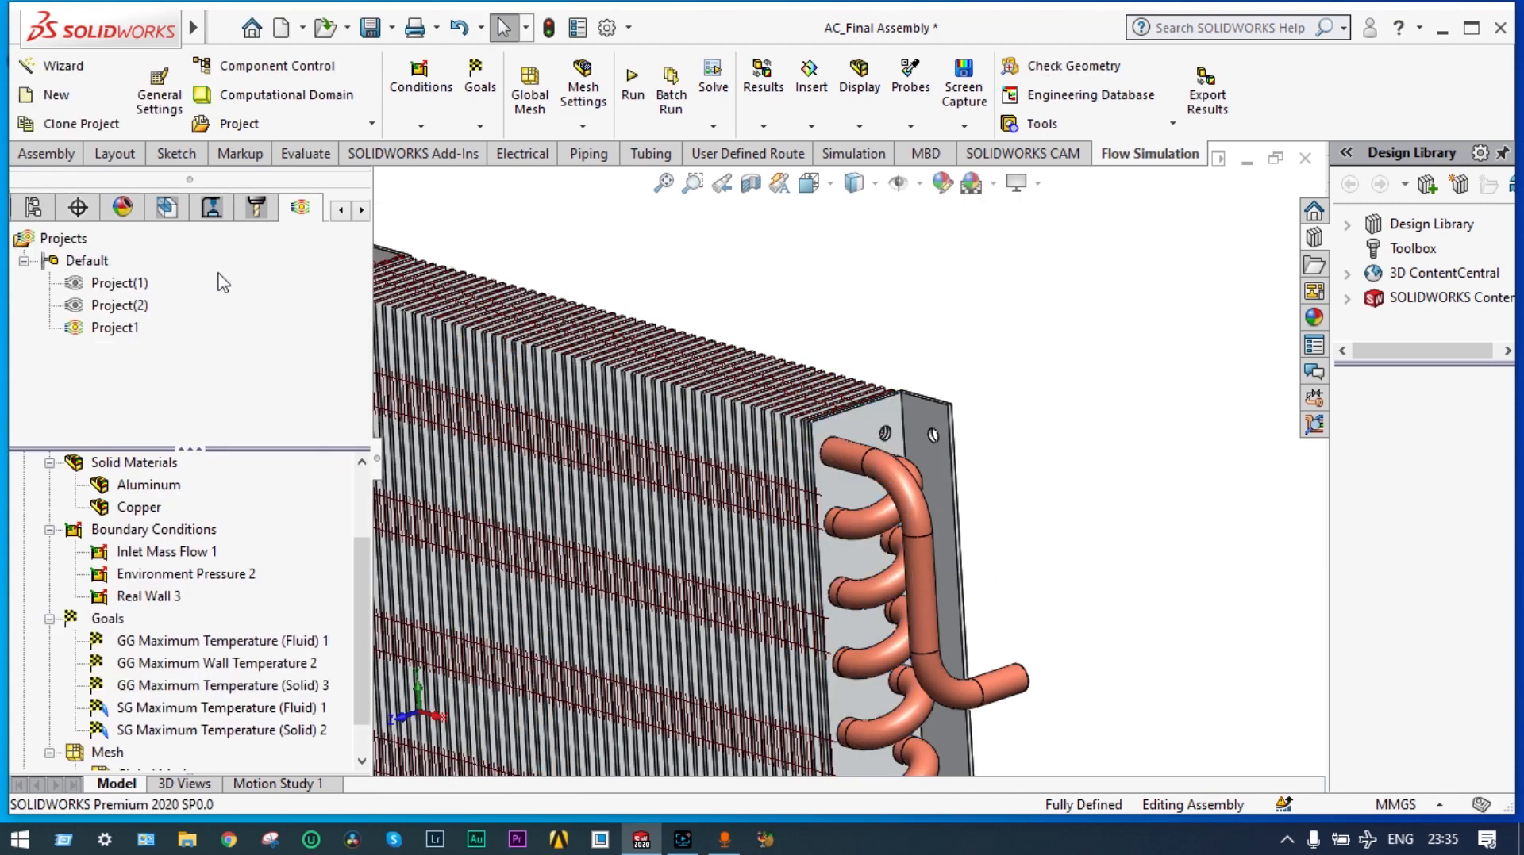
- Run the project as a new calculation, and close the goal plot and the solver once the solution is finished
scroll(960, 284, up, 3)
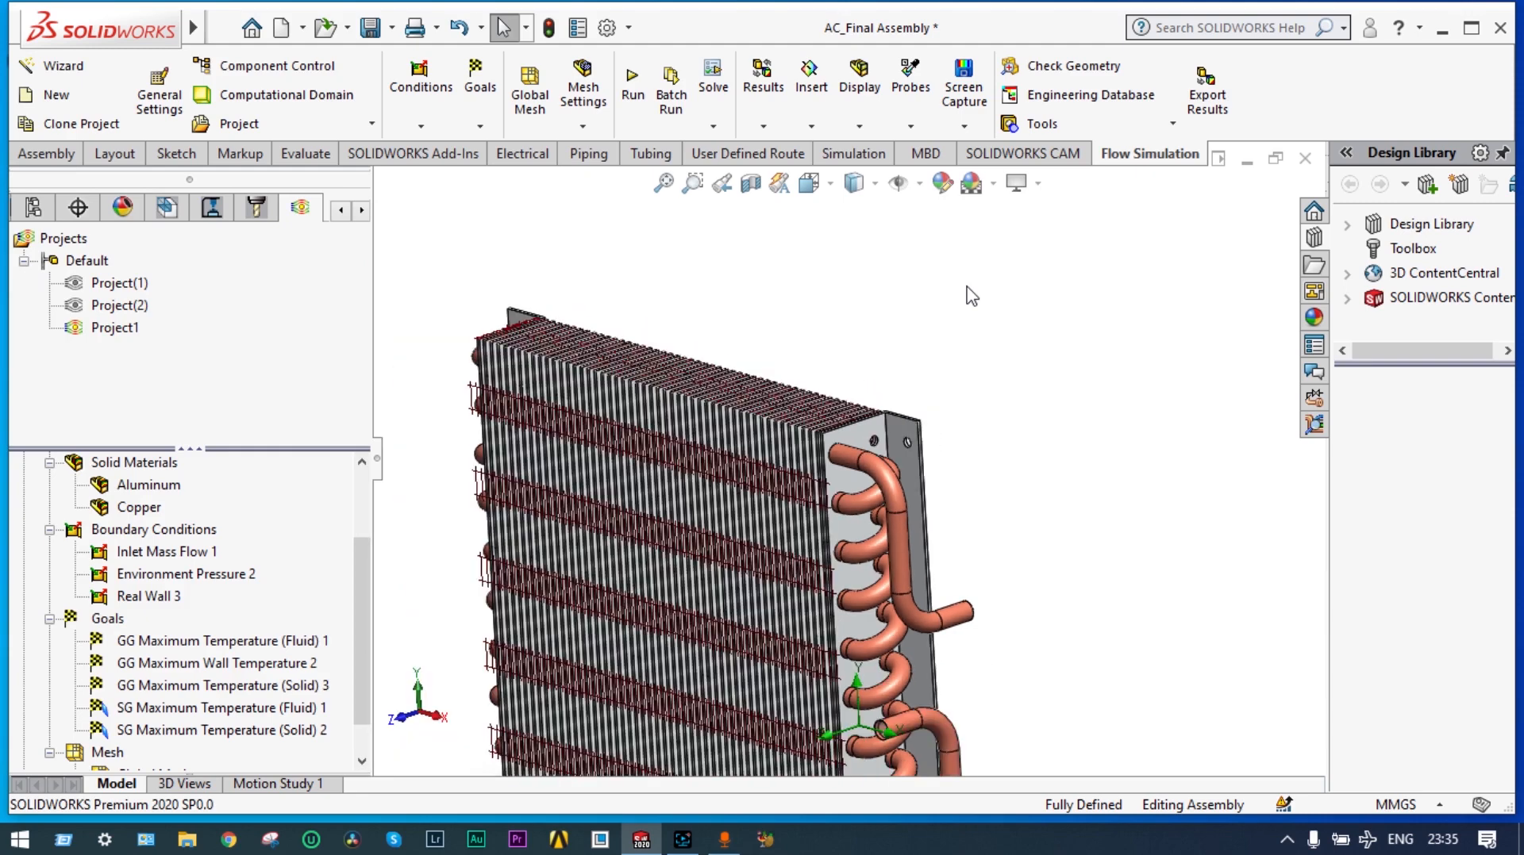
scroll(933, 317, up, 2)
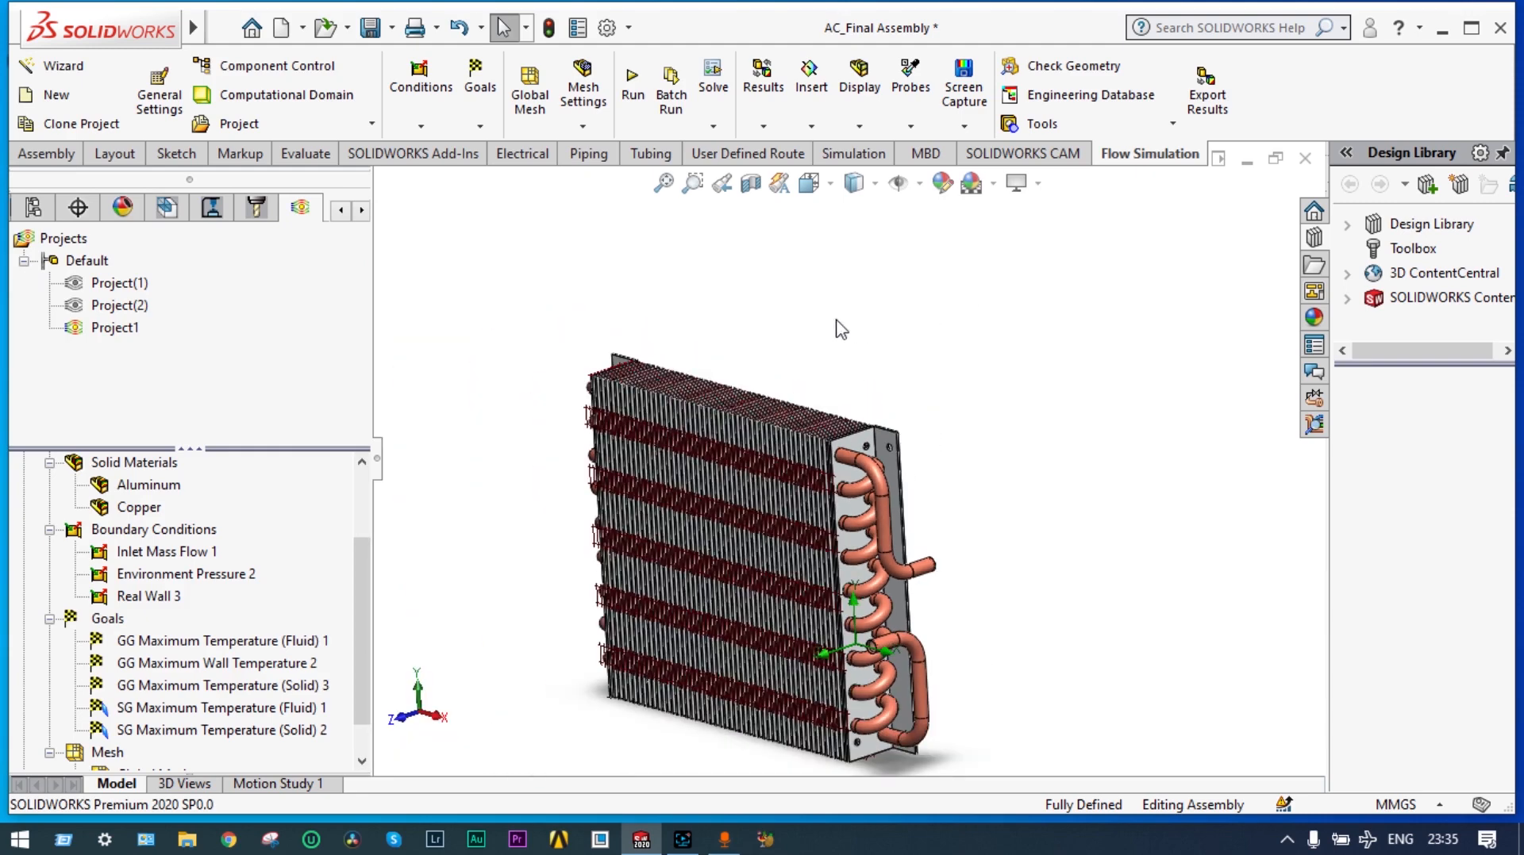
click(634, 96)
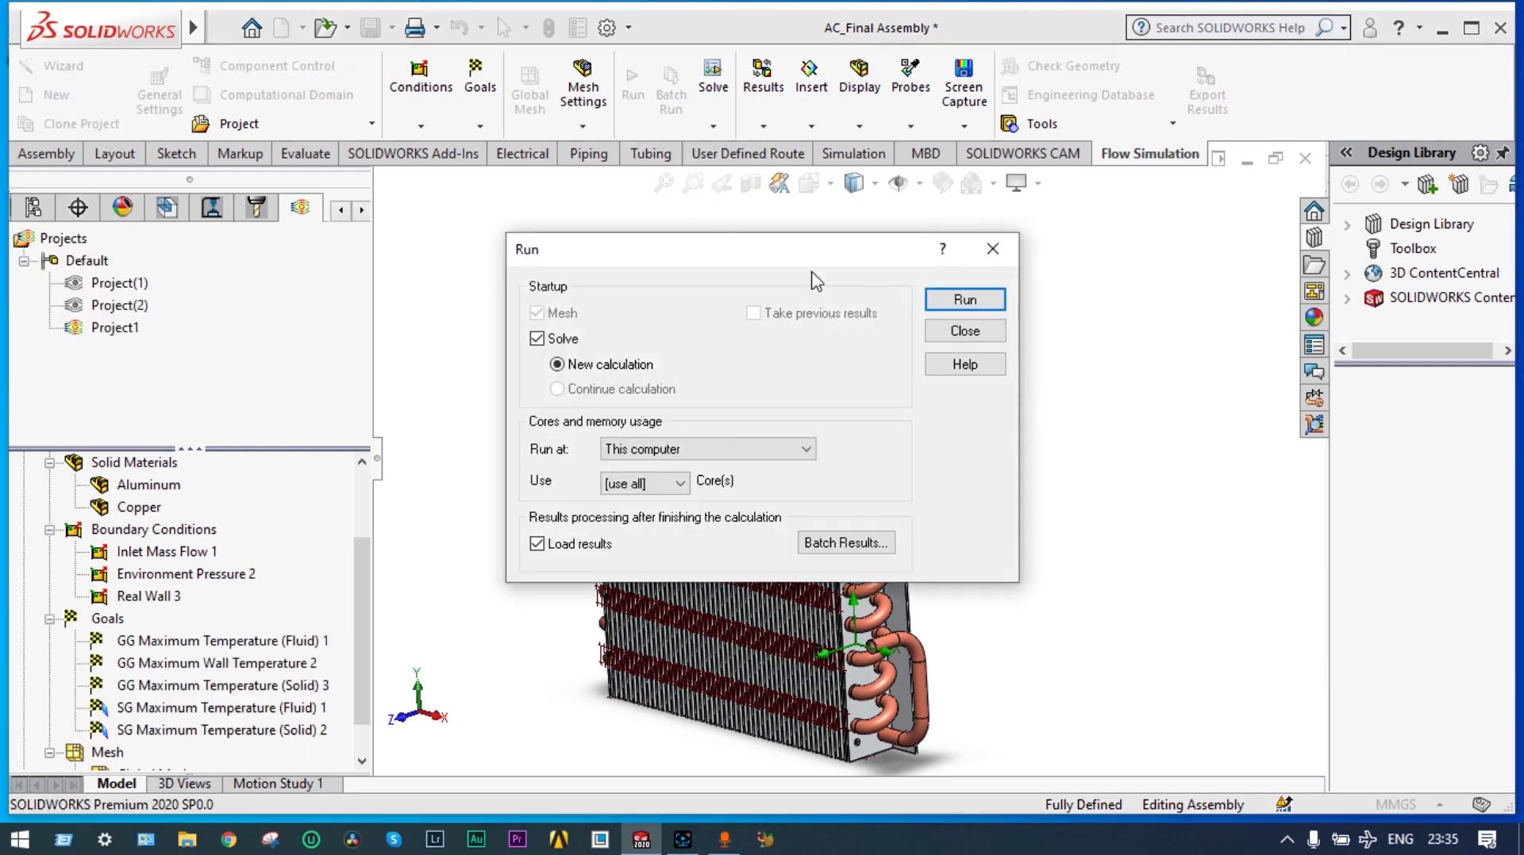
click(960, 305)
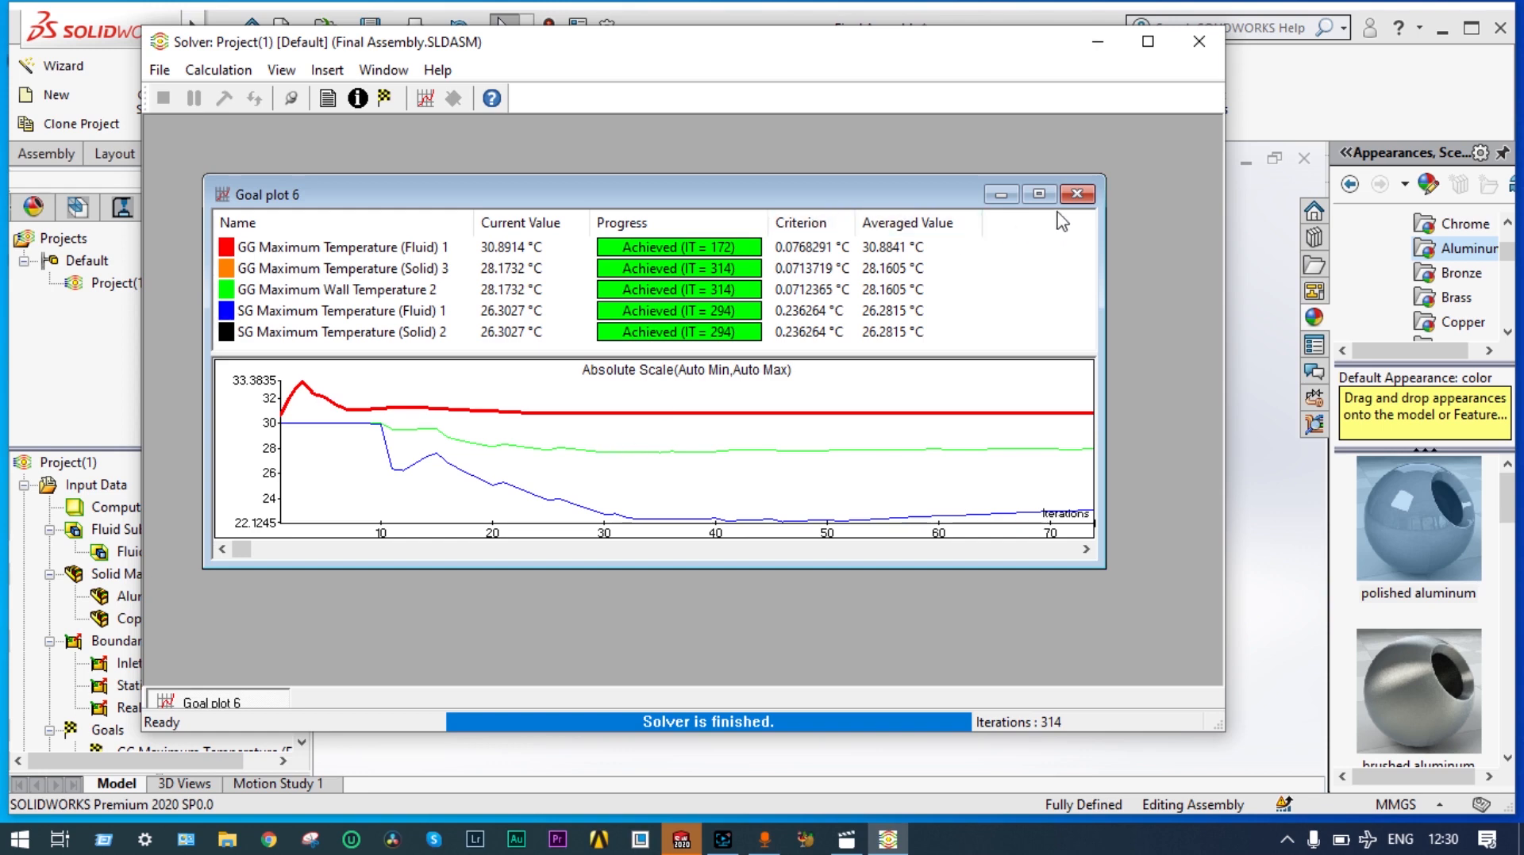
click(1075, 195)
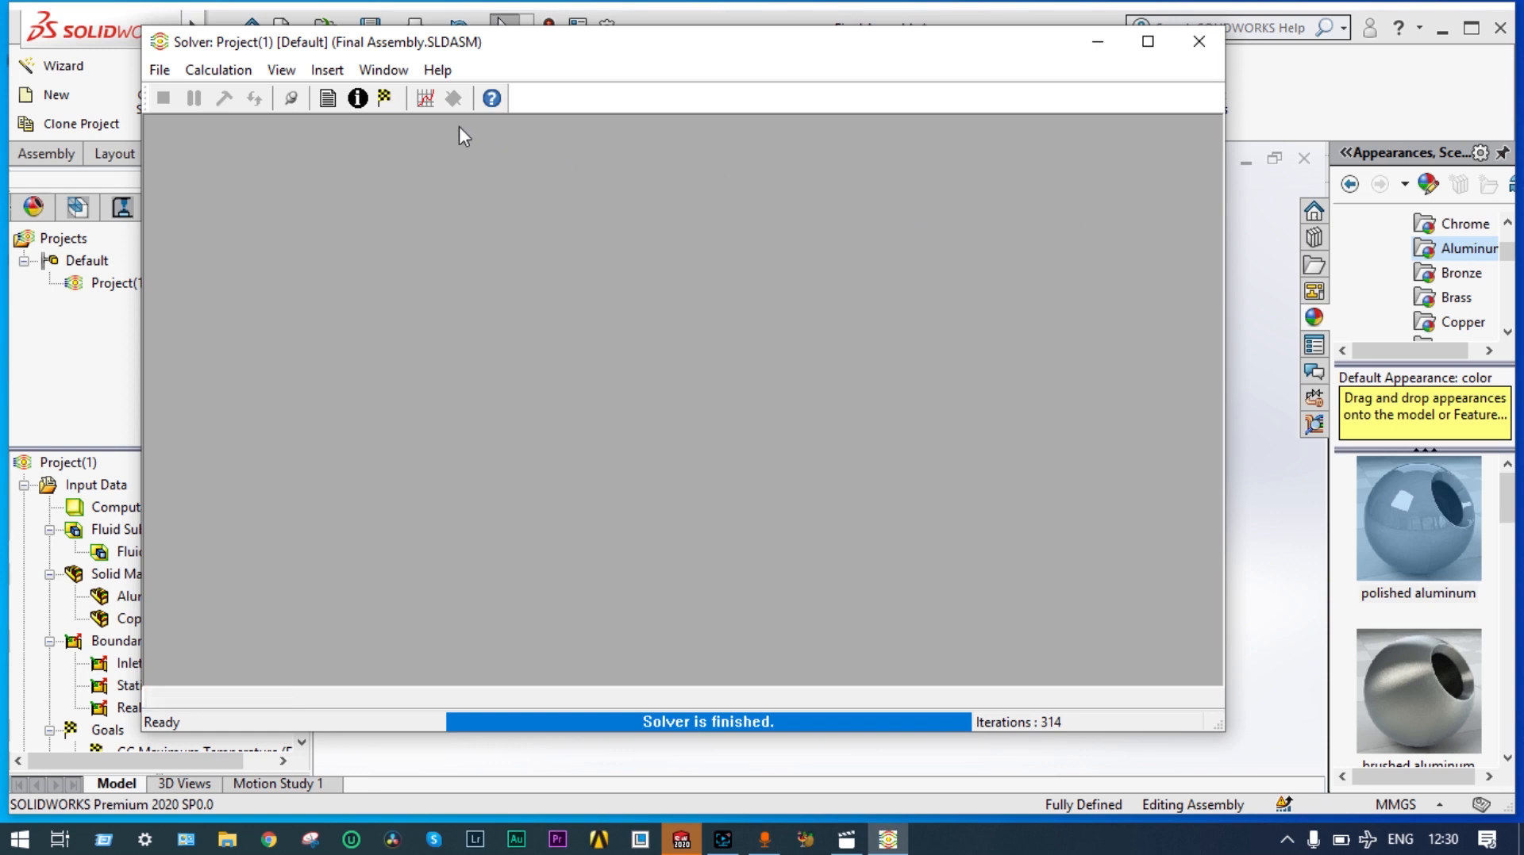
click(1204, 47)
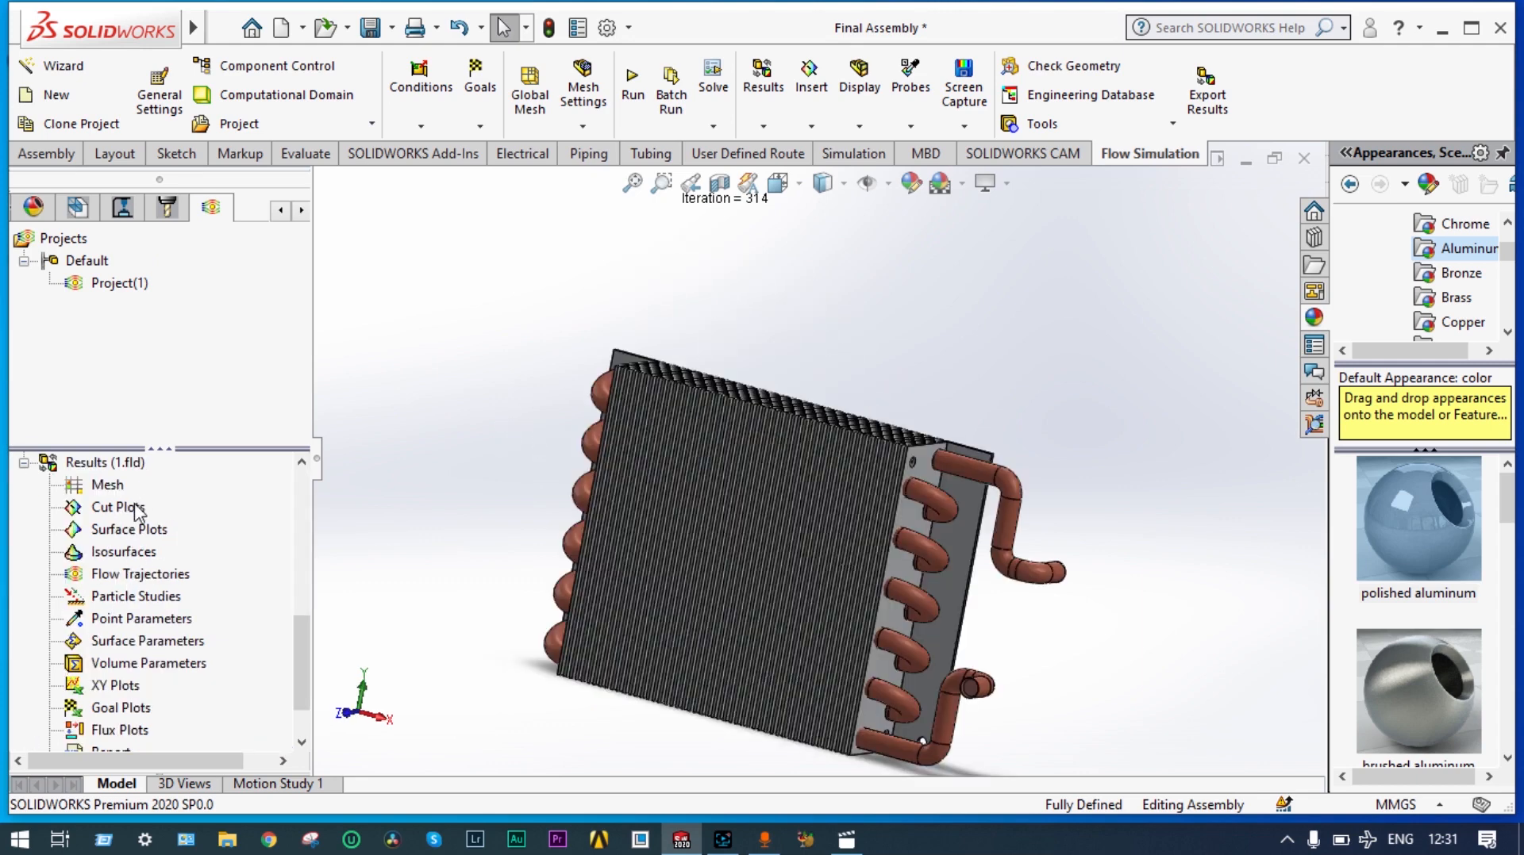
- Create a cut plot on the Front Plane showing Temperature (Fluid) contours
right_click(135, 512)
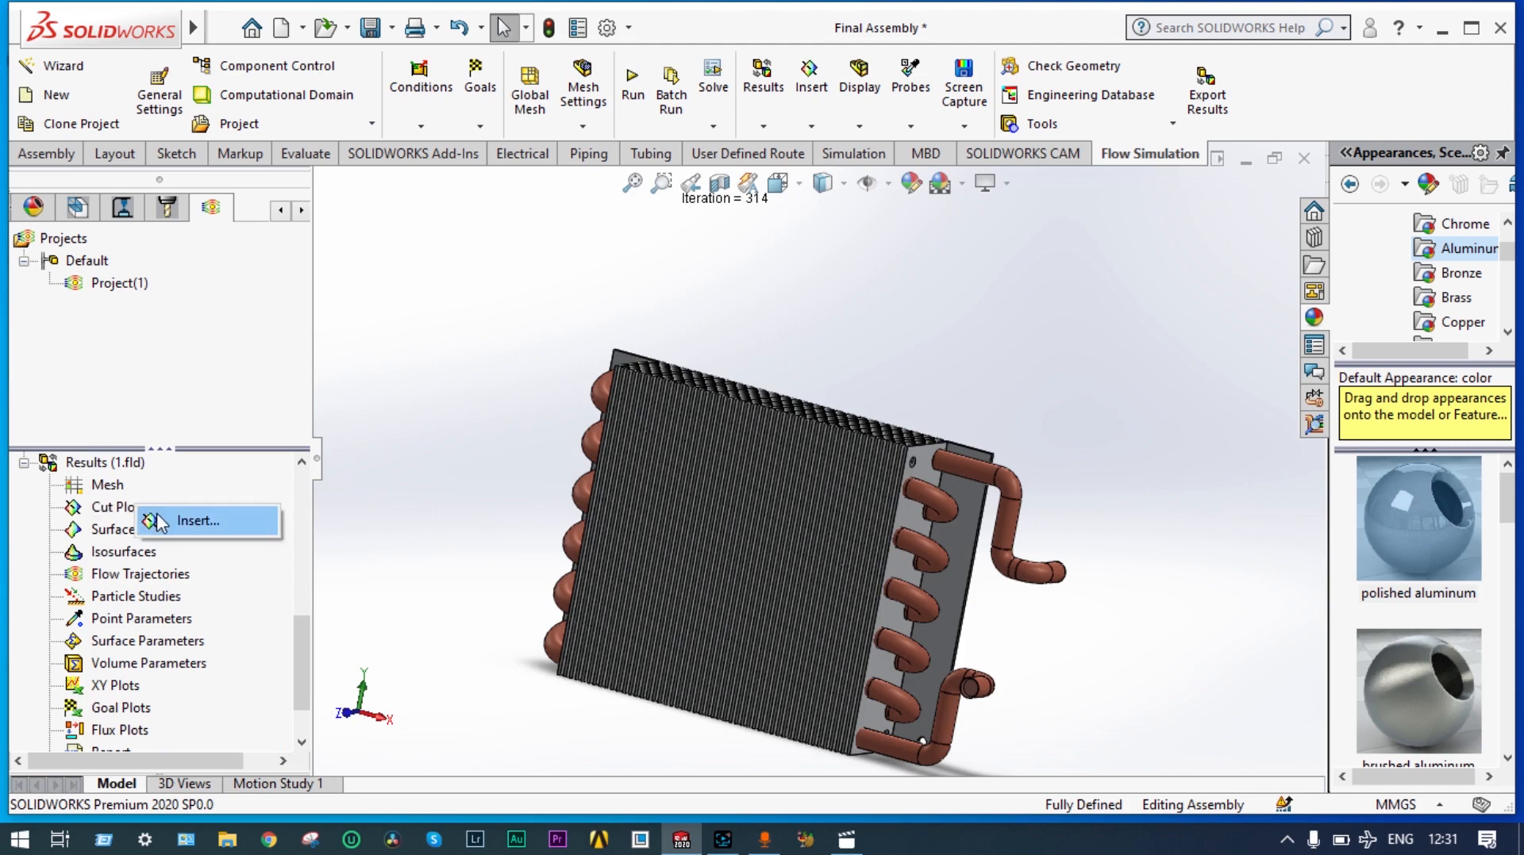
click(166, 523)
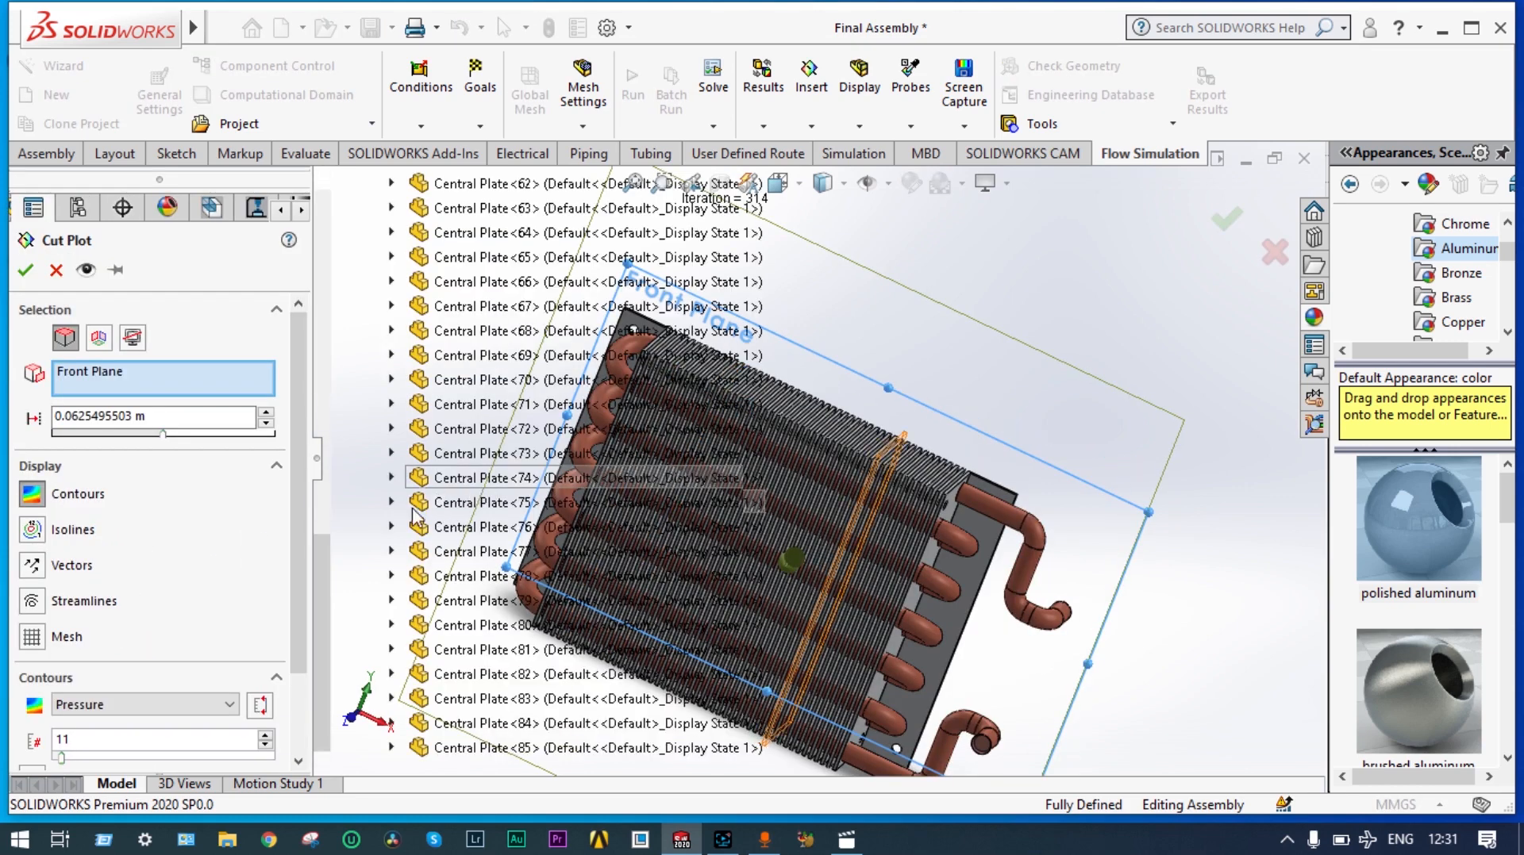
click(233, 703)
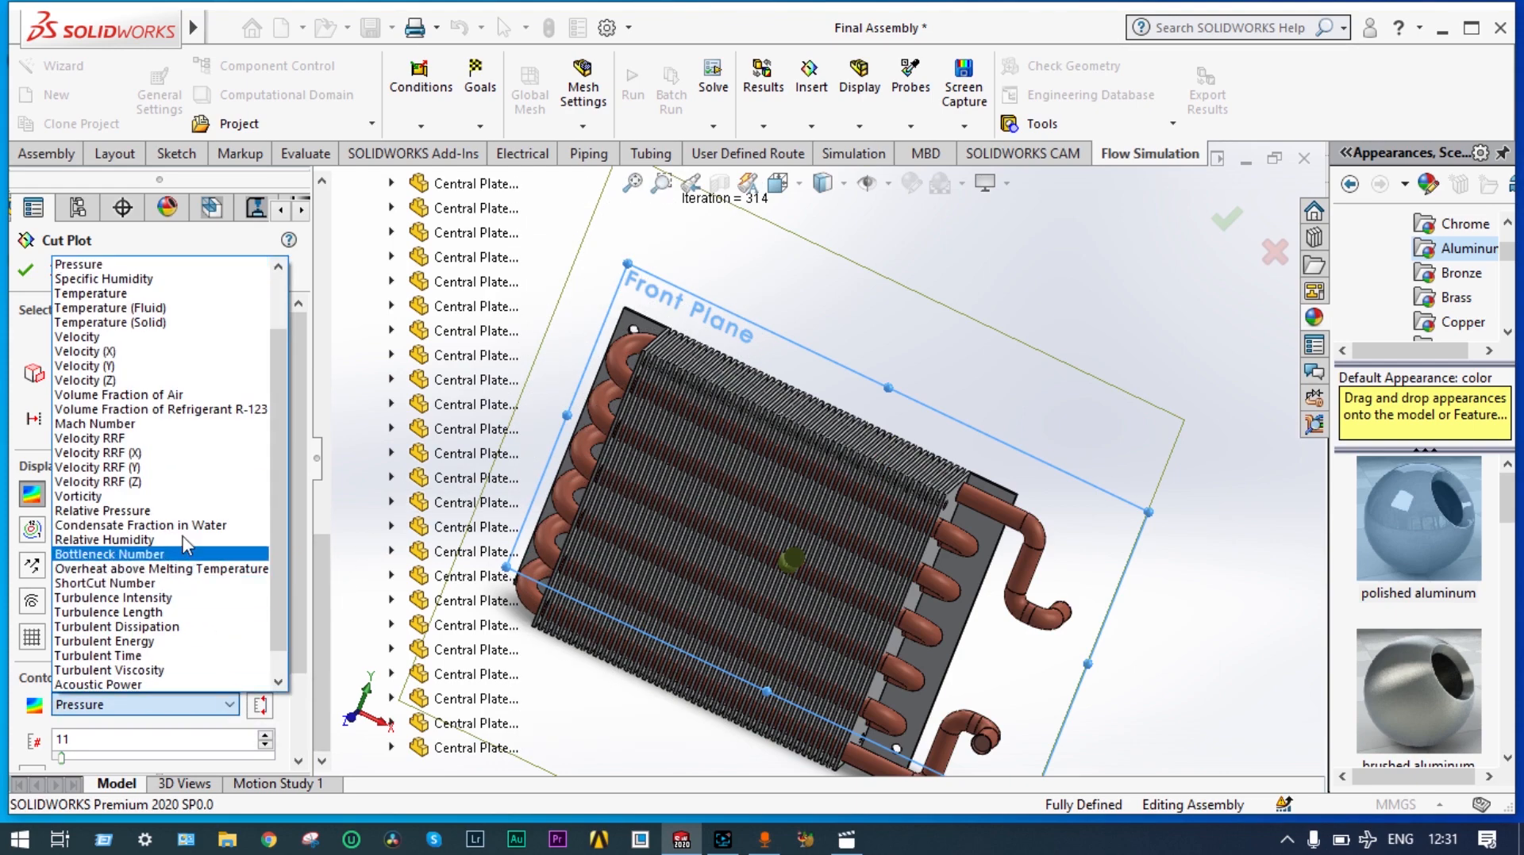
click(201, 308)
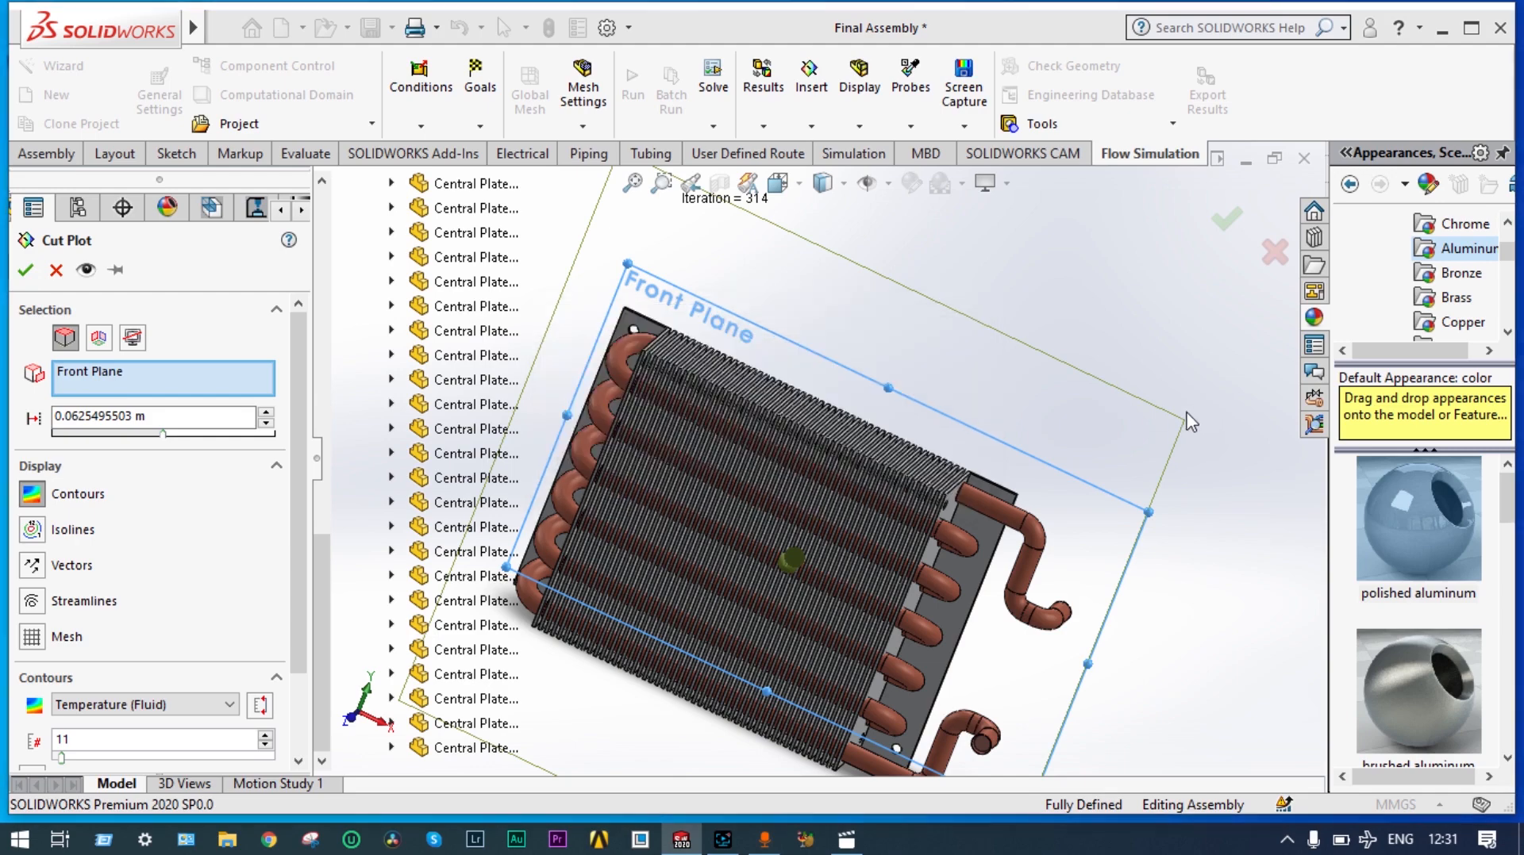
middle_drag(1132, 432, 1103, 366)
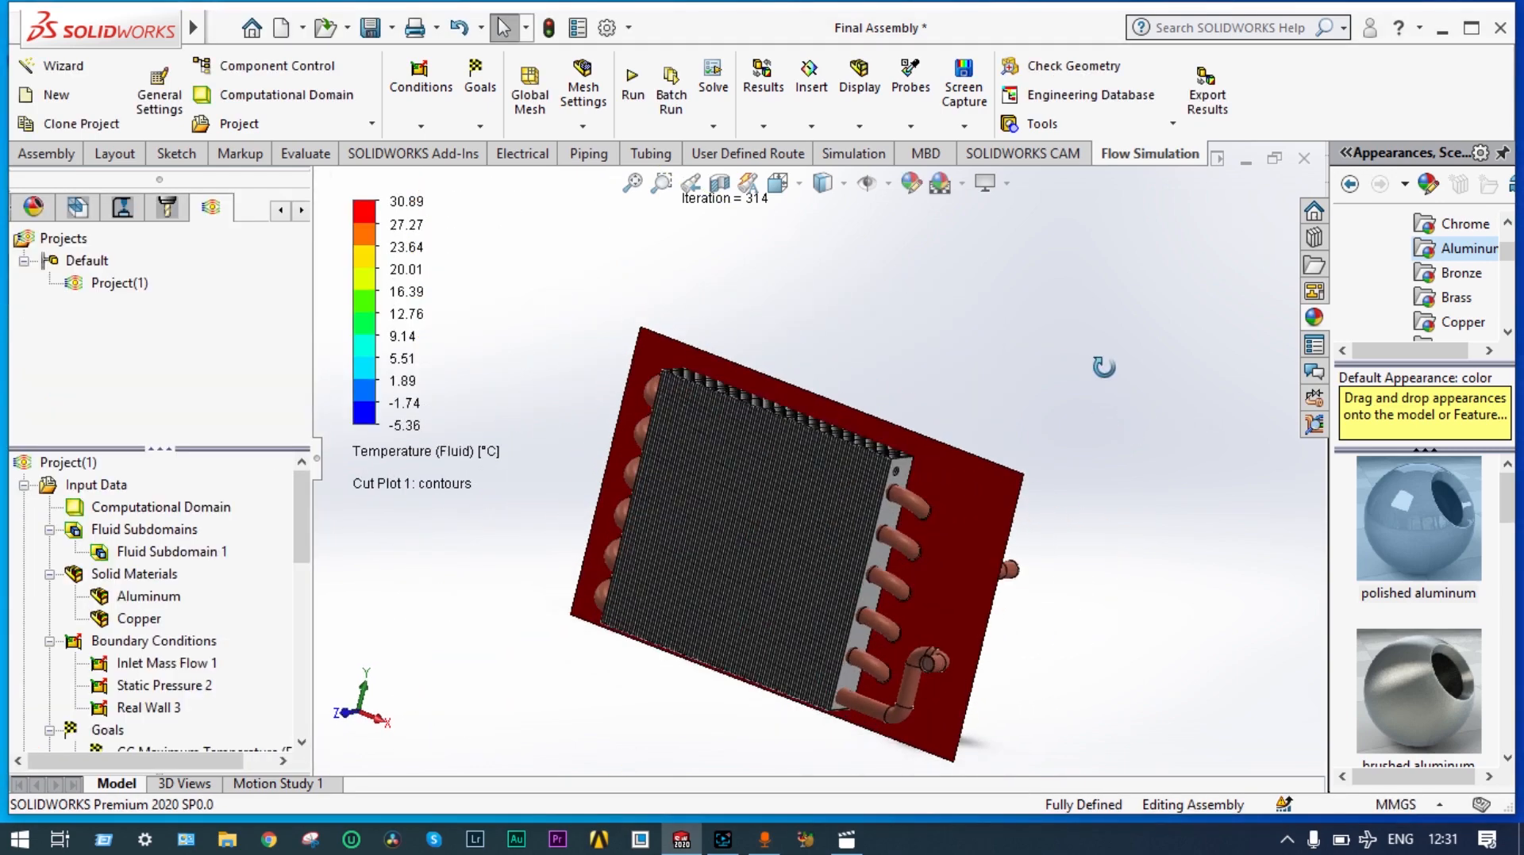
- Inspect the temperature cut plot around the coil, and clear and hide Cut Plot 1
scroll(869, 511, down, 5)
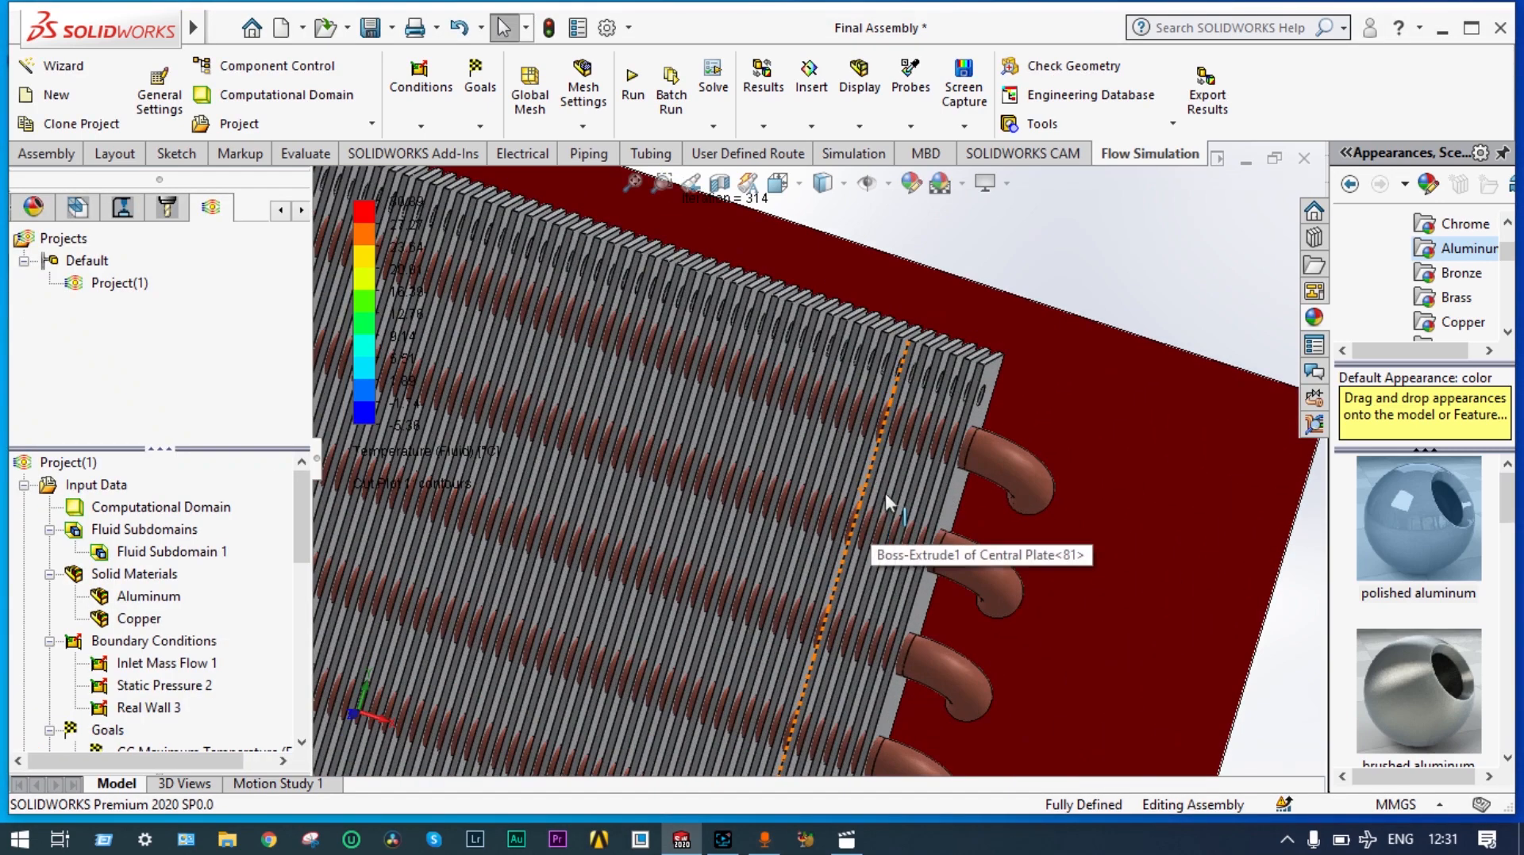
scroll(876, 482, up, 5)
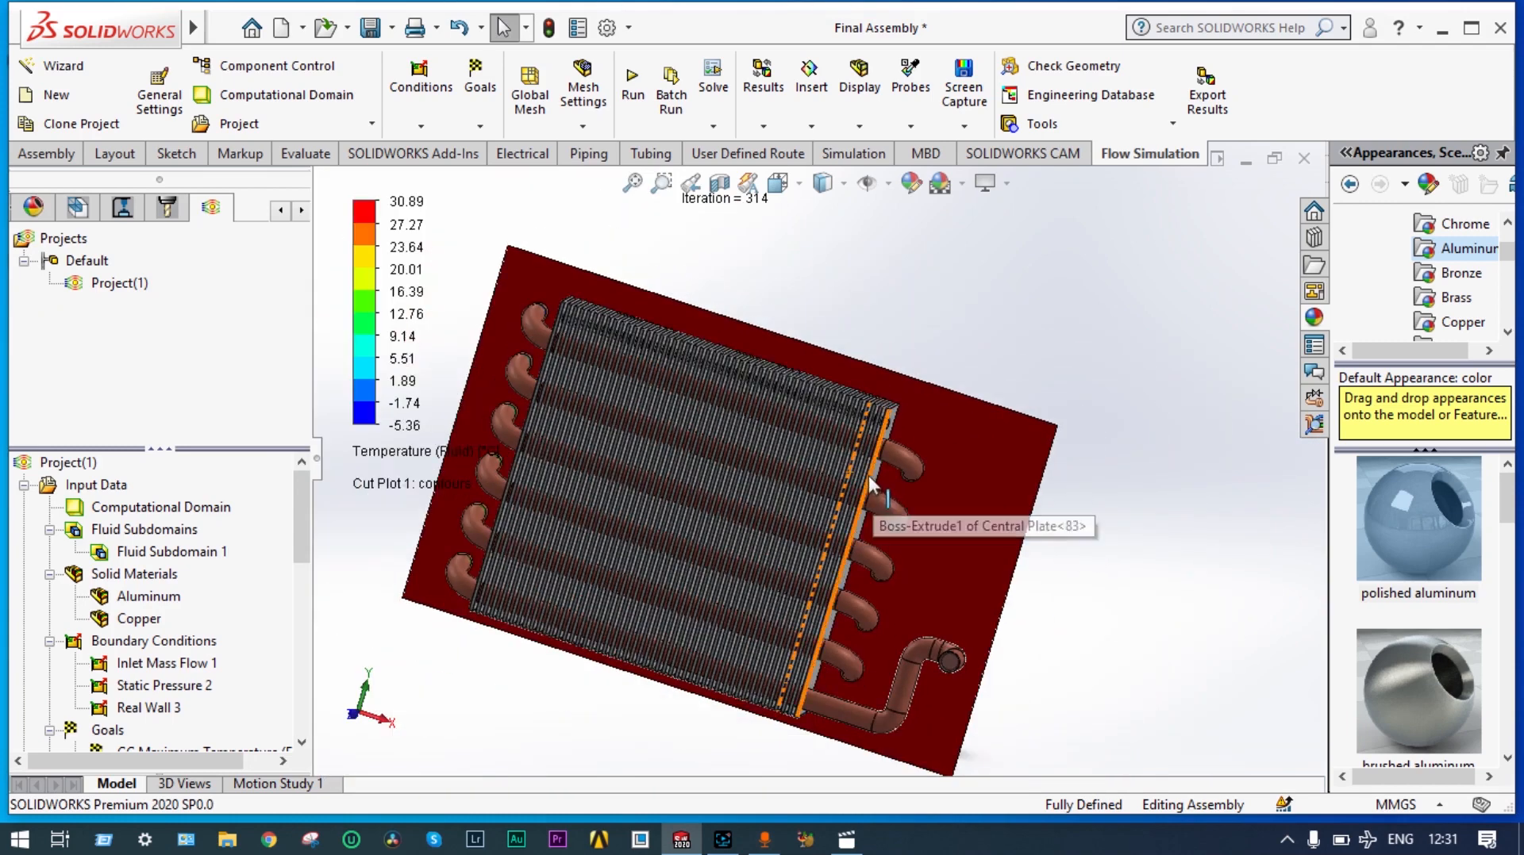
middle_drag(868, 474, 740, 480)
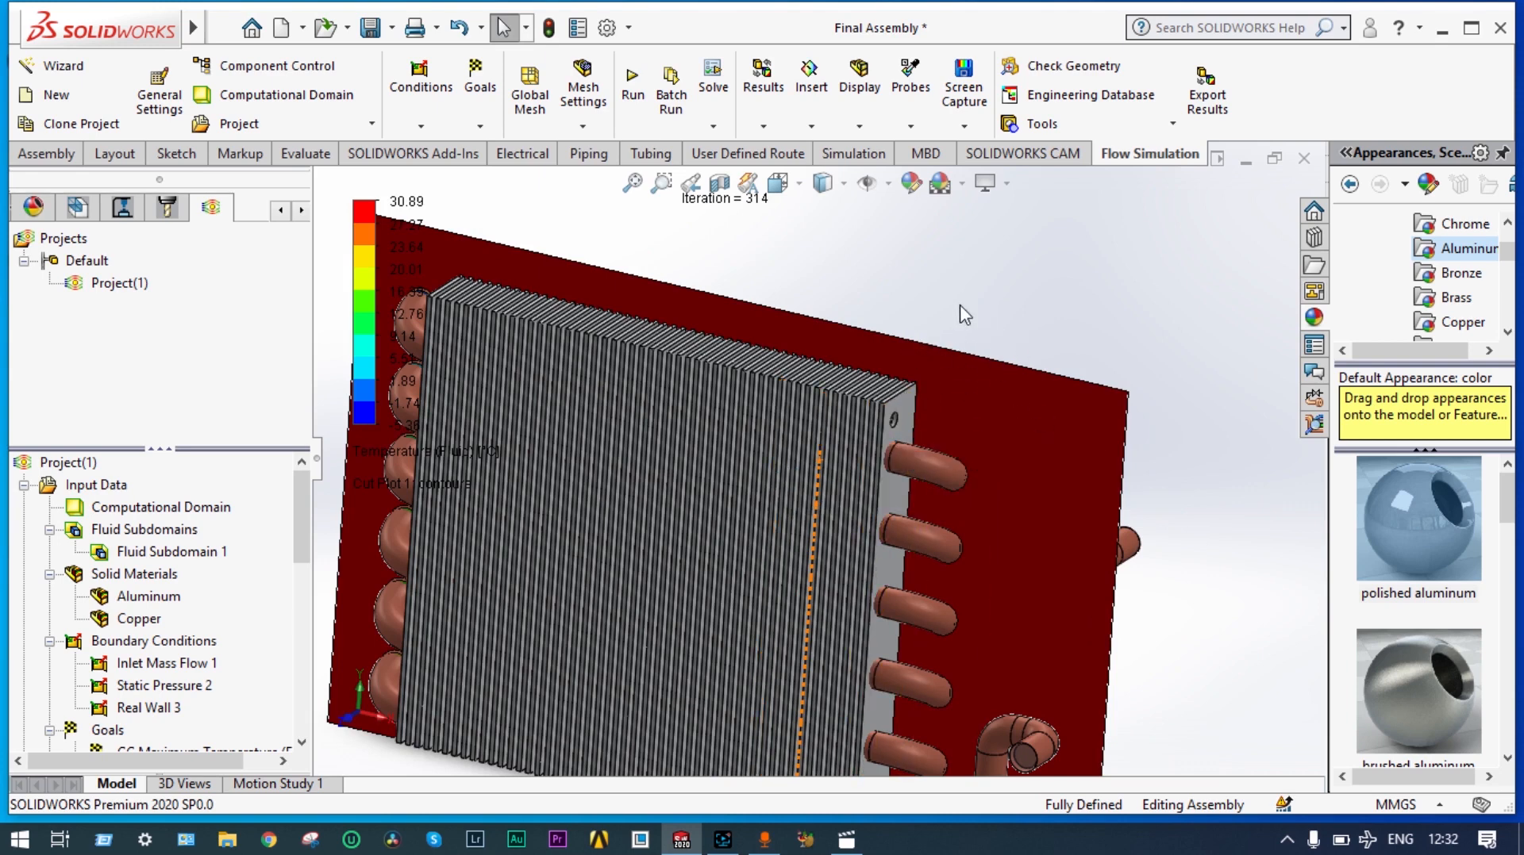
scroll(959, 305, up, 2)
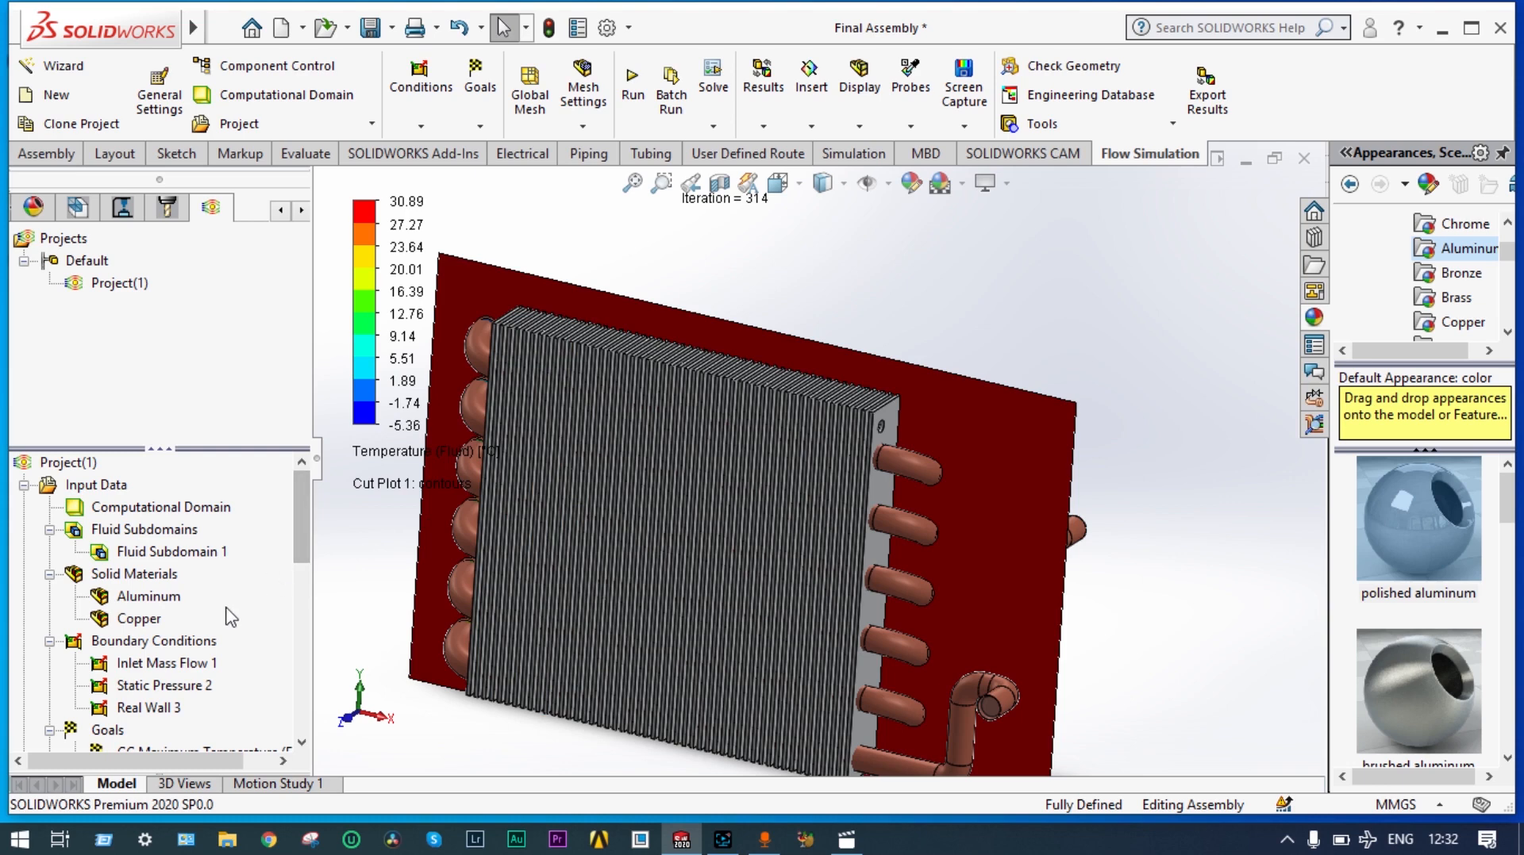
drag(301, 513, 302, 623)
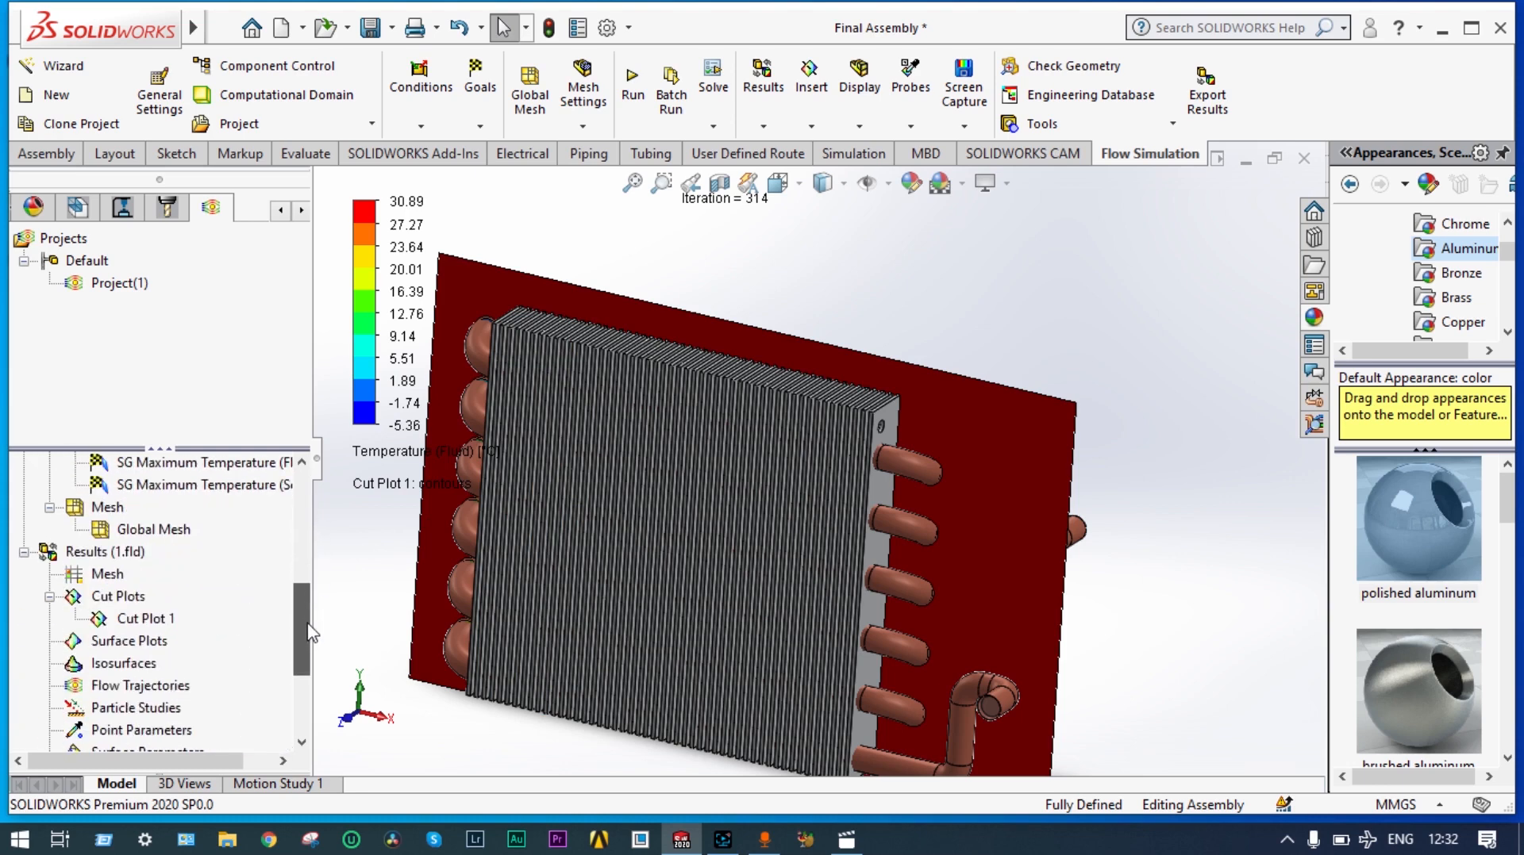
right_click(146, 626)
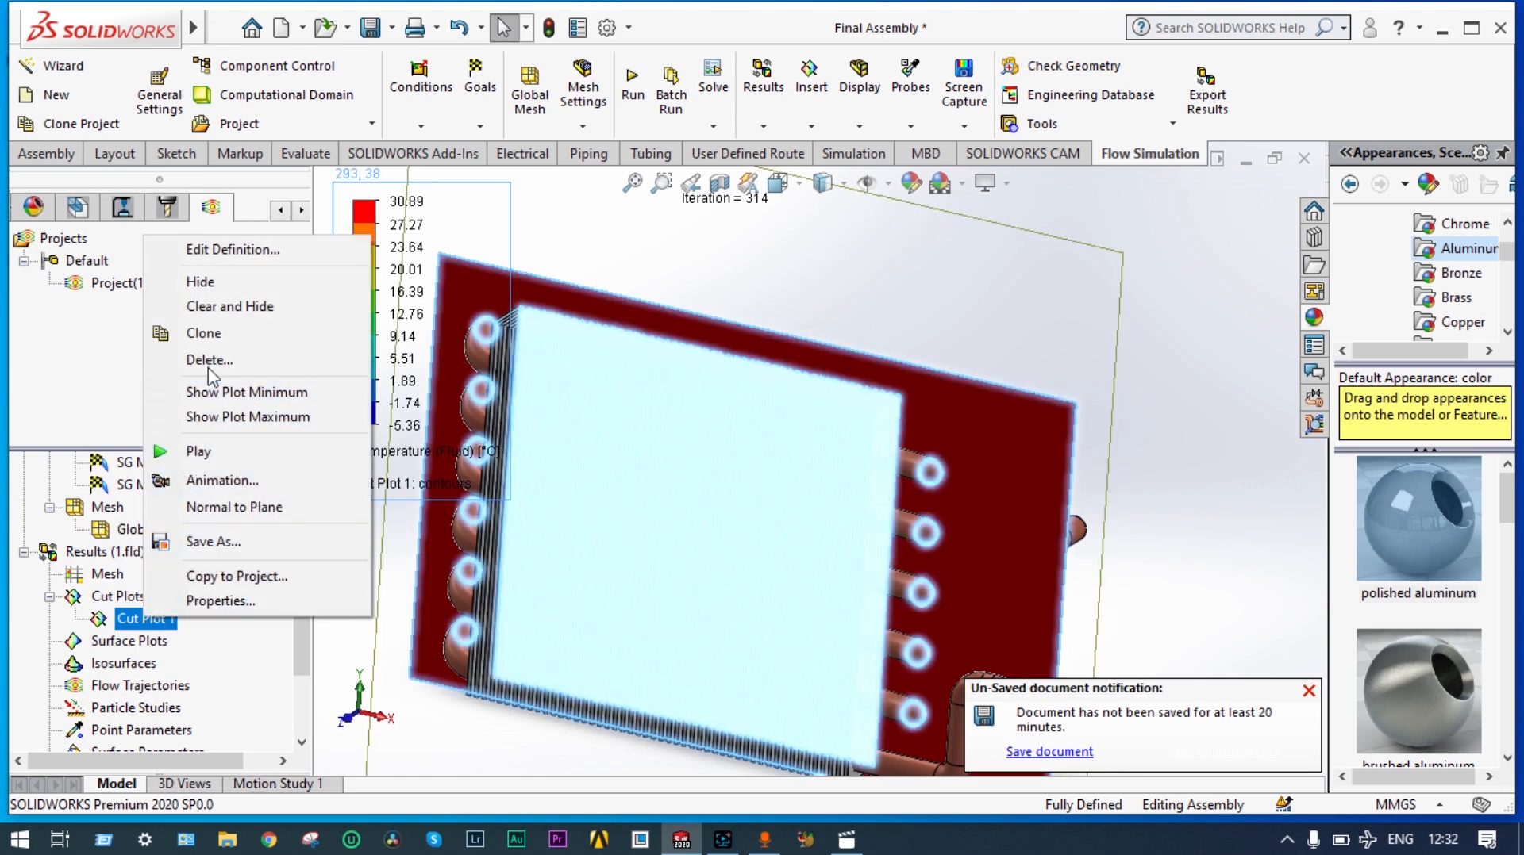
click(230, 308)
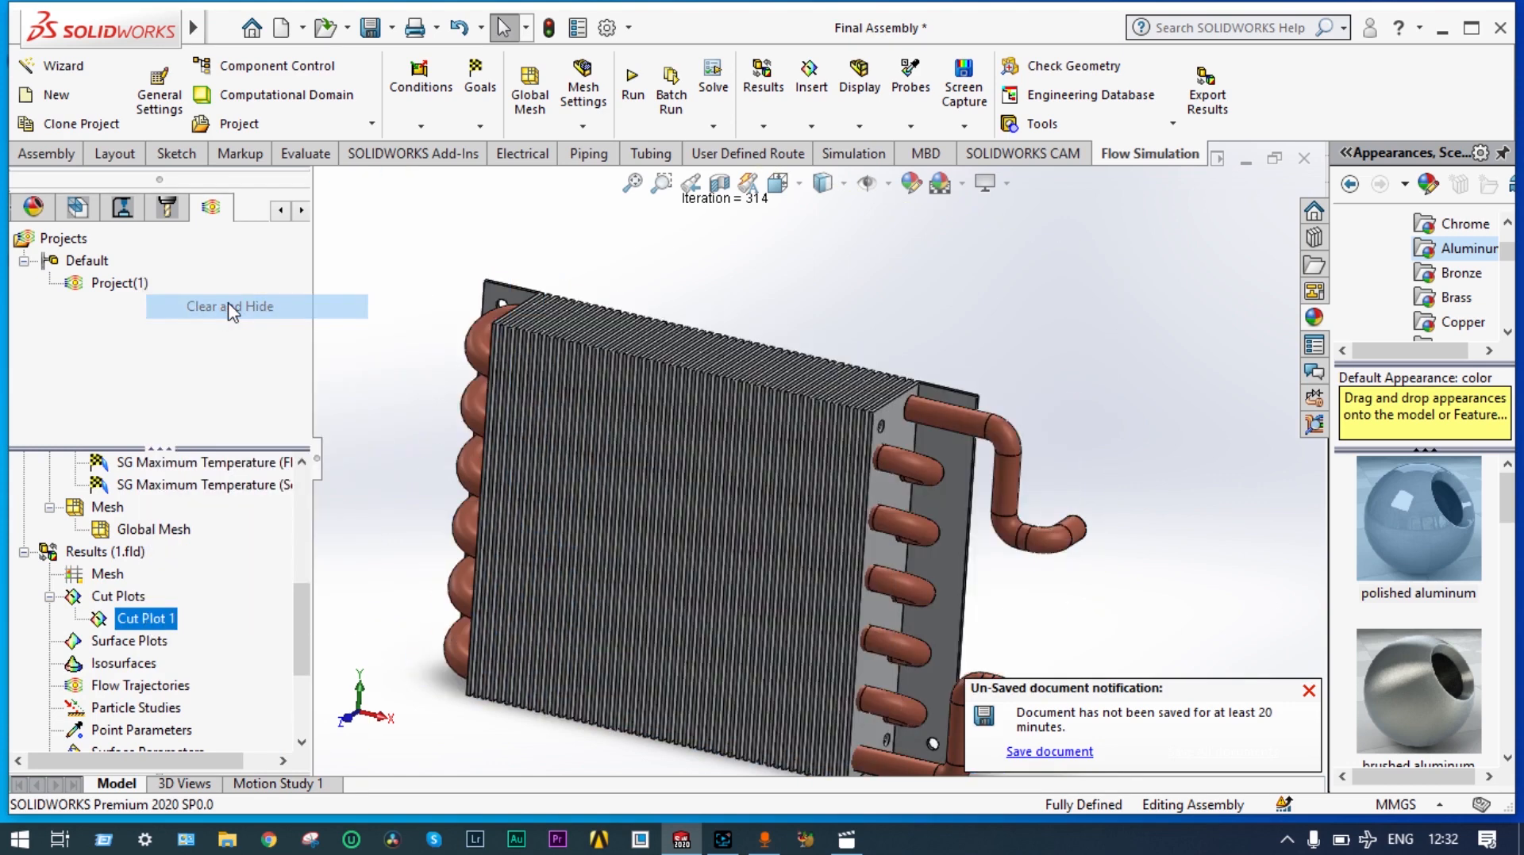
- Make the patterned Central Plate components under LocalLPattern2 transparent
click(281, 210)
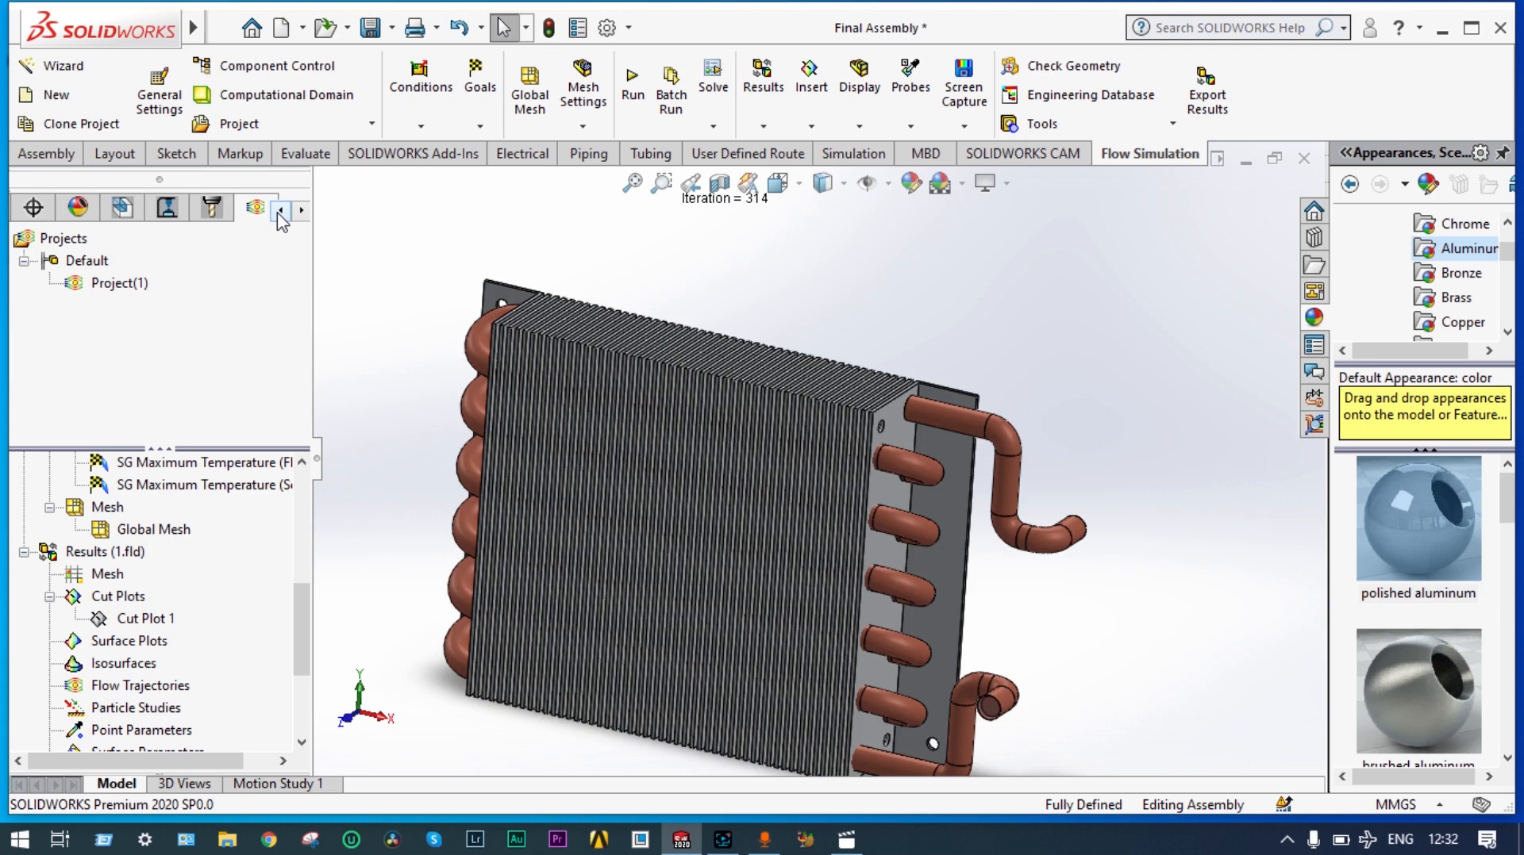
click(281, 211)
click(281, 210)
click(281, 210)
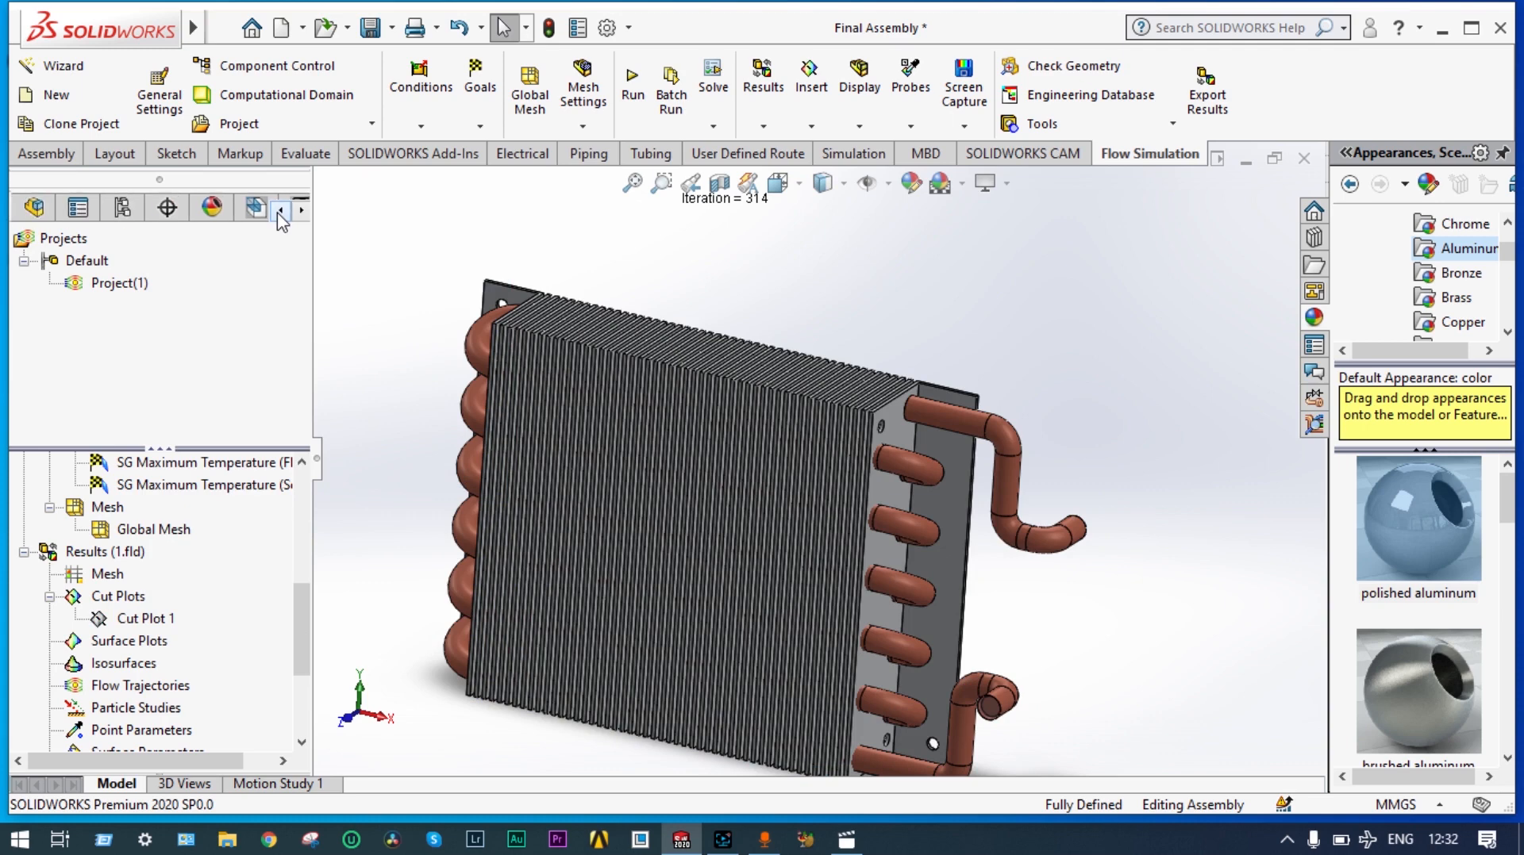
click(34, 208)
click(127, 557)
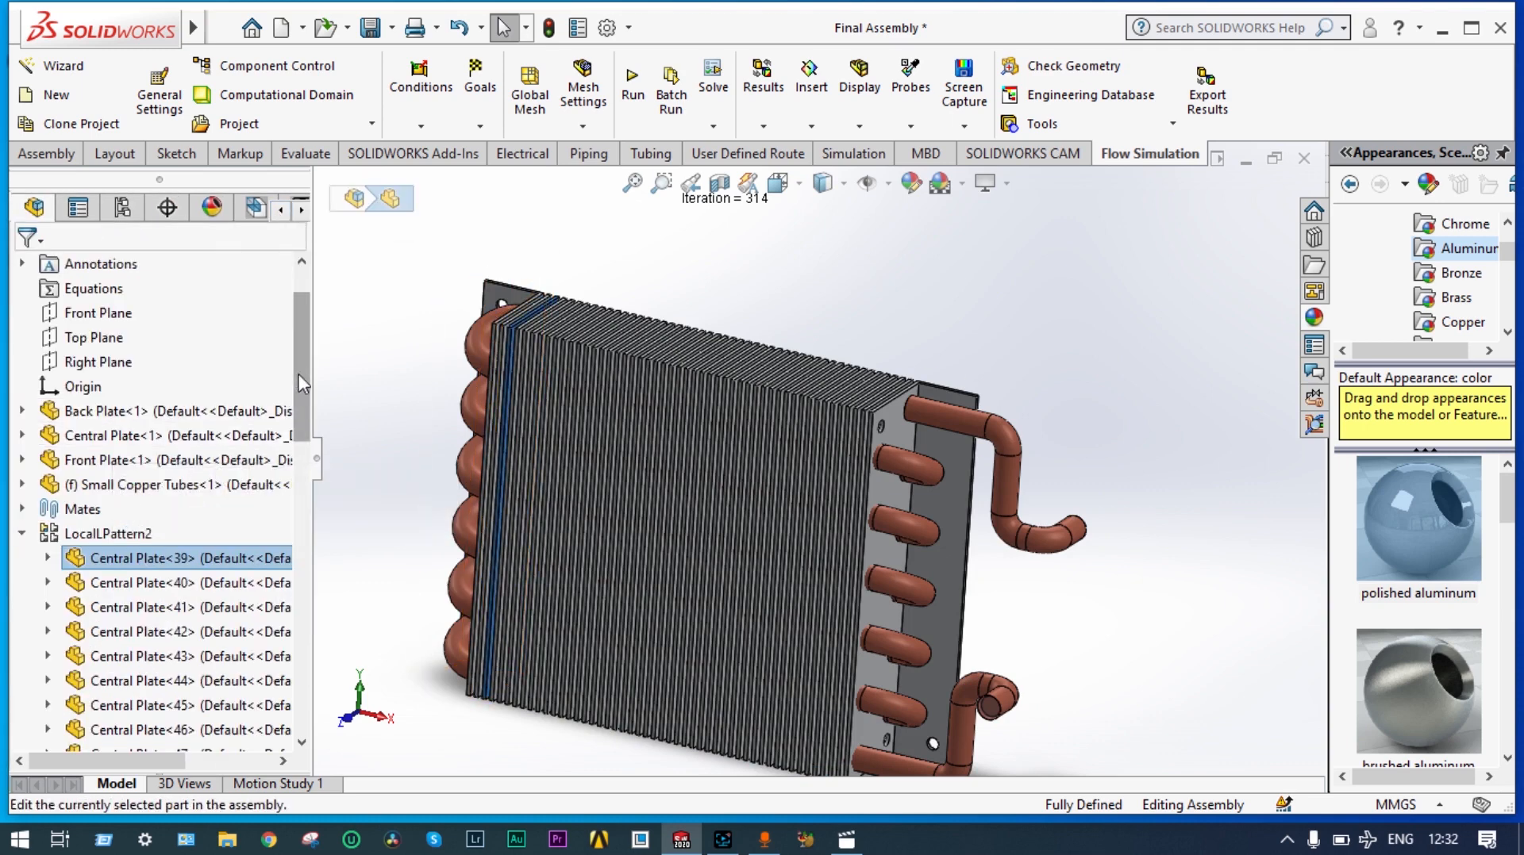
drag(298, 373, 309, 693)
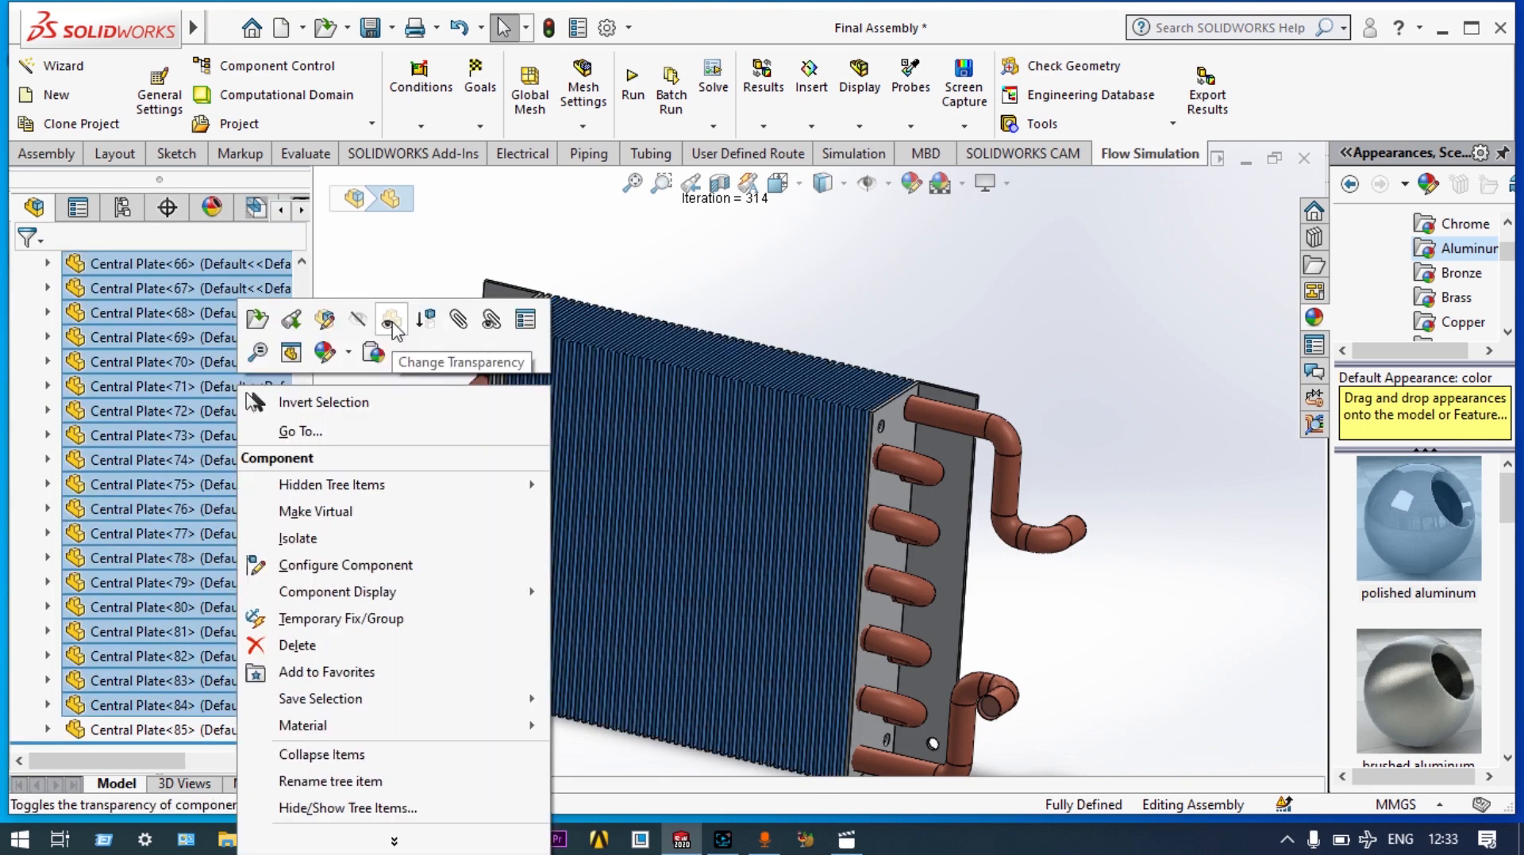
click(392, 322)
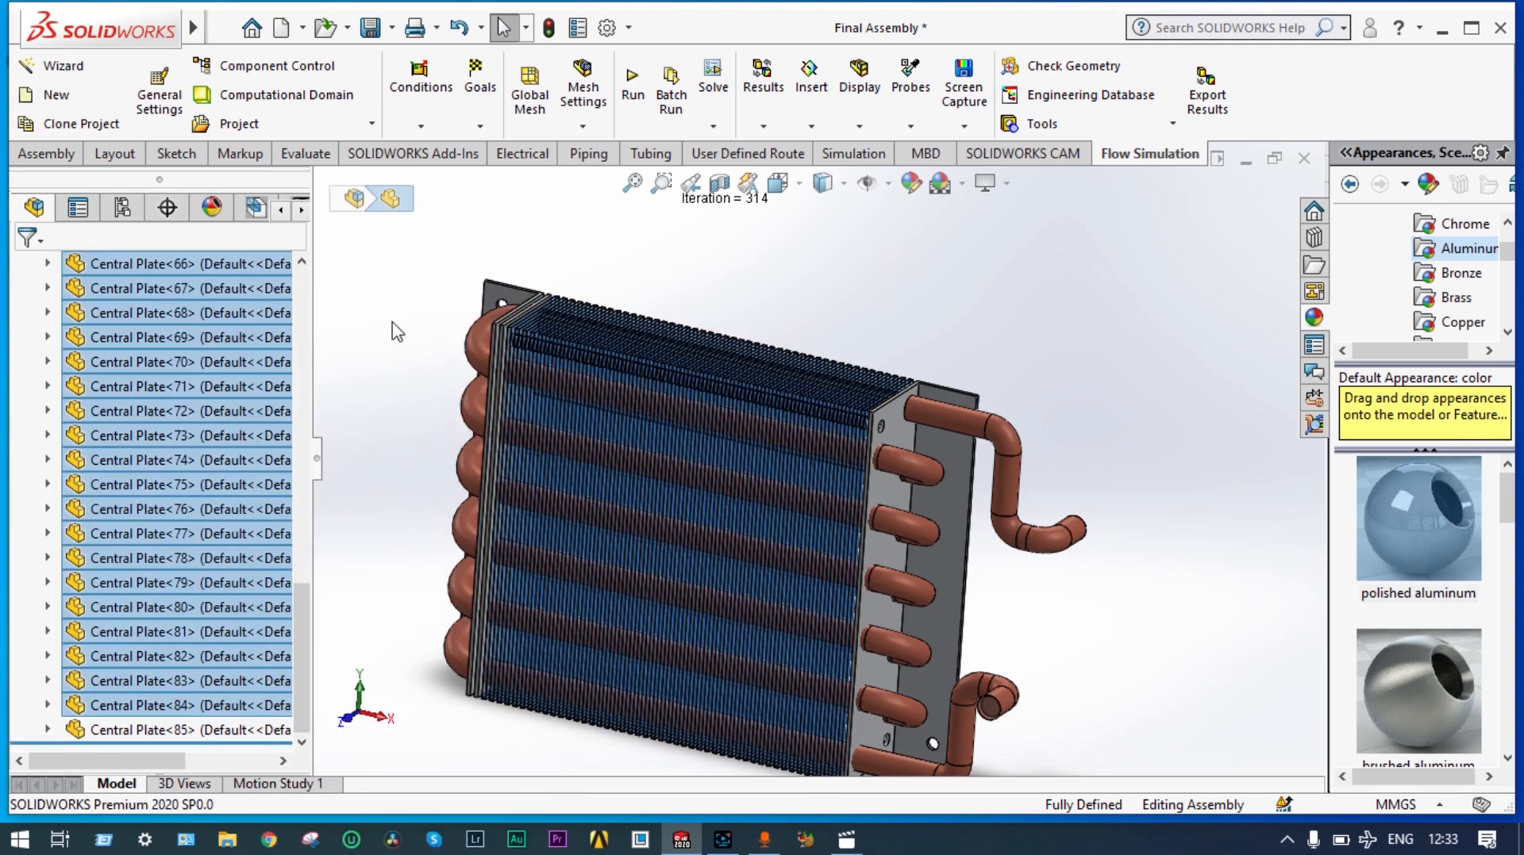
click(392, 322)
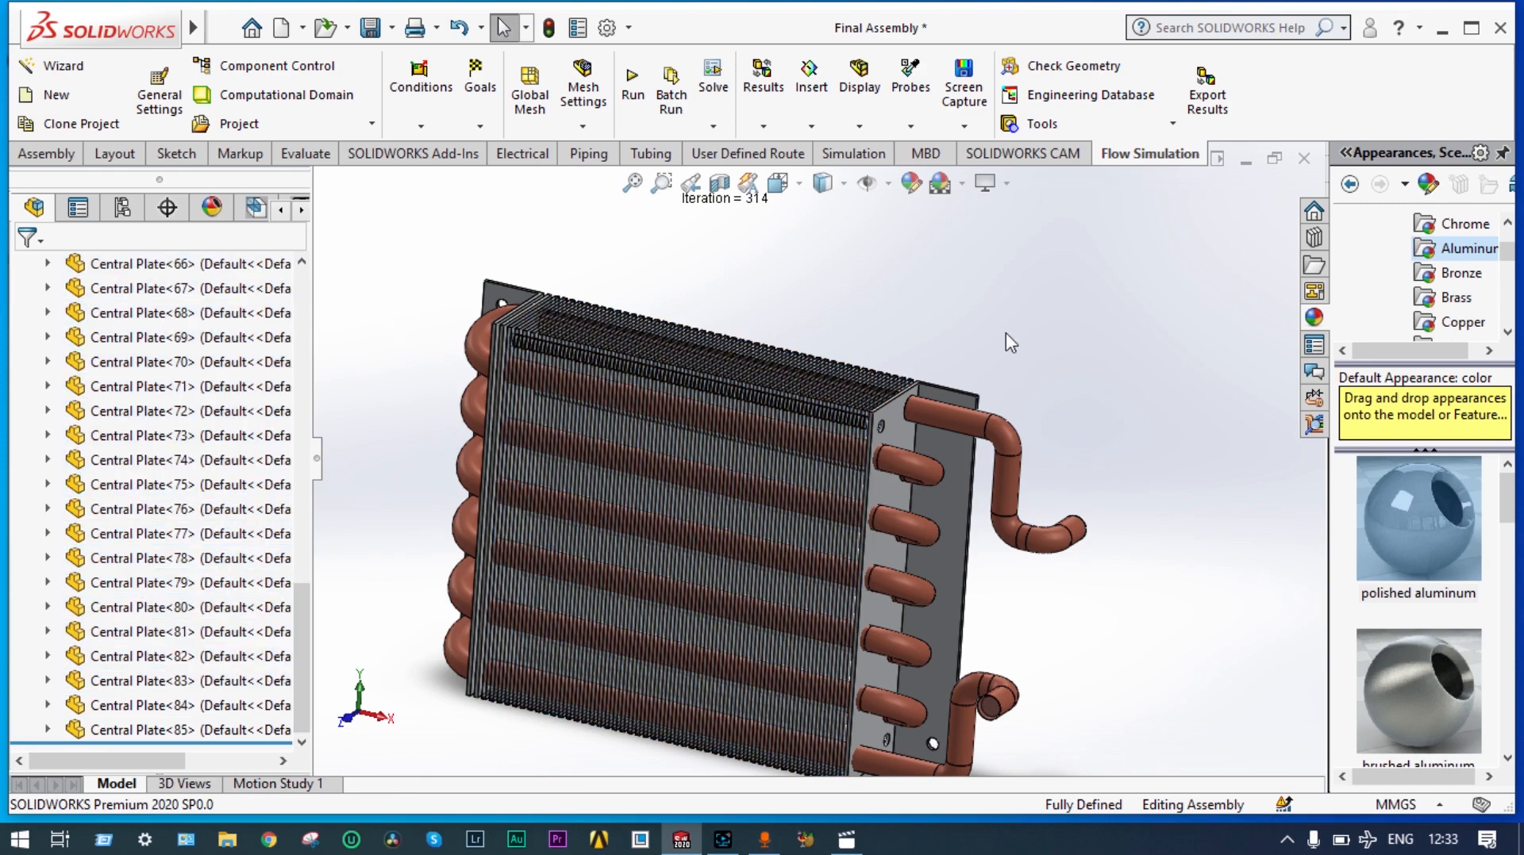
- Make the Back Plate, the Front Plate and the first Central Plate beside the pipe bends transparent
middle_drag(1005, 335, 1037, 300)
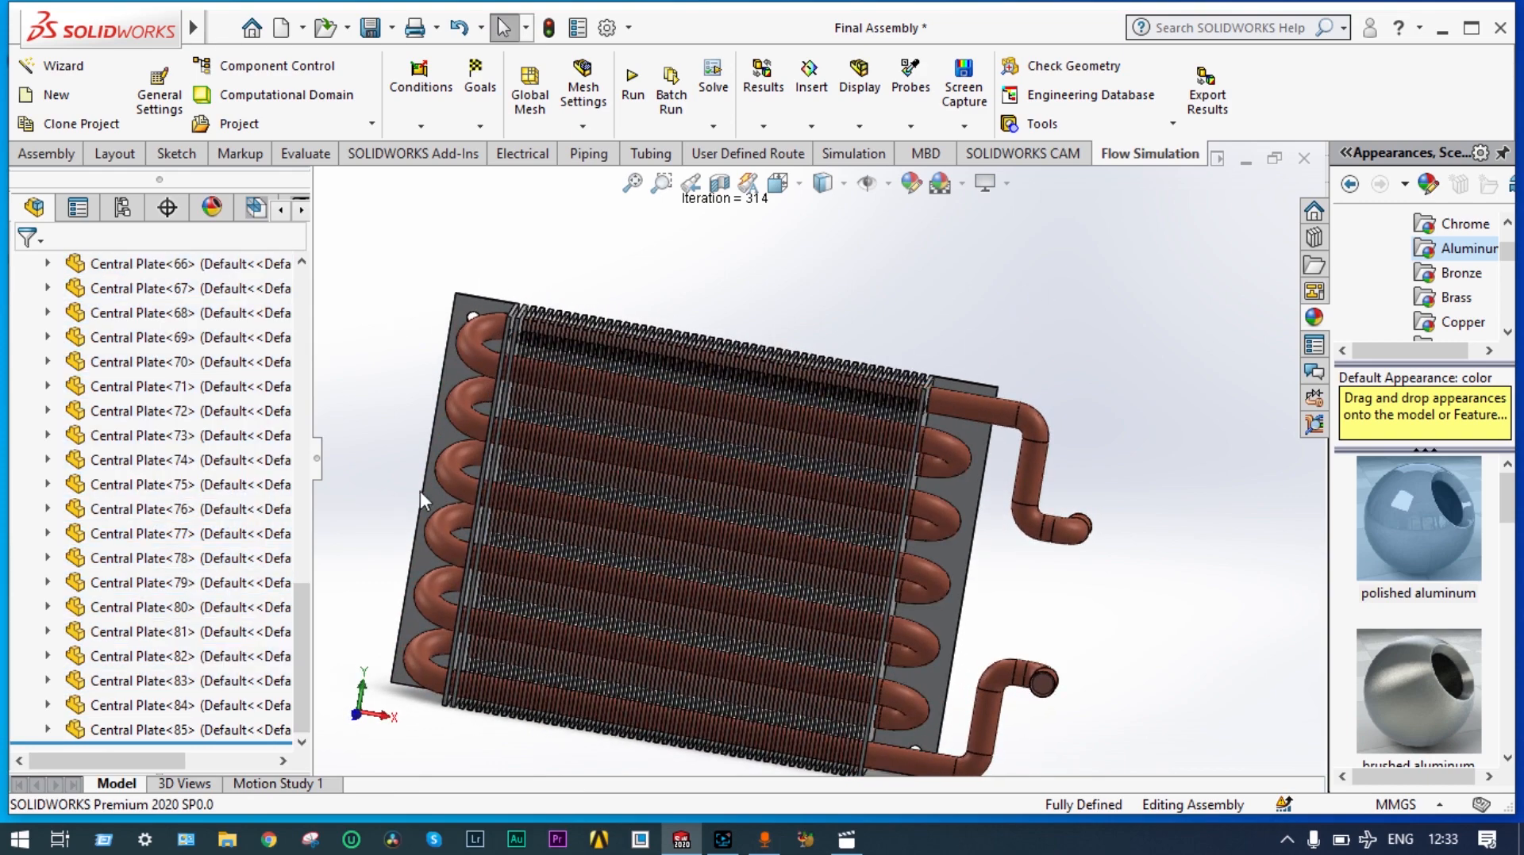
scroll(507, 477, down, 5)
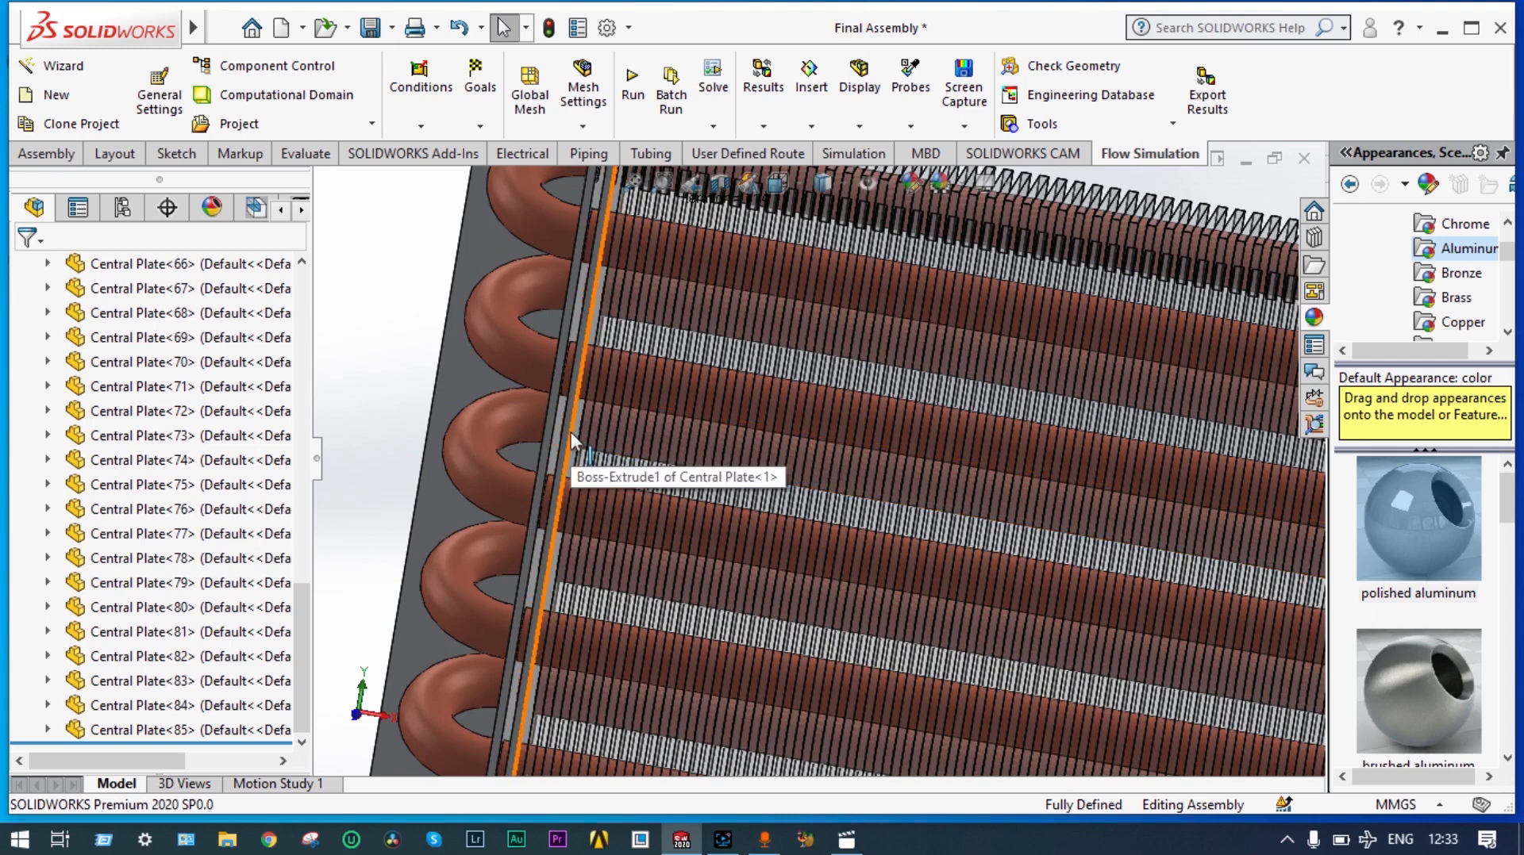
click(569, 431)
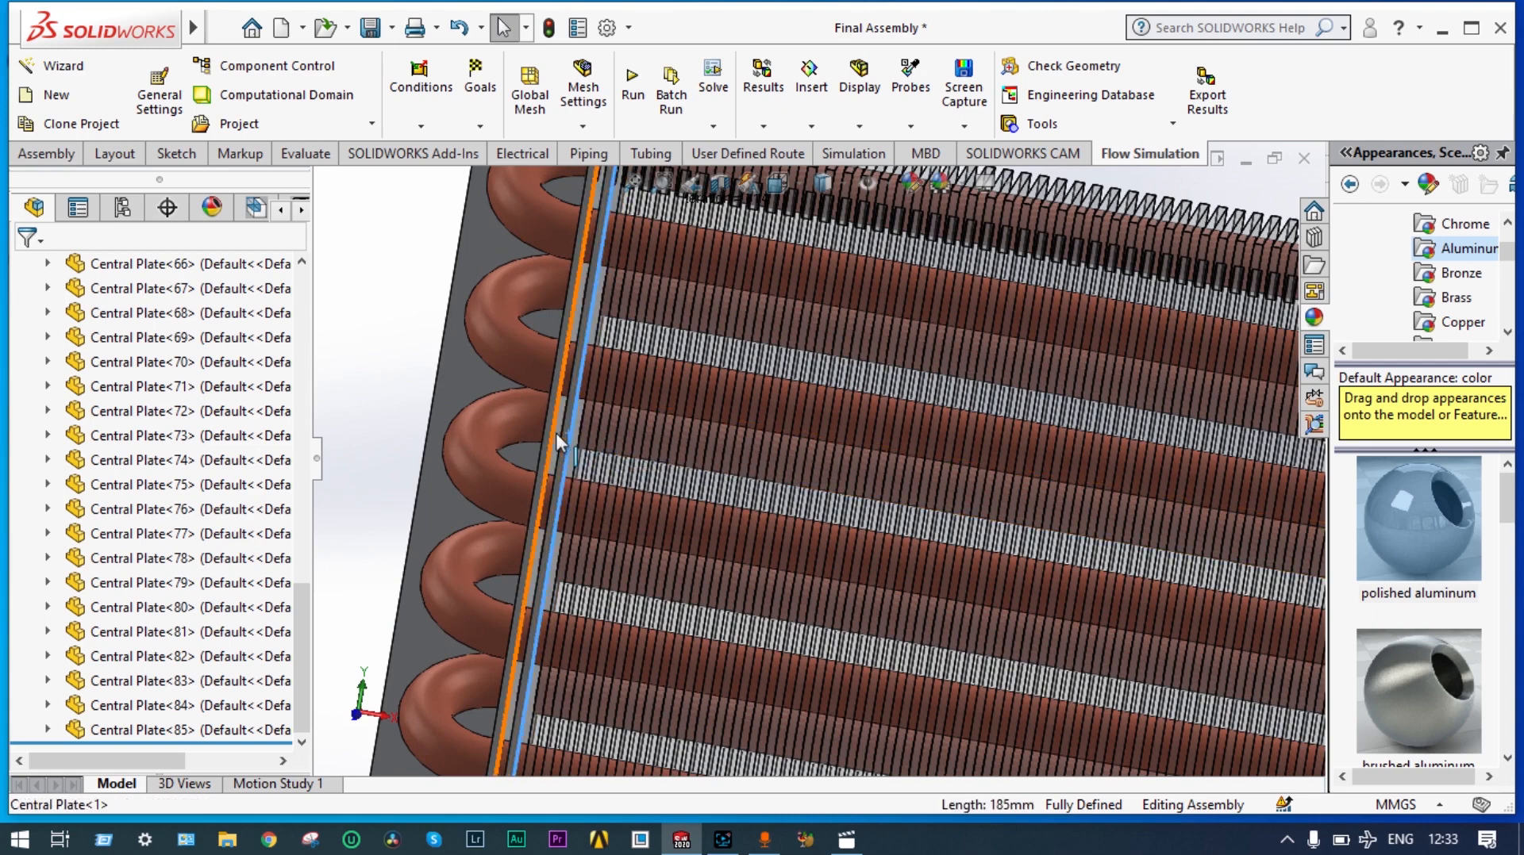
click(549, 437)
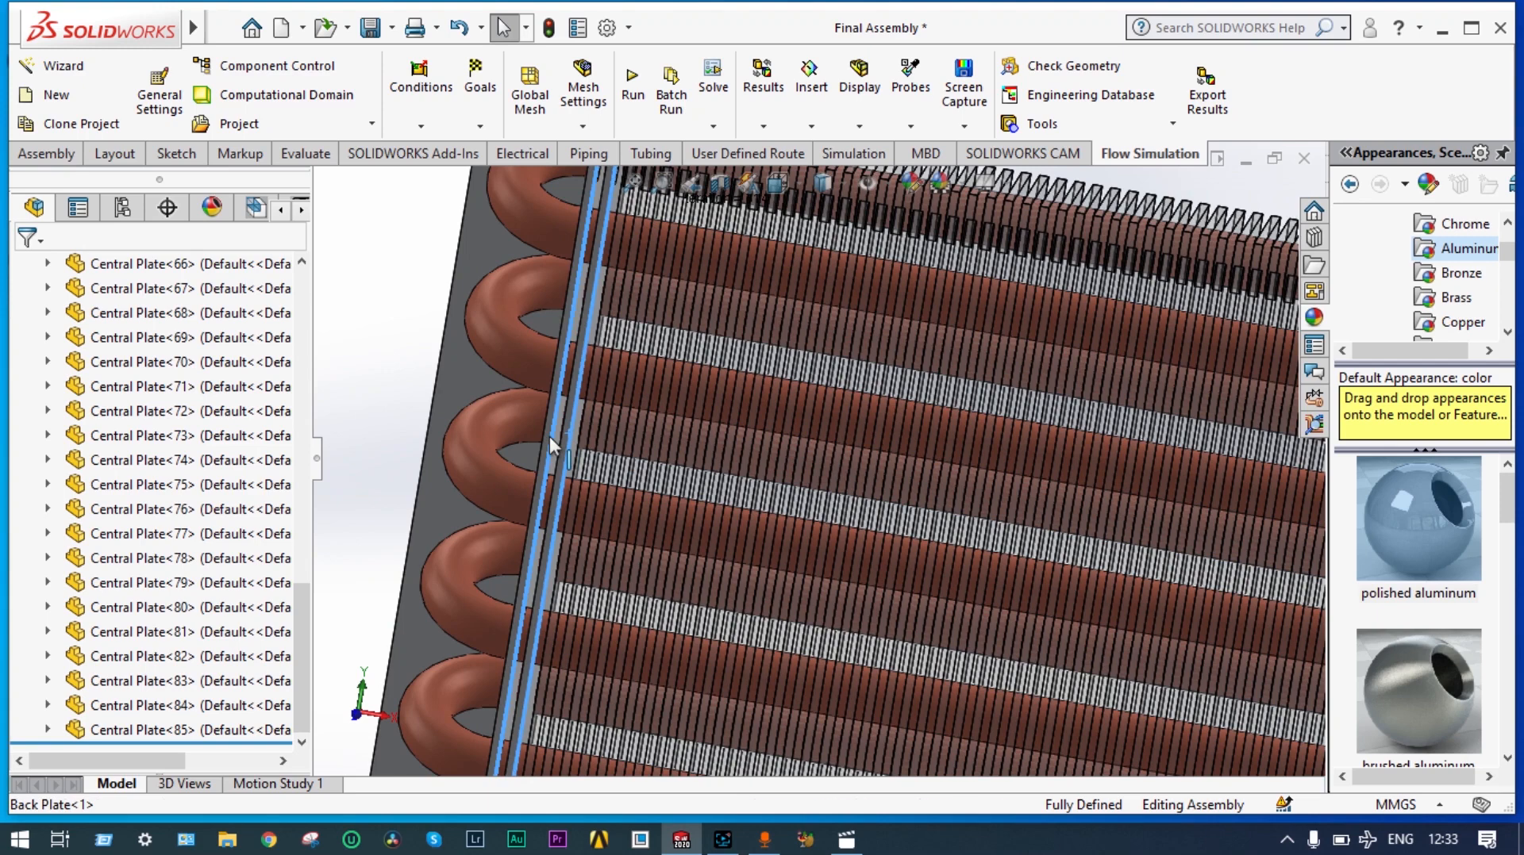
click(469, 380)
scroll(687, 396, up, 5)
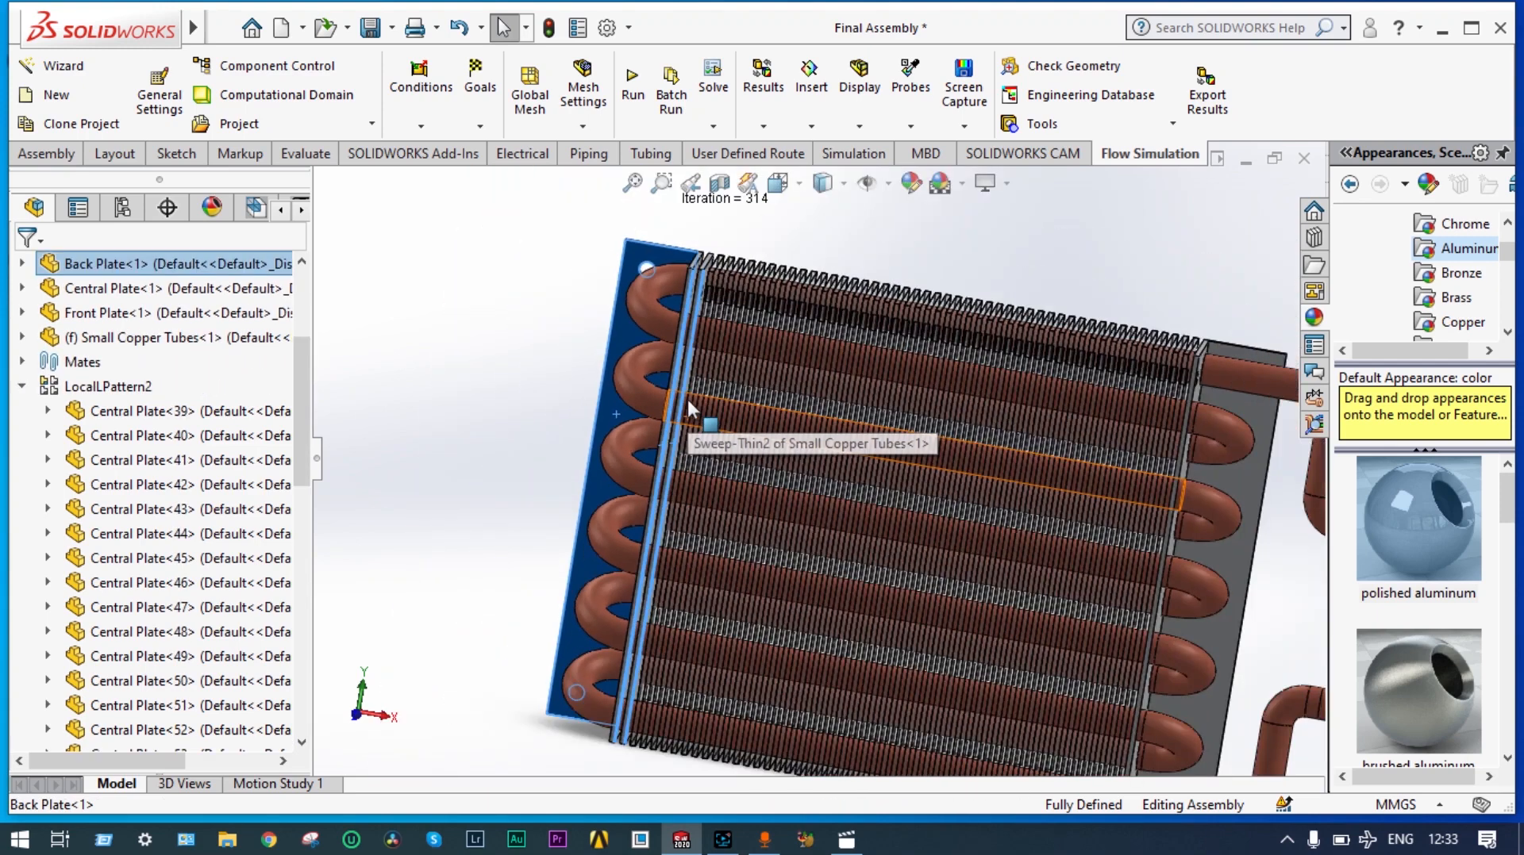
ctrl+click(1251, 412)
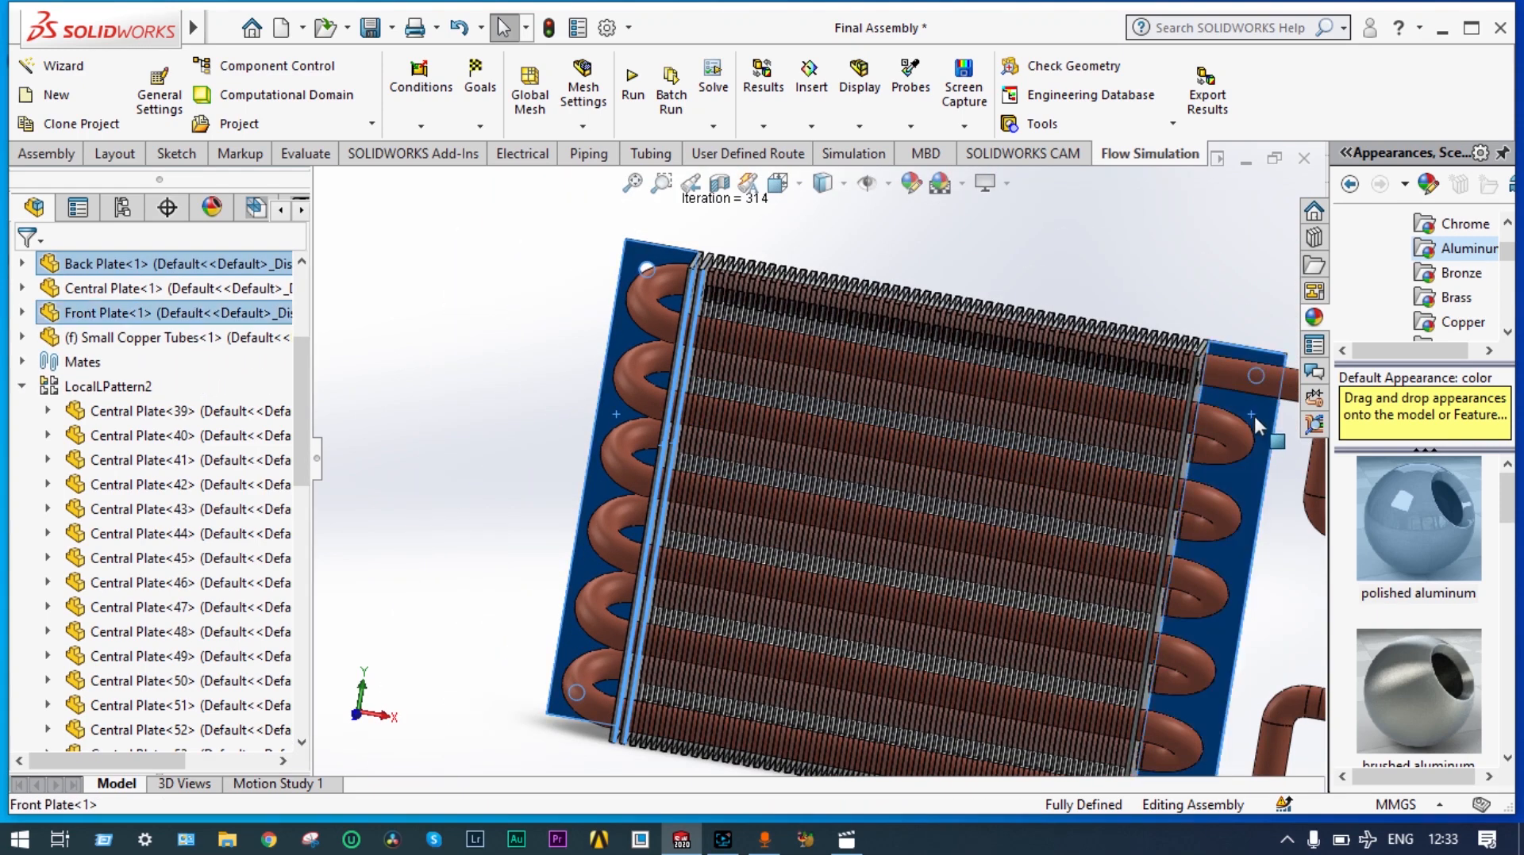
scroll(1254, 414, up, 3)
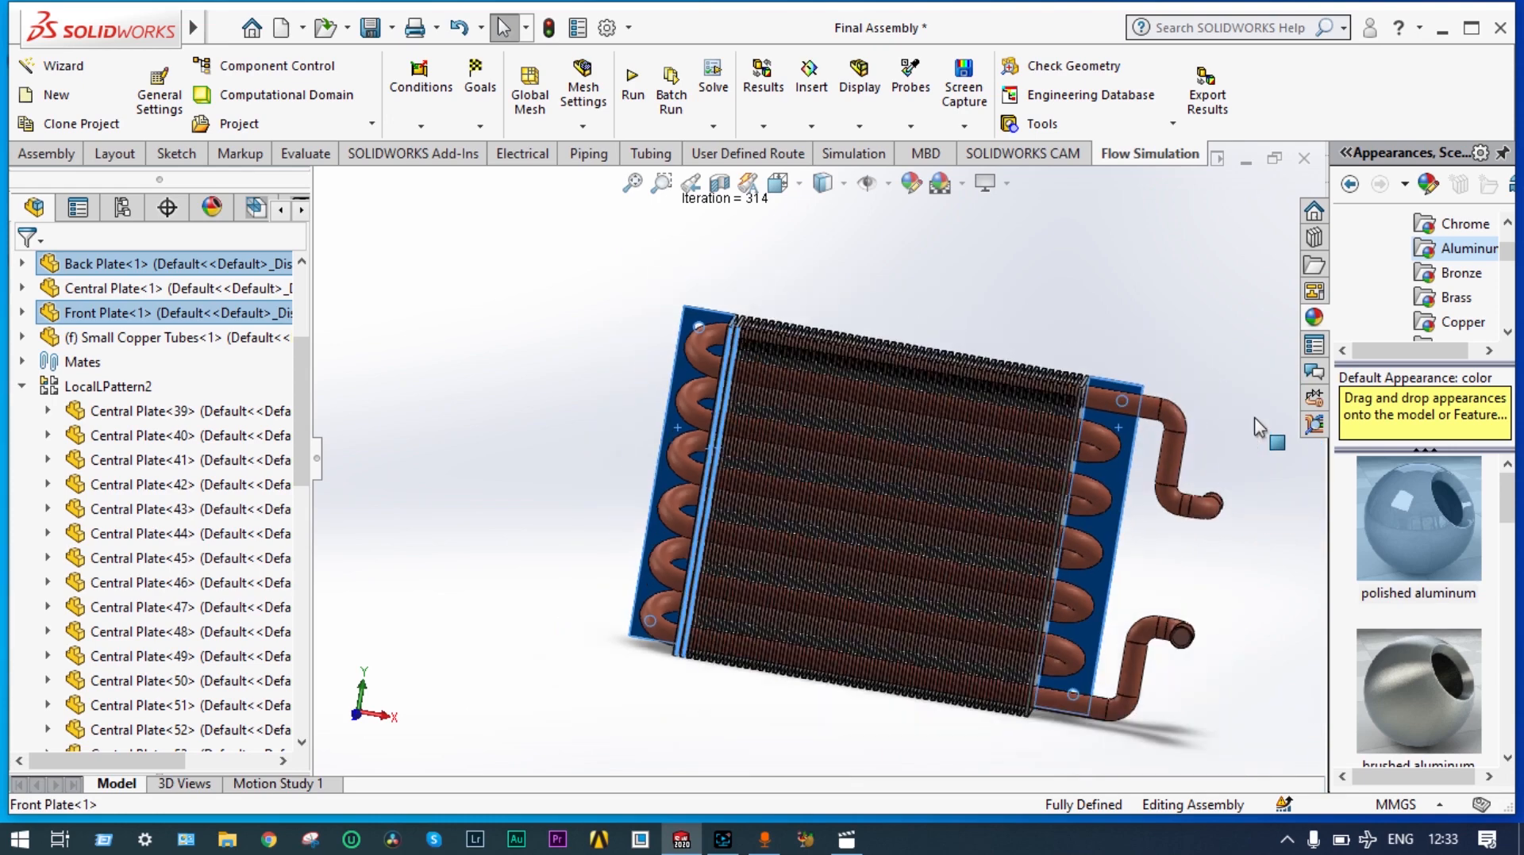
click(1121, 429)
right_click(1121, 428)
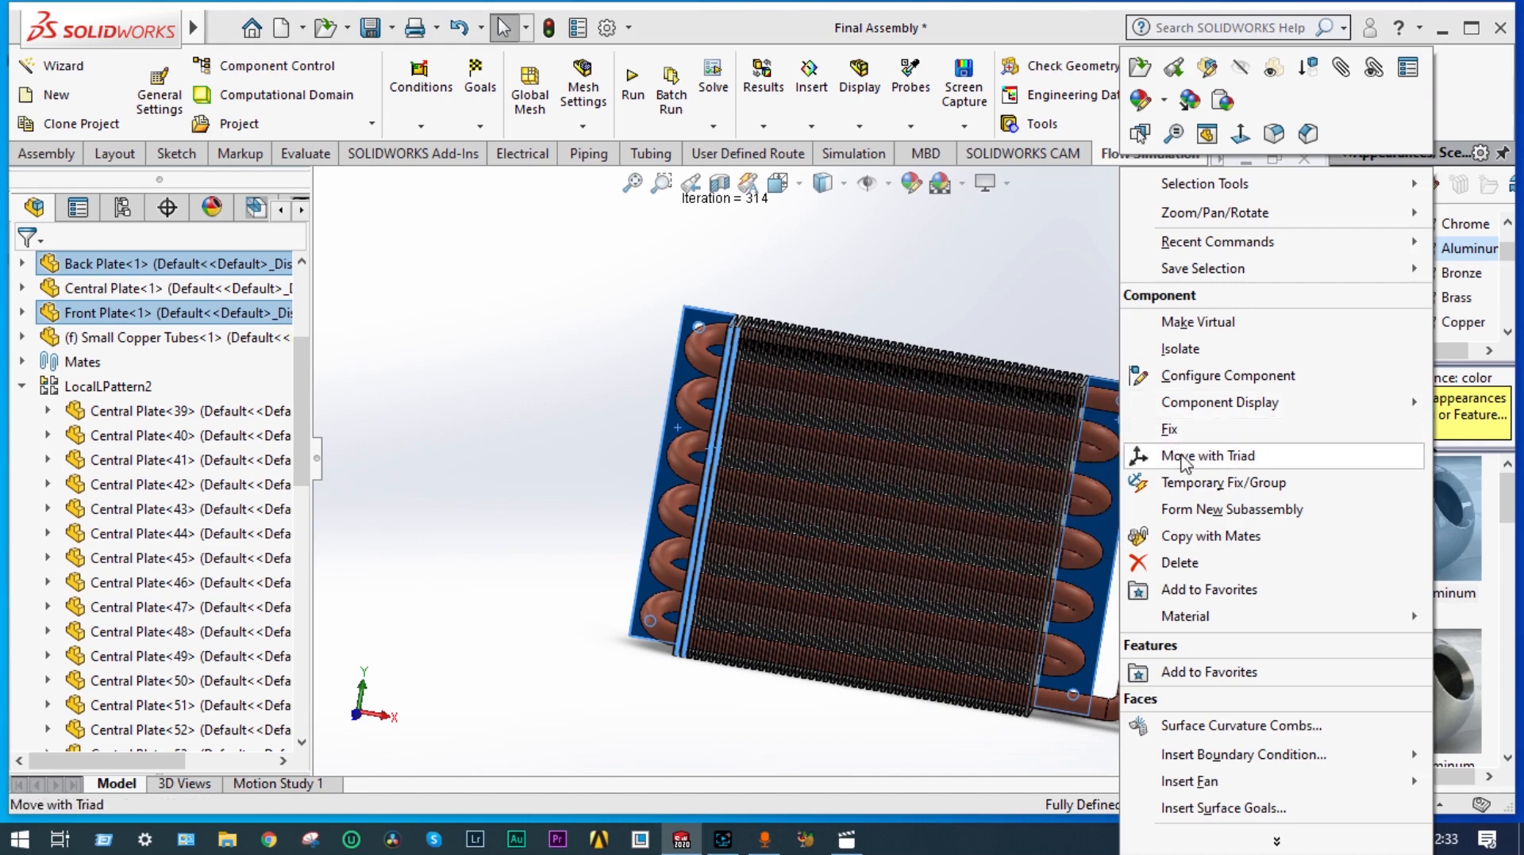
click(1271, 75)
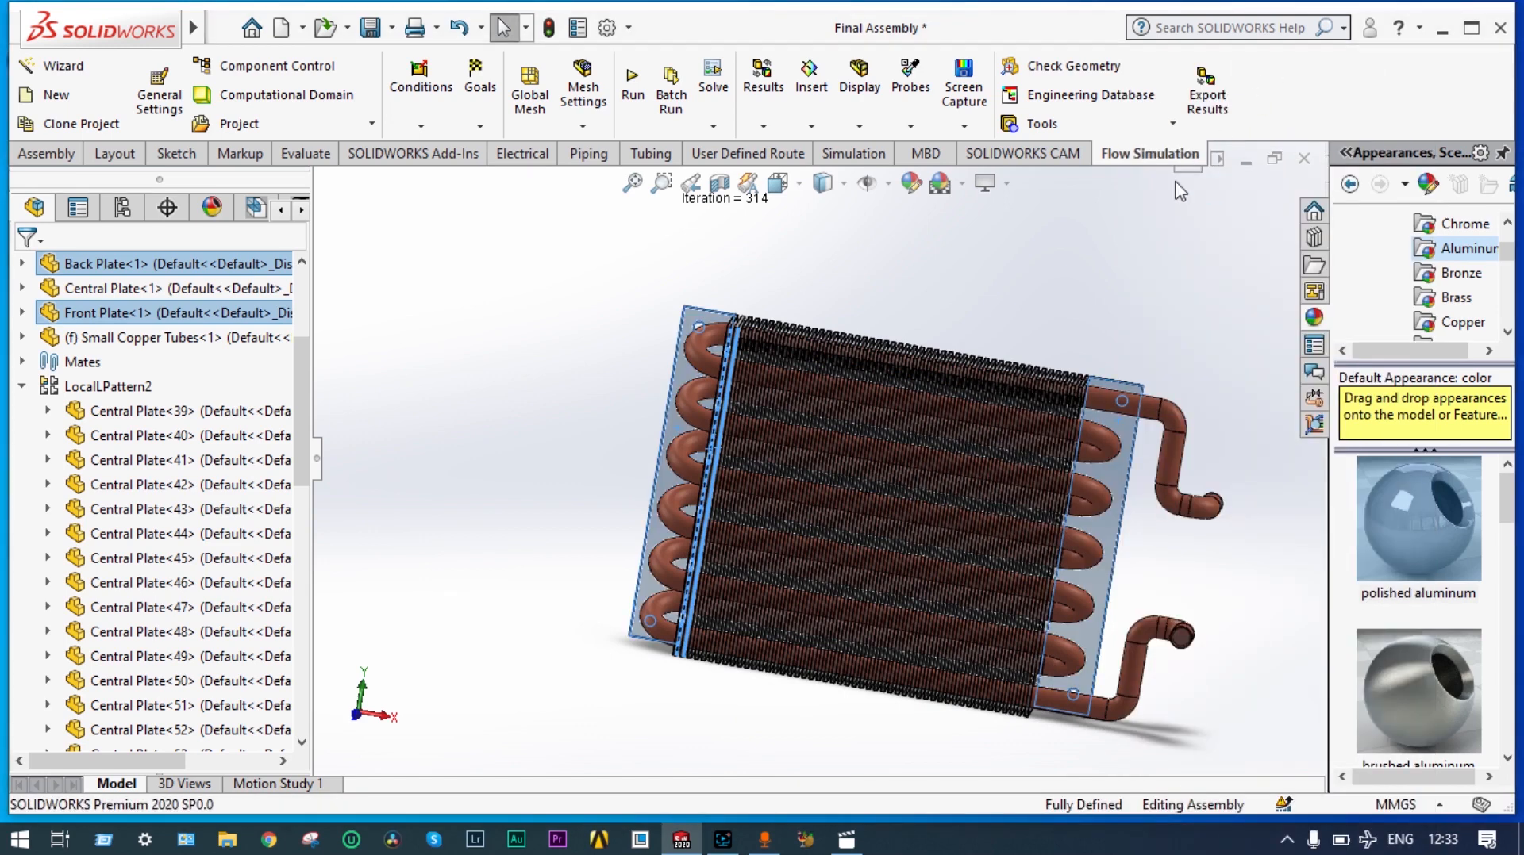
click(1141, 216)
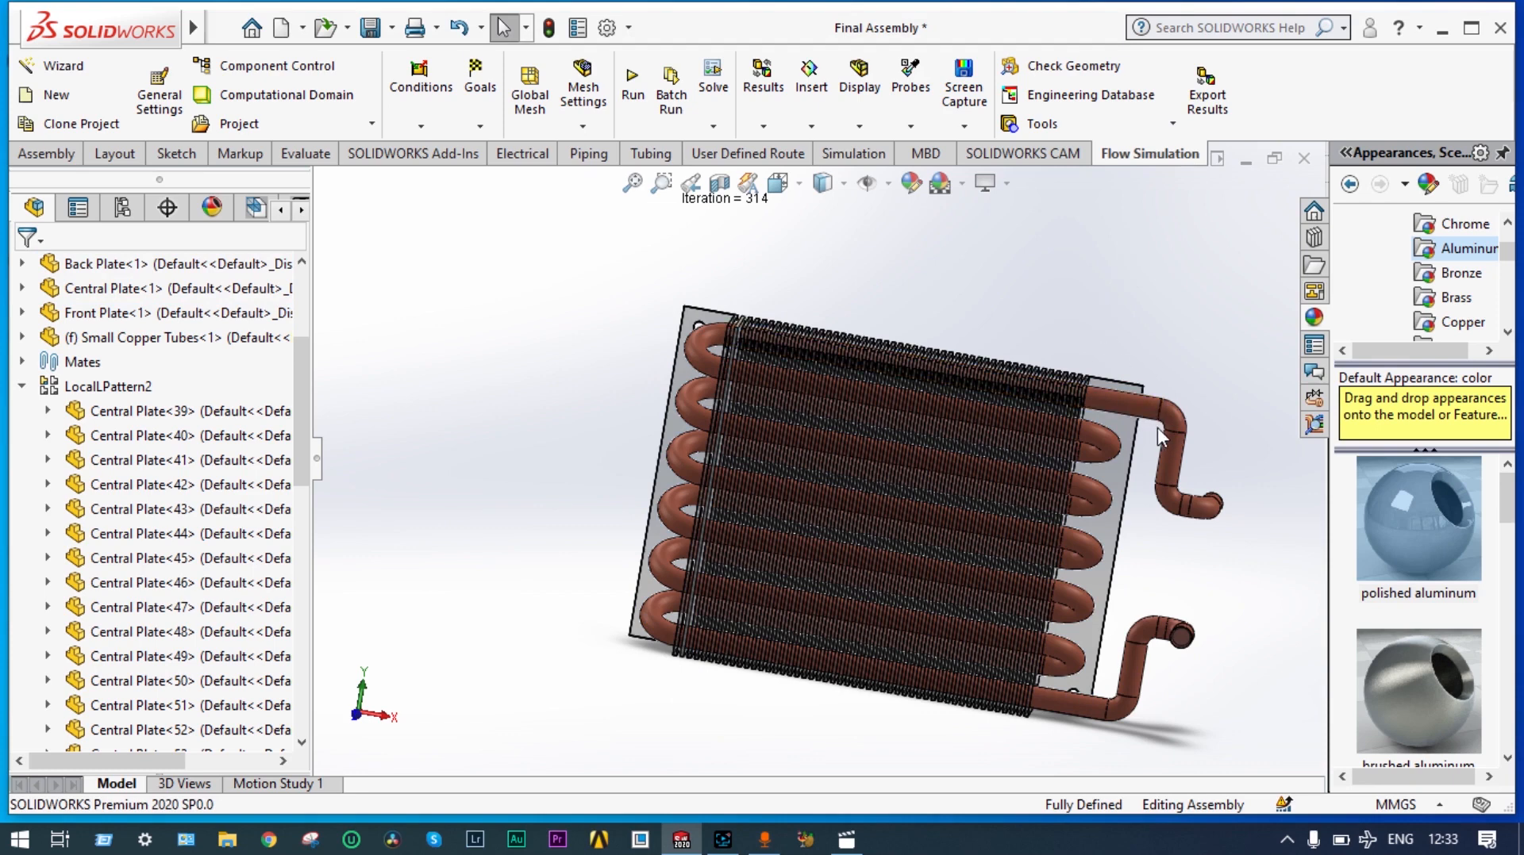
- Make the Small Copper Tubes component transparent
drag(320, 454, 317, 395)
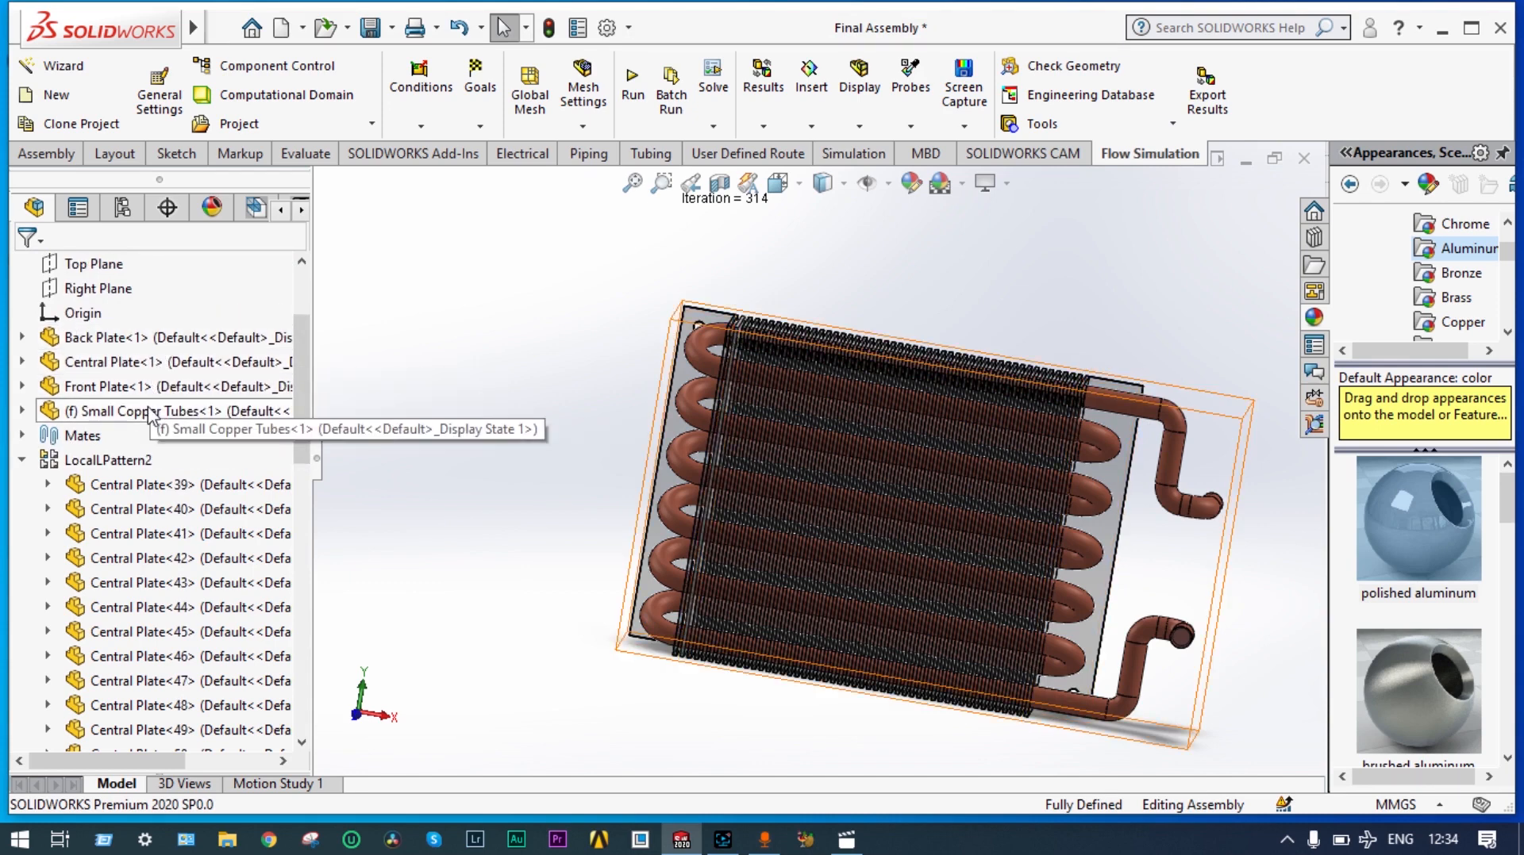
right_click(136, 421)
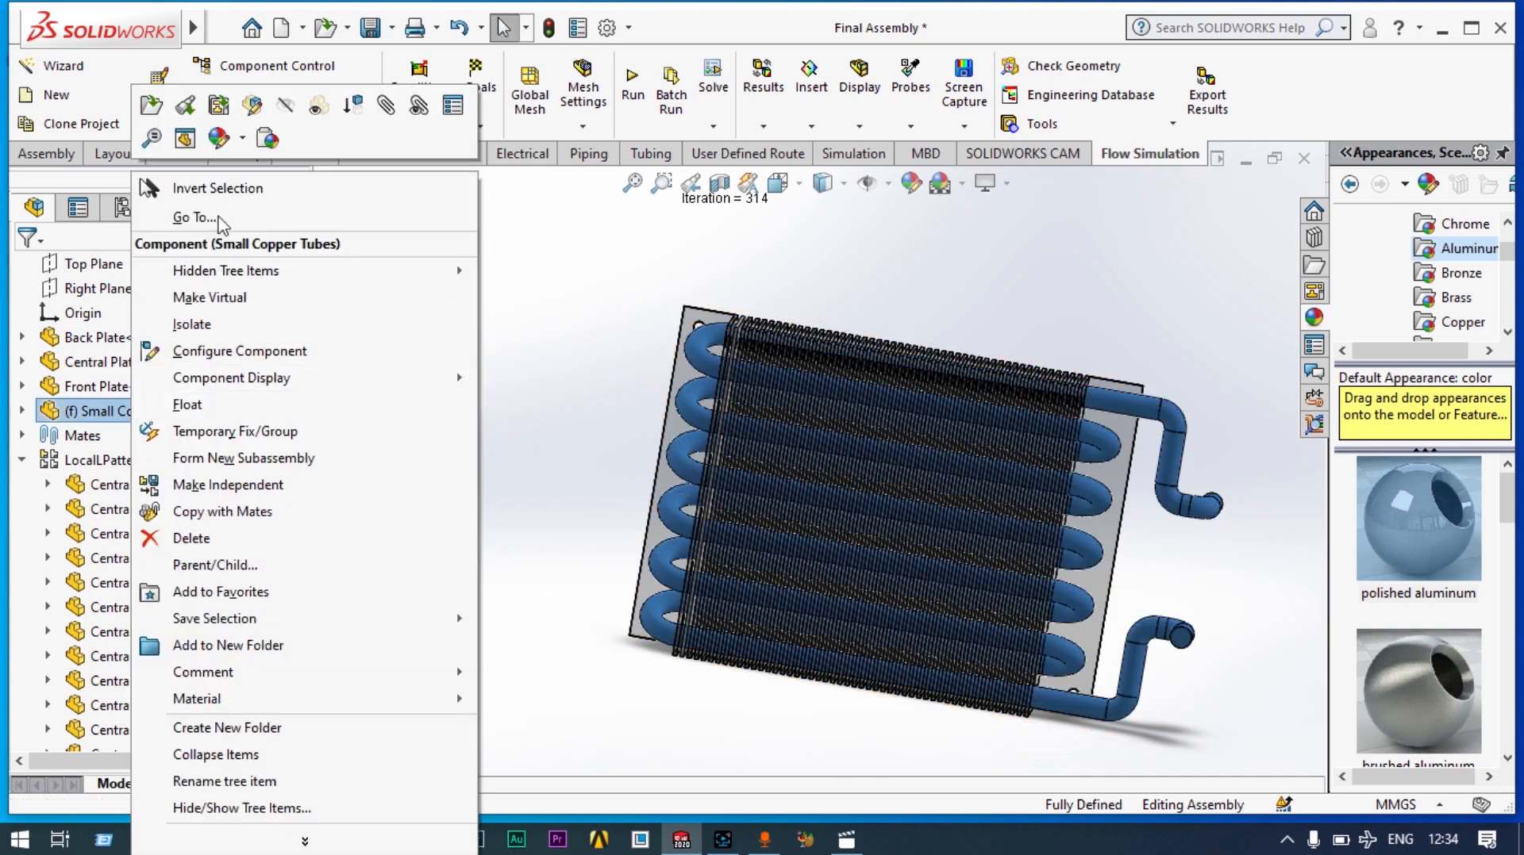
click(317, 119)
click(773, 310)
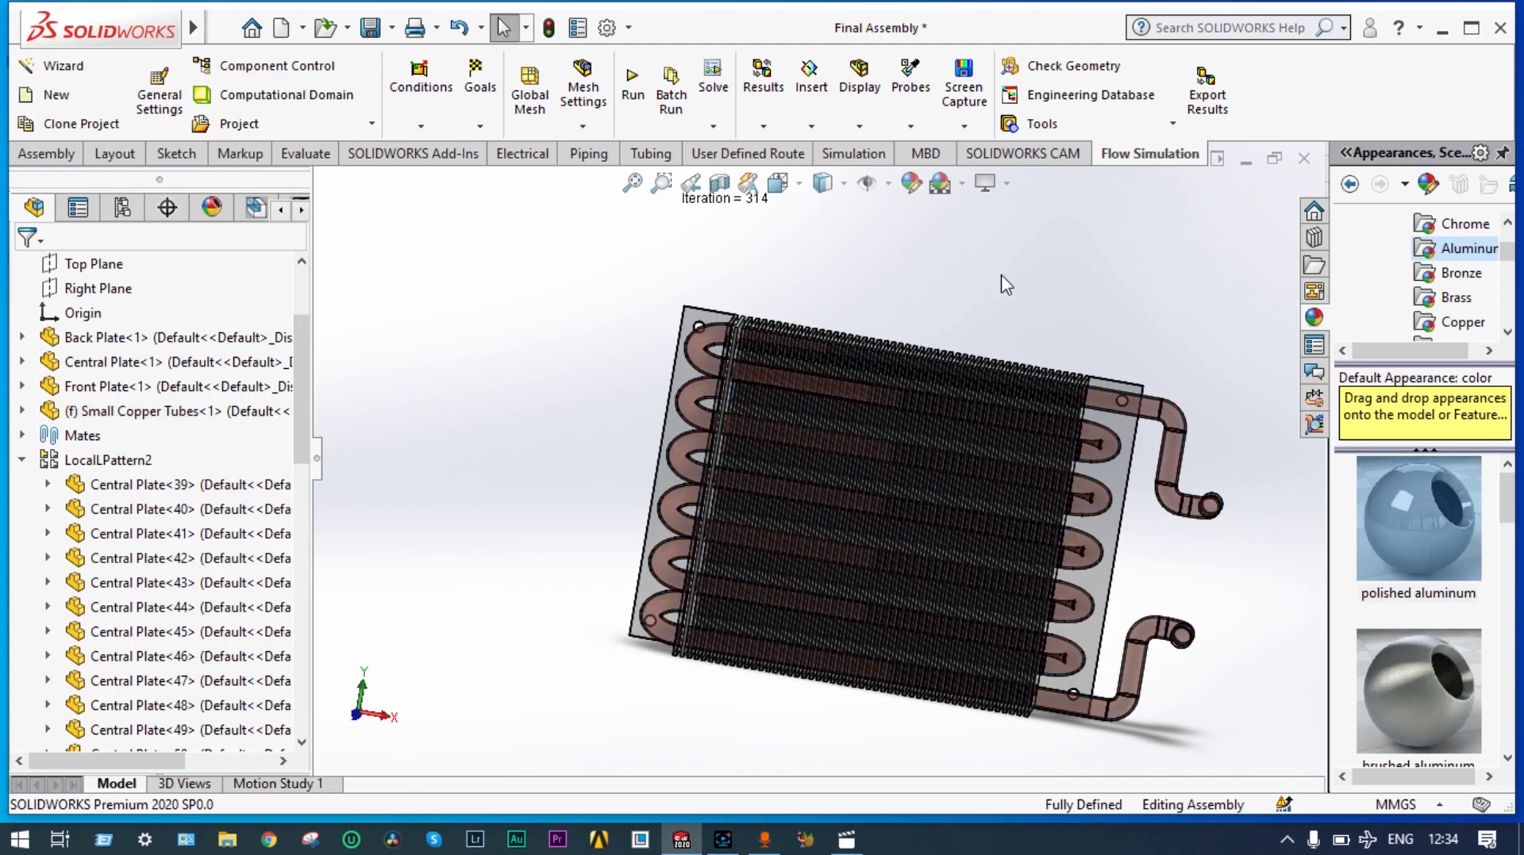
middle_drag(1002, 283, 977, 258)
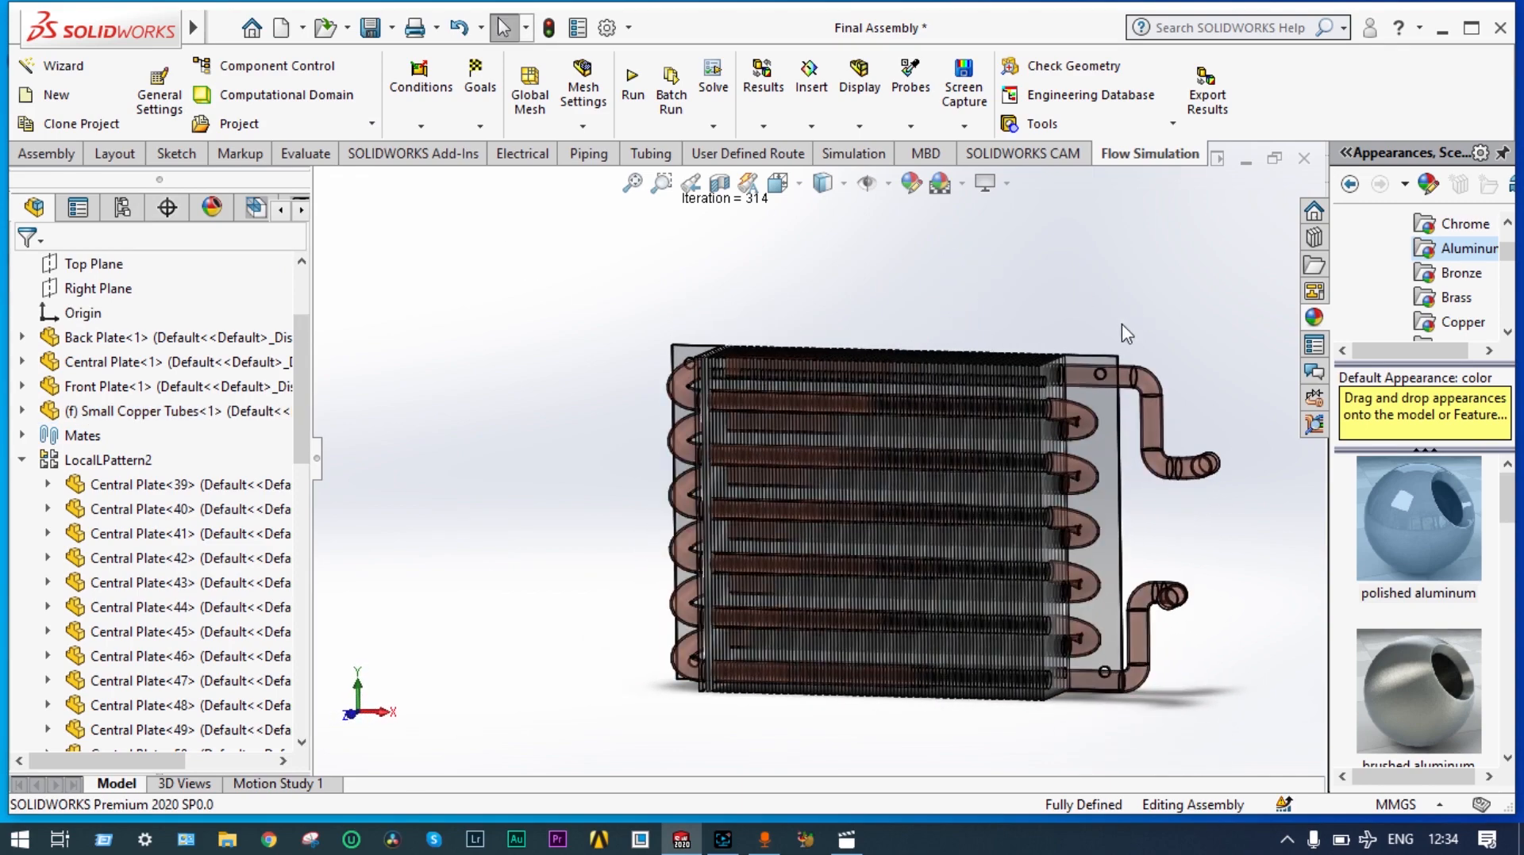
middle_drag(1121, 323, 1150, 349)
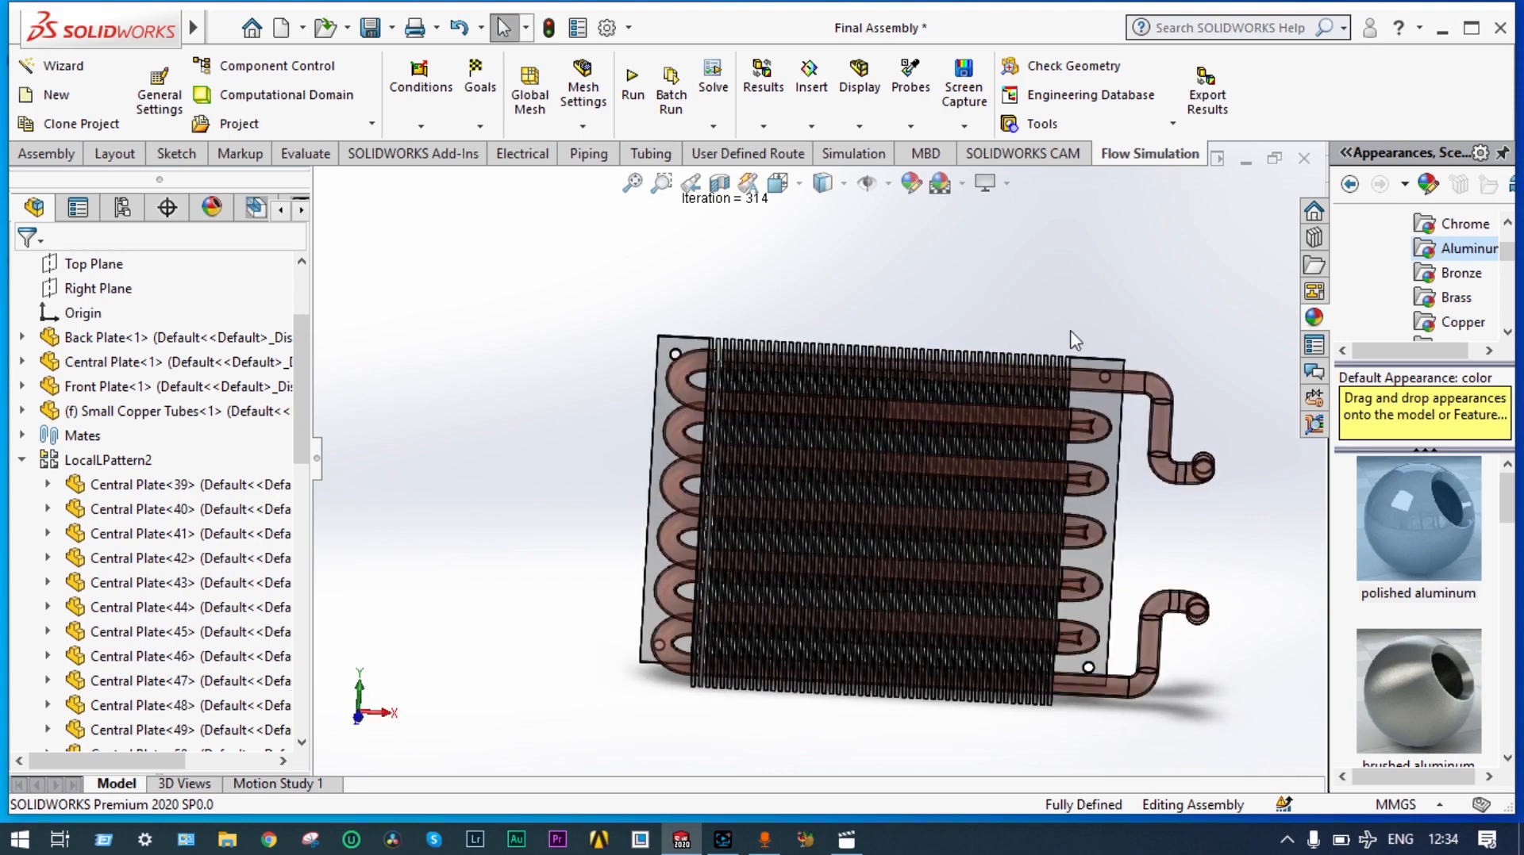
- Play Cut Plot 1 to sweep the fluid temperature contours through the coil, and clear and hide the plot
click(301, 211)
click(301, 210)
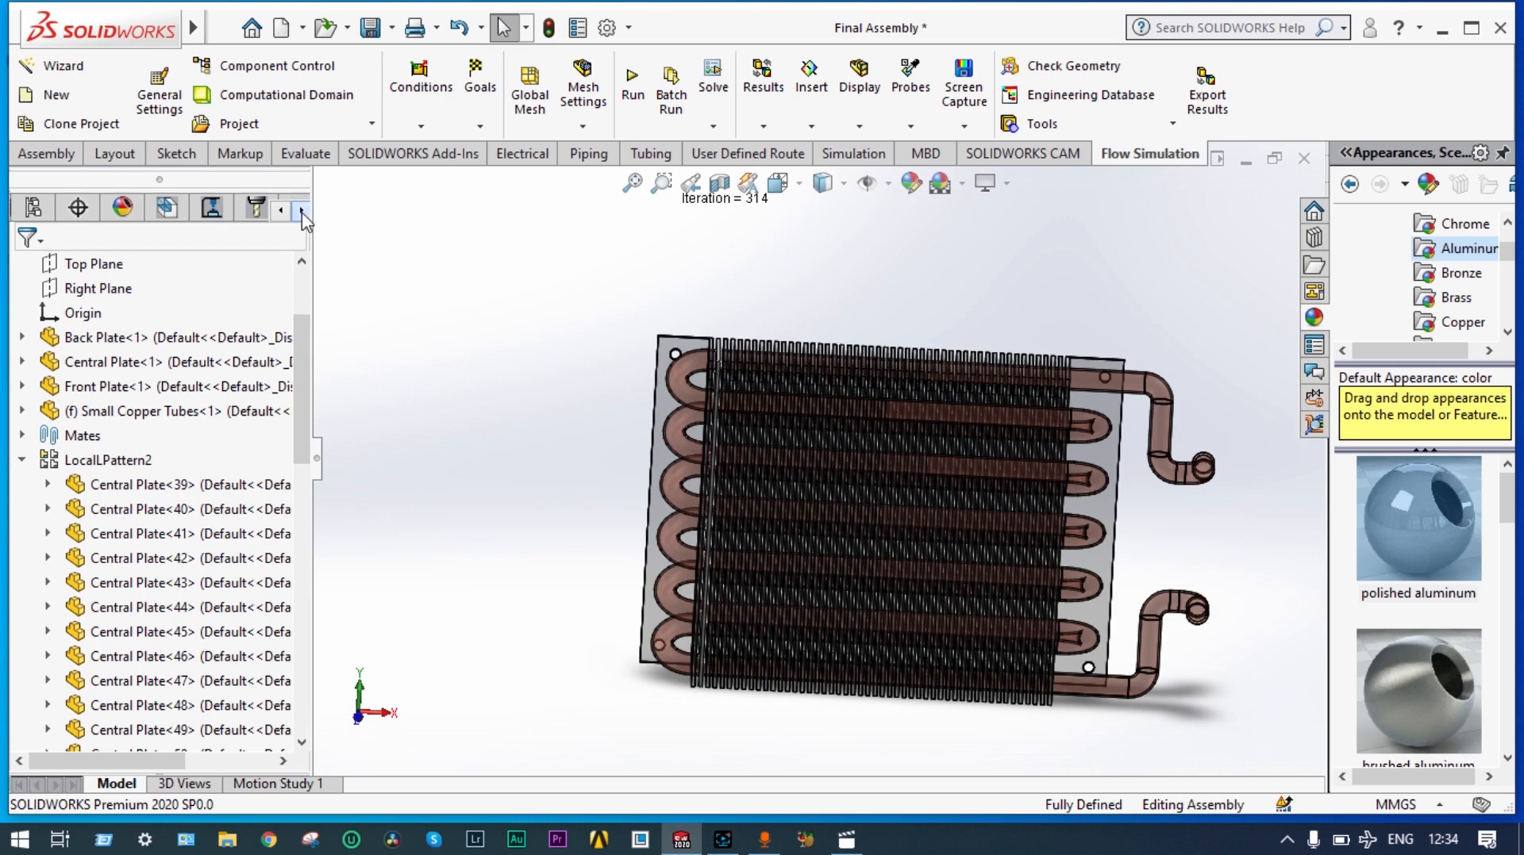
click(302, 210)
click(302, 210)
click(211, 209)
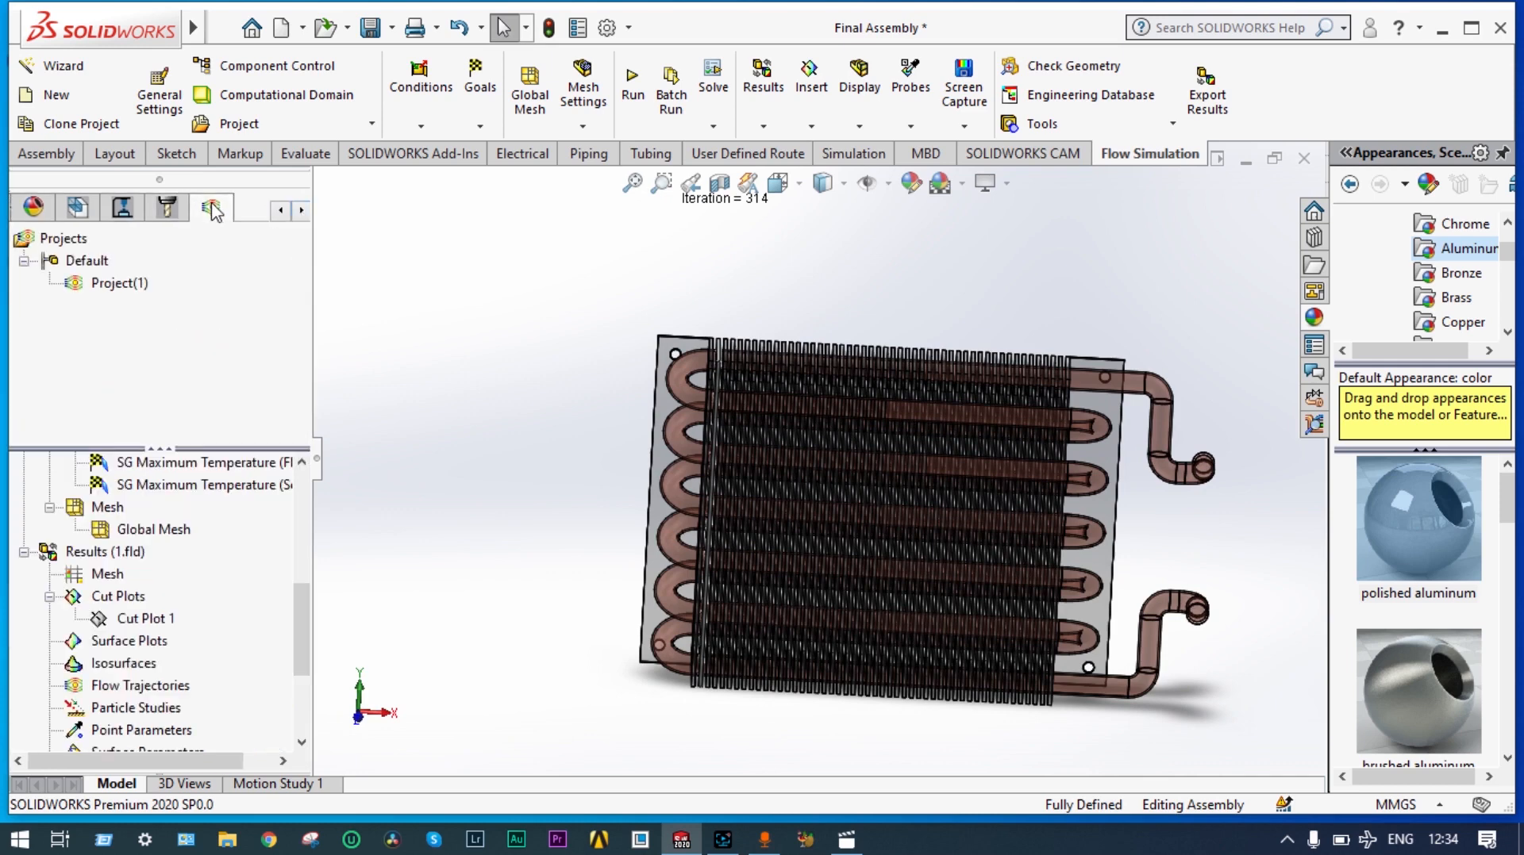
drag(308, 607, 308, 648)
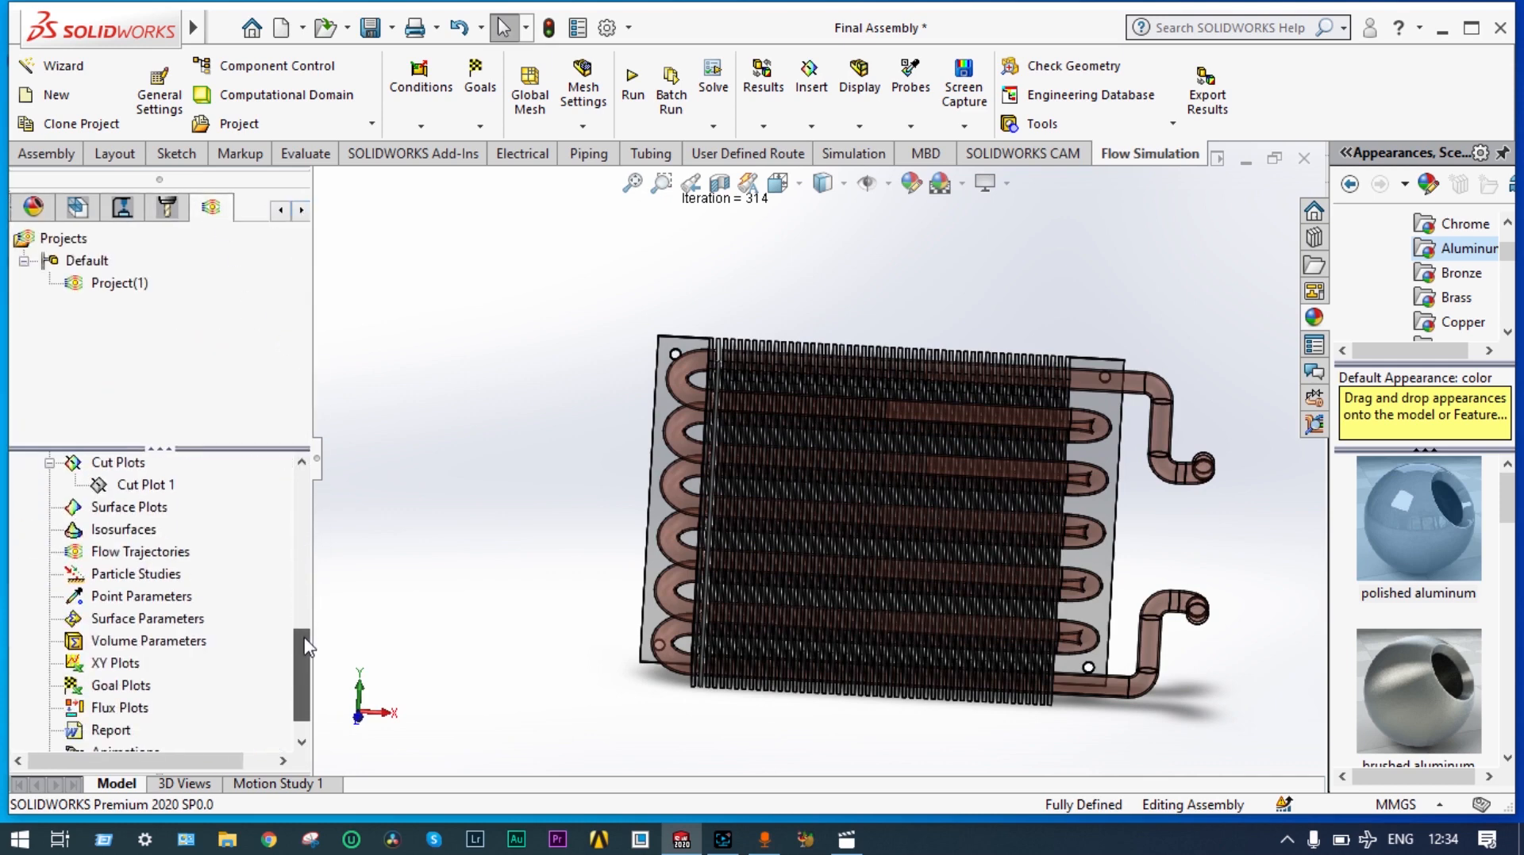
scroll(308, 647, up, 1)
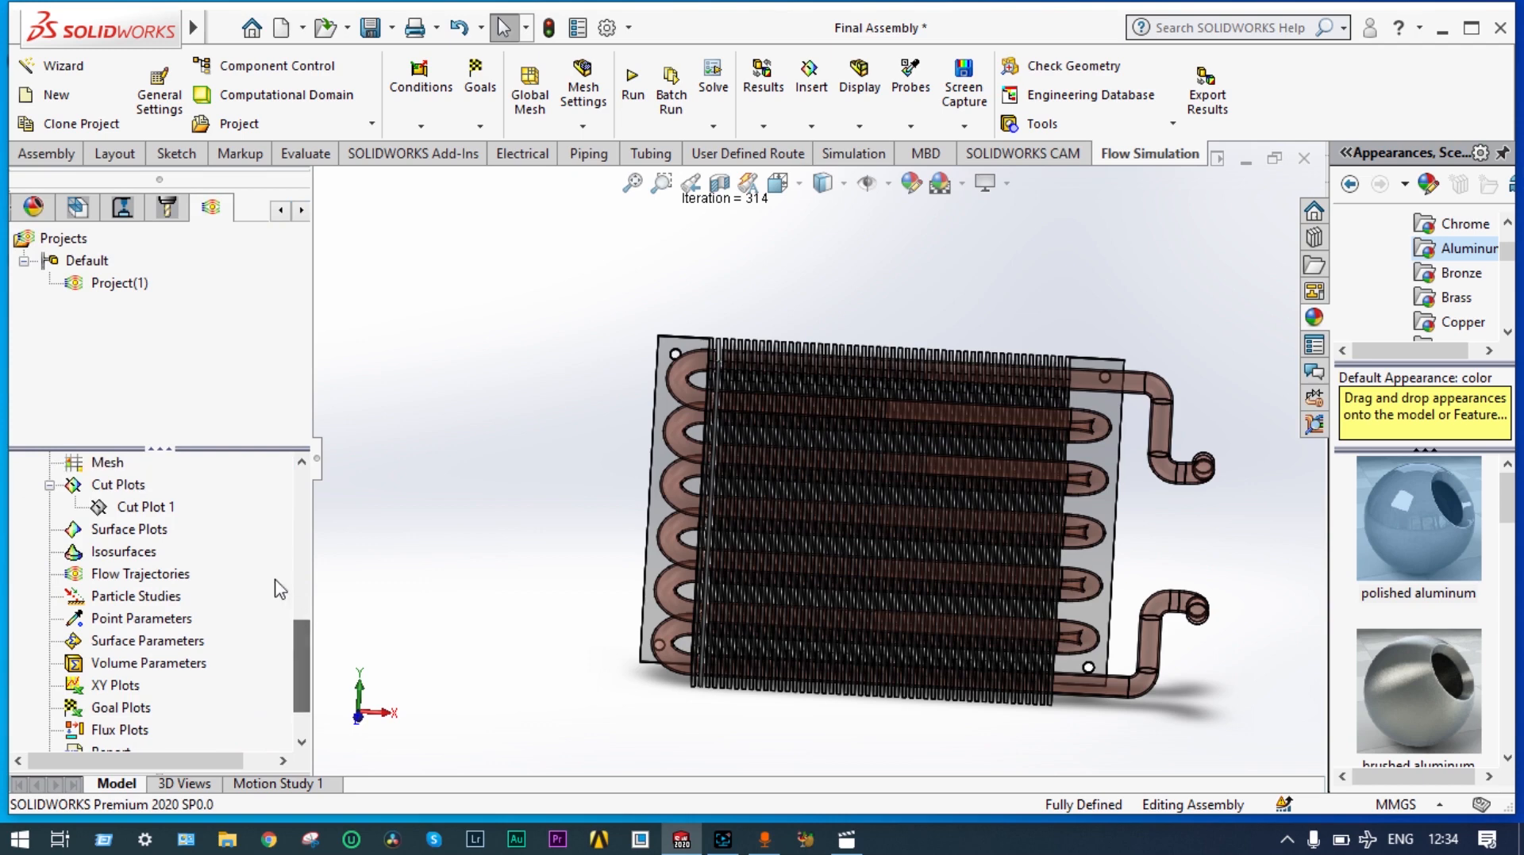
right_click(168, 509)
click(223, 647)
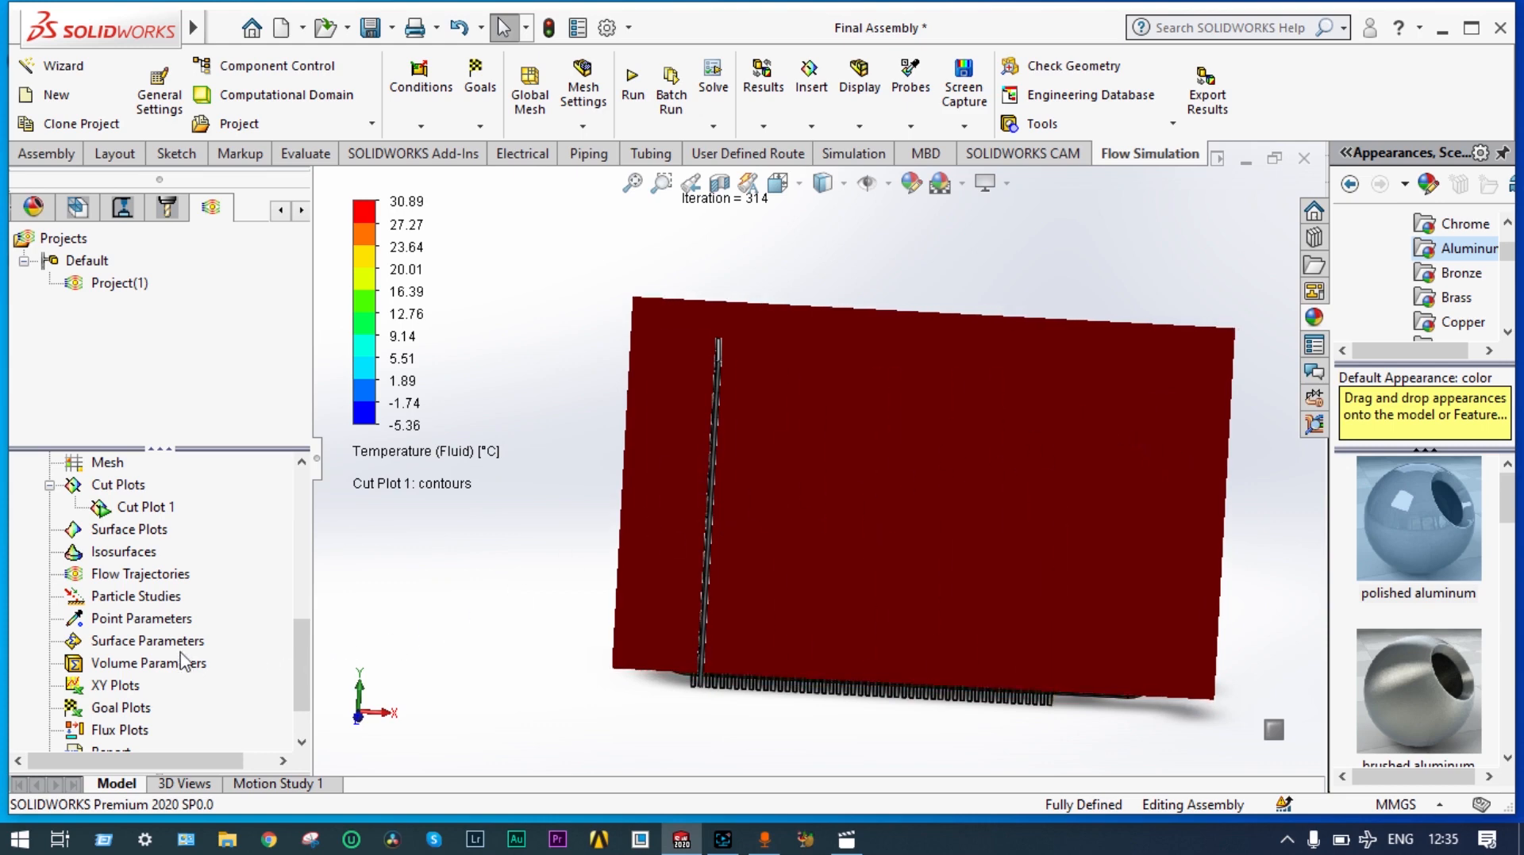
right_click(136, 514)
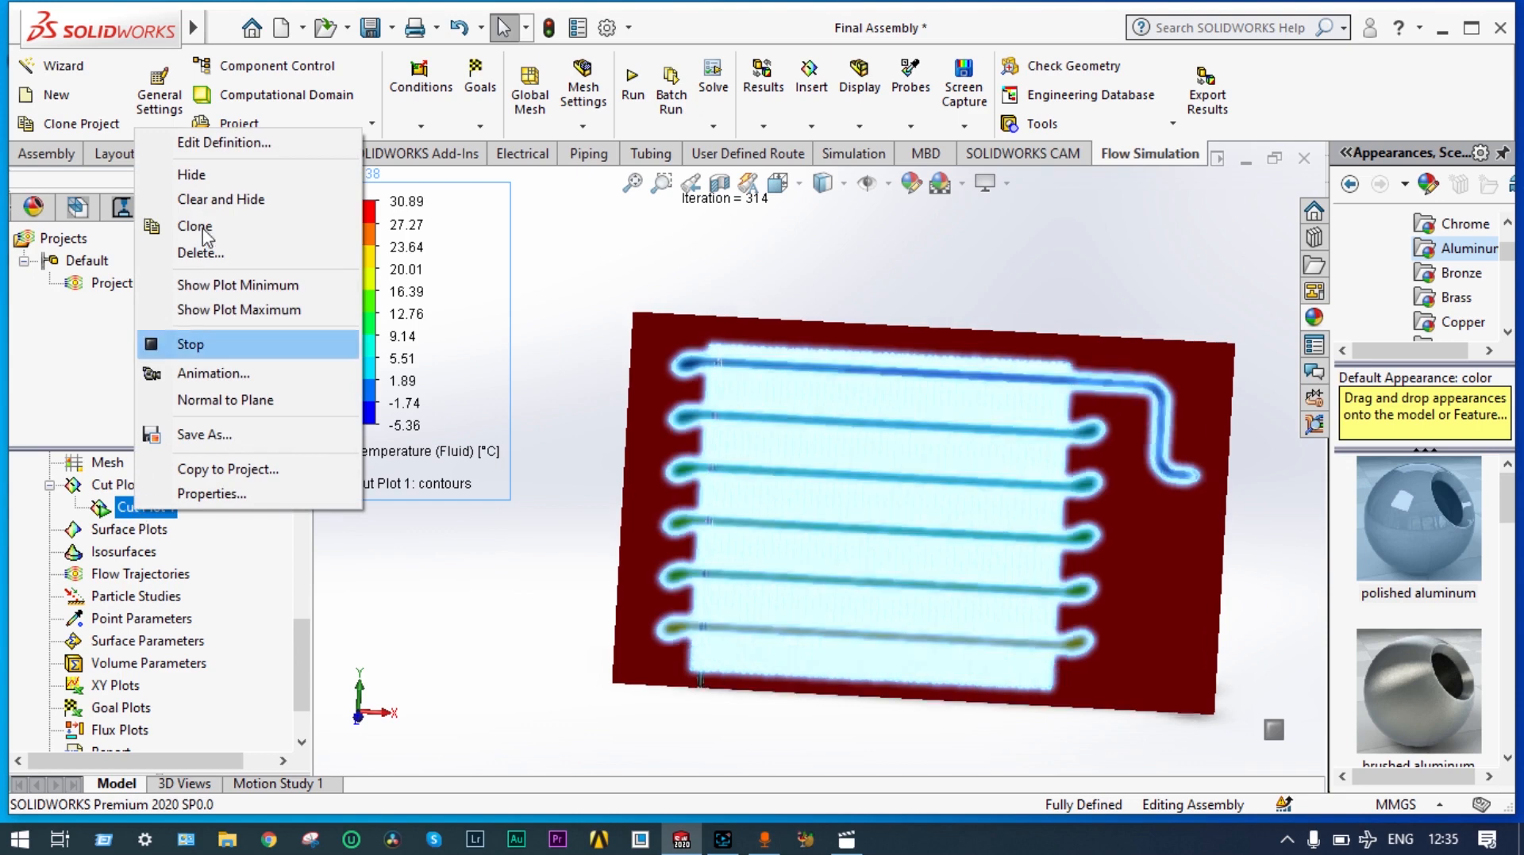
click(208, 205)
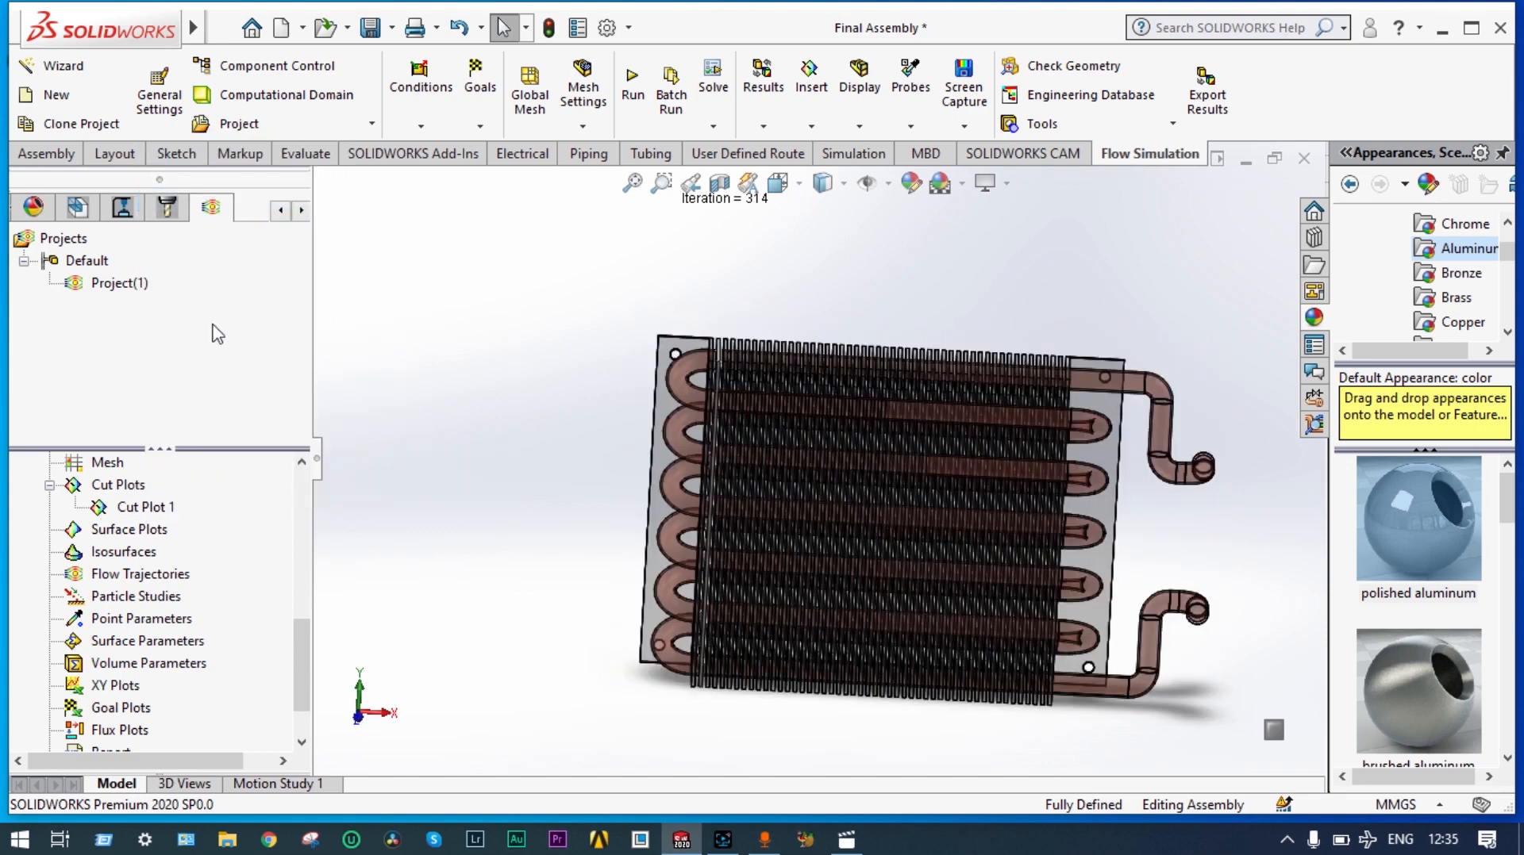
- Edit Cut Plot 1 so its Front Plane section is offset about 0.0634 m, through the middle of the coil's depth
right_click(157, 516)
click(212, 555)
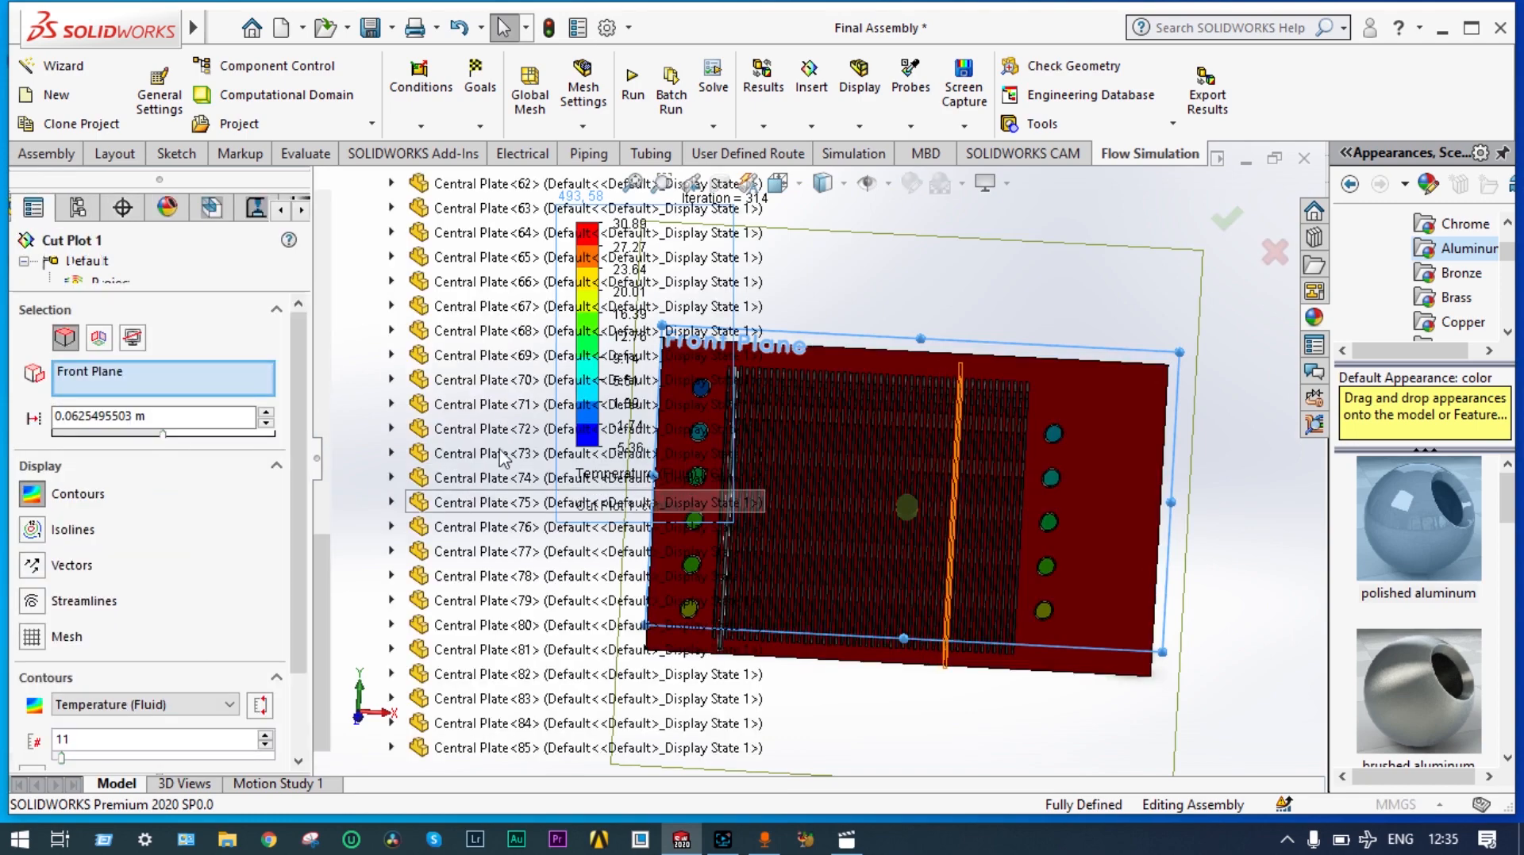
middle_drag(1061, 308, 851, 236)
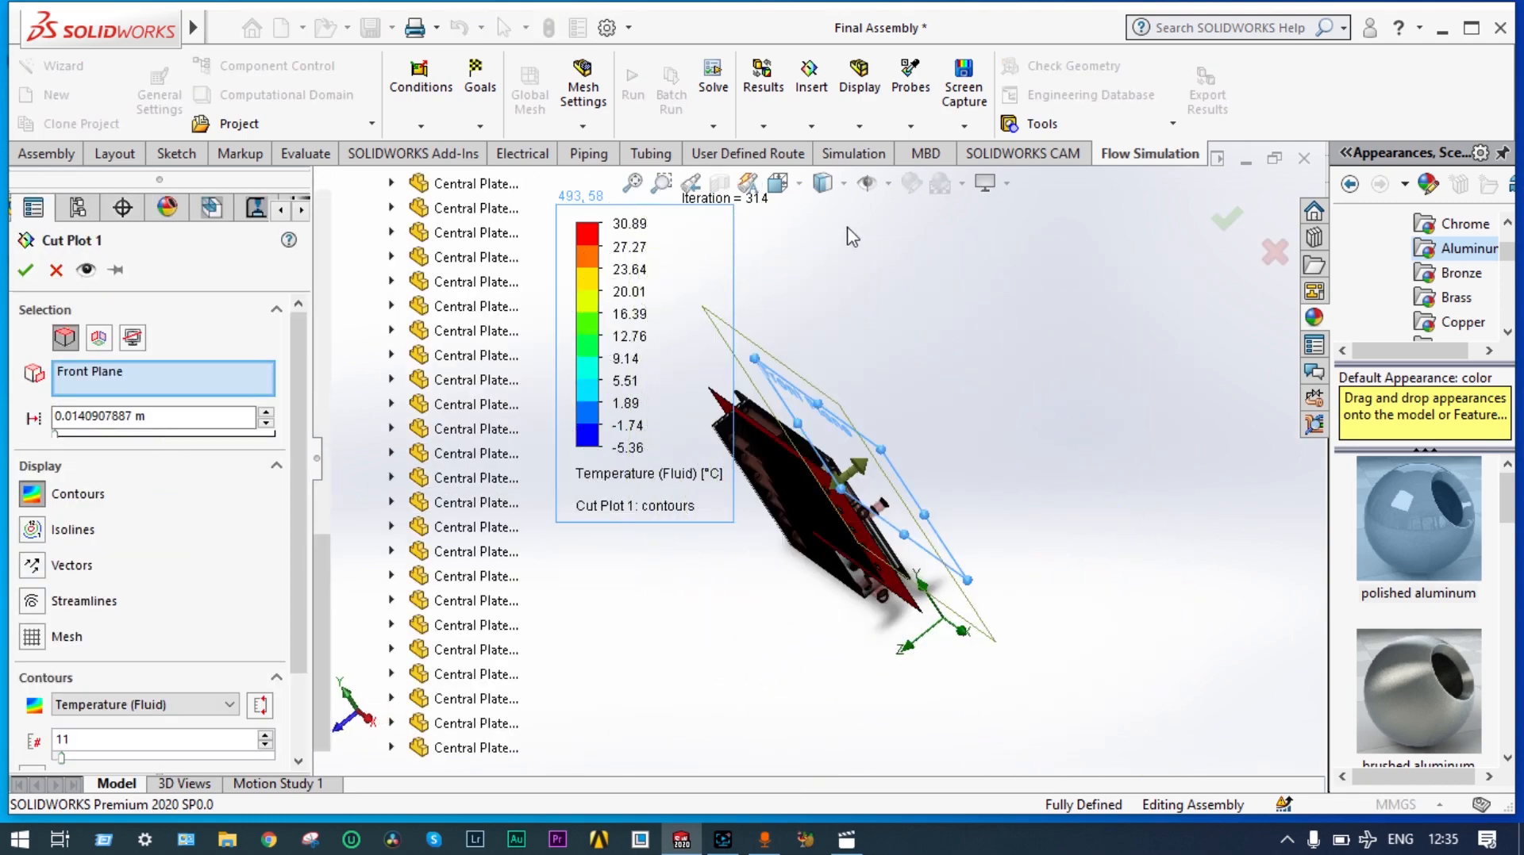
click(796, 188)
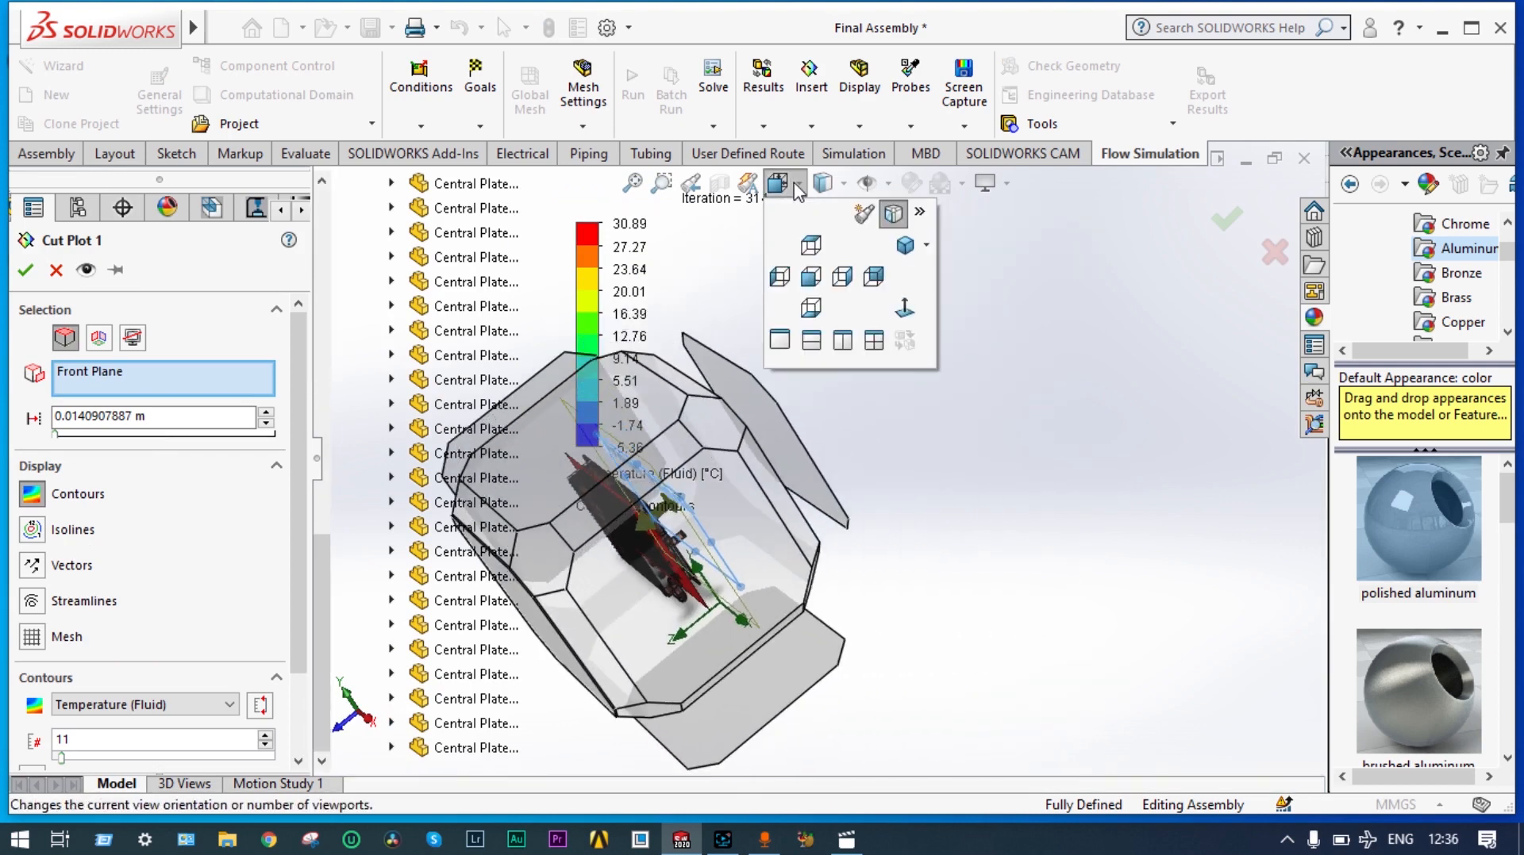
click(843, 278)
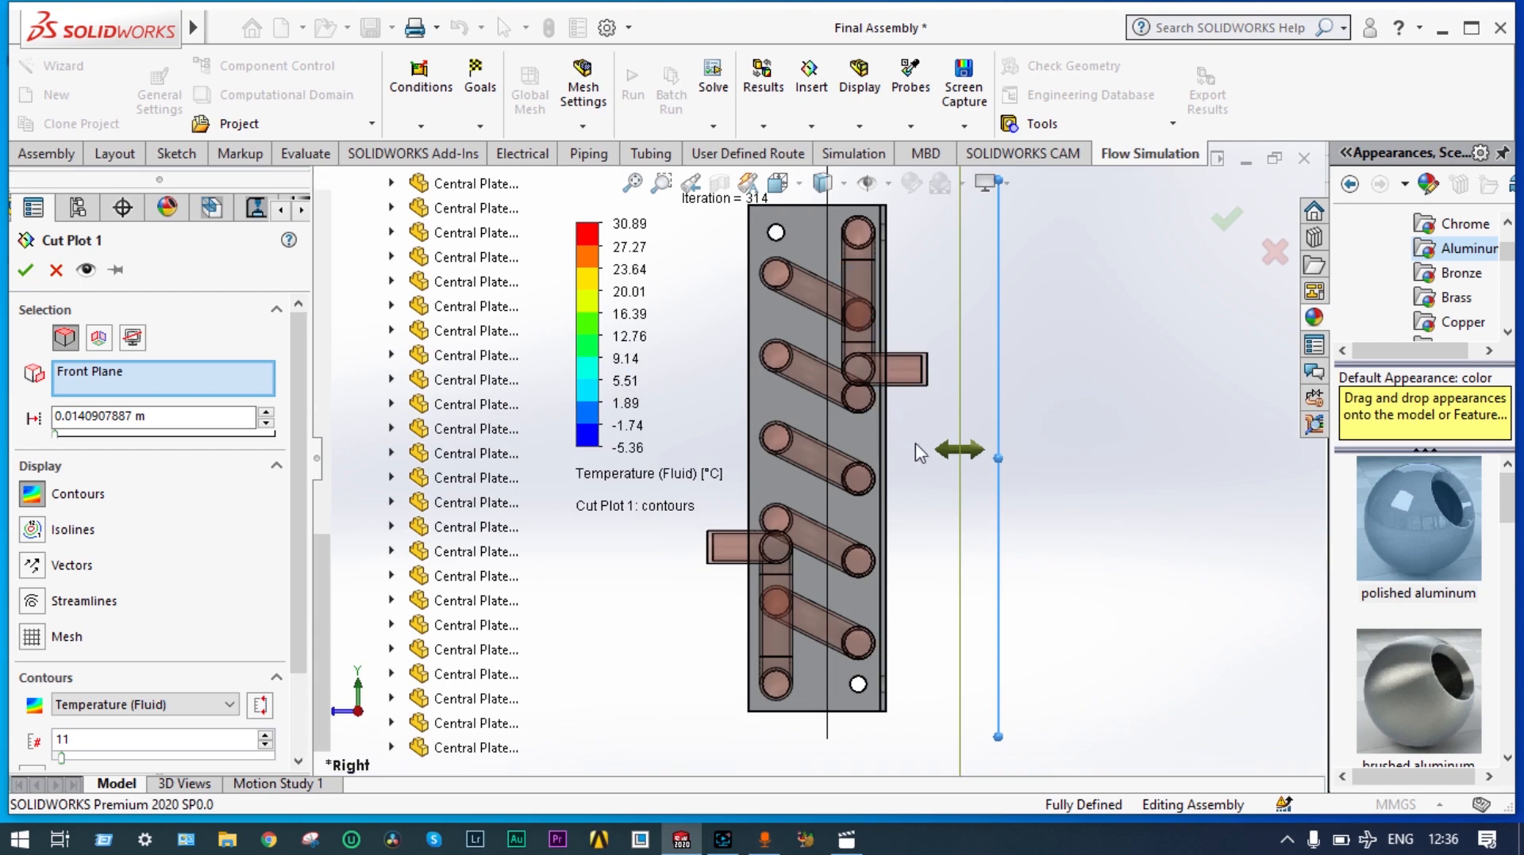
drag(954, 459, 817, 483)
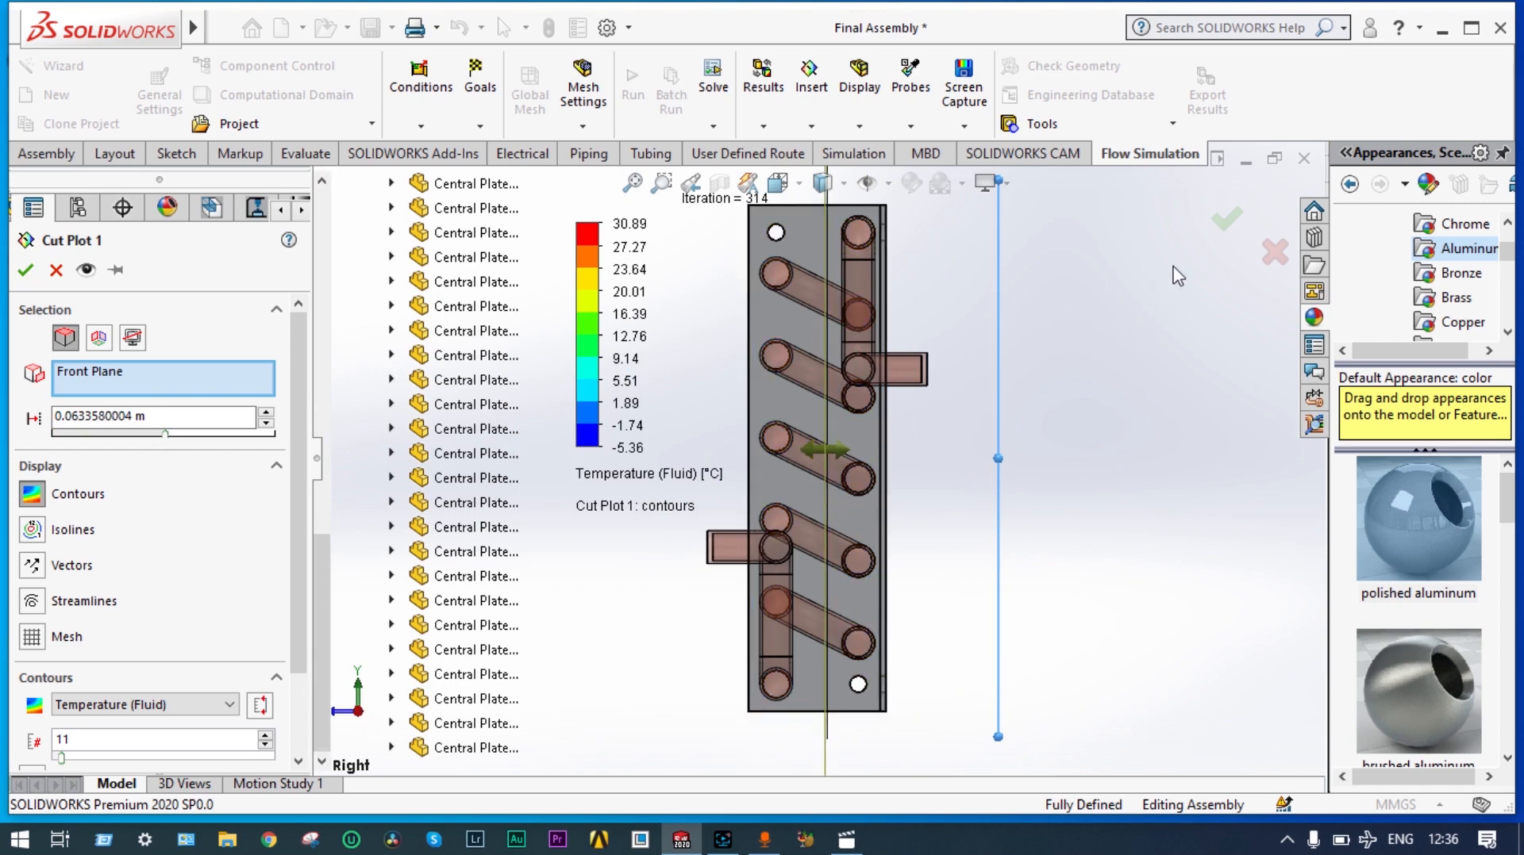
click(1226, 223)
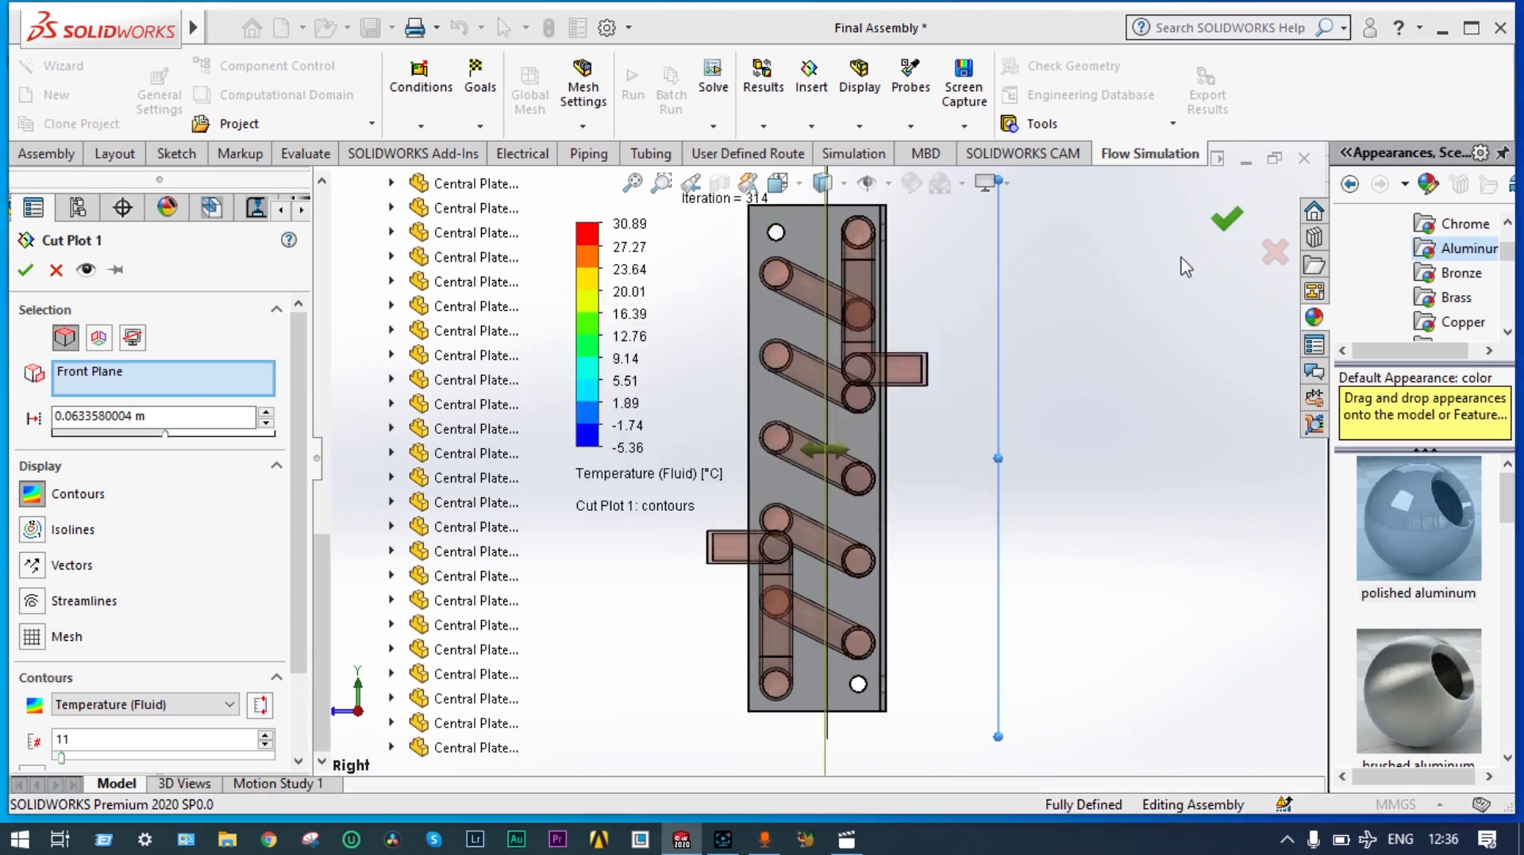
middle_drag(1095, 310, 1178, 313)
middle_drag(1071, 278, 1074, 282)
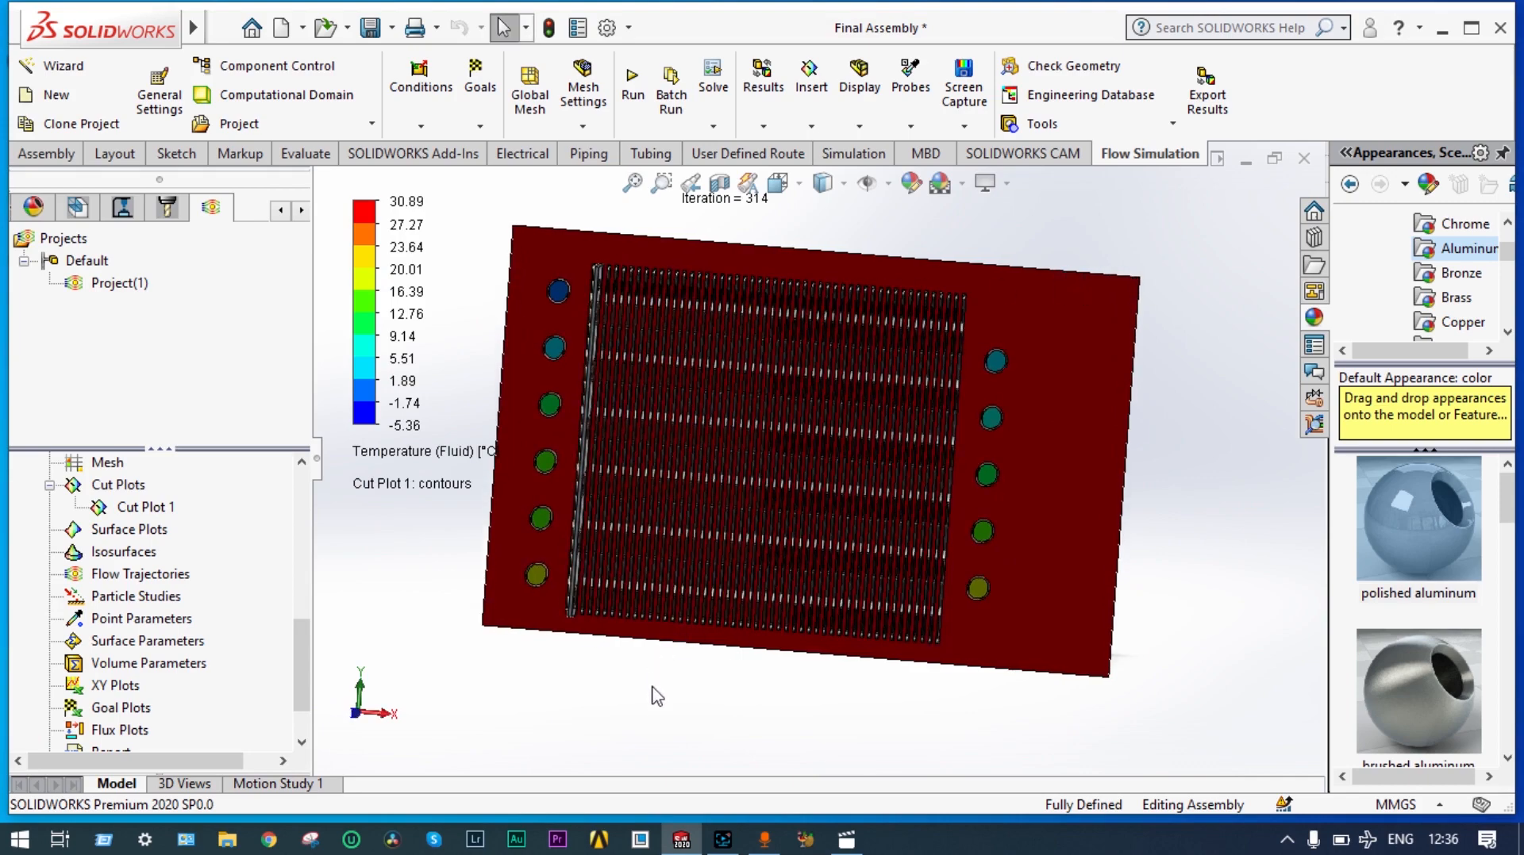
mouse_move(653, 688)
middle_down()
mouse_move(637, 654)
mouse_move(664, 684)
middle_up()
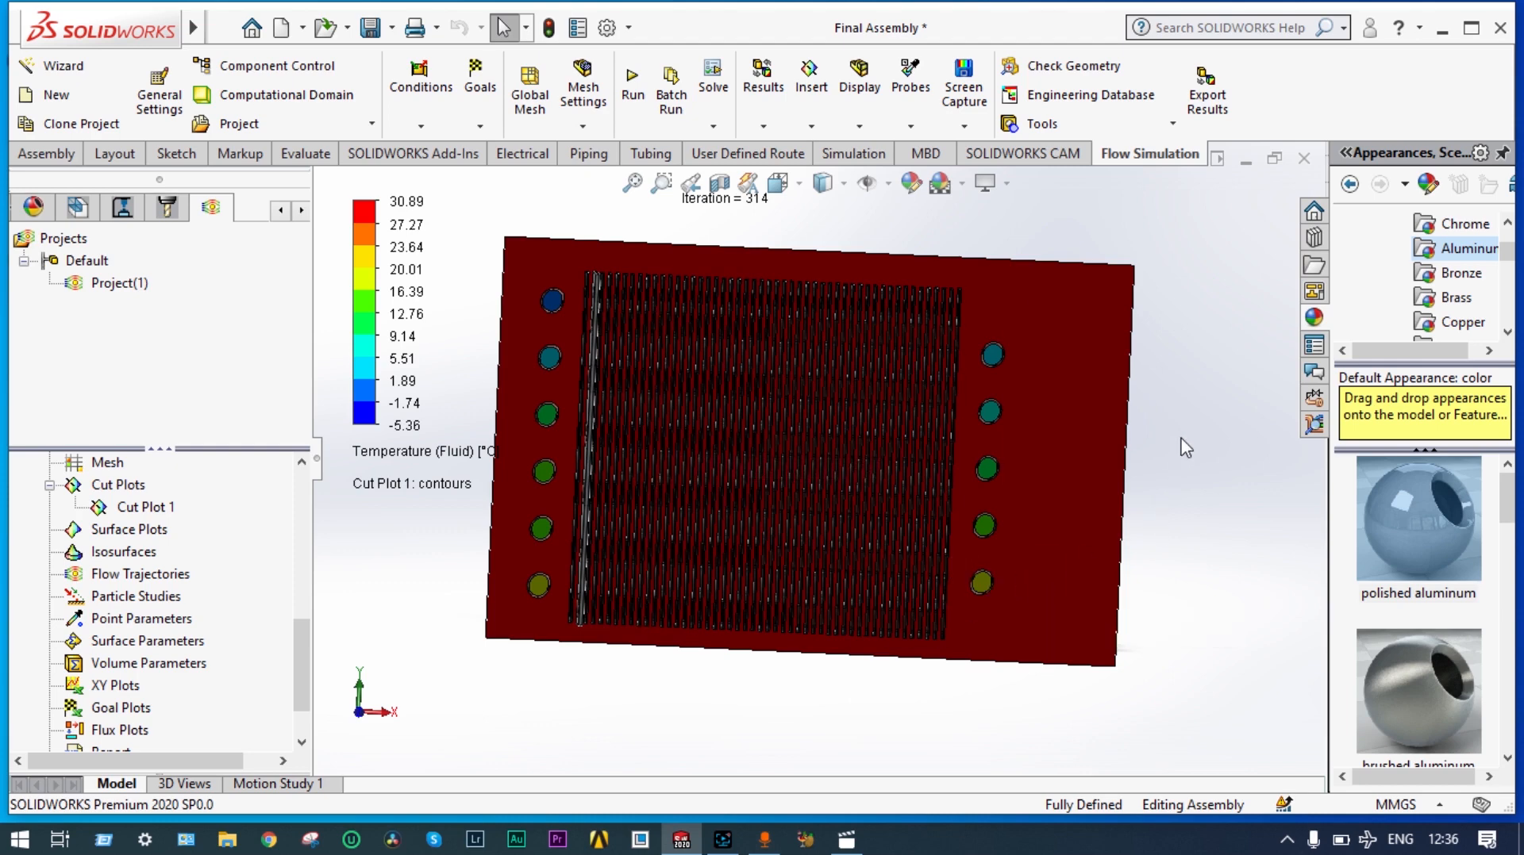
middle_drag(1184, 413, 1166, 460)
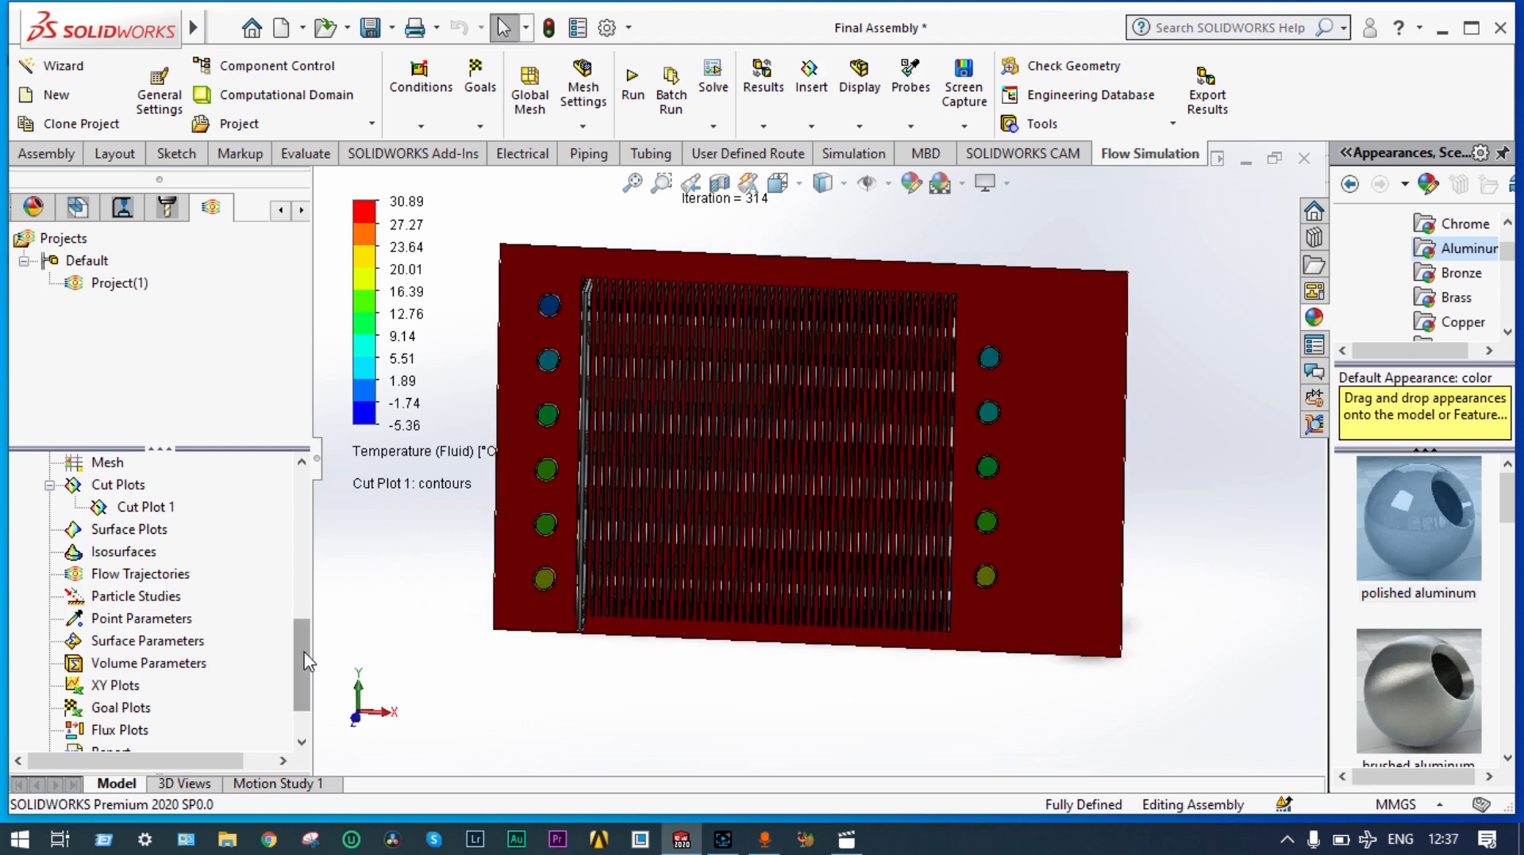
- Play Cut Plot 1 through the coil's depth along the Front Plane direction, and clear and hide the plot
scroll(309, 651, up, 4)
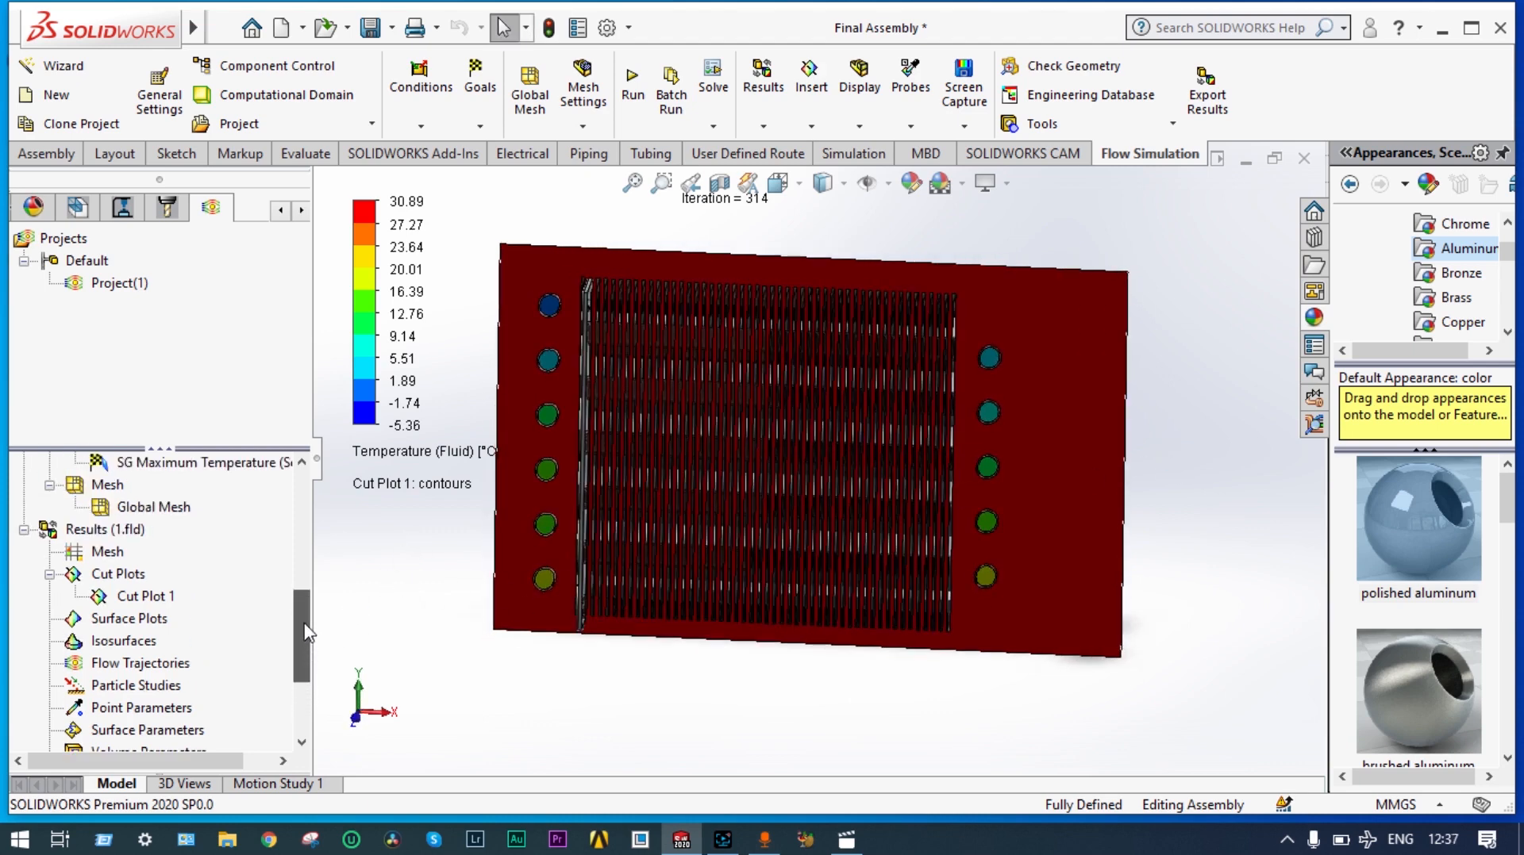
click(161, 596)
right_click(159, 596)
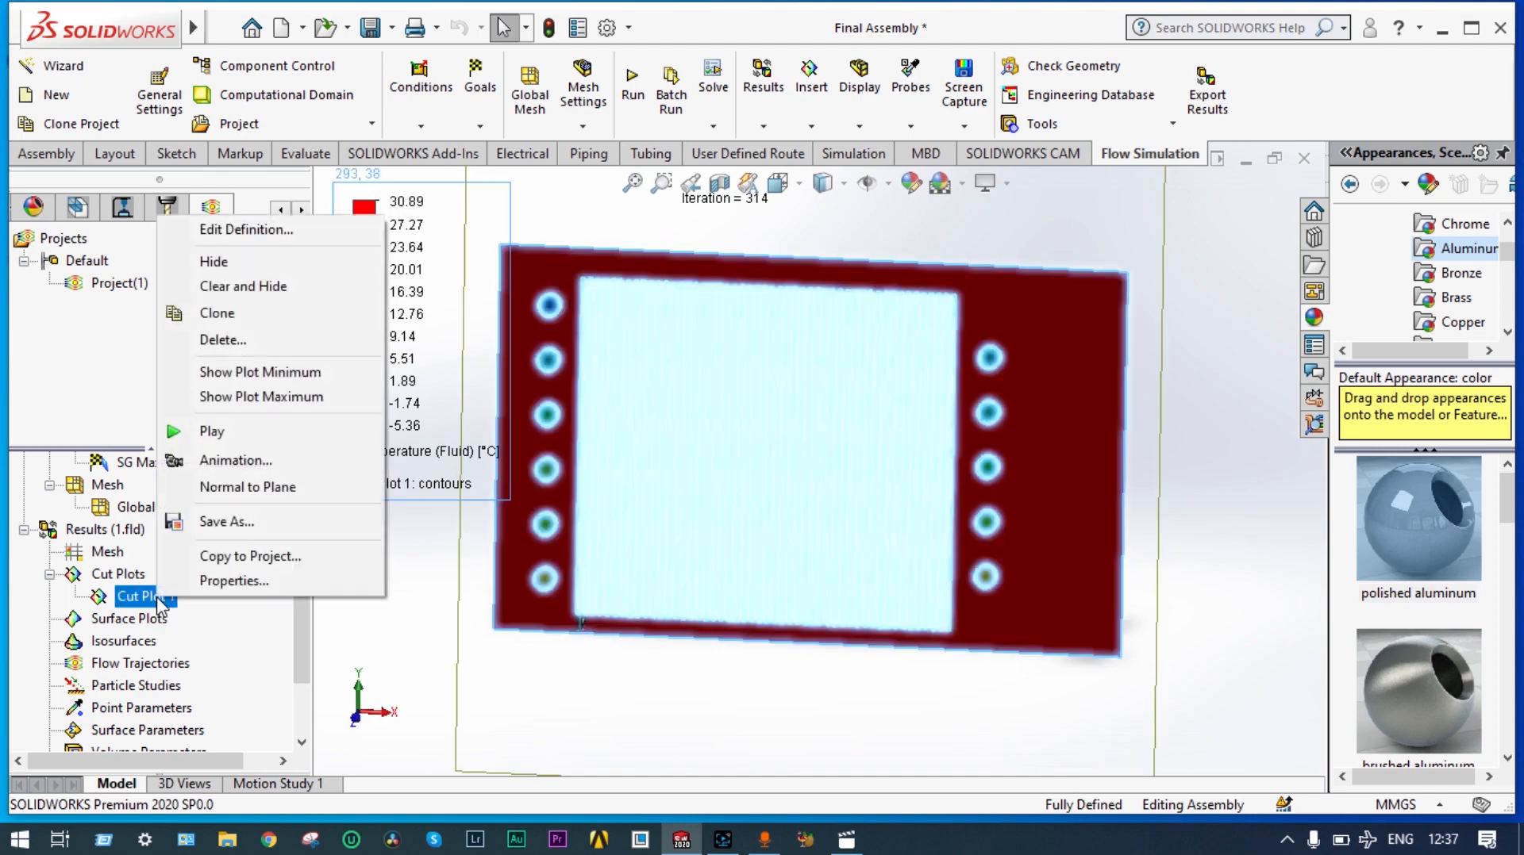
click(211, 431)
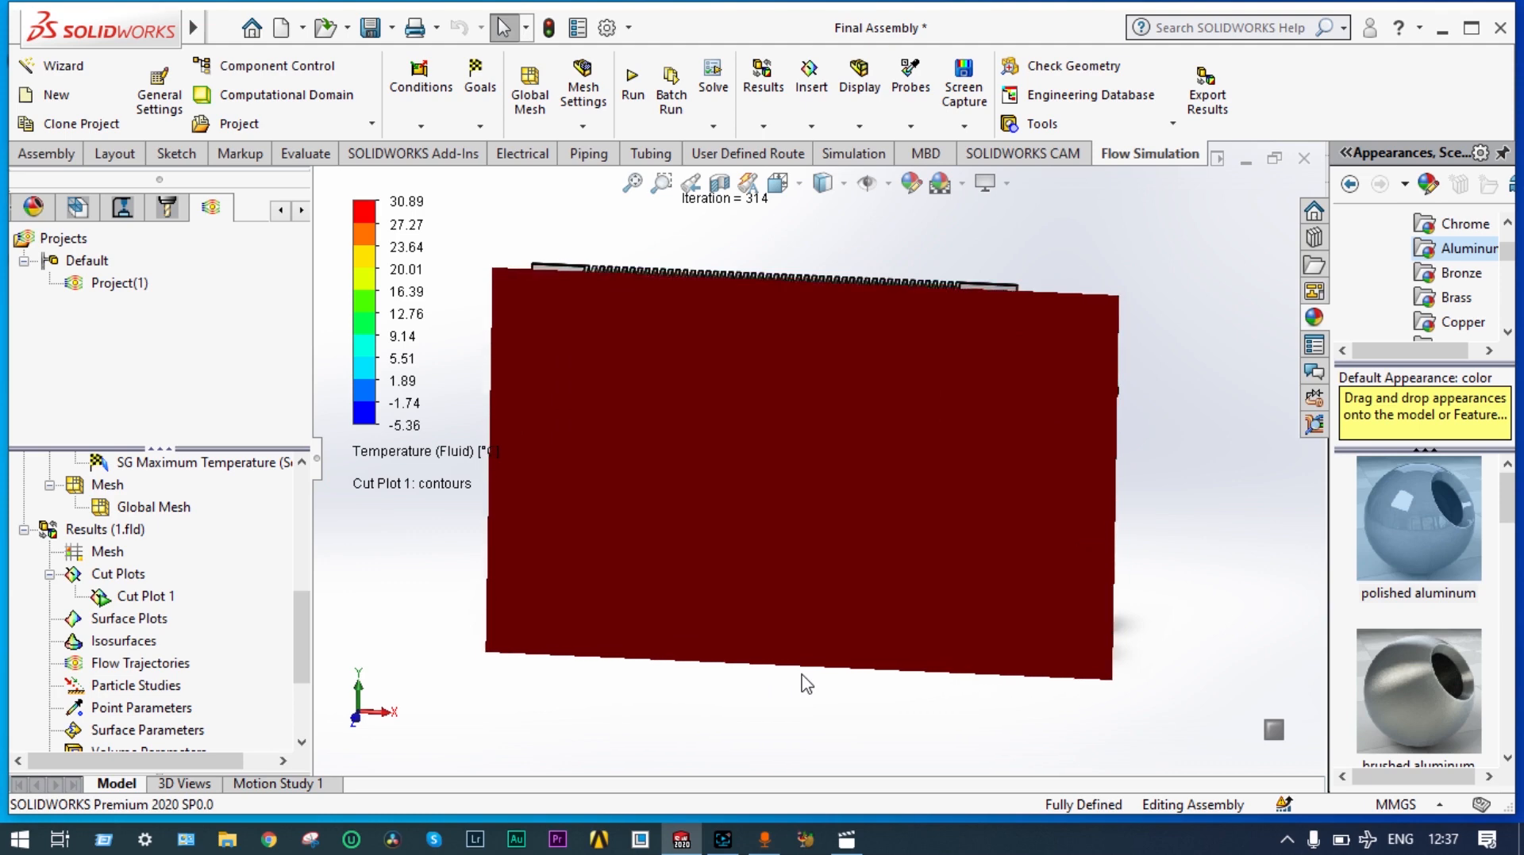
click(147, 597)
right_click(147, 597)
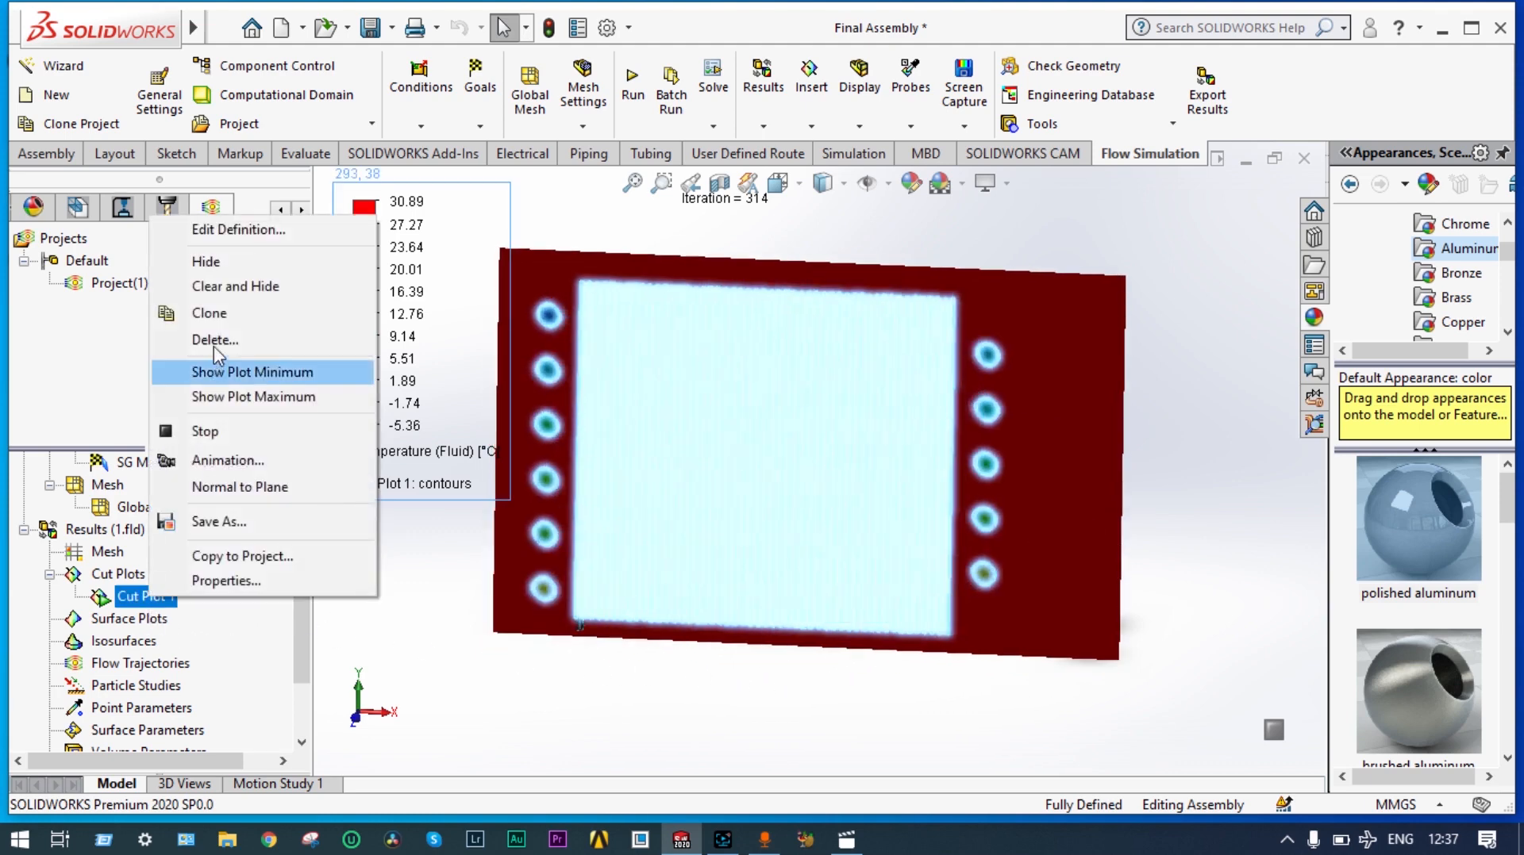
click(225, 292)
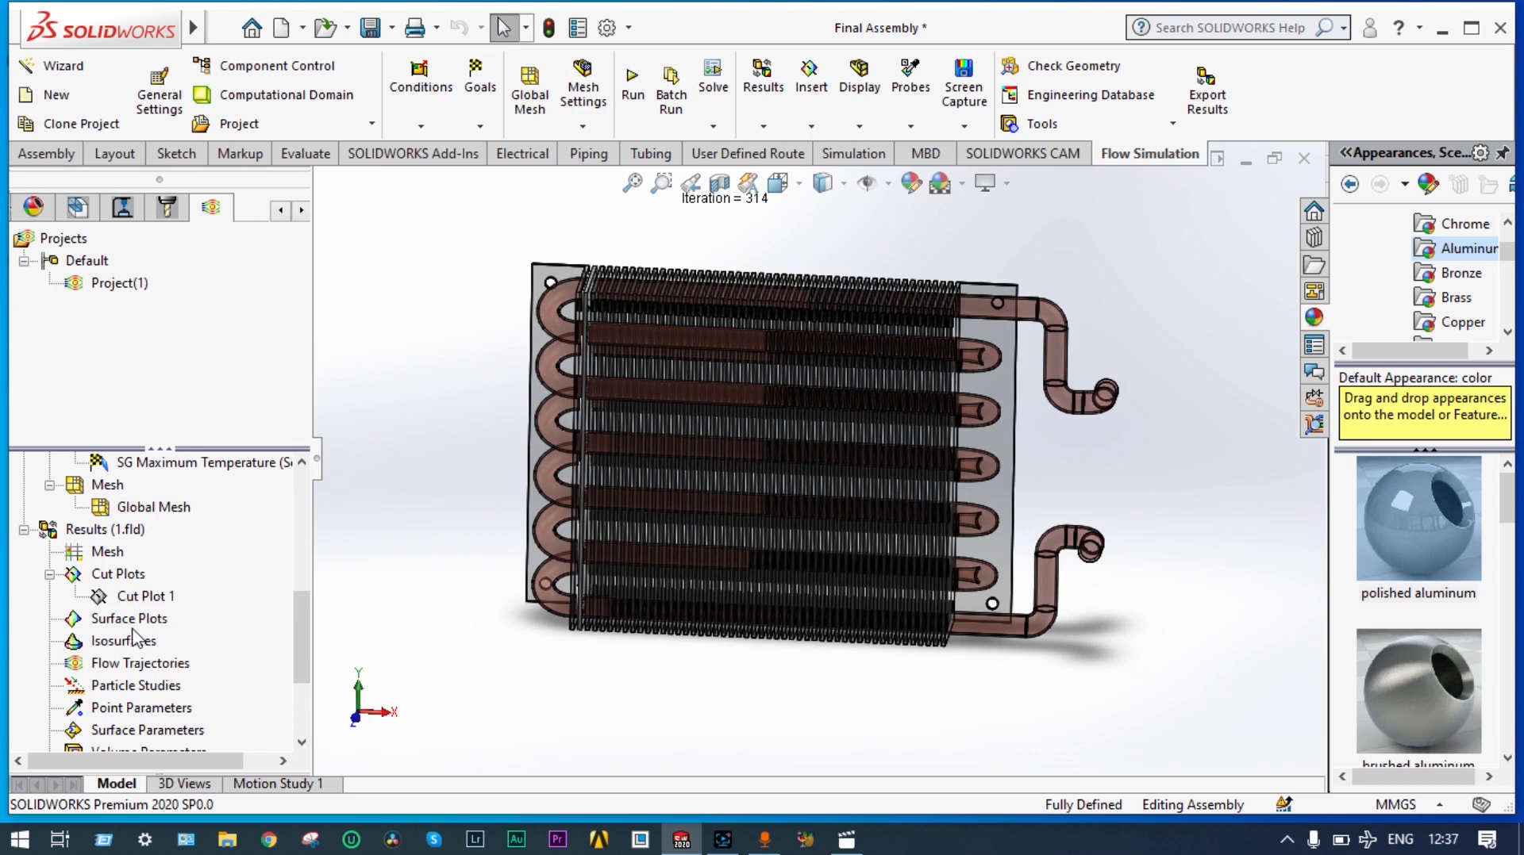
- Redefine Cut Plot 1 on the Right Plane with a 0 m offset and inspect the fluid temperatures in the tube sections
right_click(141, 595)
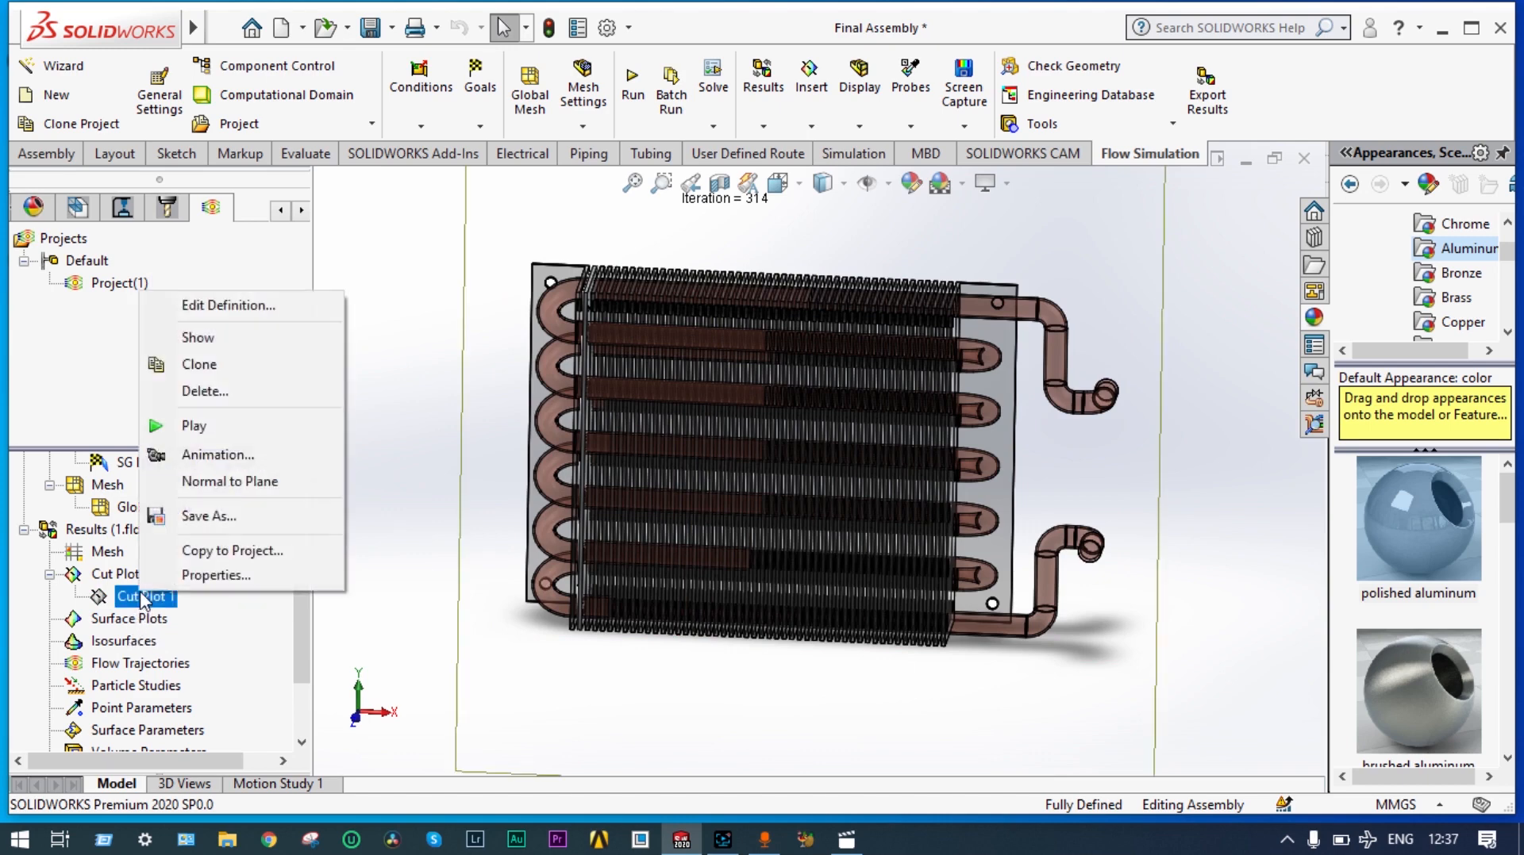
click(222, 307)
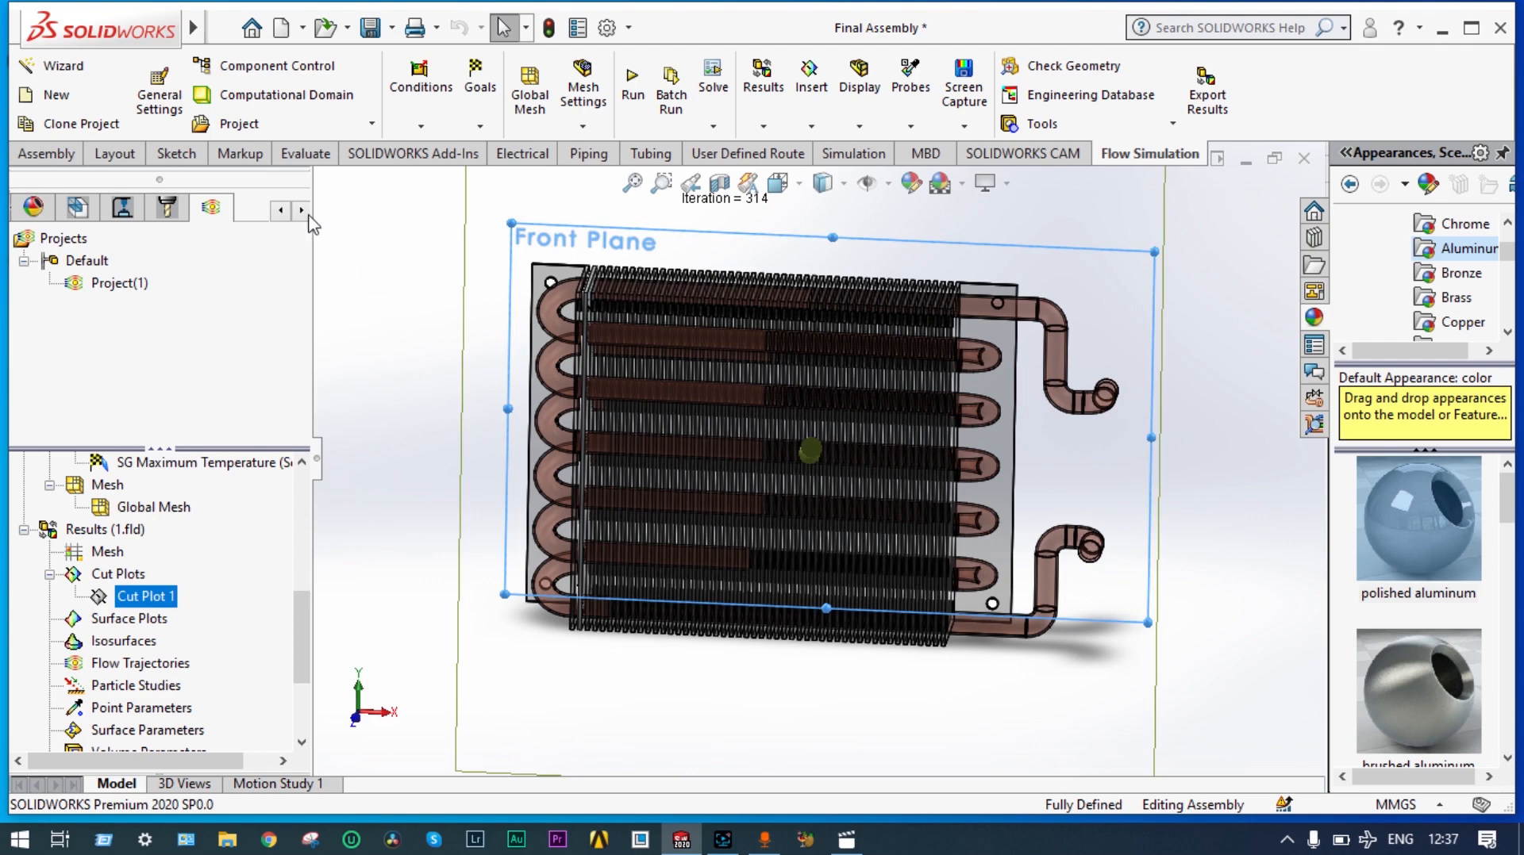
click(426, 282)
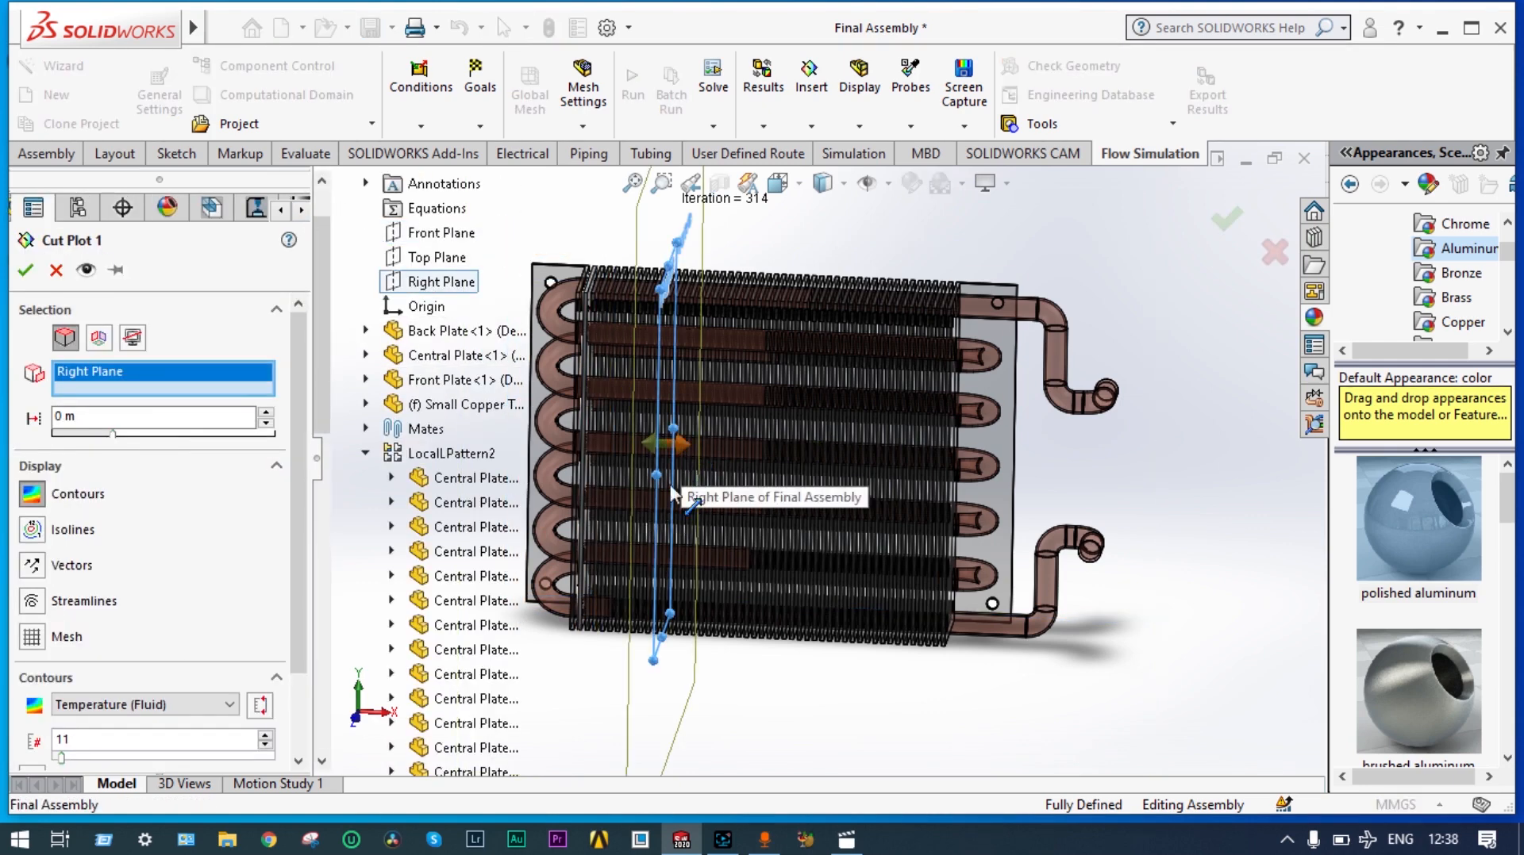
click(26, 272)
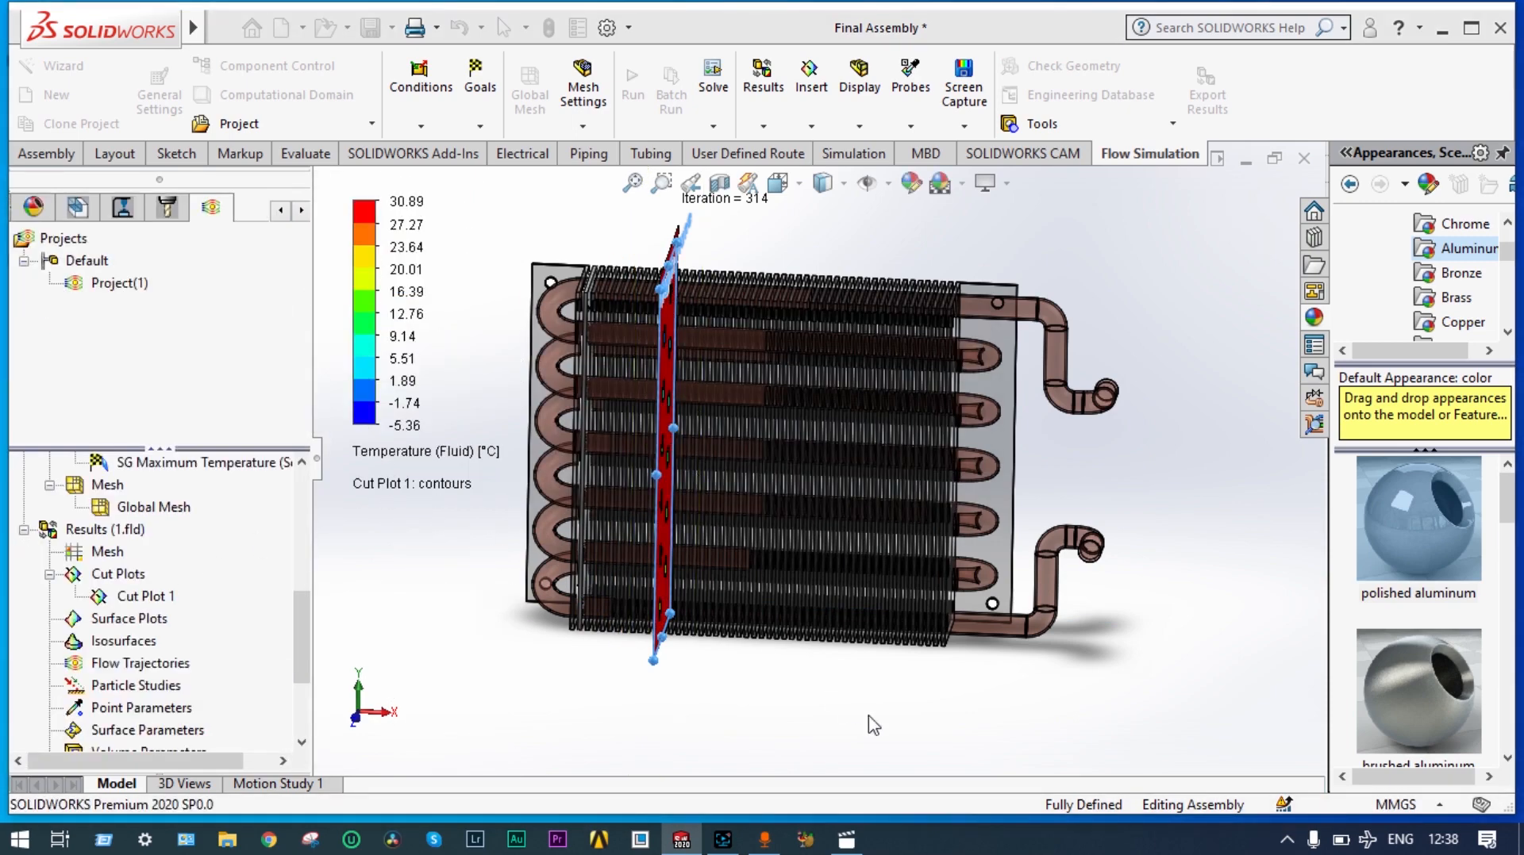
middle_drag(873, 725, 753, 712)
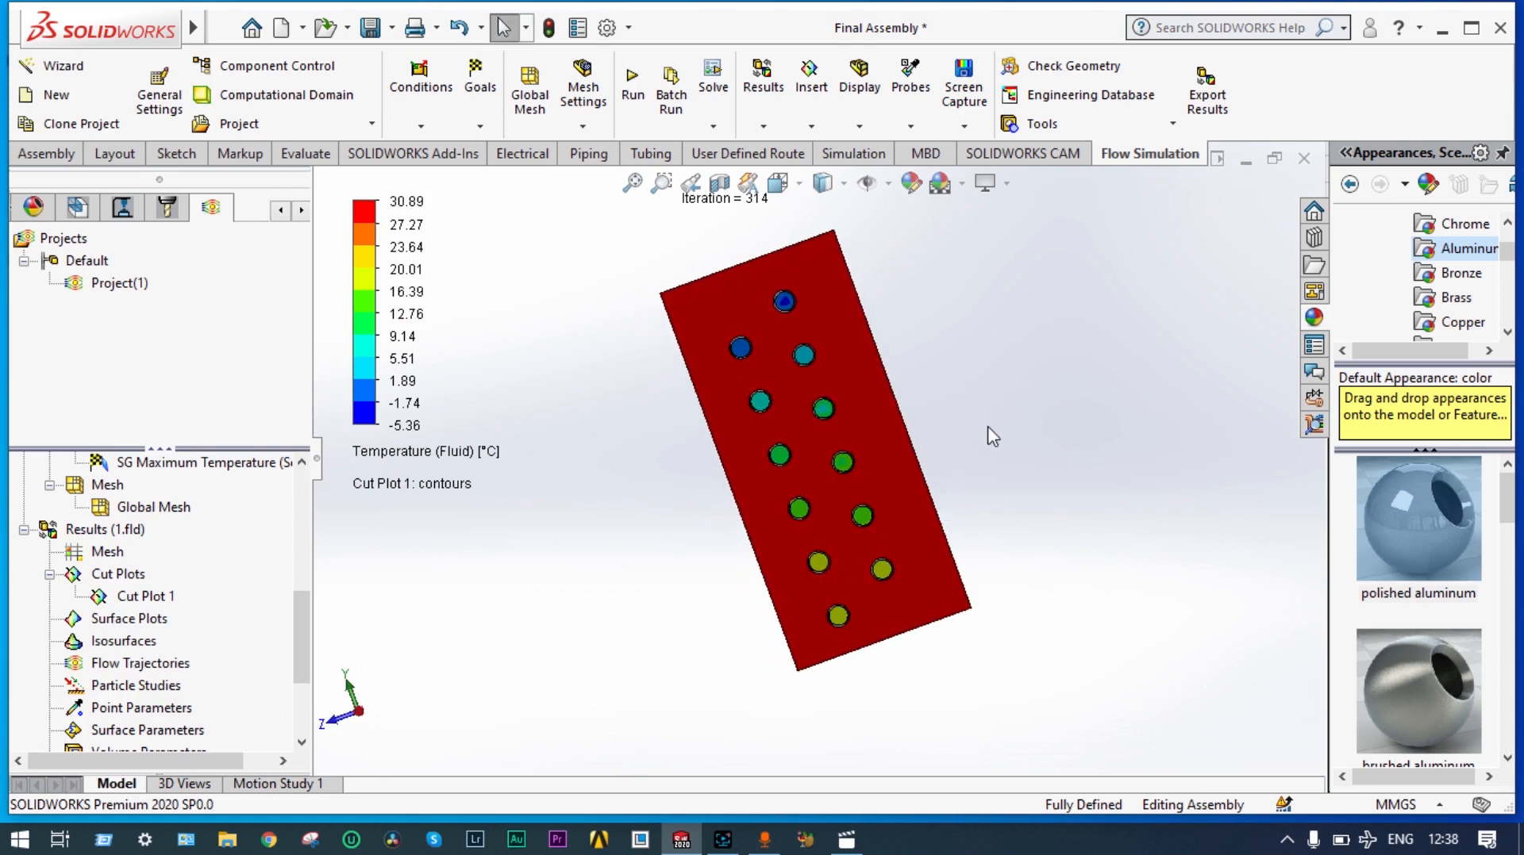
middle_drag(991, 436, 1003, 368)
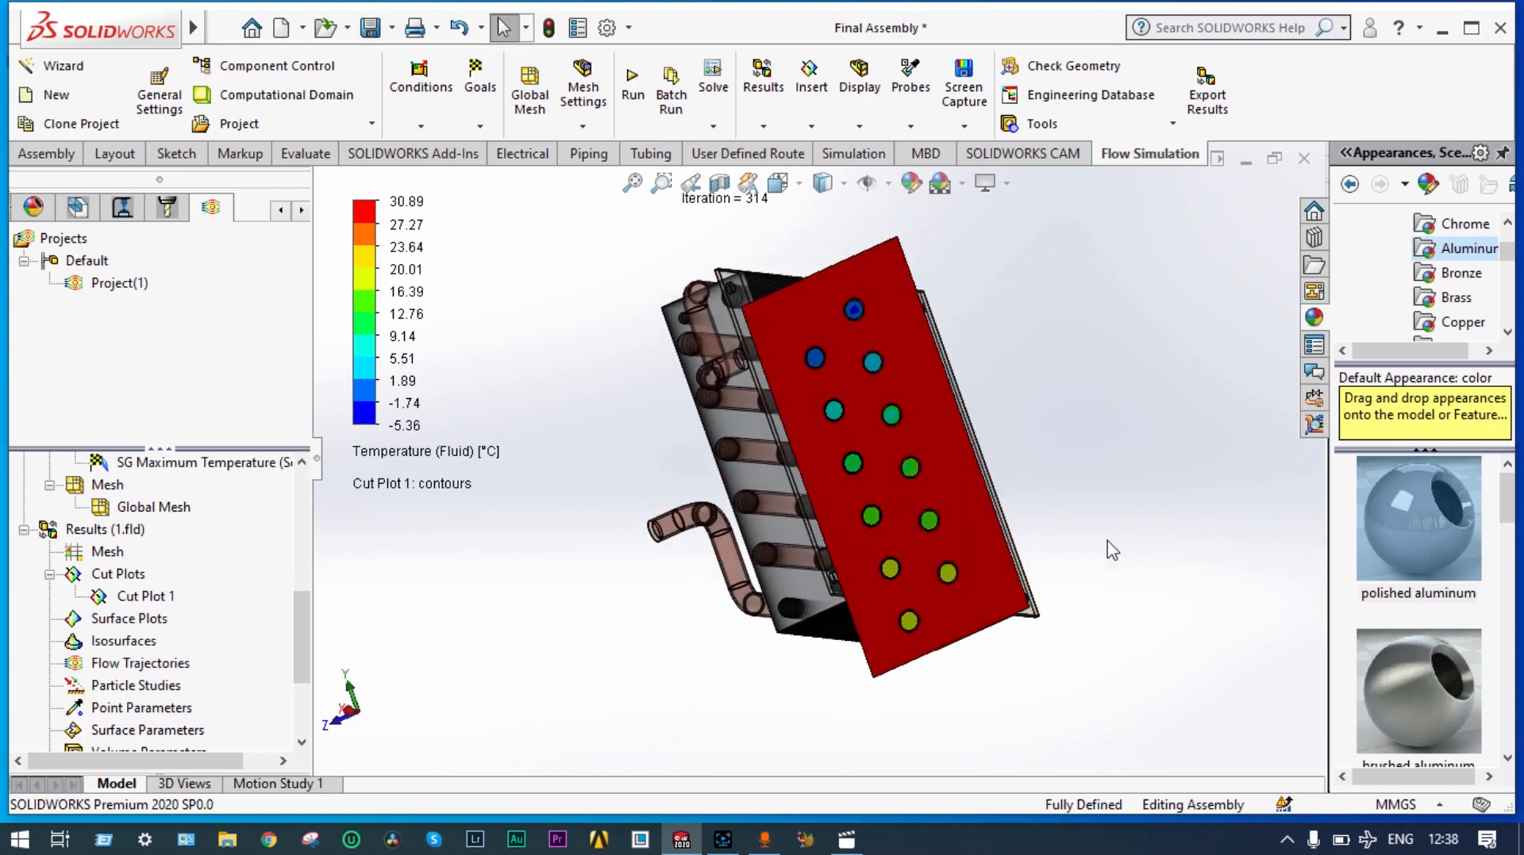
middle_drag(1101, 506, 1109, 441)
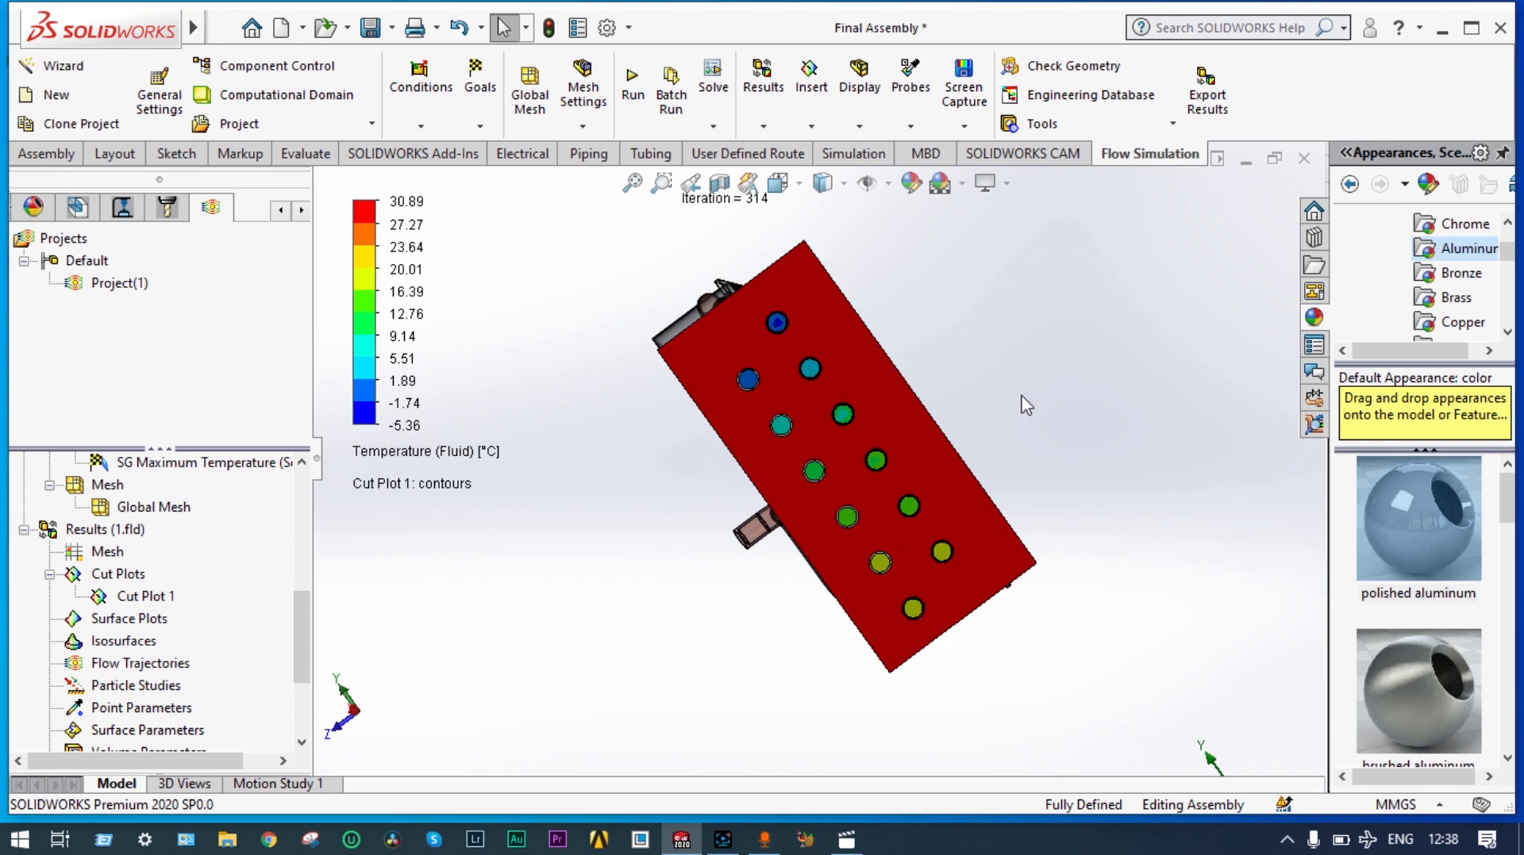
mouse_move(1026, 405)
middle_down()
mouse_move(1048, 364)
mouse_move(1026, 384)
mouse_move(1038, 399)
middle_up()
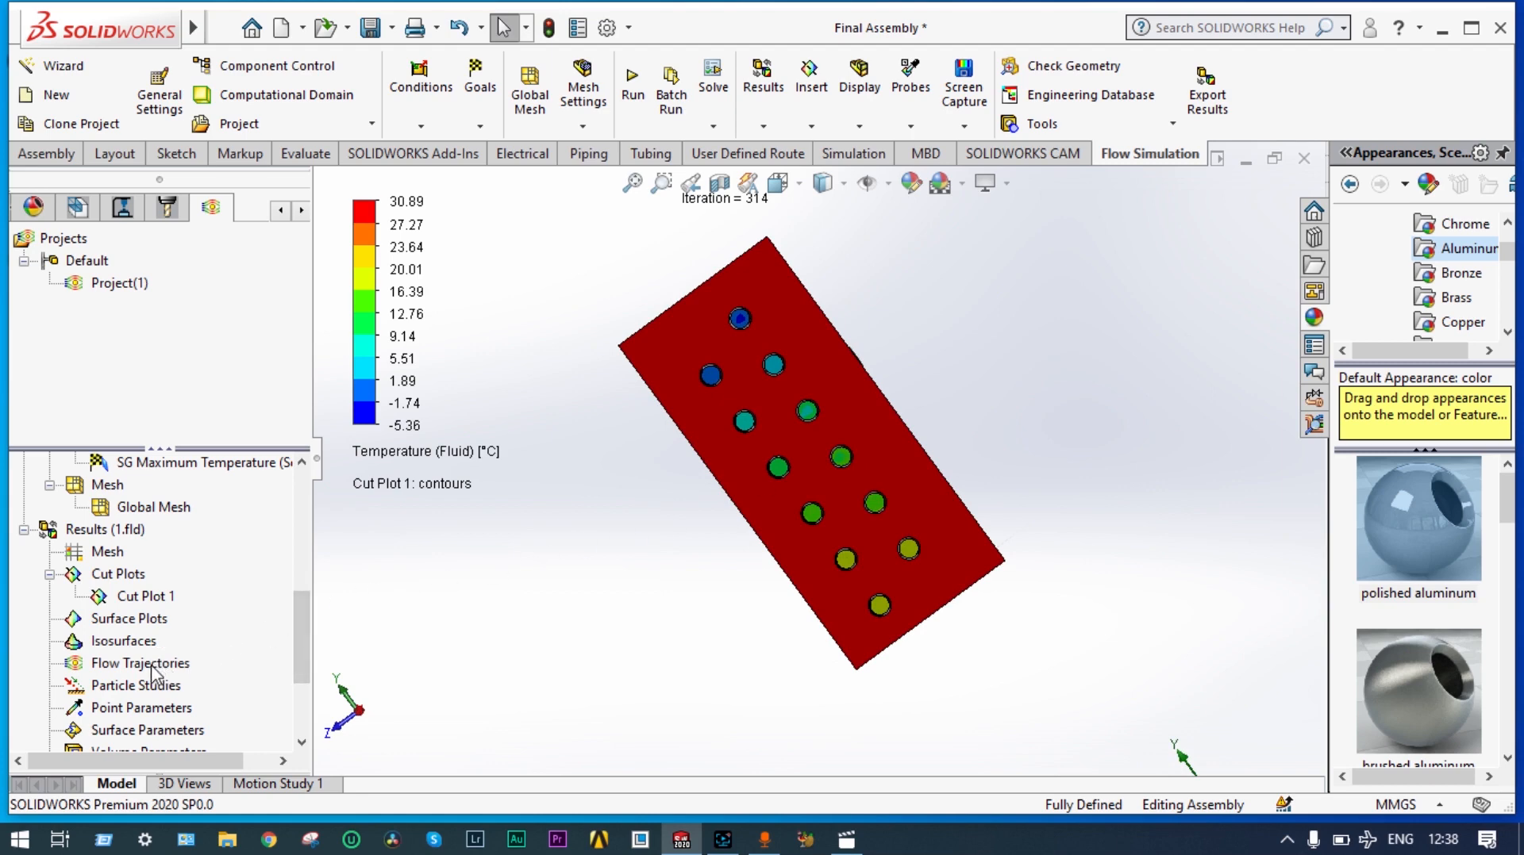
- Play Cut Plot 1 along the coil's length from the Right Plane, and clear and hide the plot
right_click(145, 599)
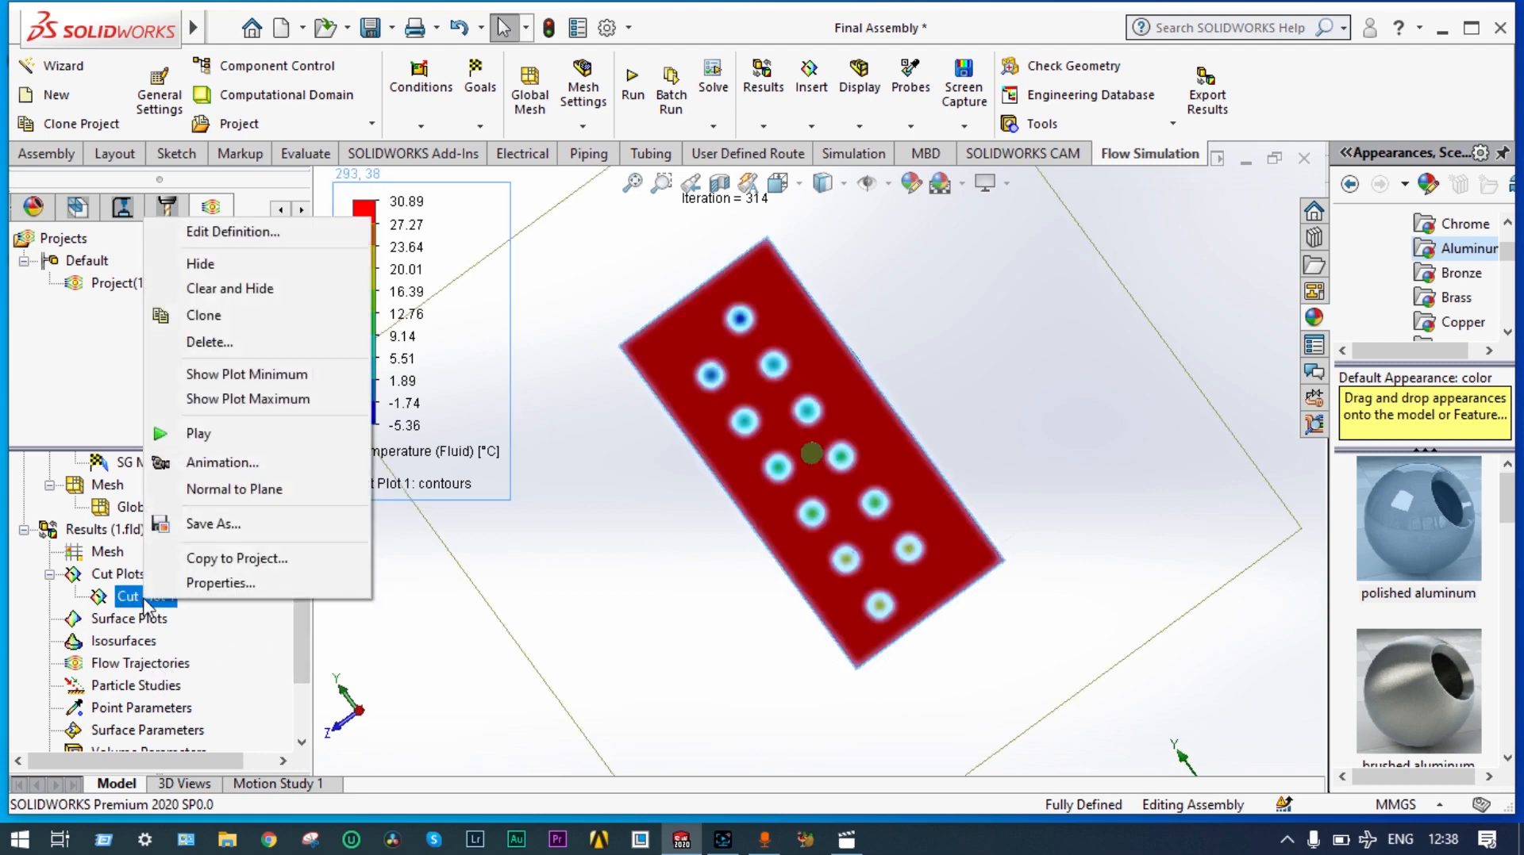
click(202, 433)
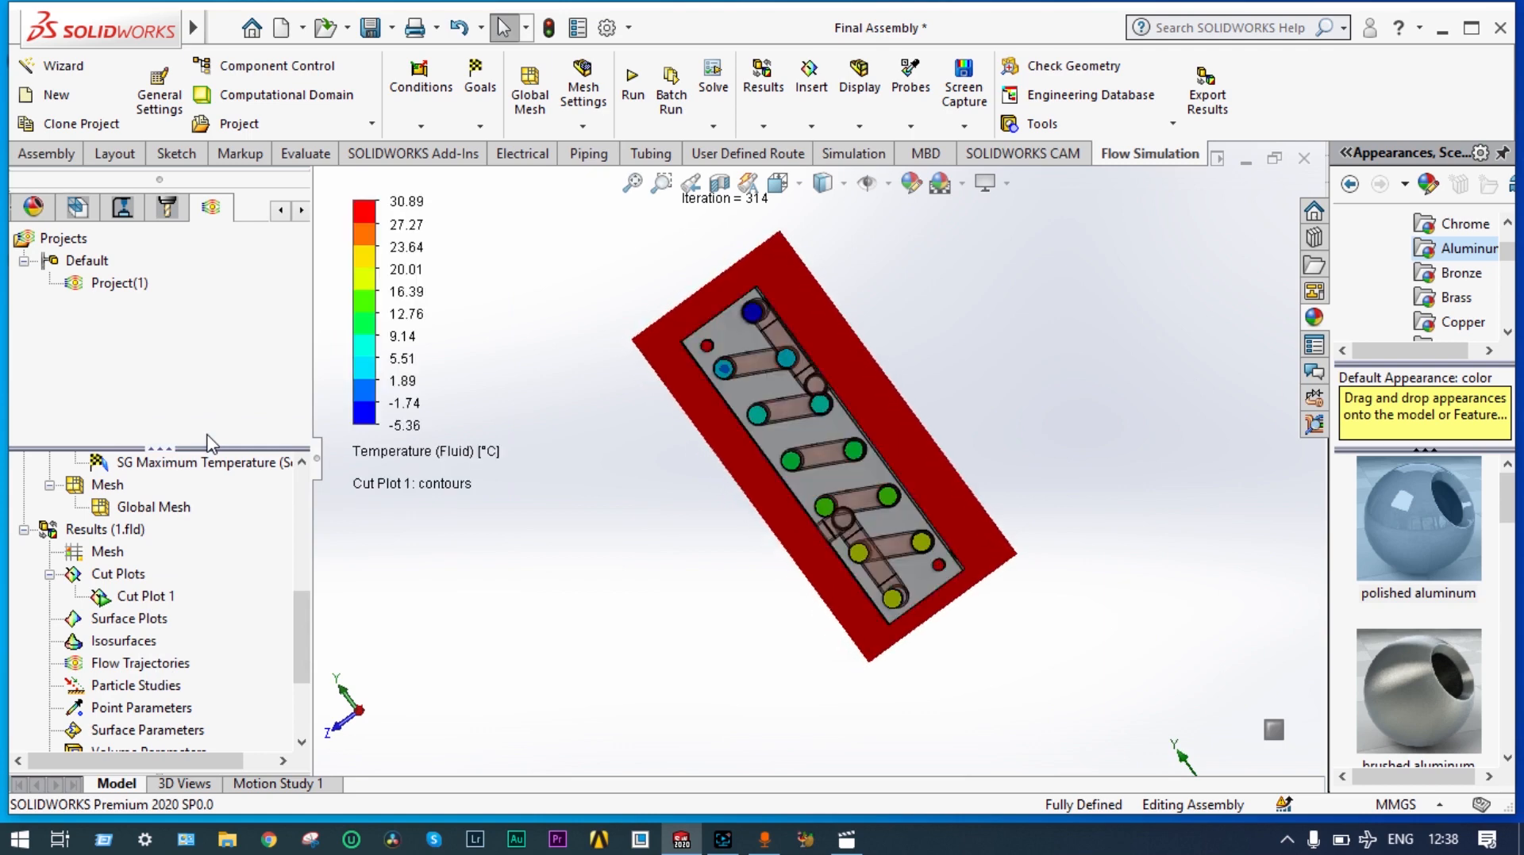
right_click(162, 604)
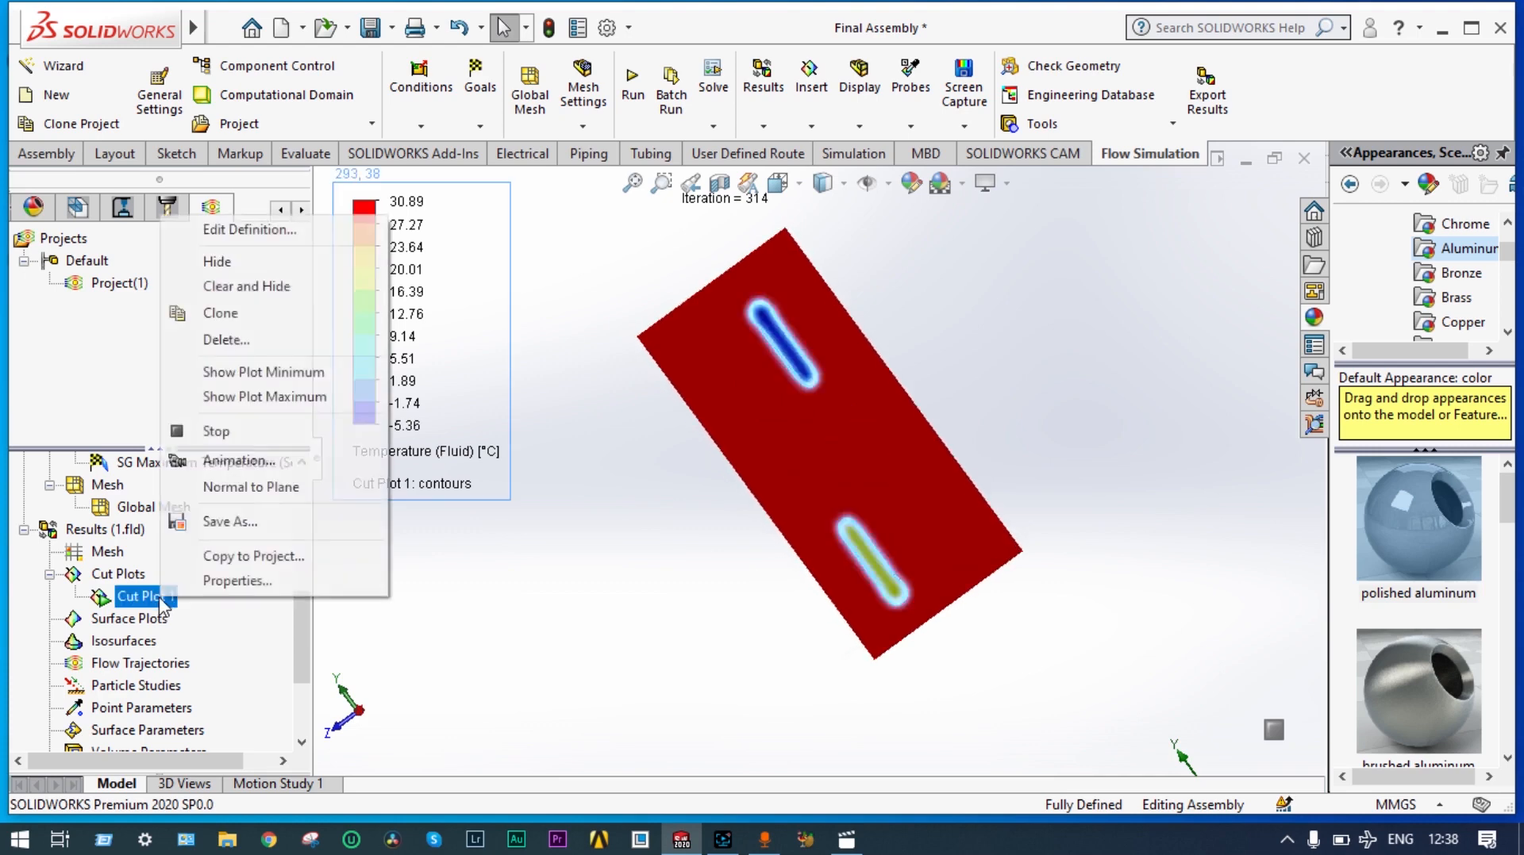
click(233, 287)
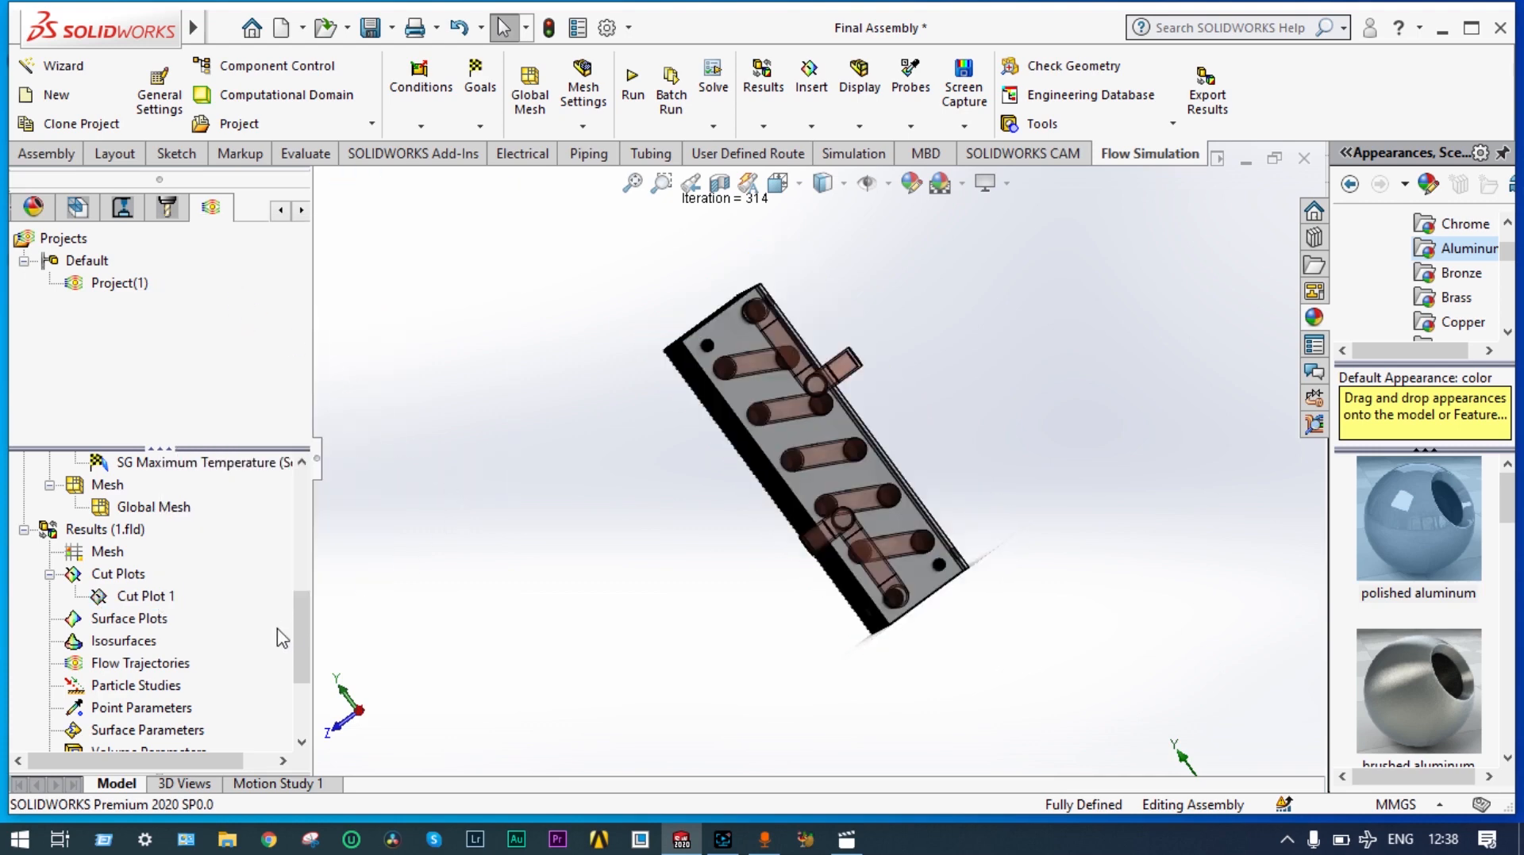
- Insert a surface plot of Temperature (Fluid) contours using all faces of the coil
right_click(155, 625)
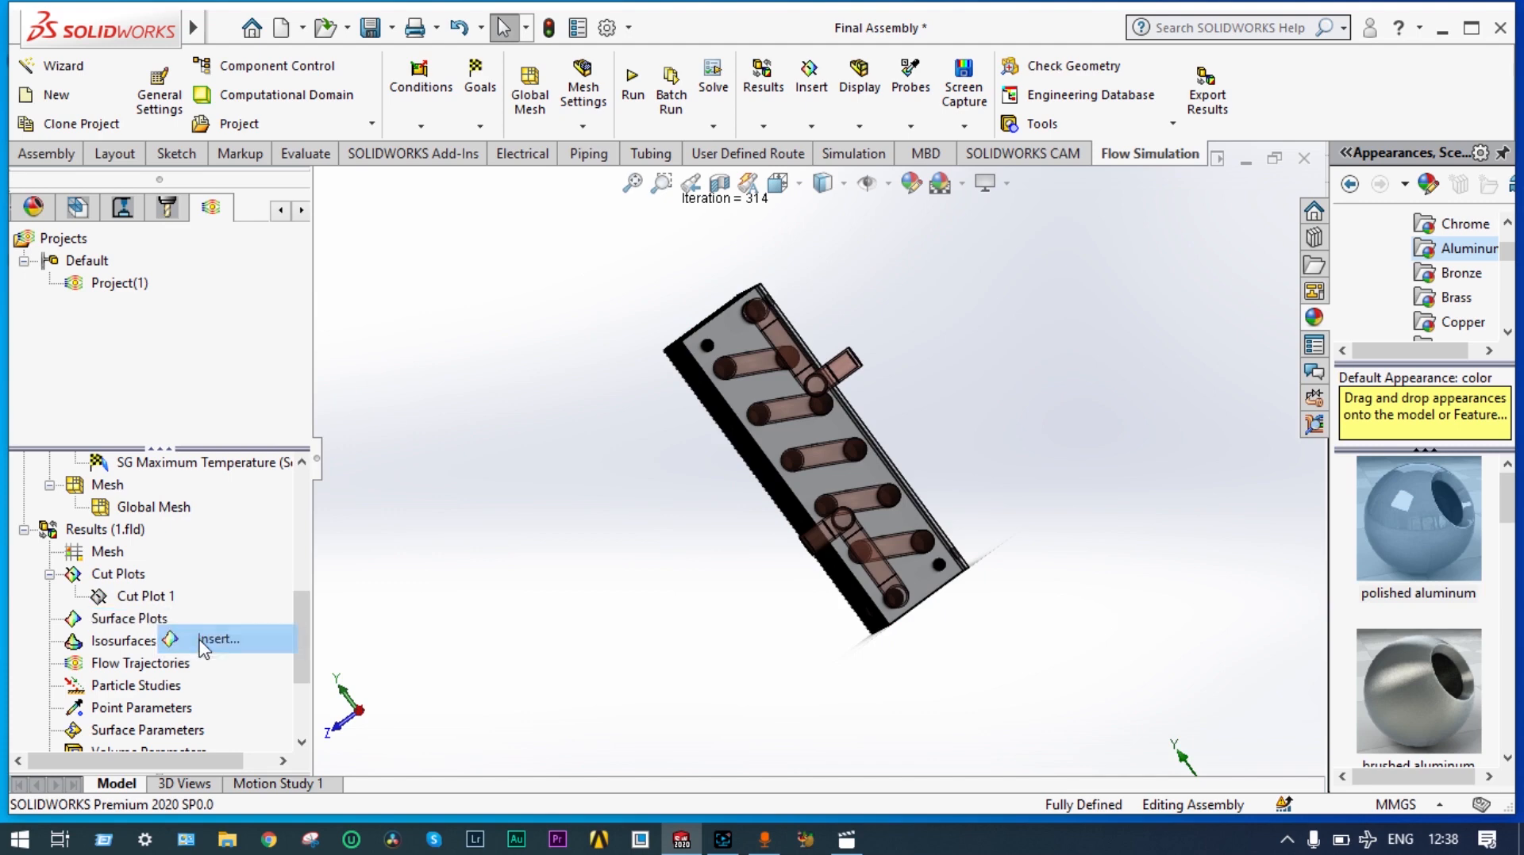
click(207, 639)
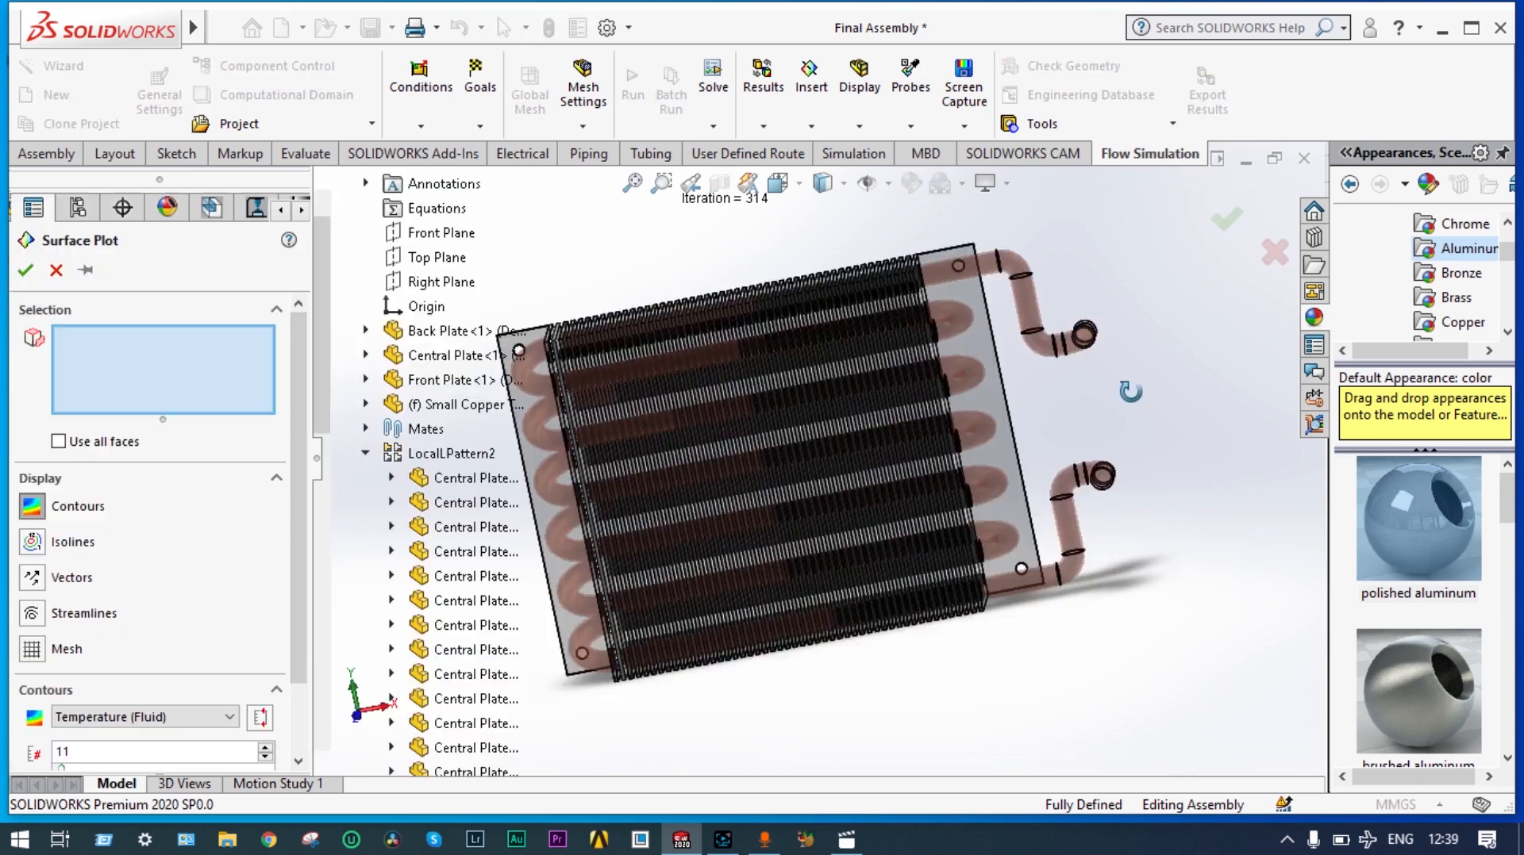
click(58, 441)
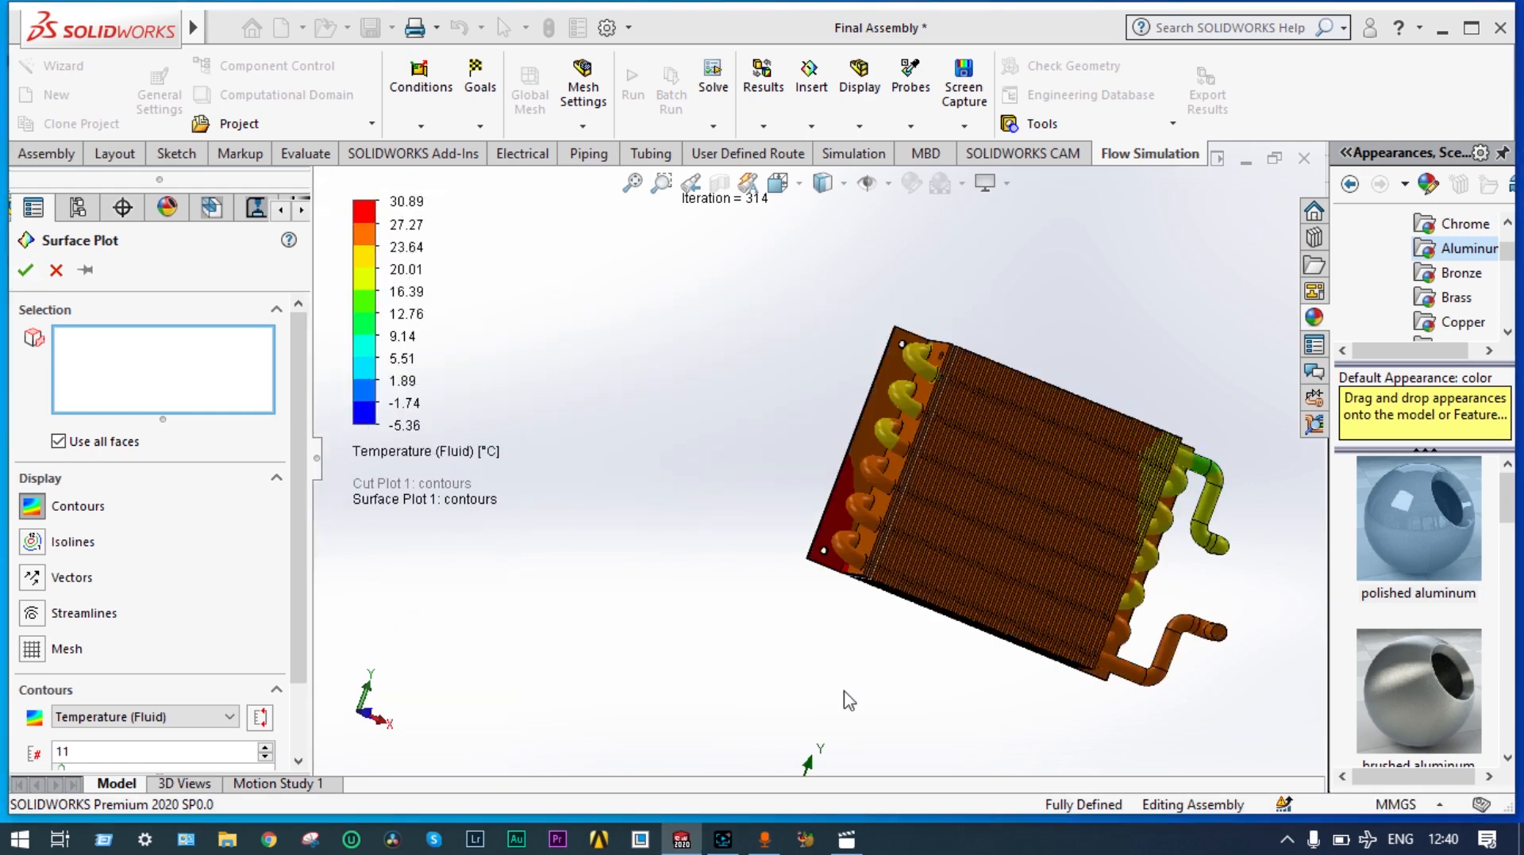
middle_drag(1273, 576, 1180, 521)
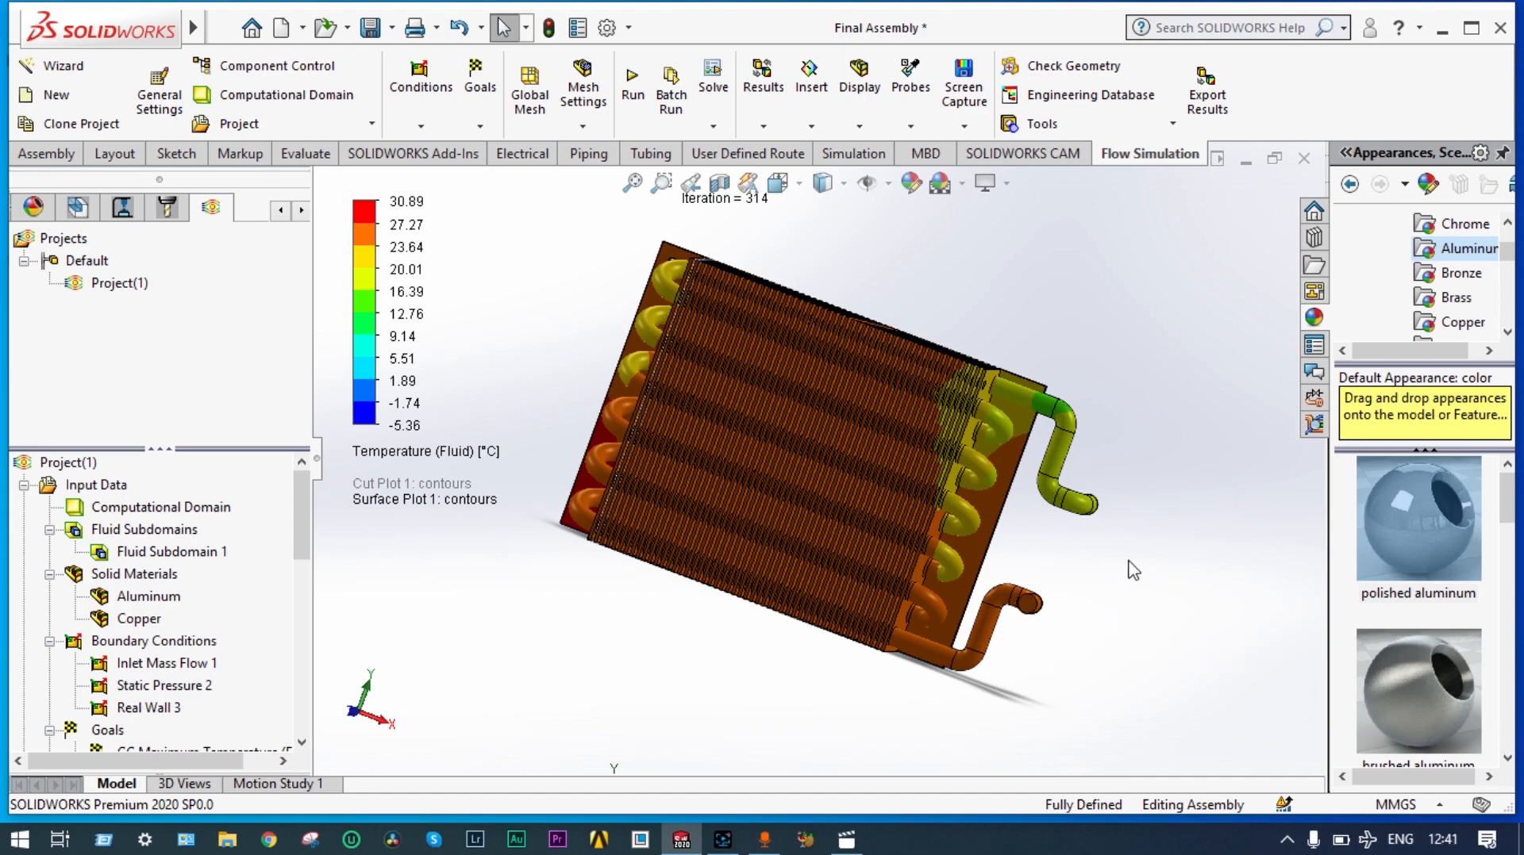
- Examine the surface temperature distribution over the plates, tube bends and inlet and outlet pipes from both sides of the coil
middle_drag(1133, 570, 912, 619)
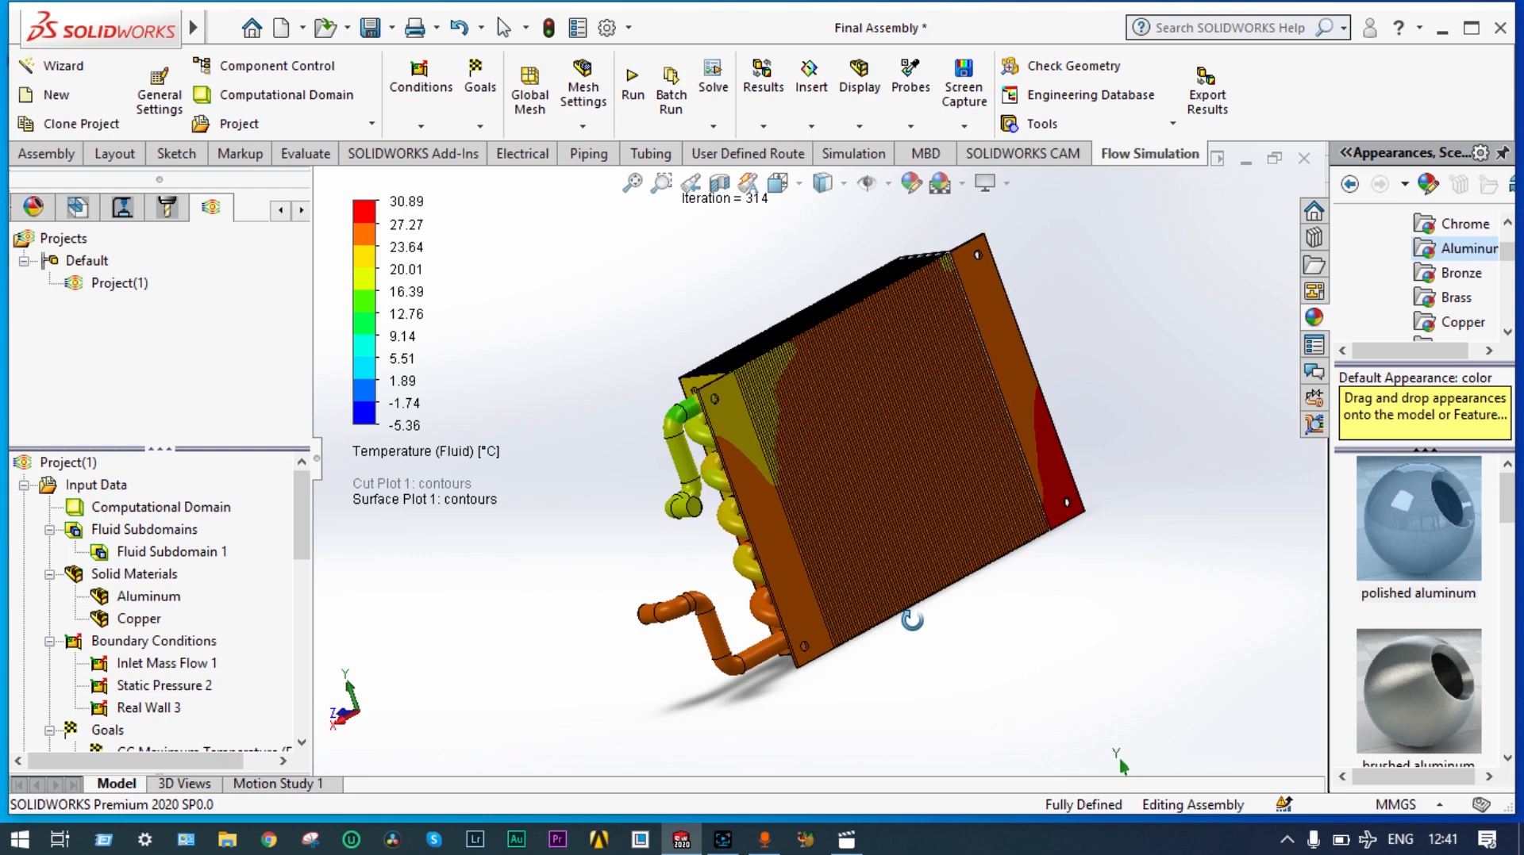
middle_drag(910, 619, 876, 525)
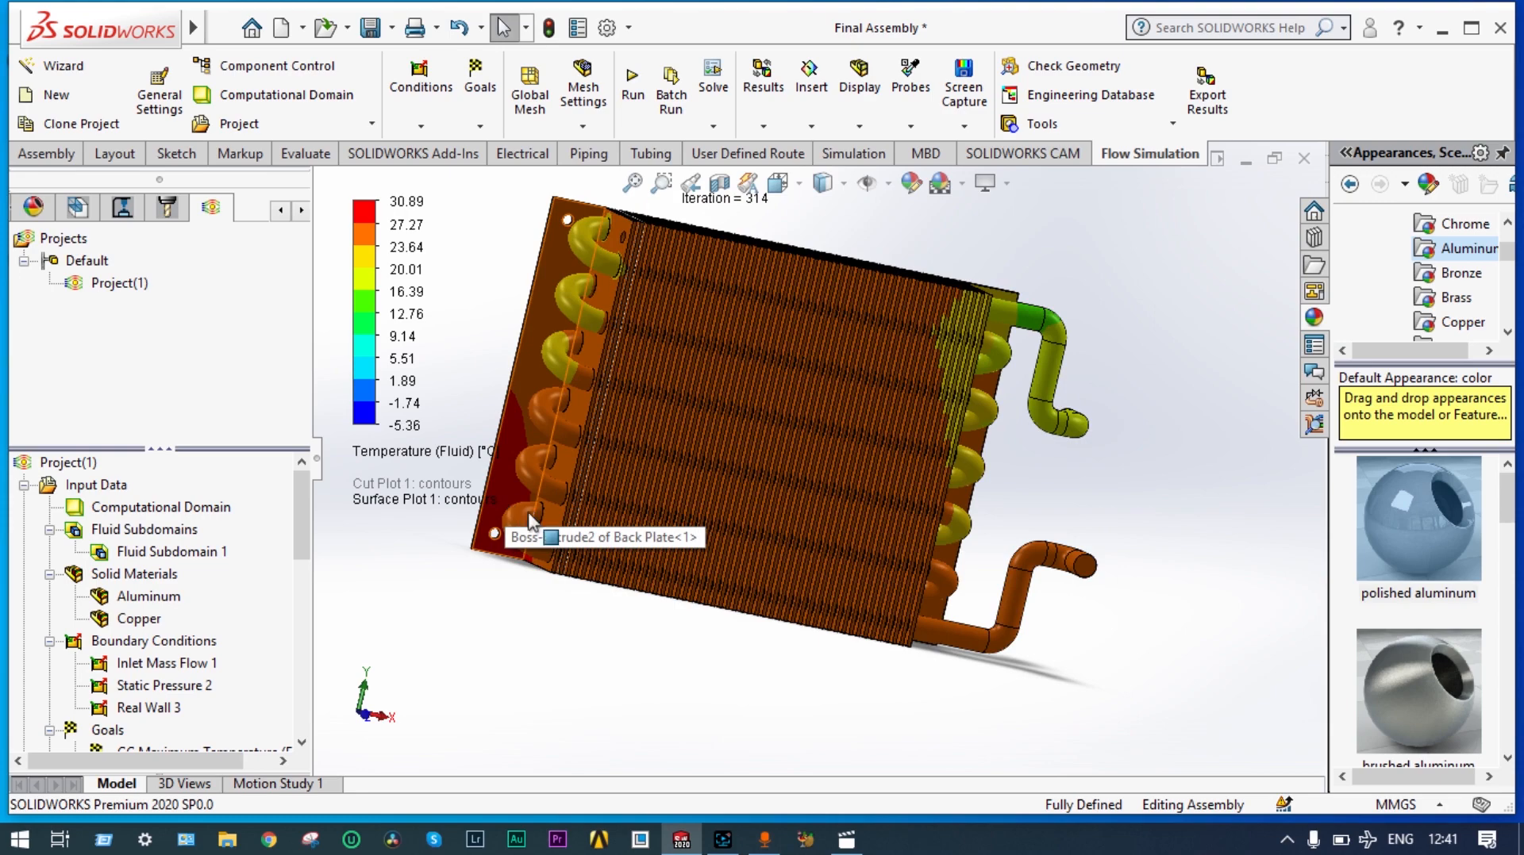
scroll(606, 638, up, 2)
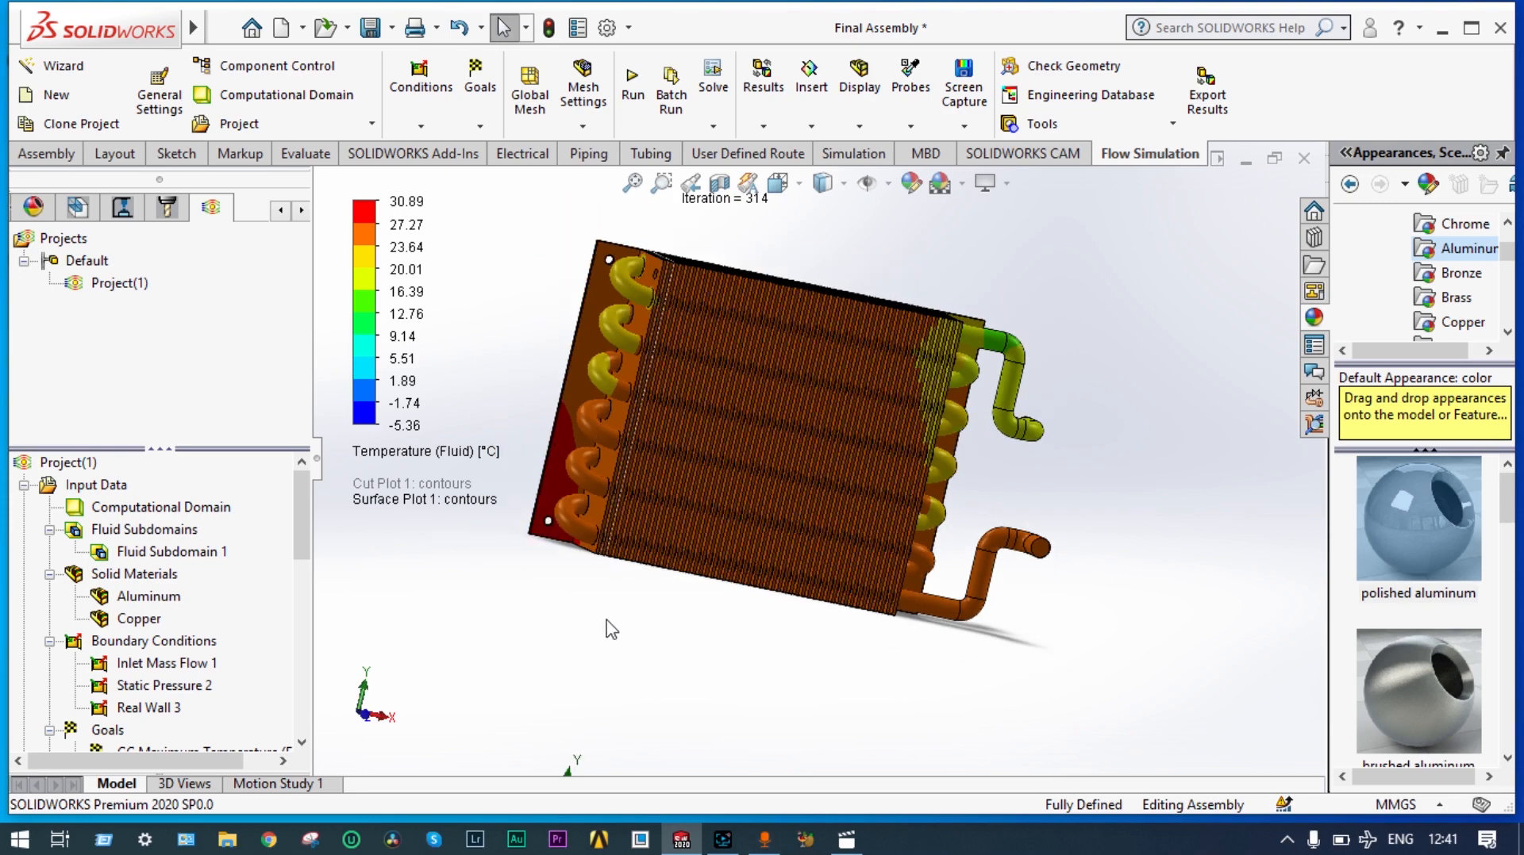
middle_drag(610, 629, 648, 507)
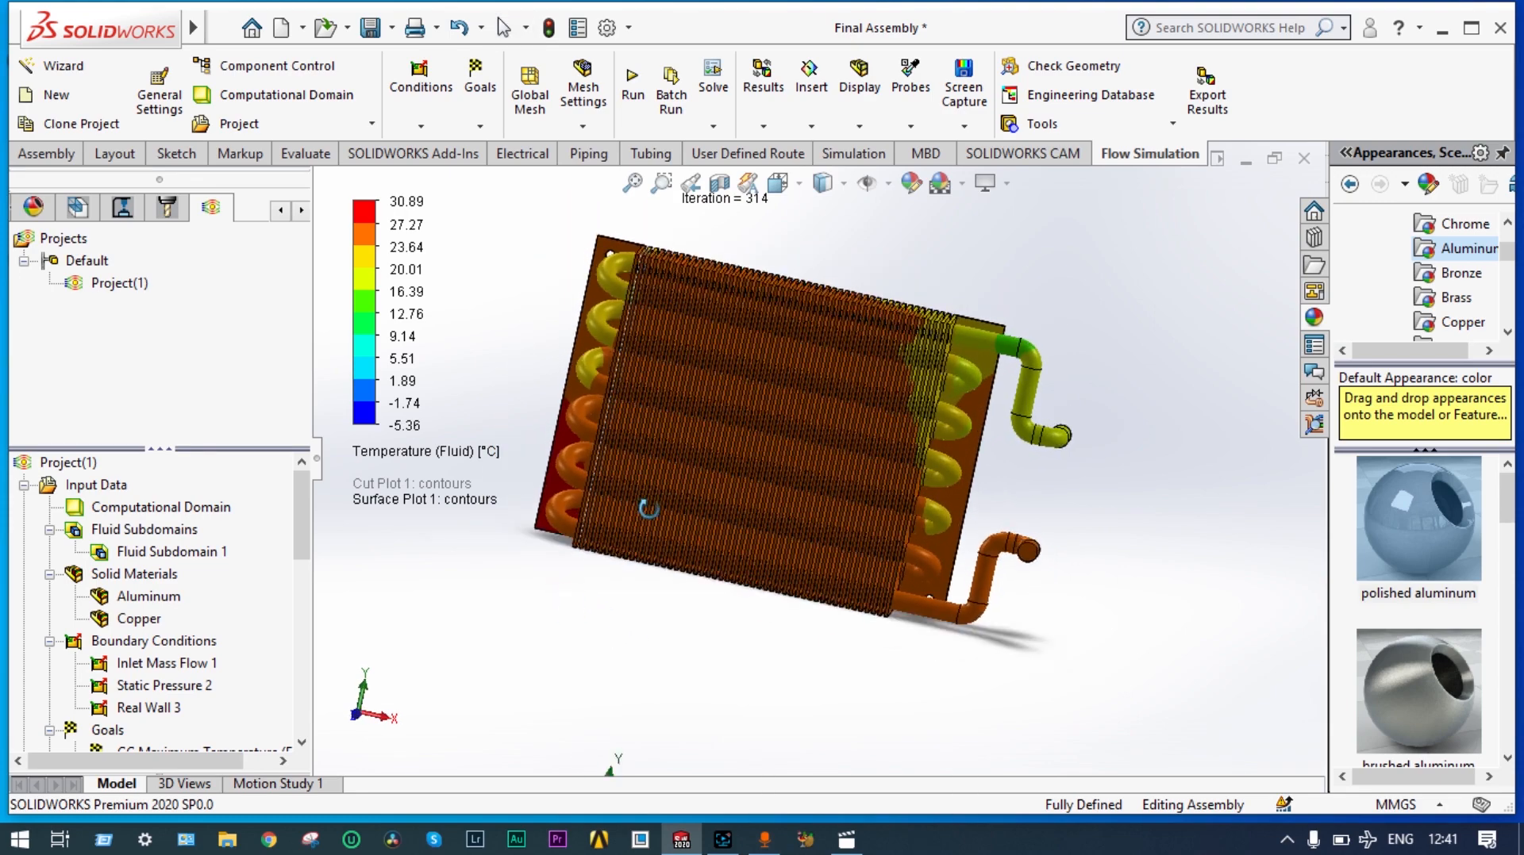
scroll(1055, 307, down, 2)
scroll(1053, 305, up, 1)
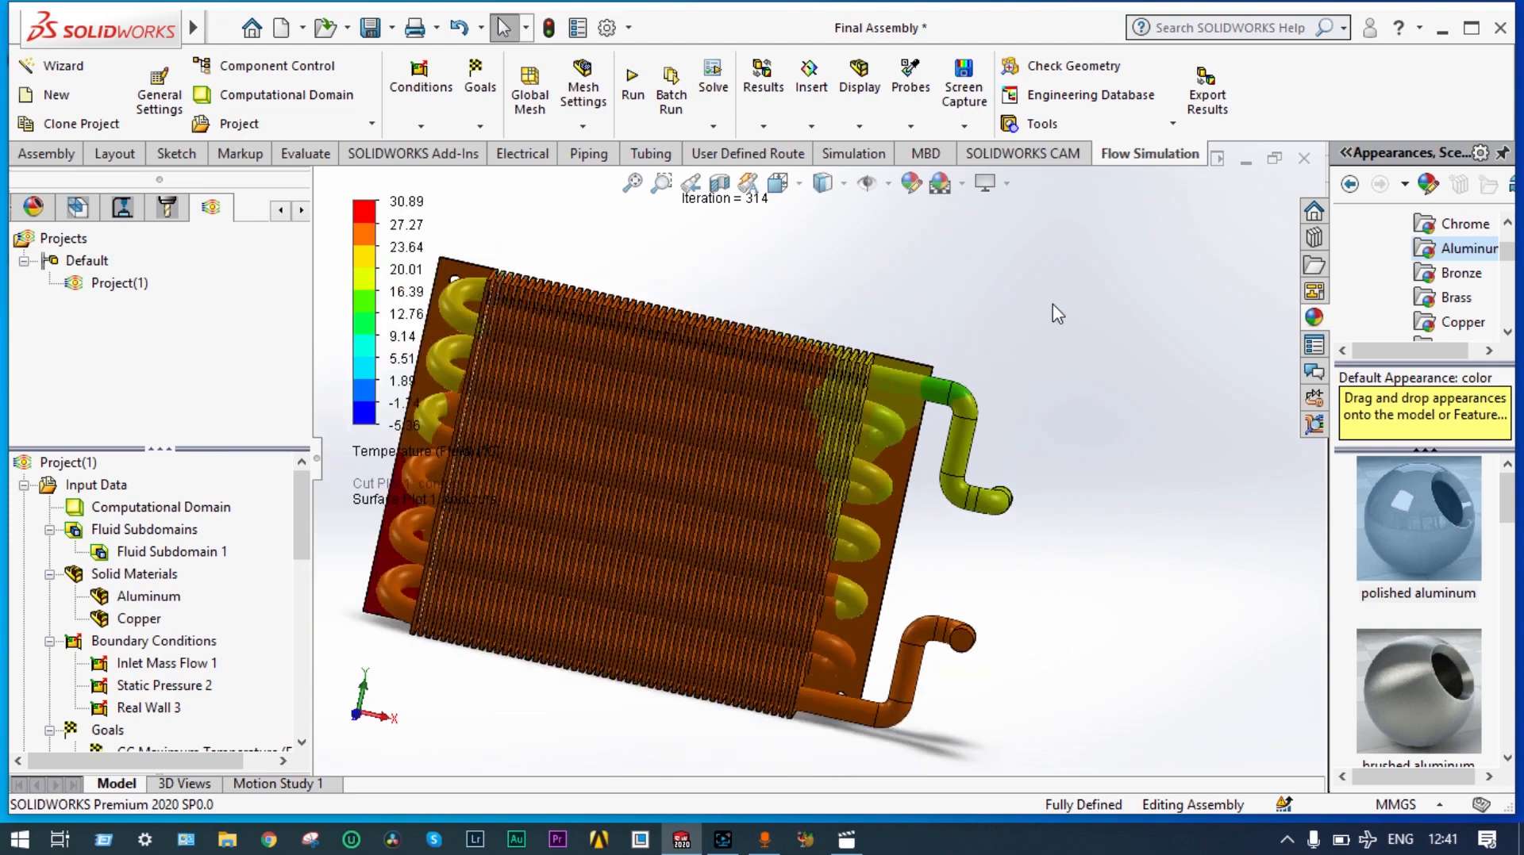
- Clear and hide Surface Plot 1 in the simulation results
scroll(1057, 314, up, 1)
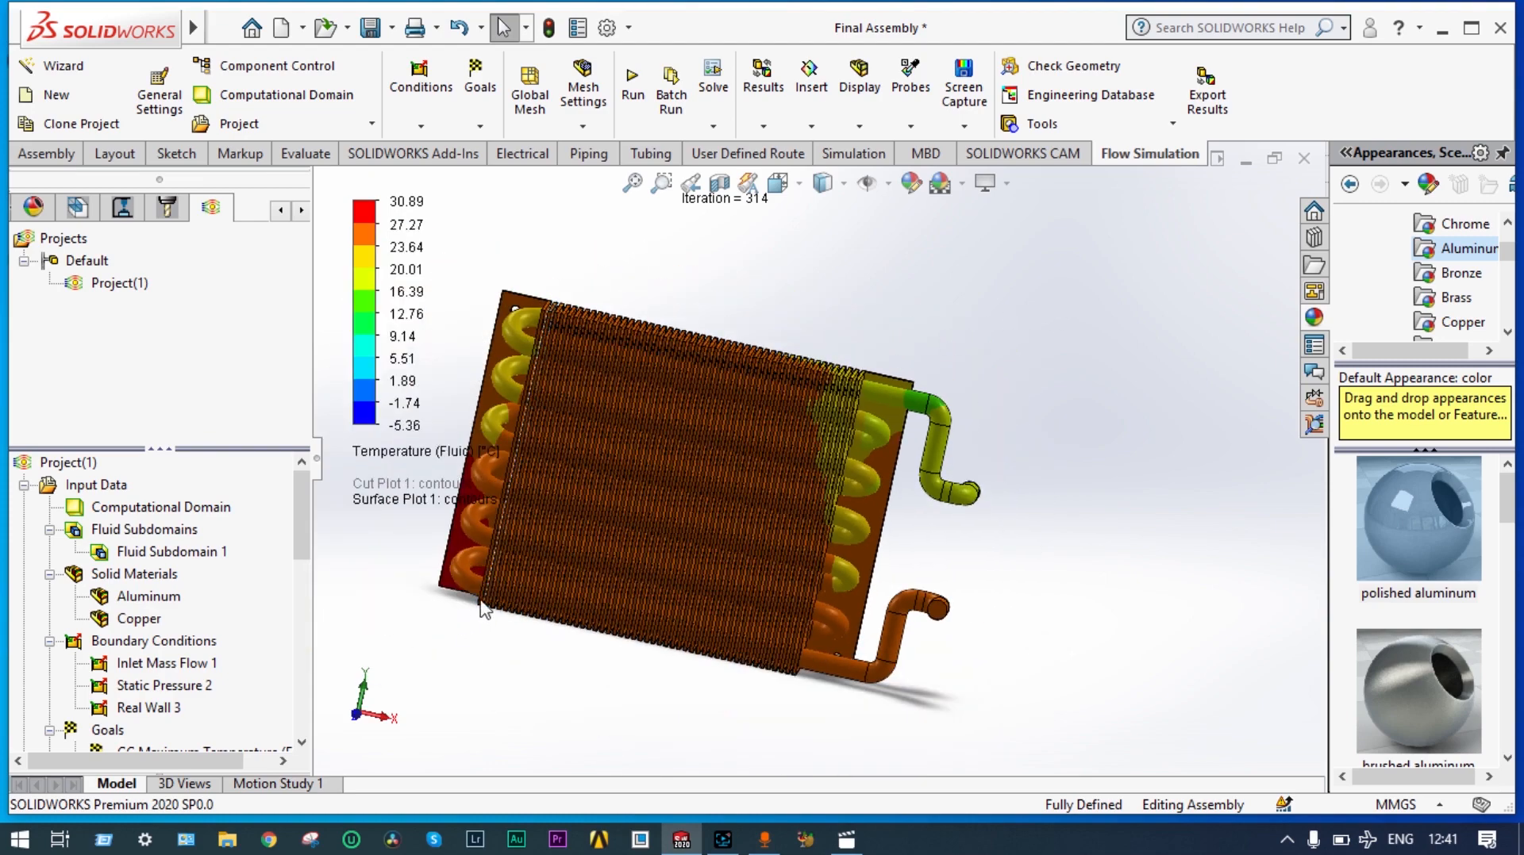
drag(305, 547, 314, 617)
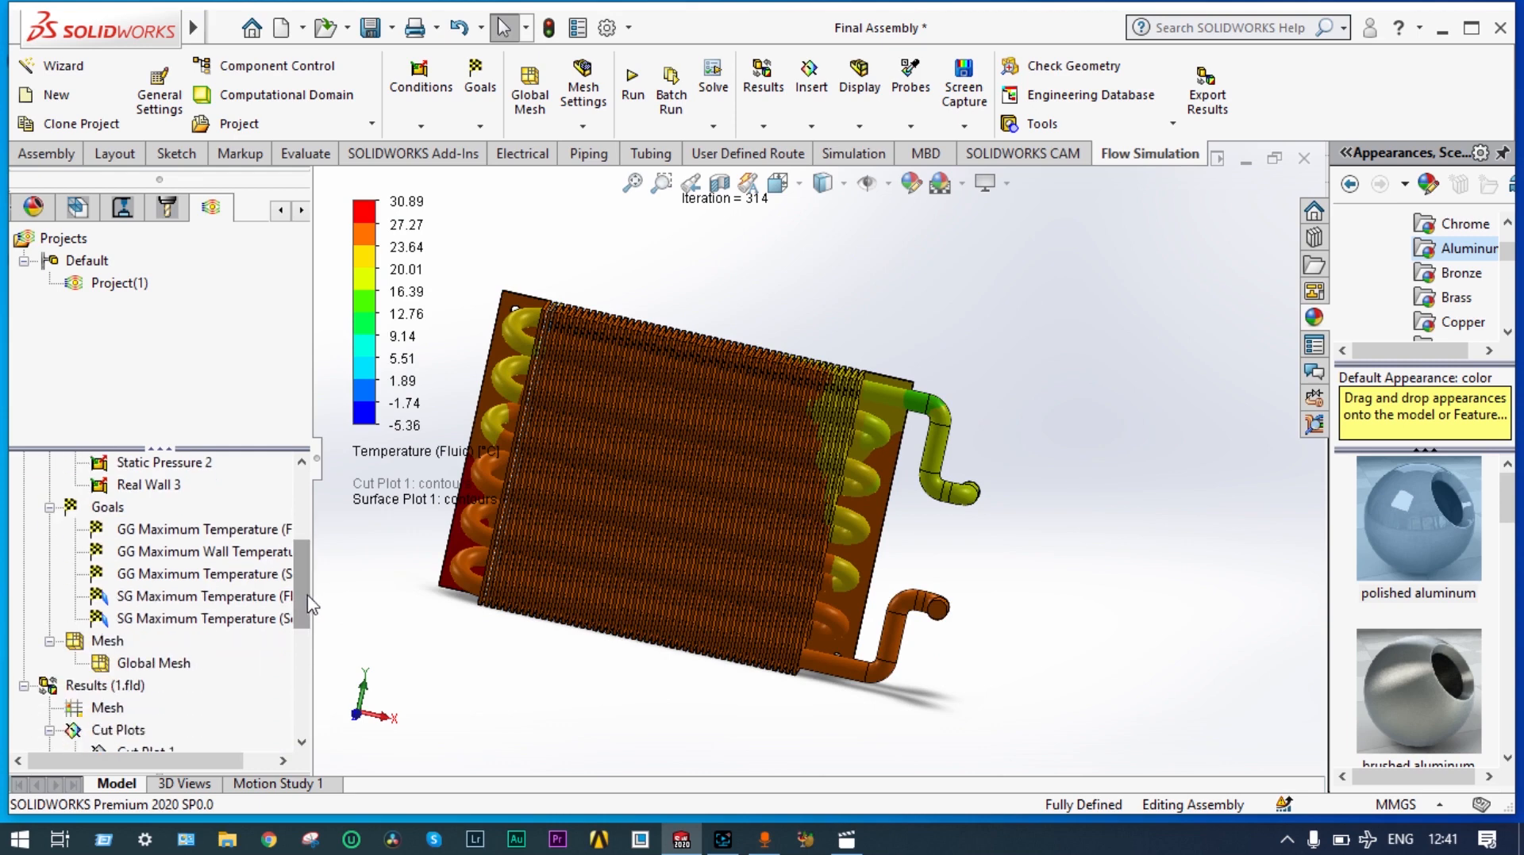
drag(294, 569, 308, 656)
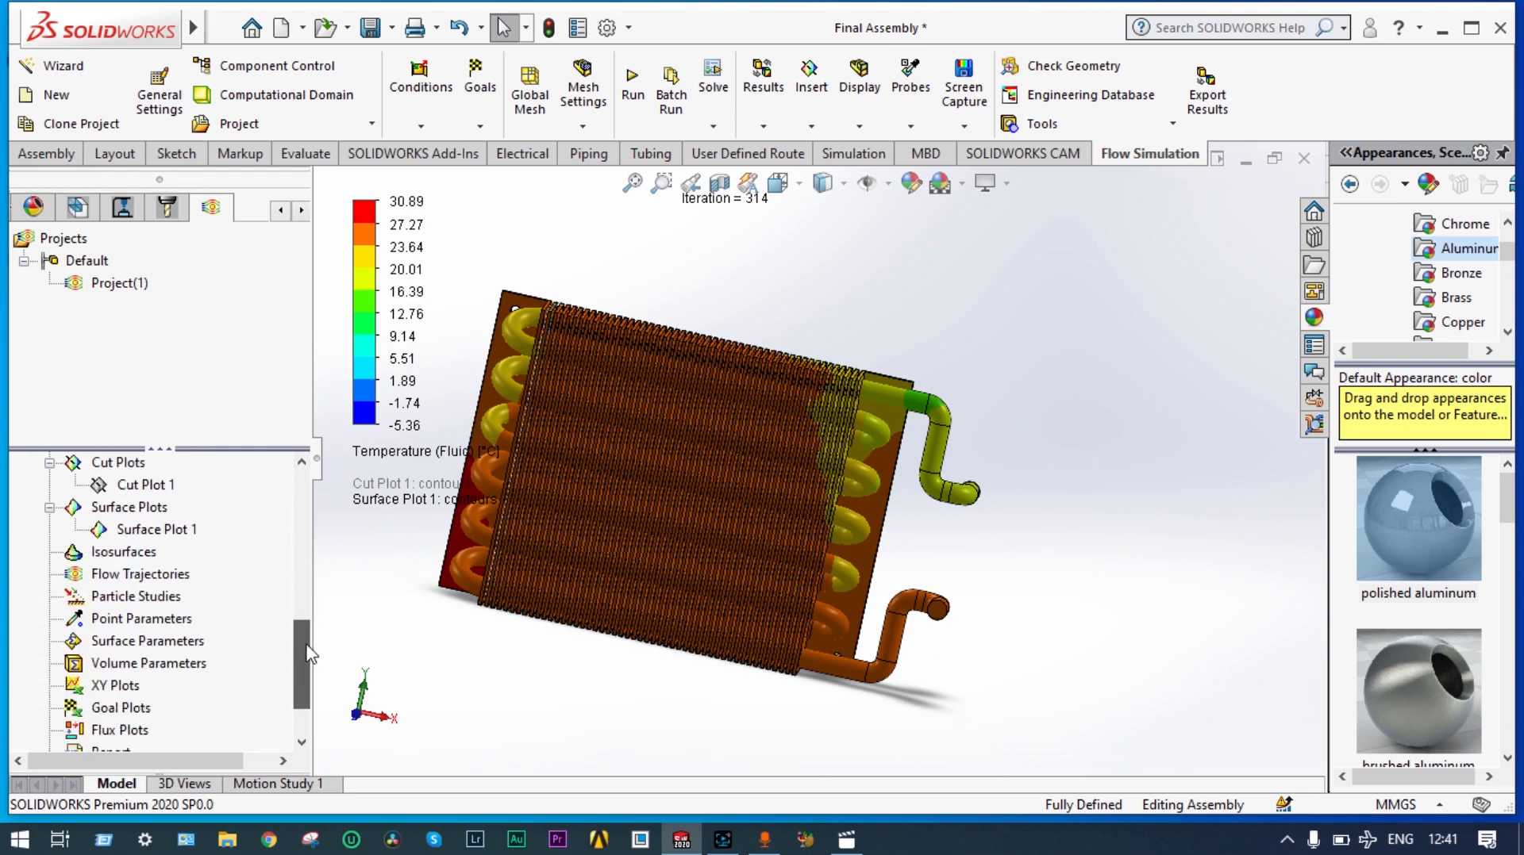
right_click(170, 535)
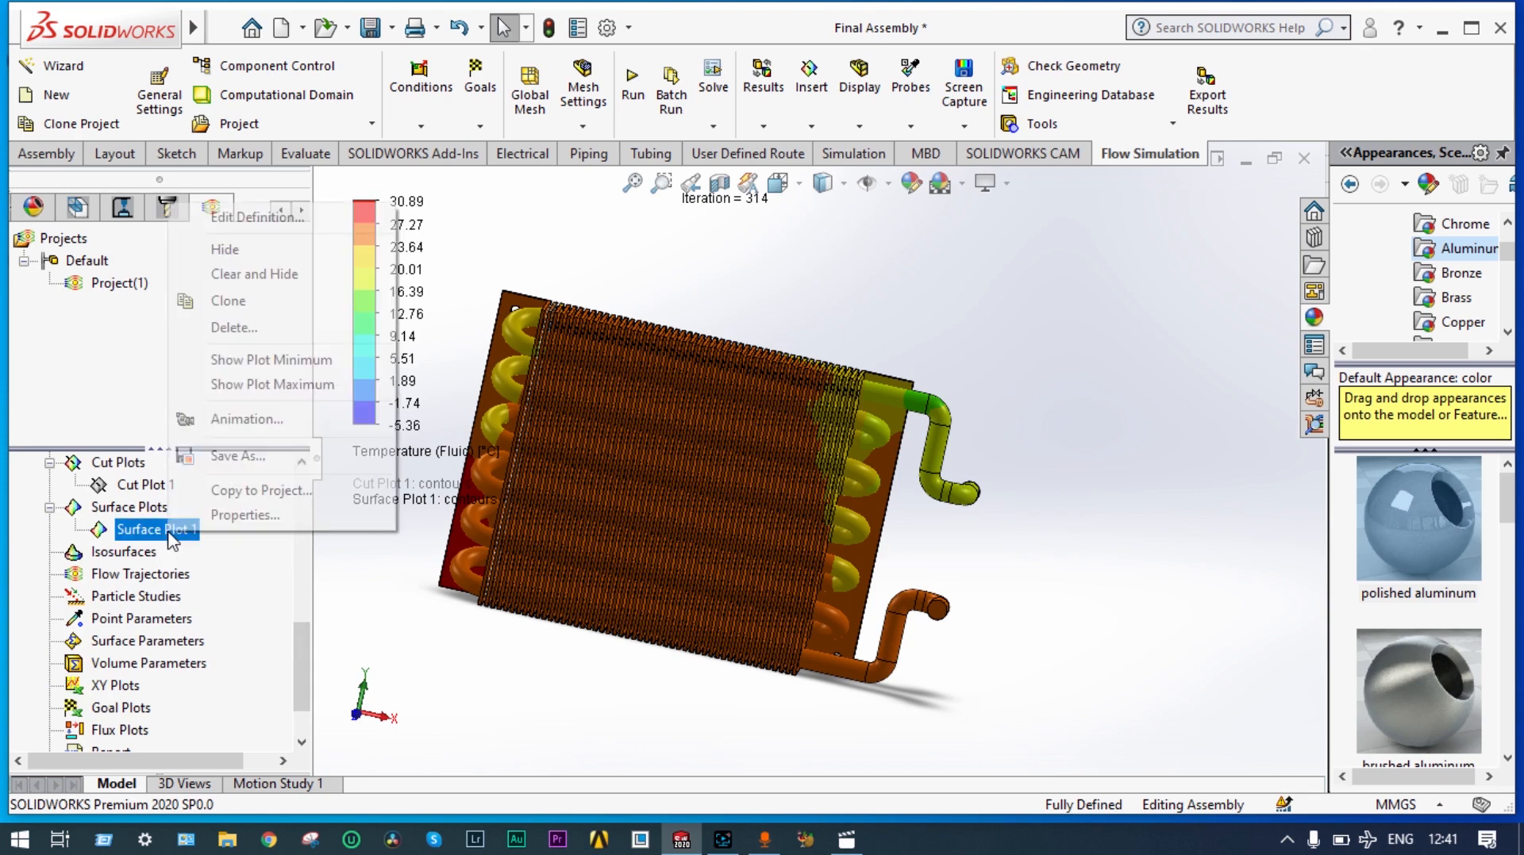
click(241, 281)
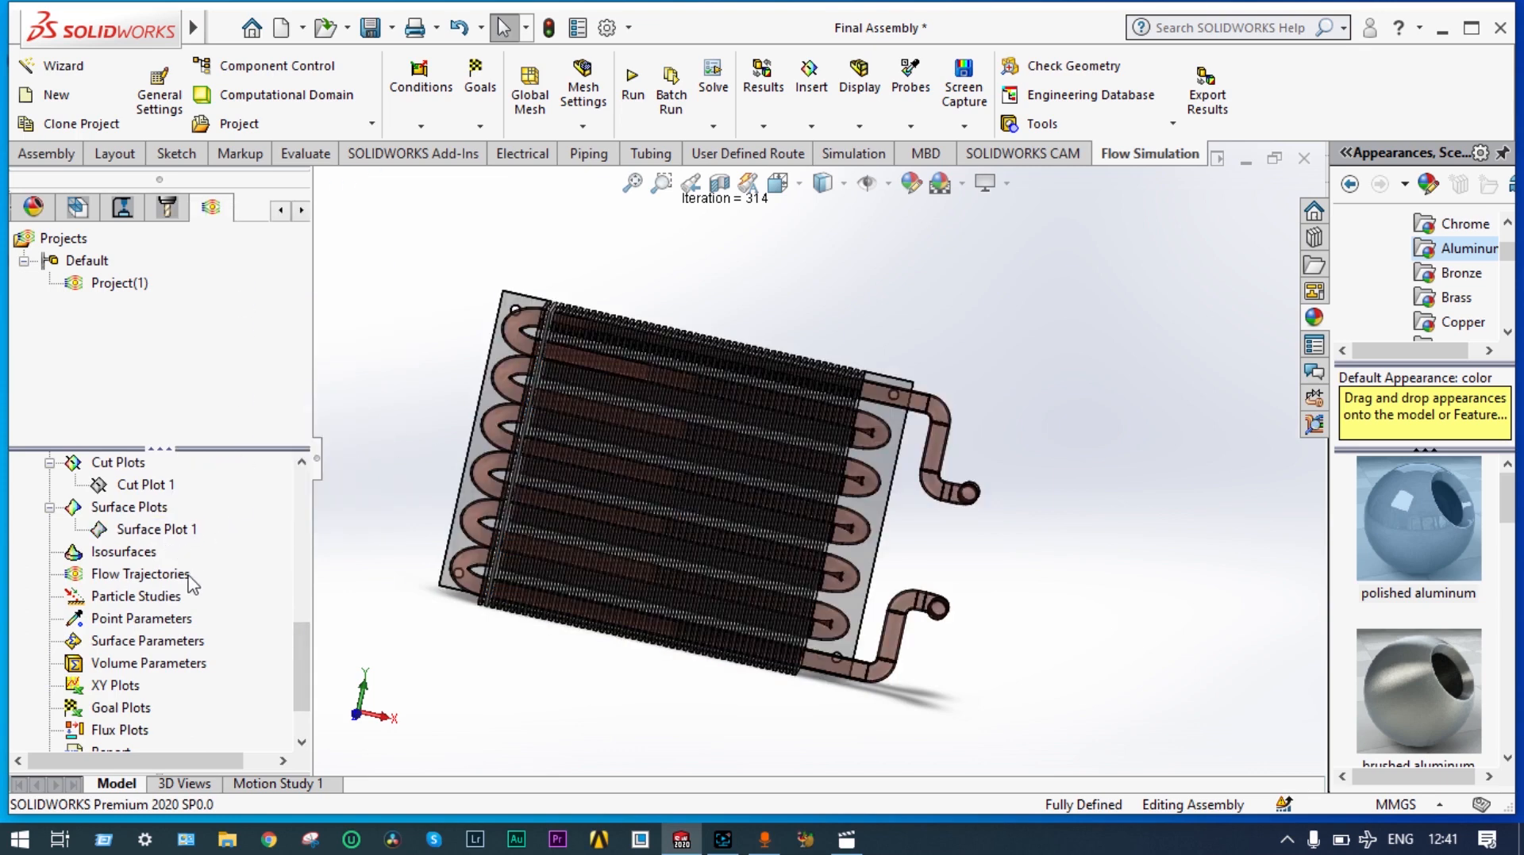
- Start a new flow trajectories plot with 50 starting points, drawn as Arrows and coloured by Temperature (Fluid)
right_click(162, 577)
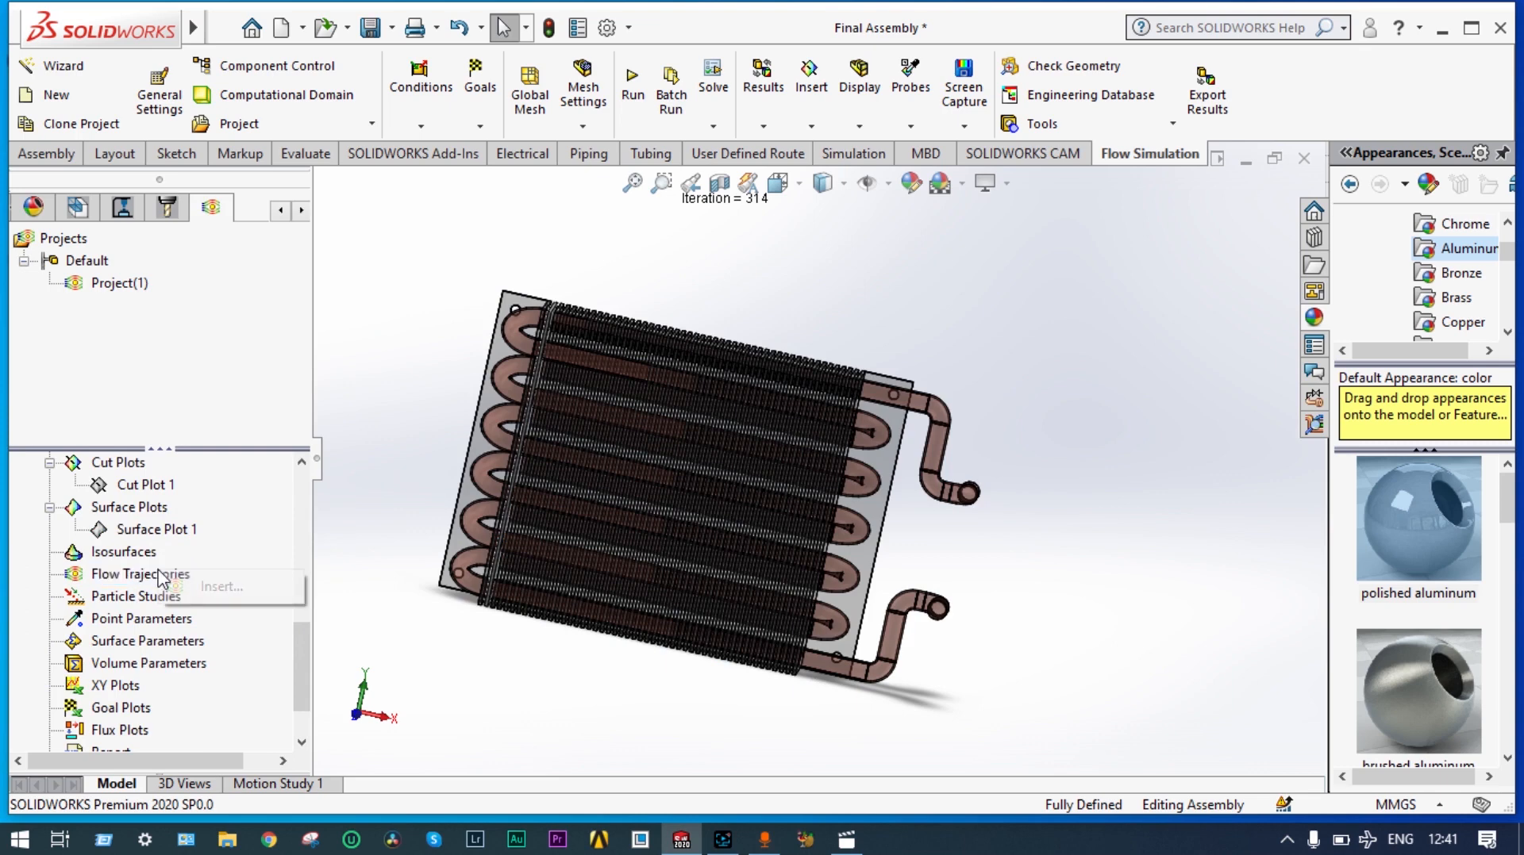
click(209, 587)
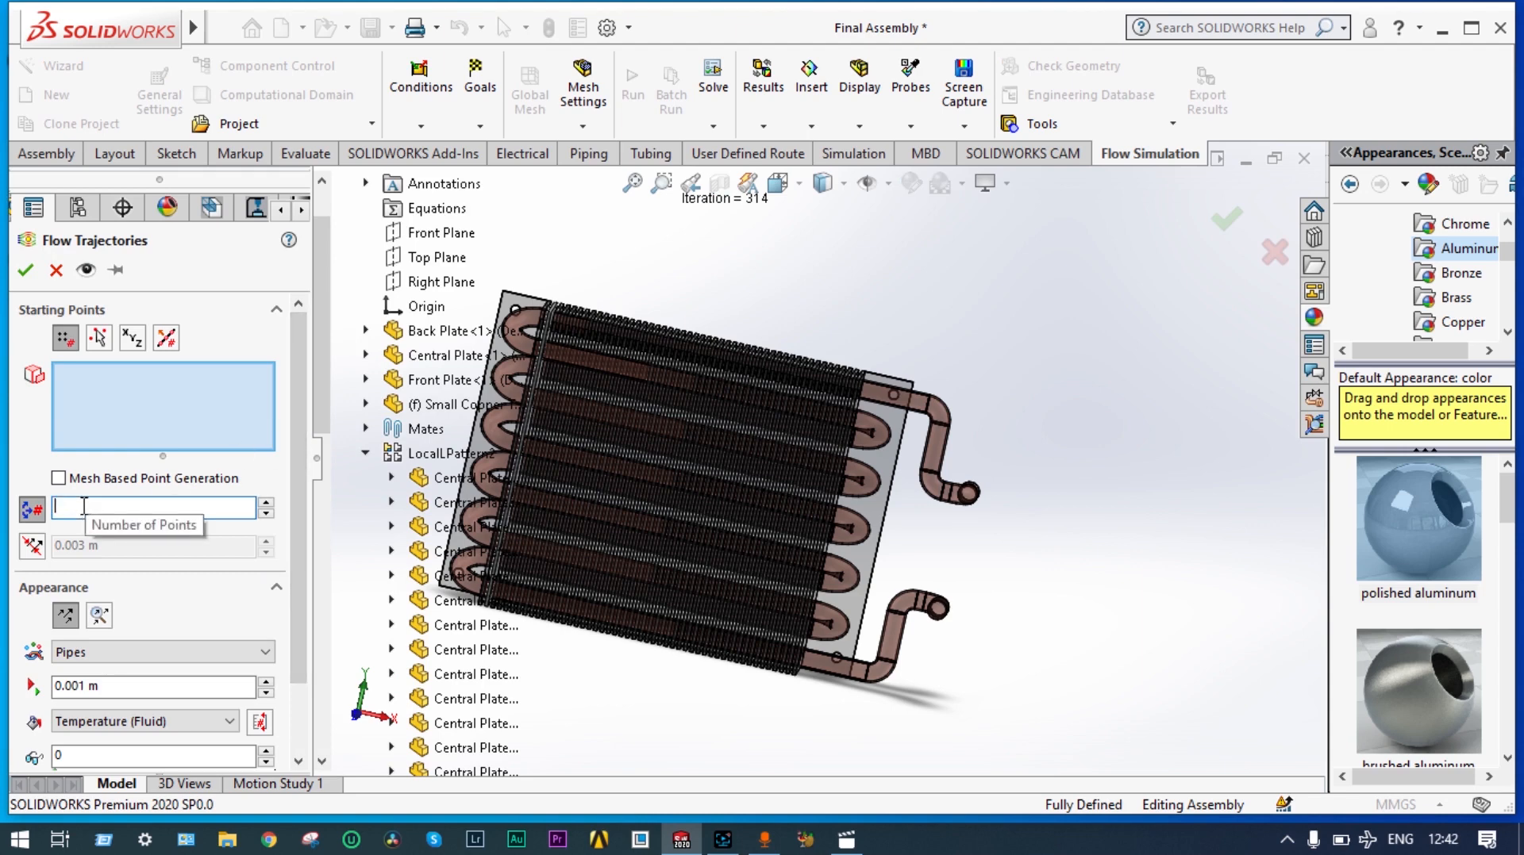
text(0)
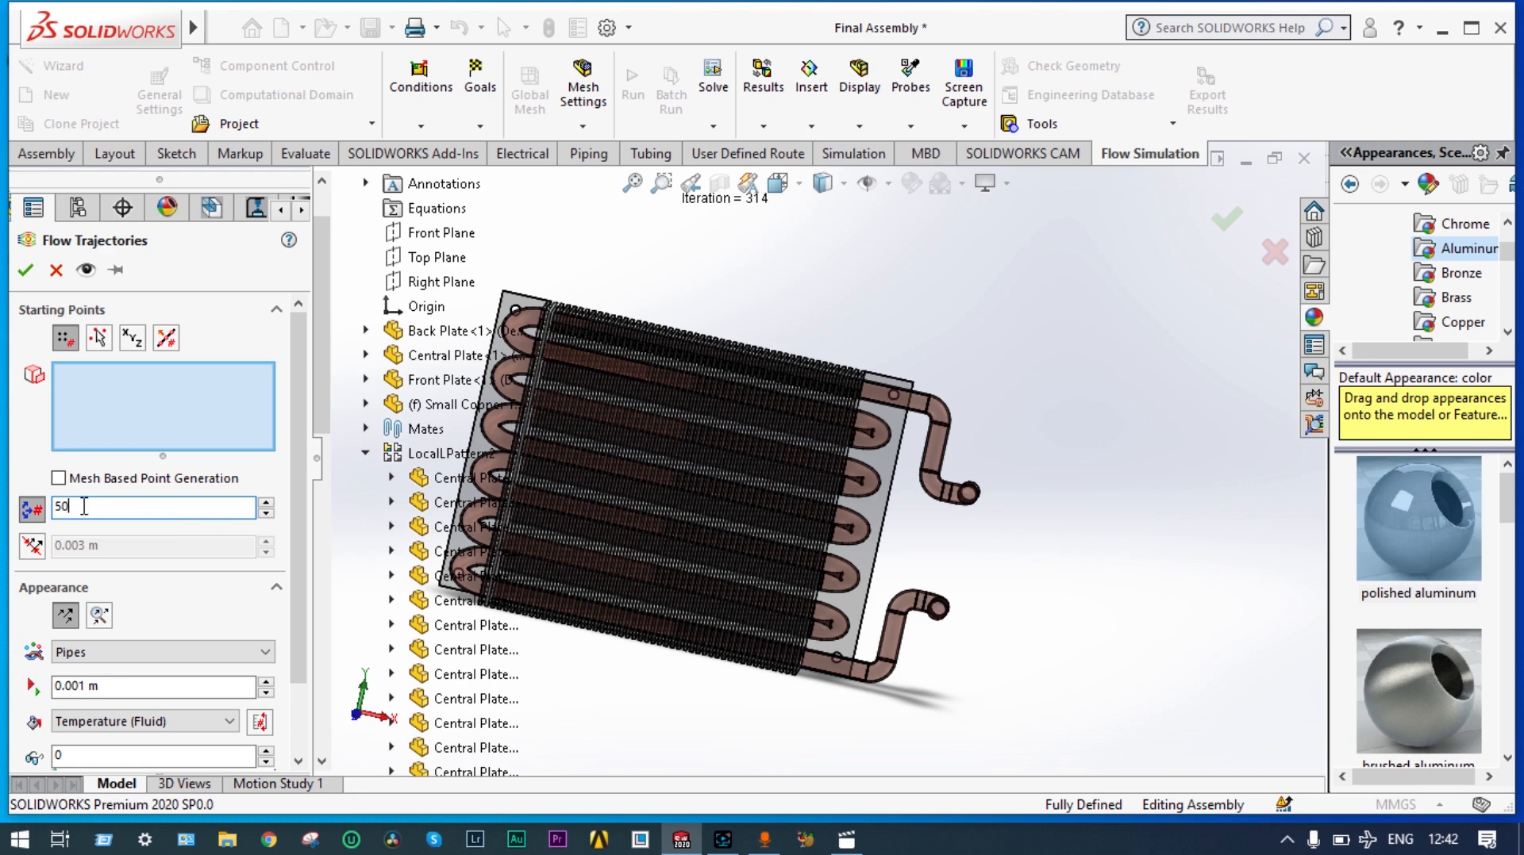
click(262, 652)
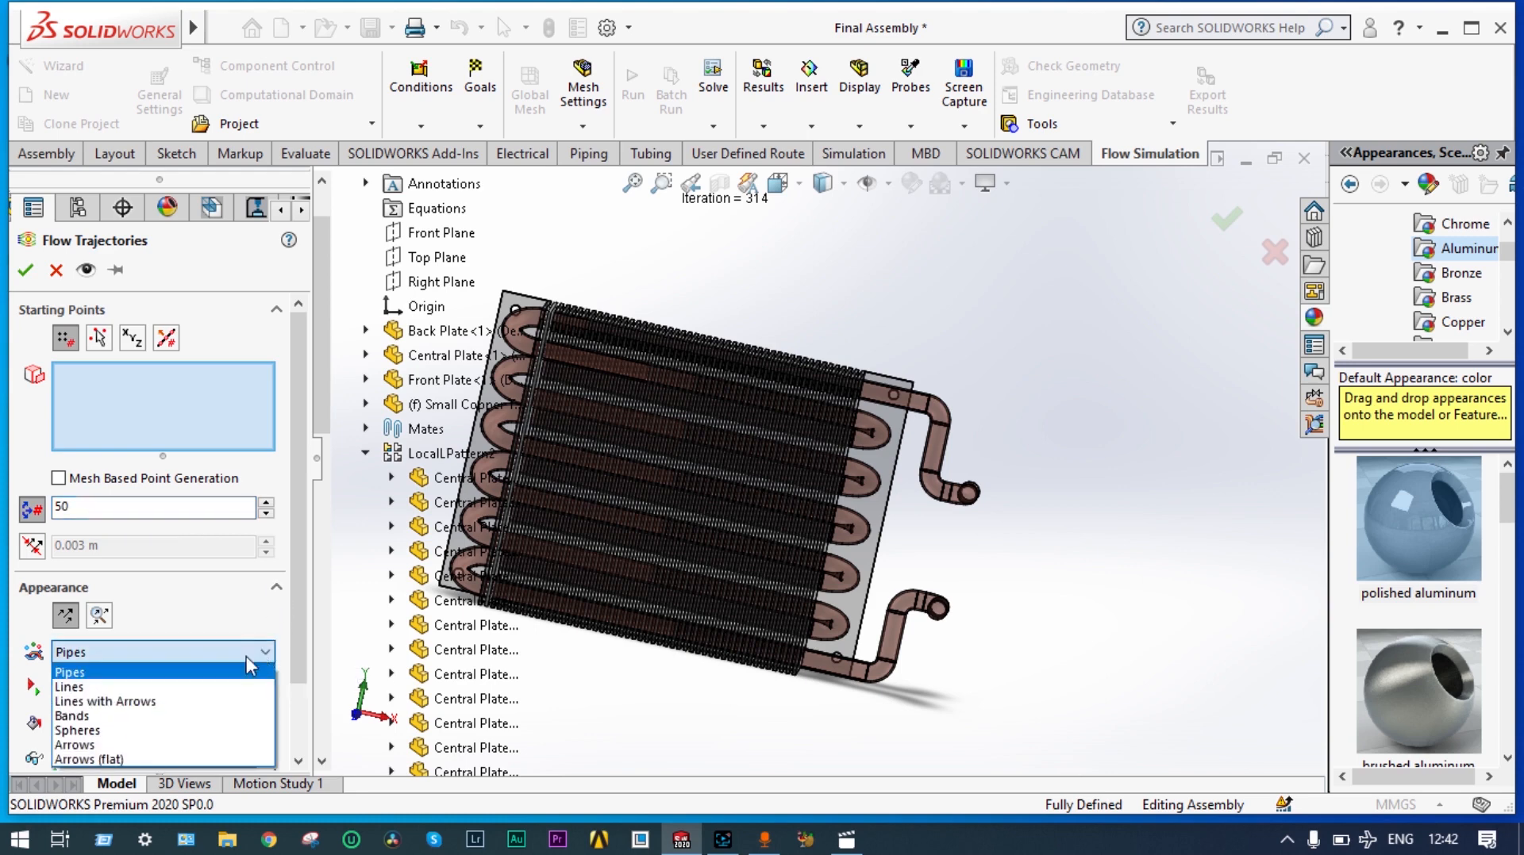
click(158, 746)
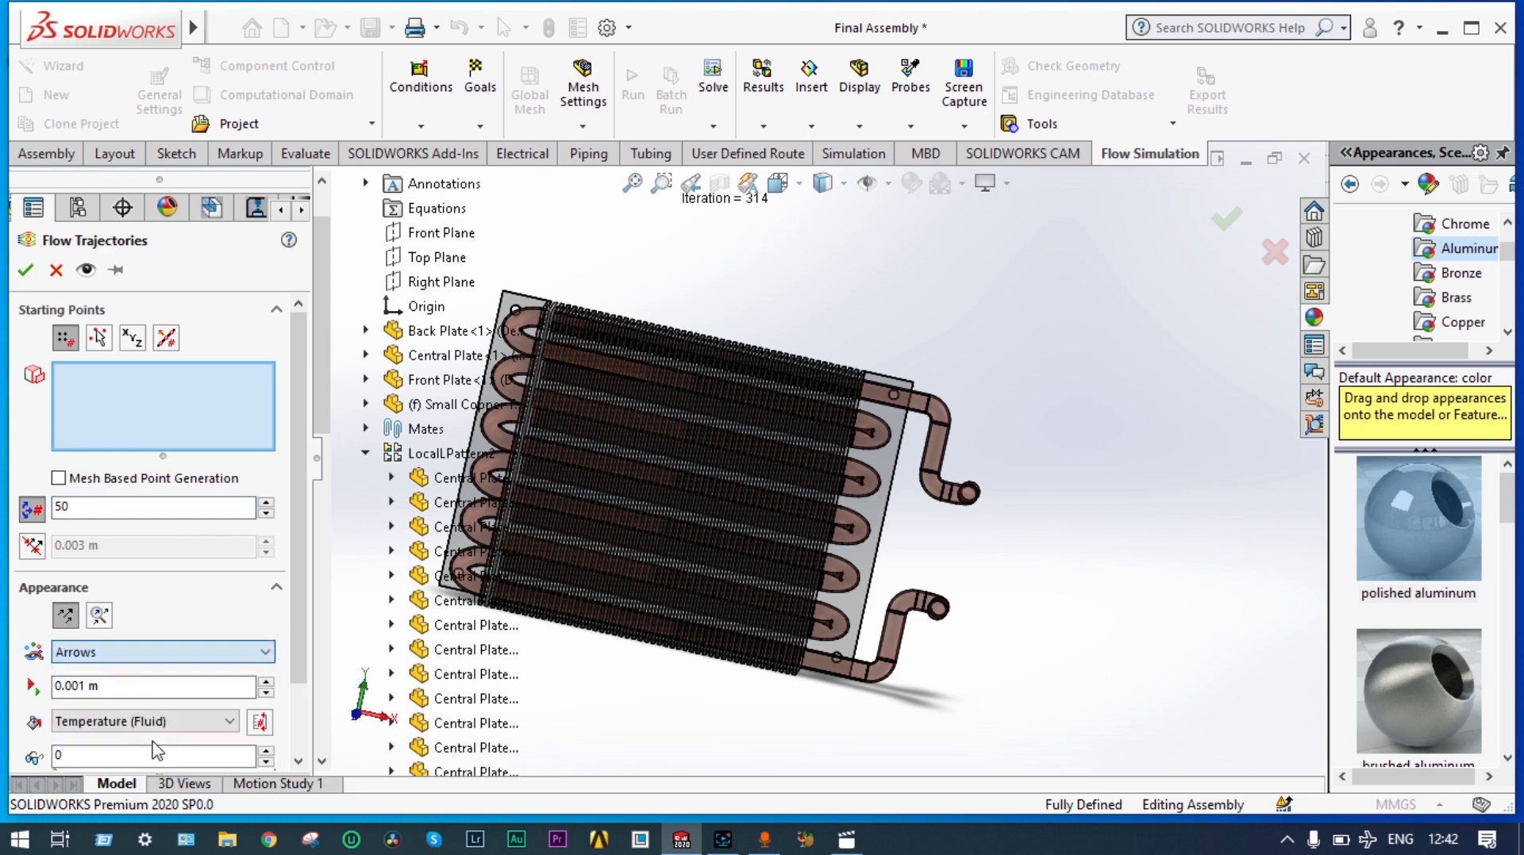
scroll(300, 680, down, 2)
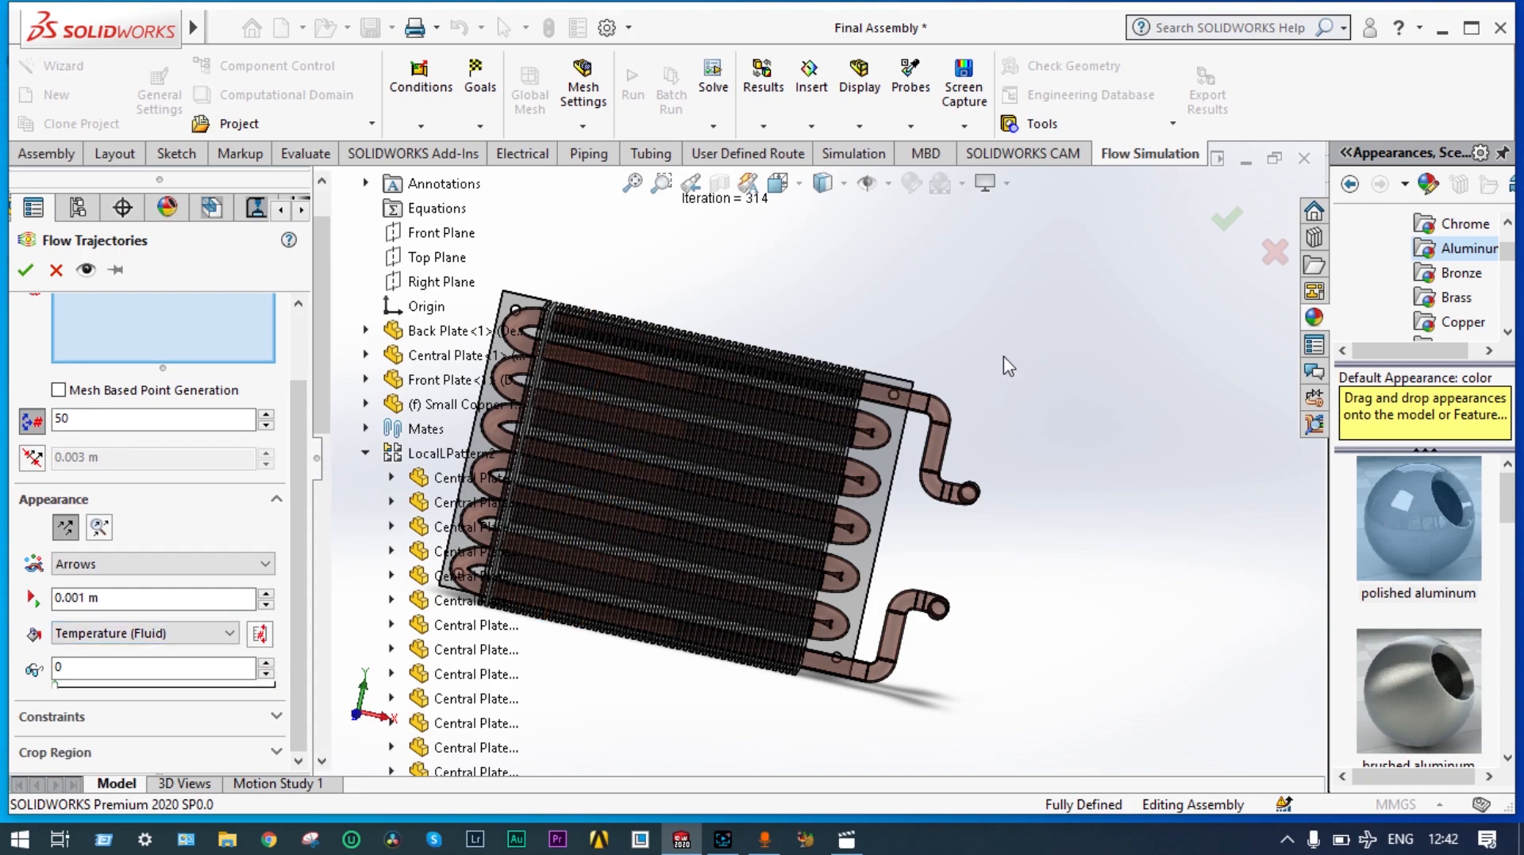
- Use the Sweep-Thin2 face of Small Copper Tubes at the upper pipe's open end as the starting face, and create the trajectories
middle_drag(1006, 402, 976, 528)
scroll(991, 476, up, 3)
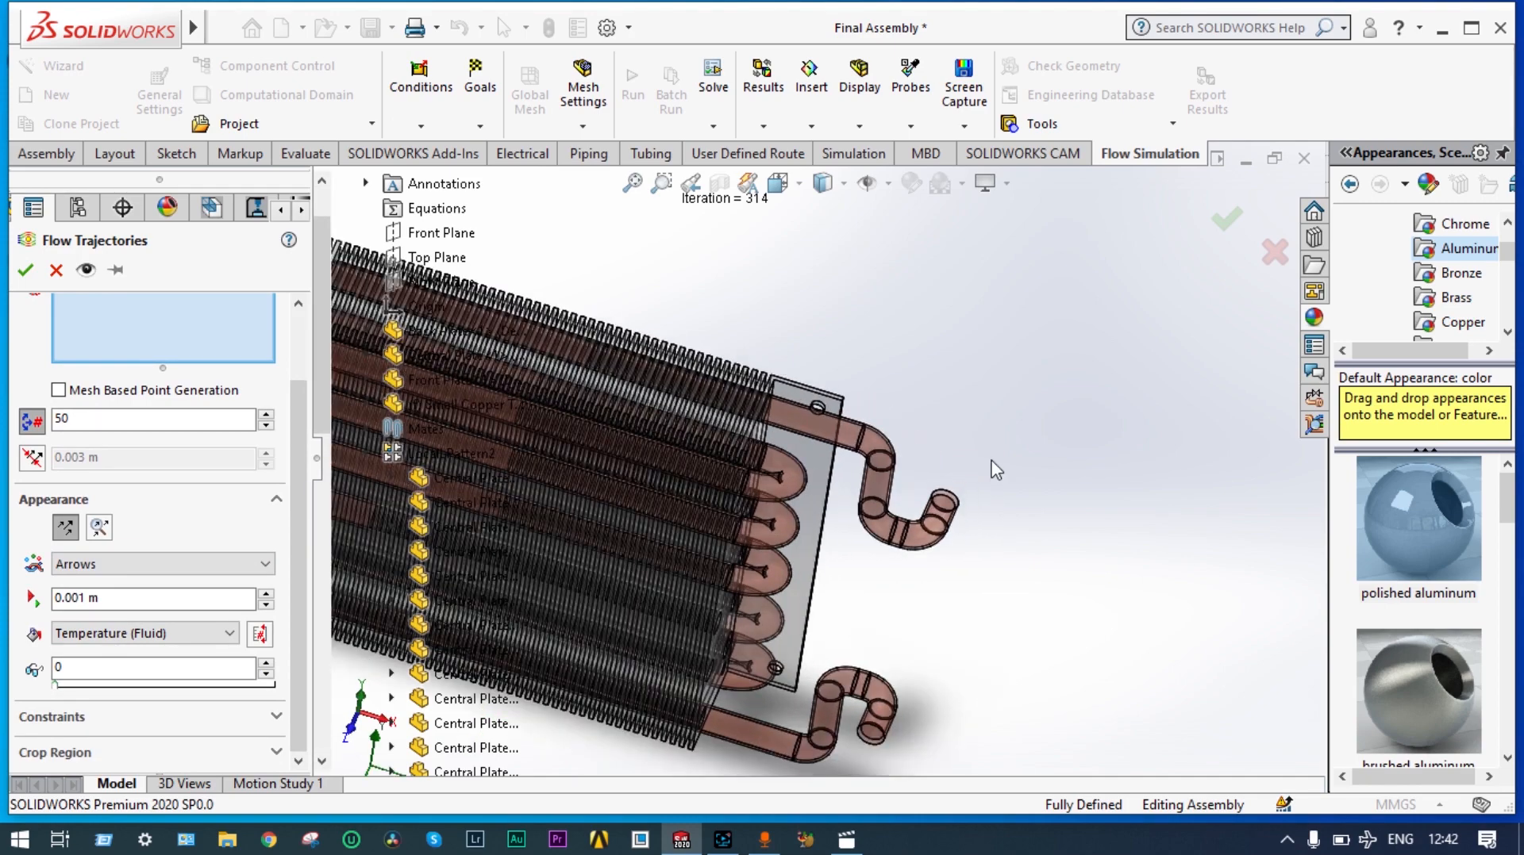
scroll(984, 452, up, 4)
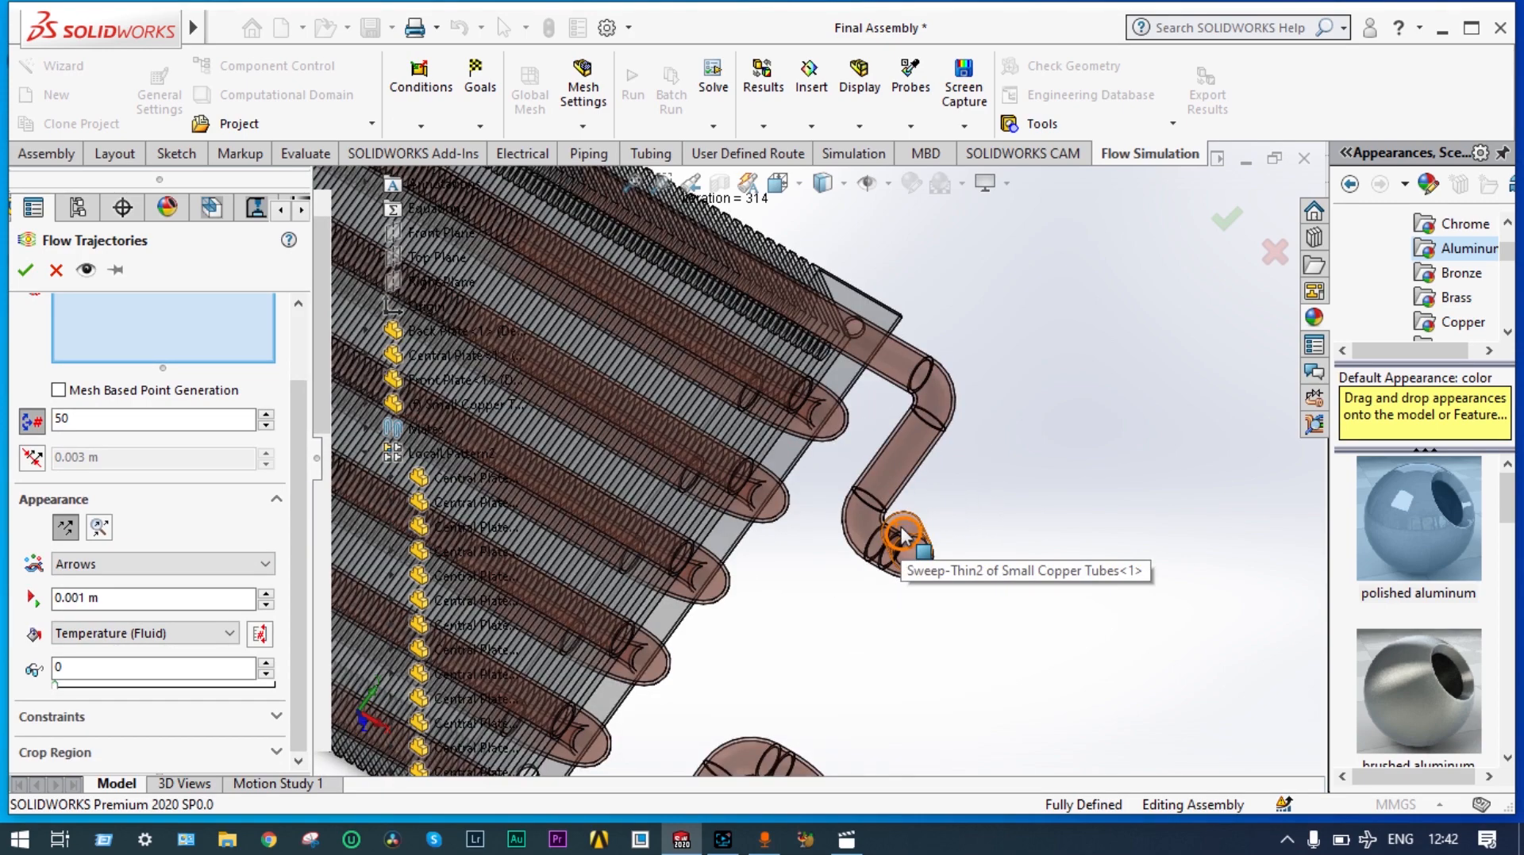
click(902, 537)
right_click(903, 537)
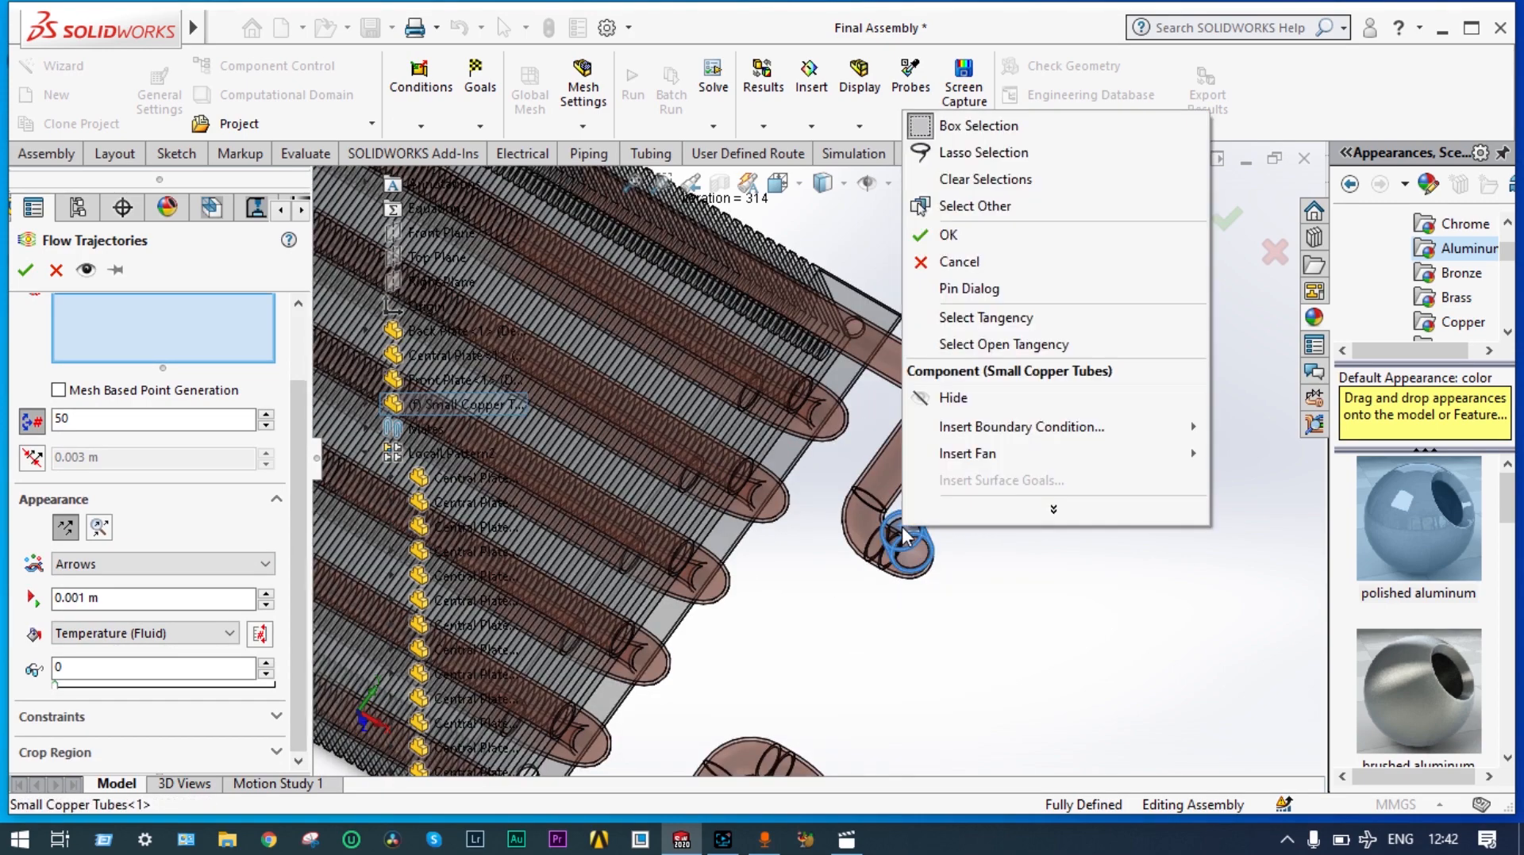
click(969, 206)
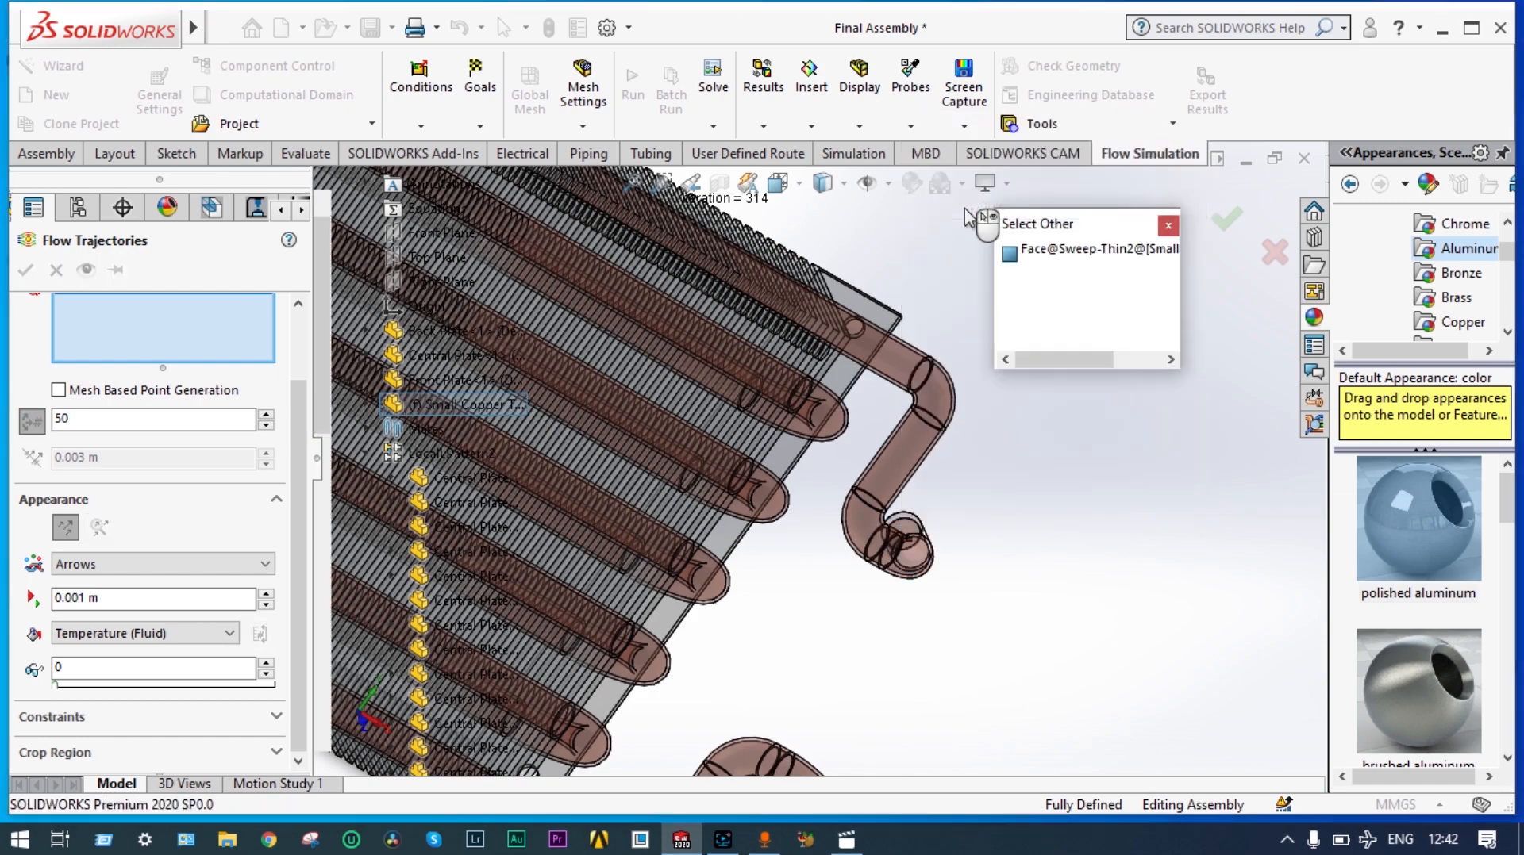
click(1055, 248)
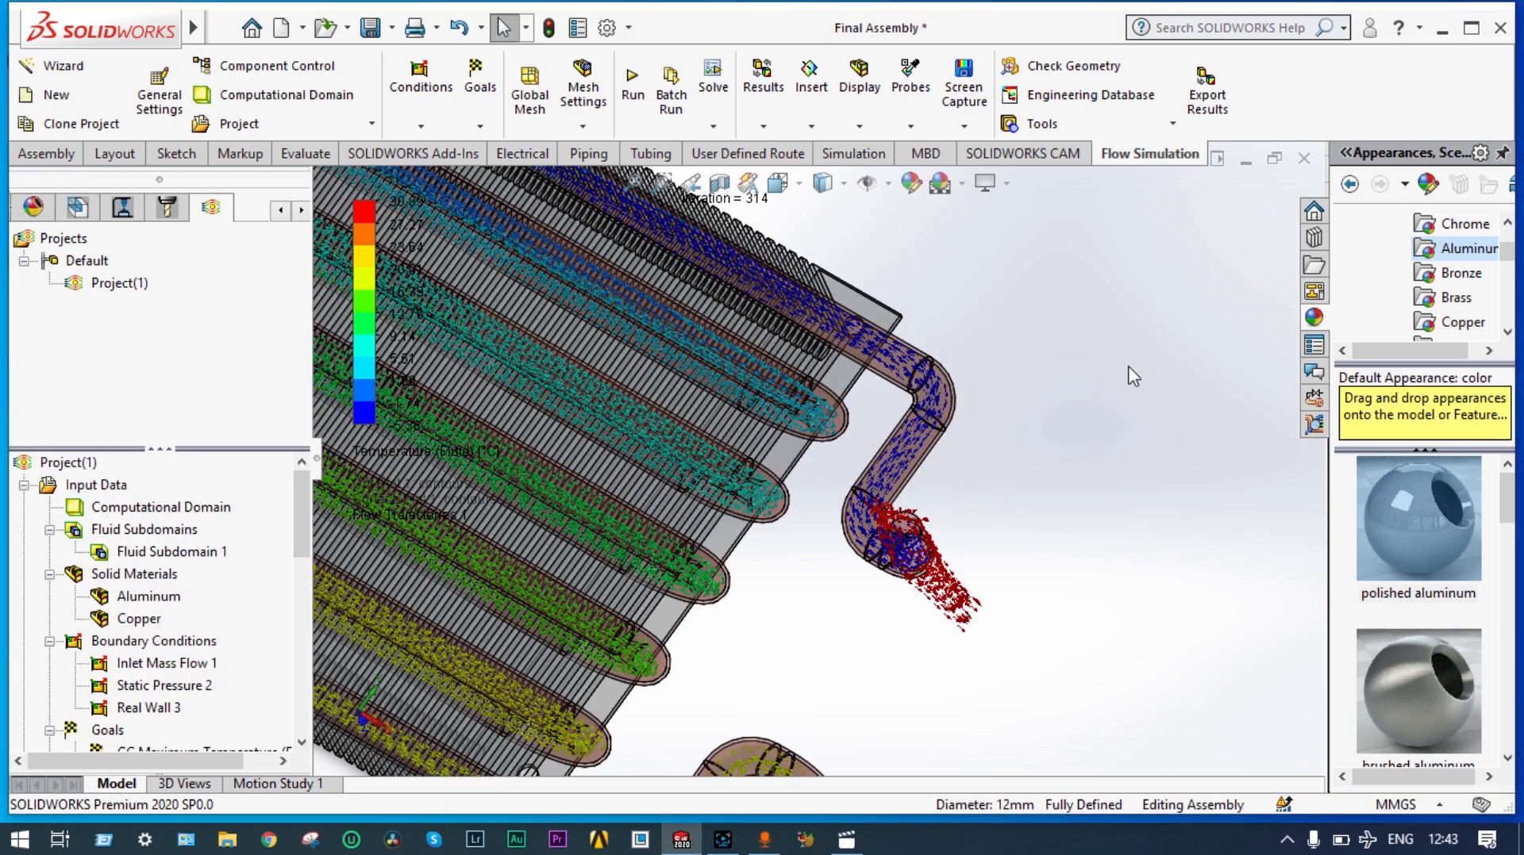
- Inspect the fluid temperature trajectories through the coil tubes, and switch the displayed parameter to Velocity
scroll(1030, 428, up, 5)
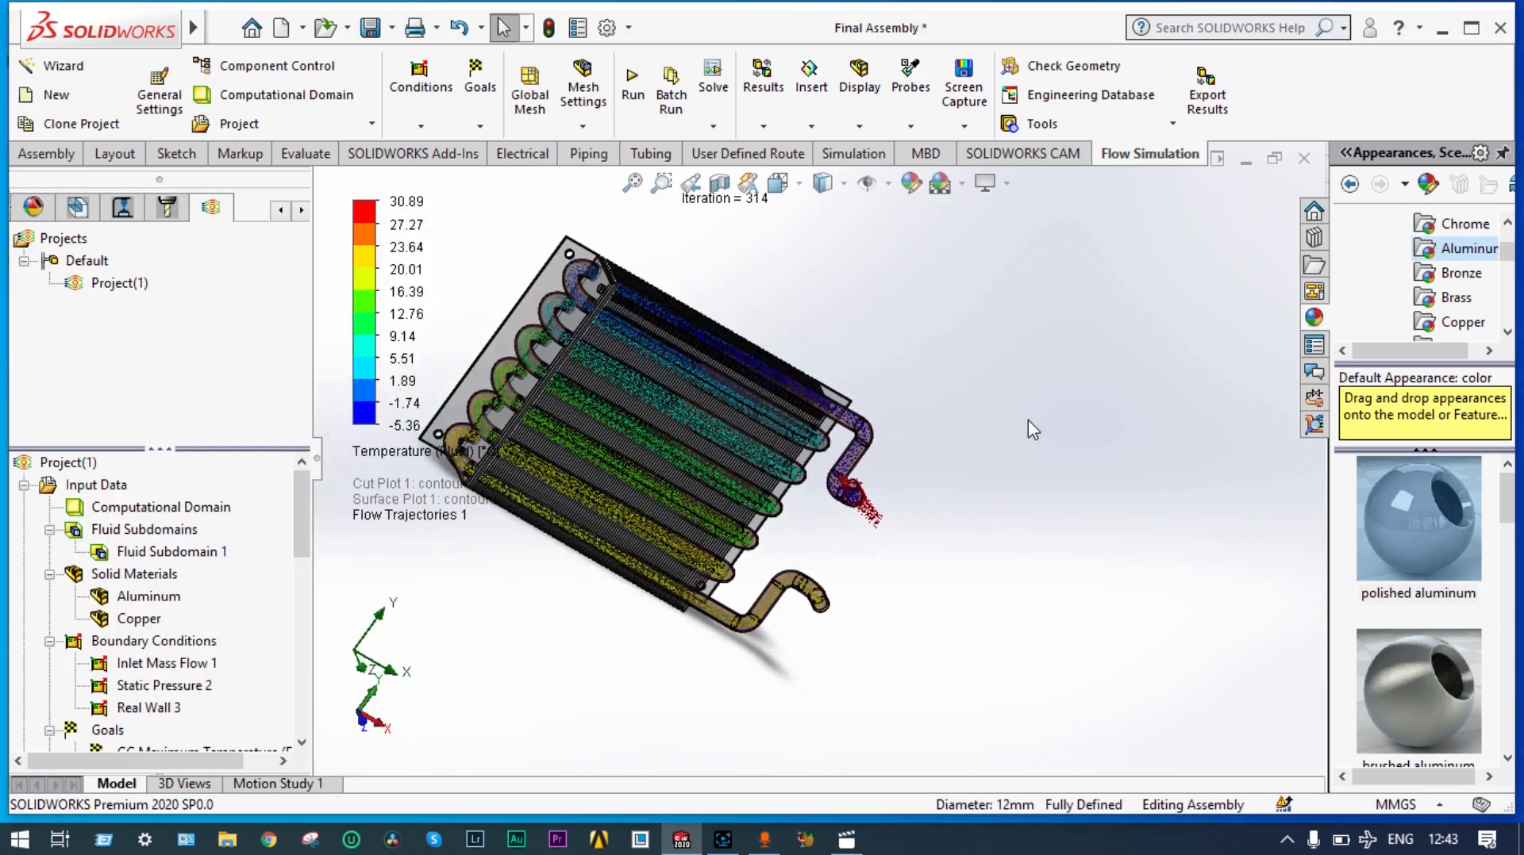
middle_drag(1030, 428, 873, 377)
scroll(489, 331, down, 3)
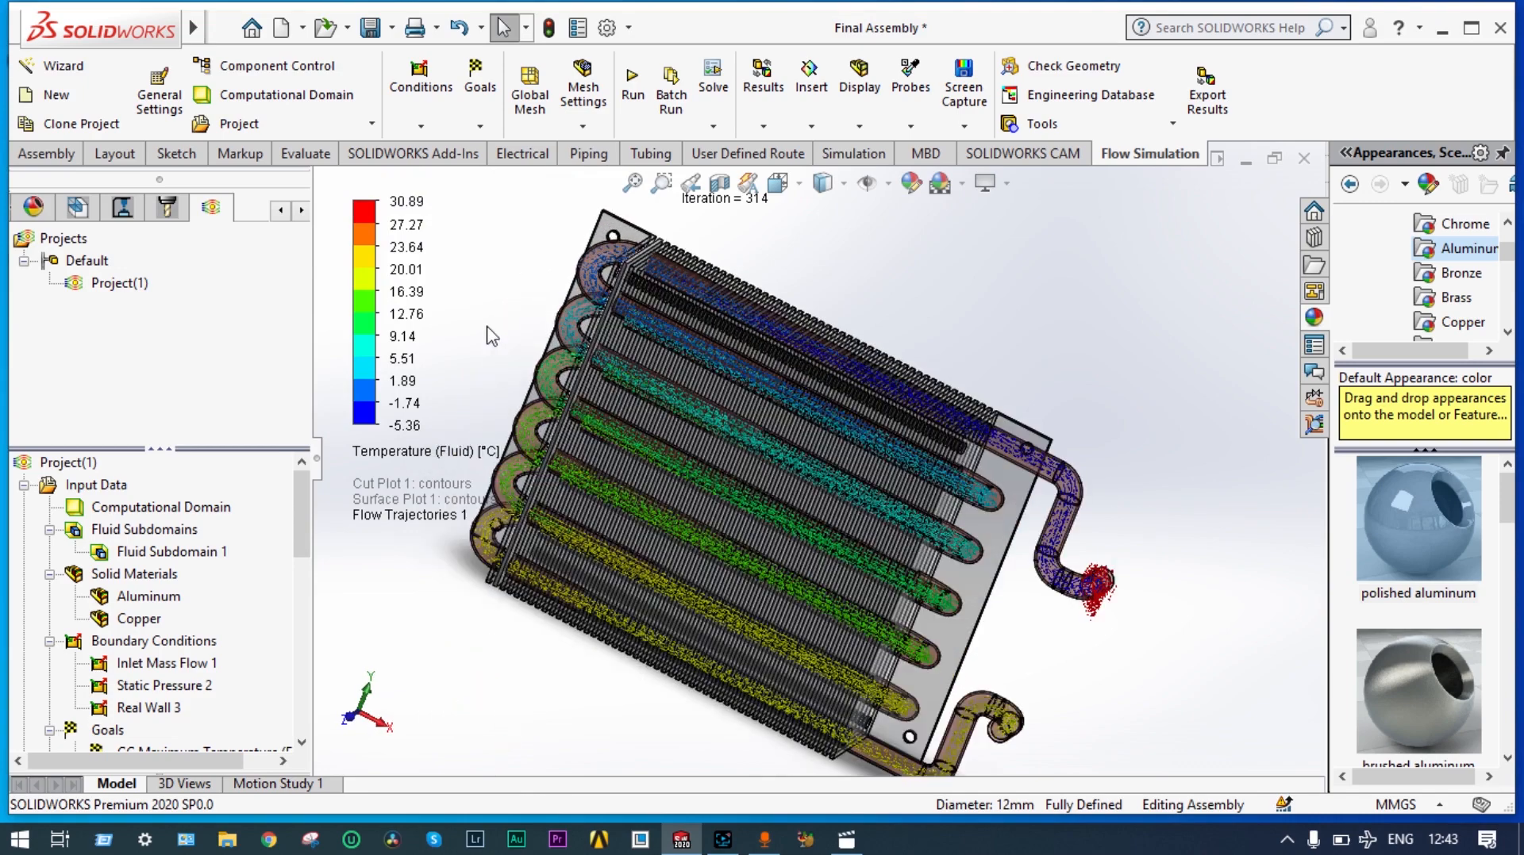
middle_drag(512, 337, 545, 349)
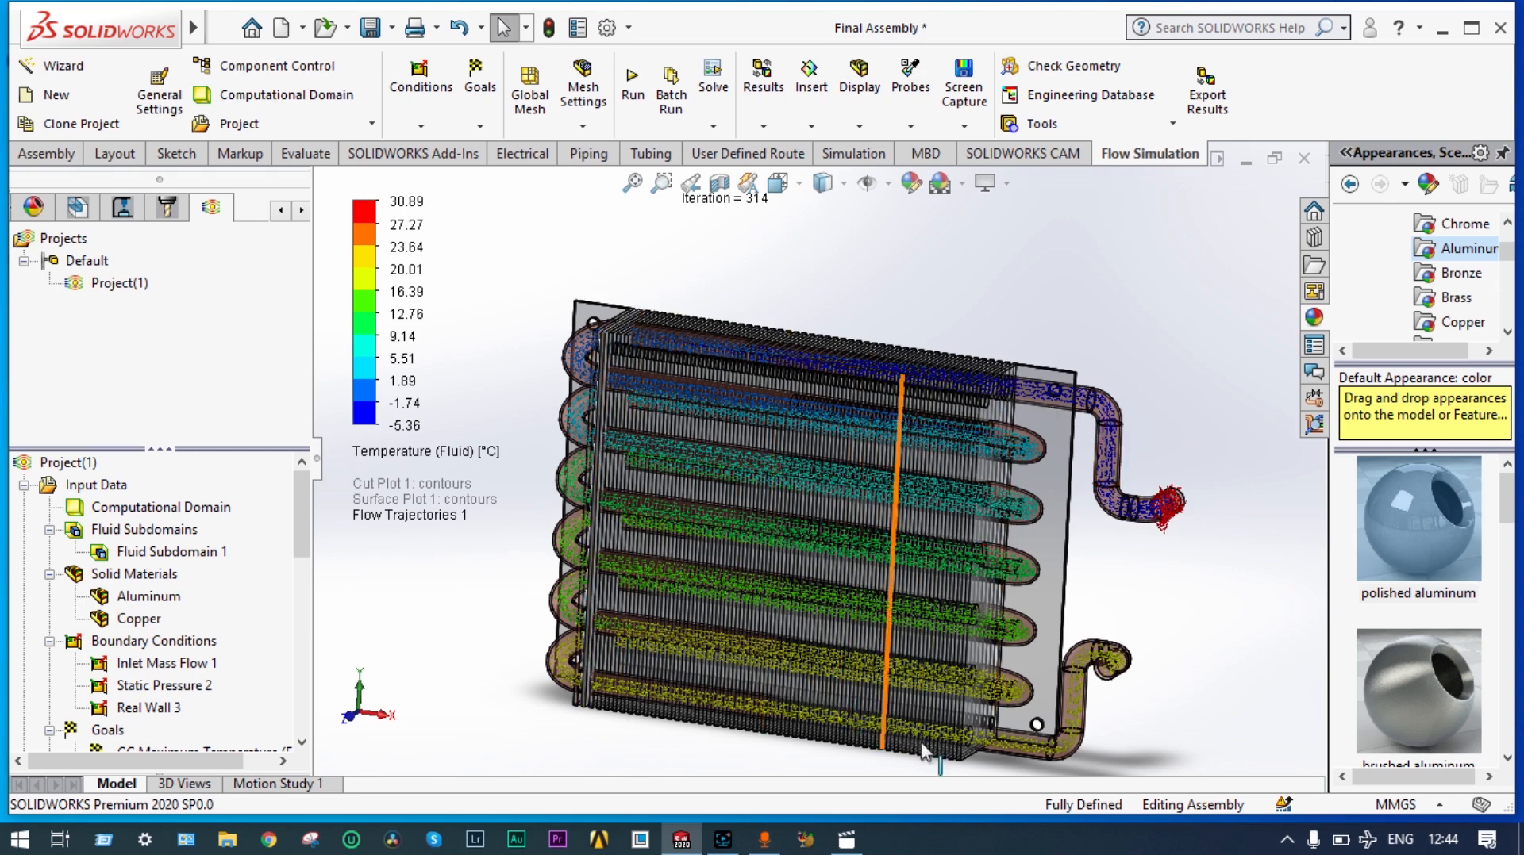
click(458, 458)
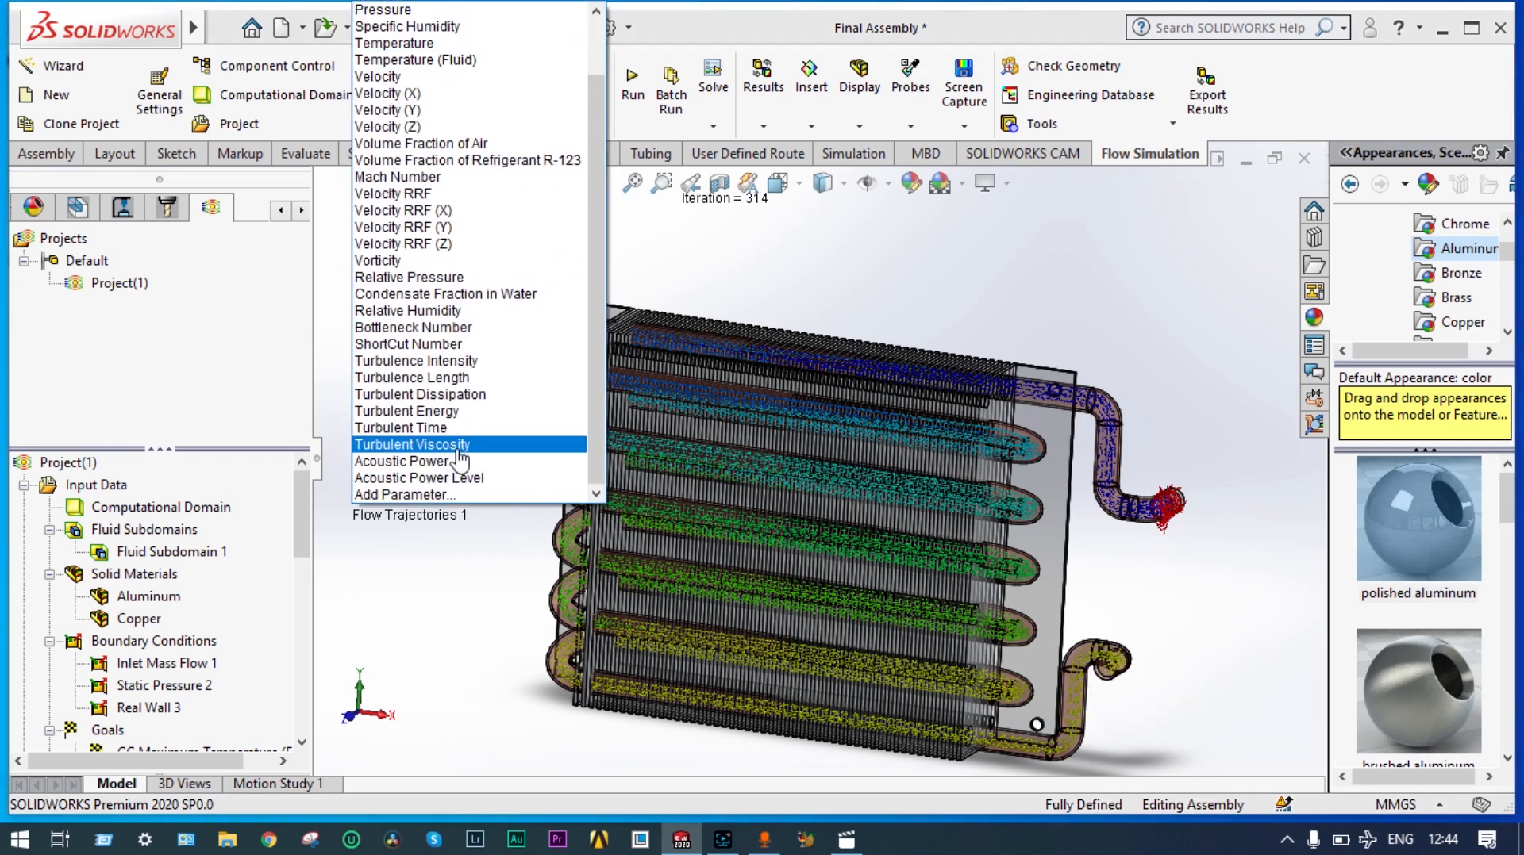
click(421, 77)
click(492, 453)
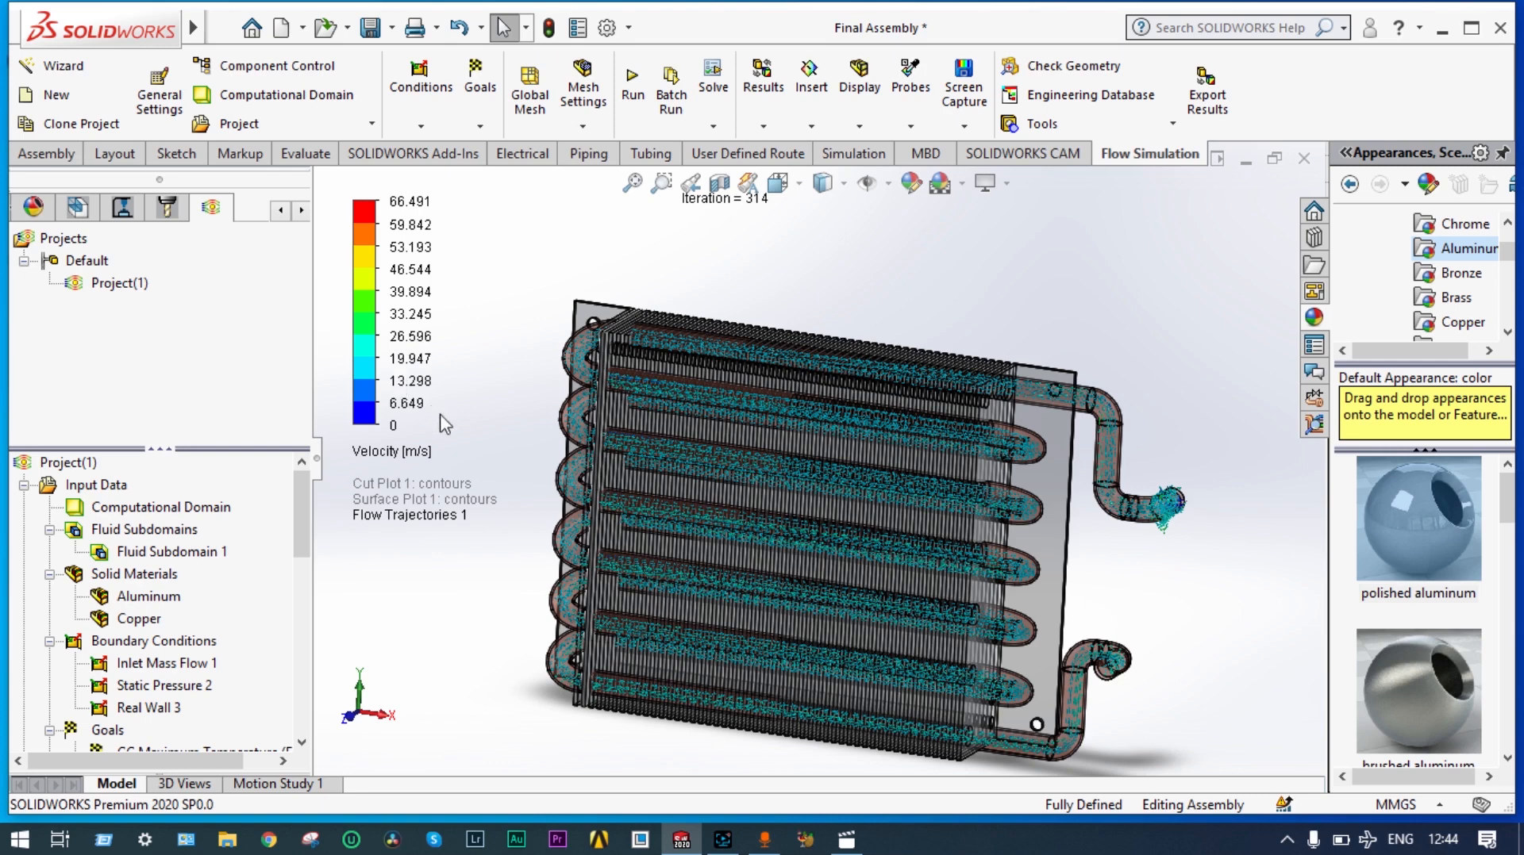
- Change the displayed parameter of the flow trajectories to Temperature
click(407, 456)
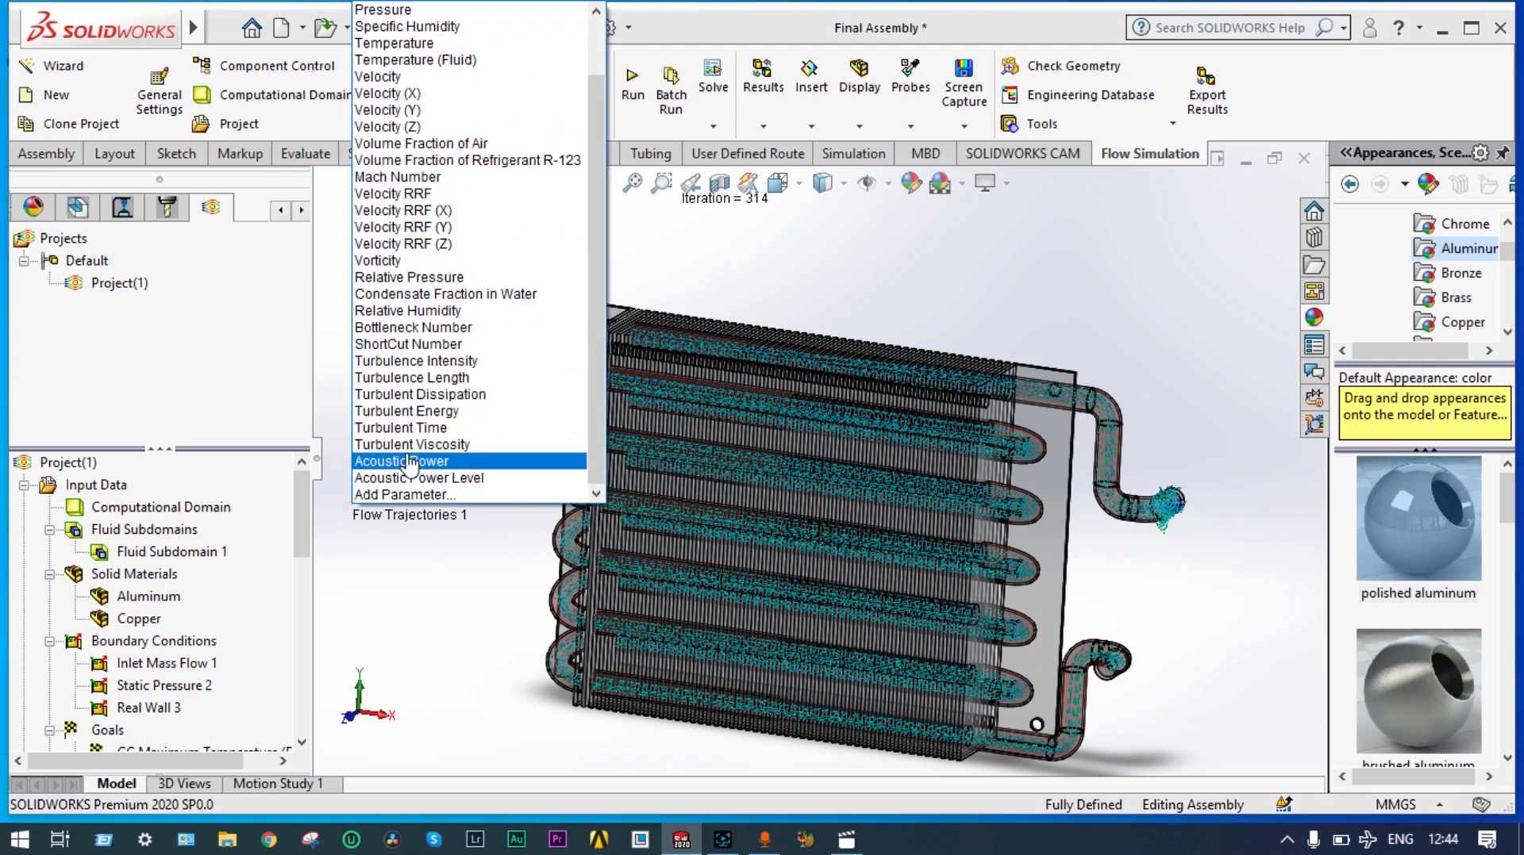
click(421, 43)
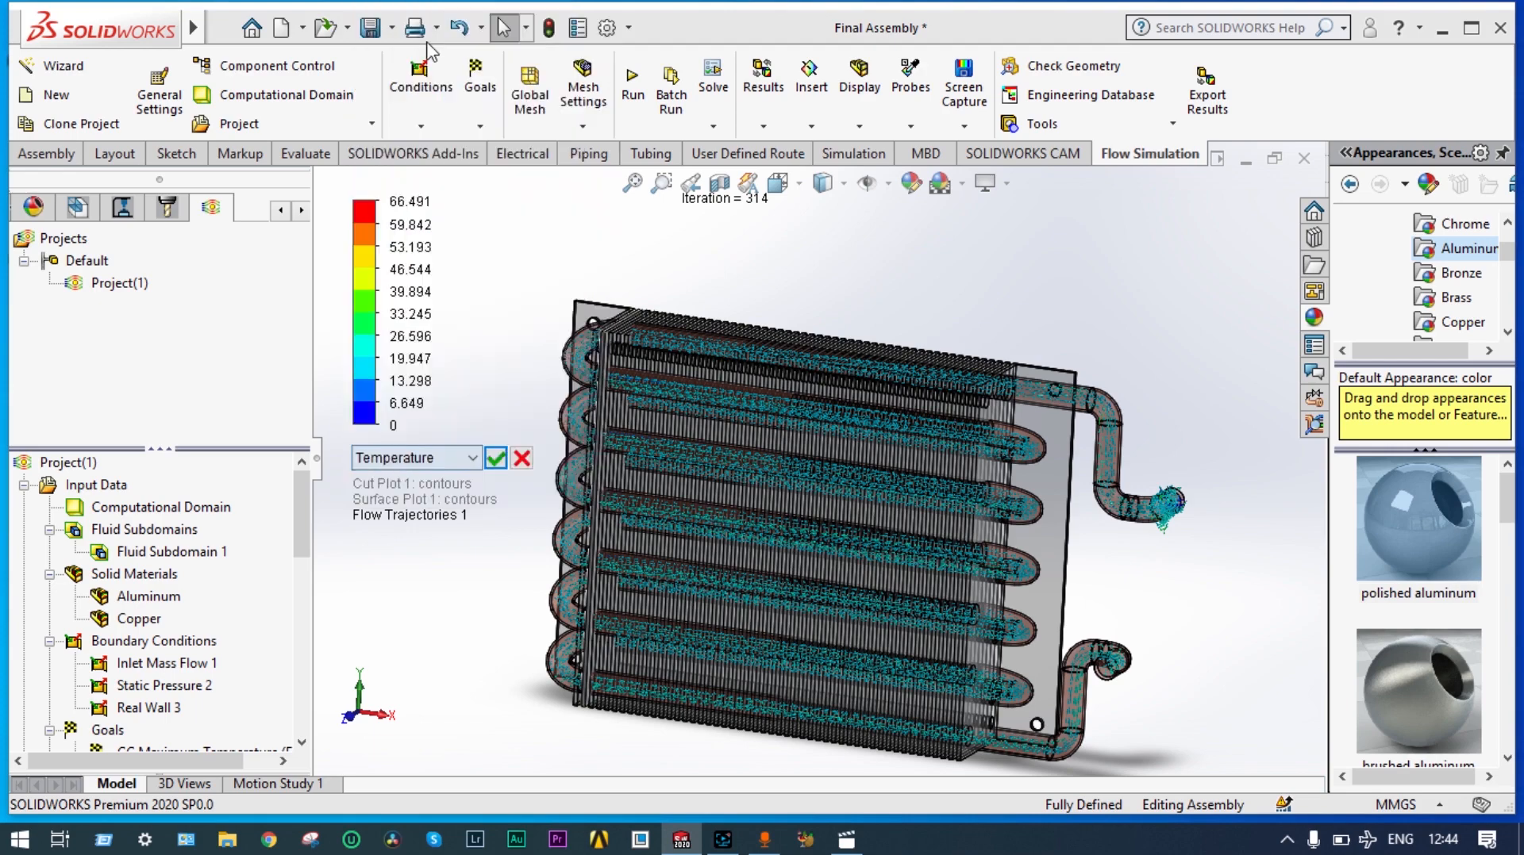
click(496, 458)
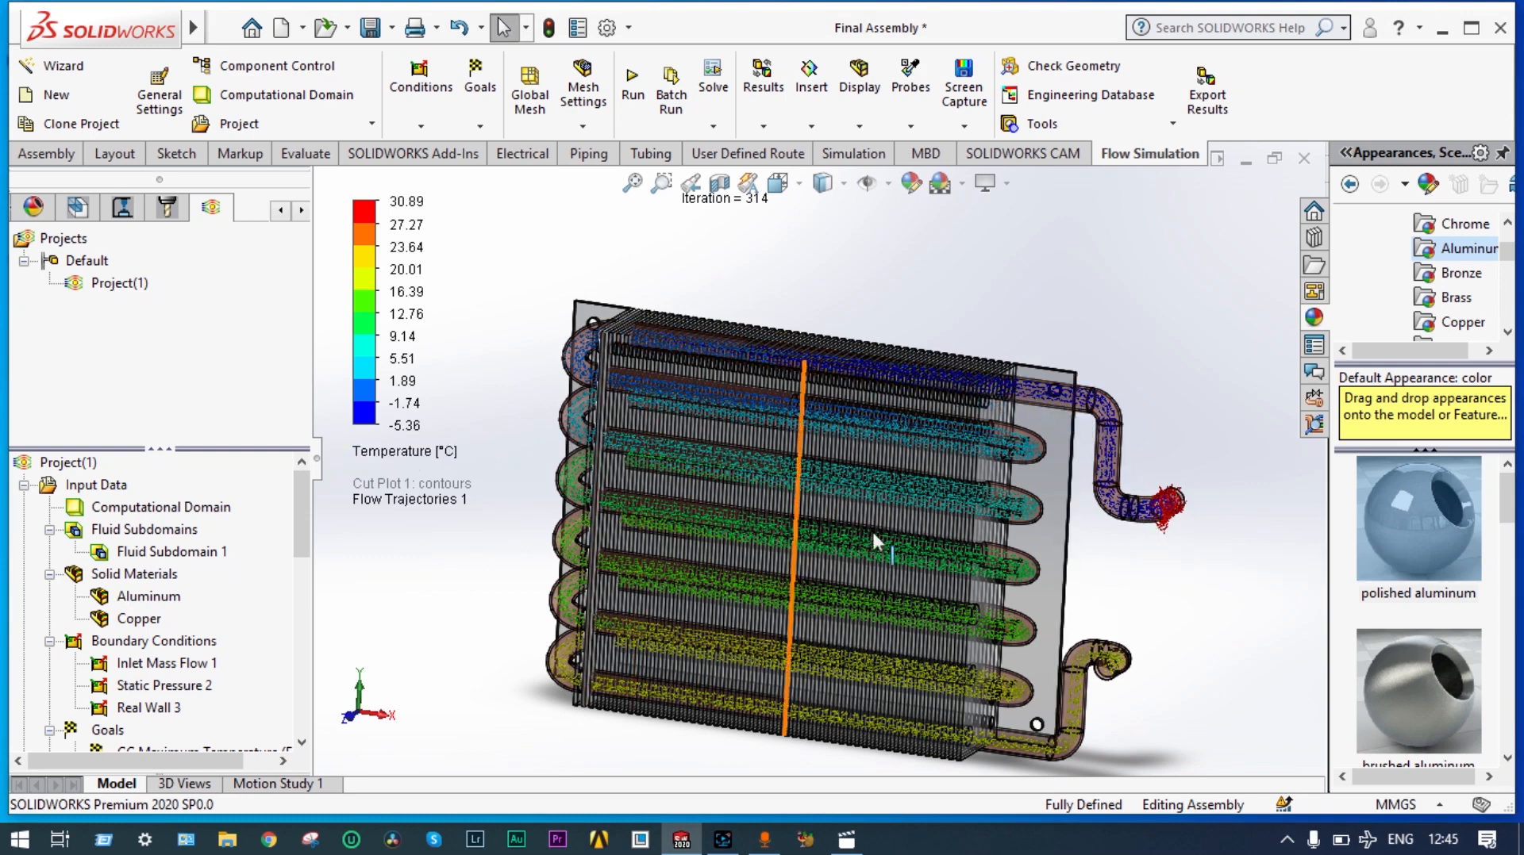
scroll(761, 630, down, 2)
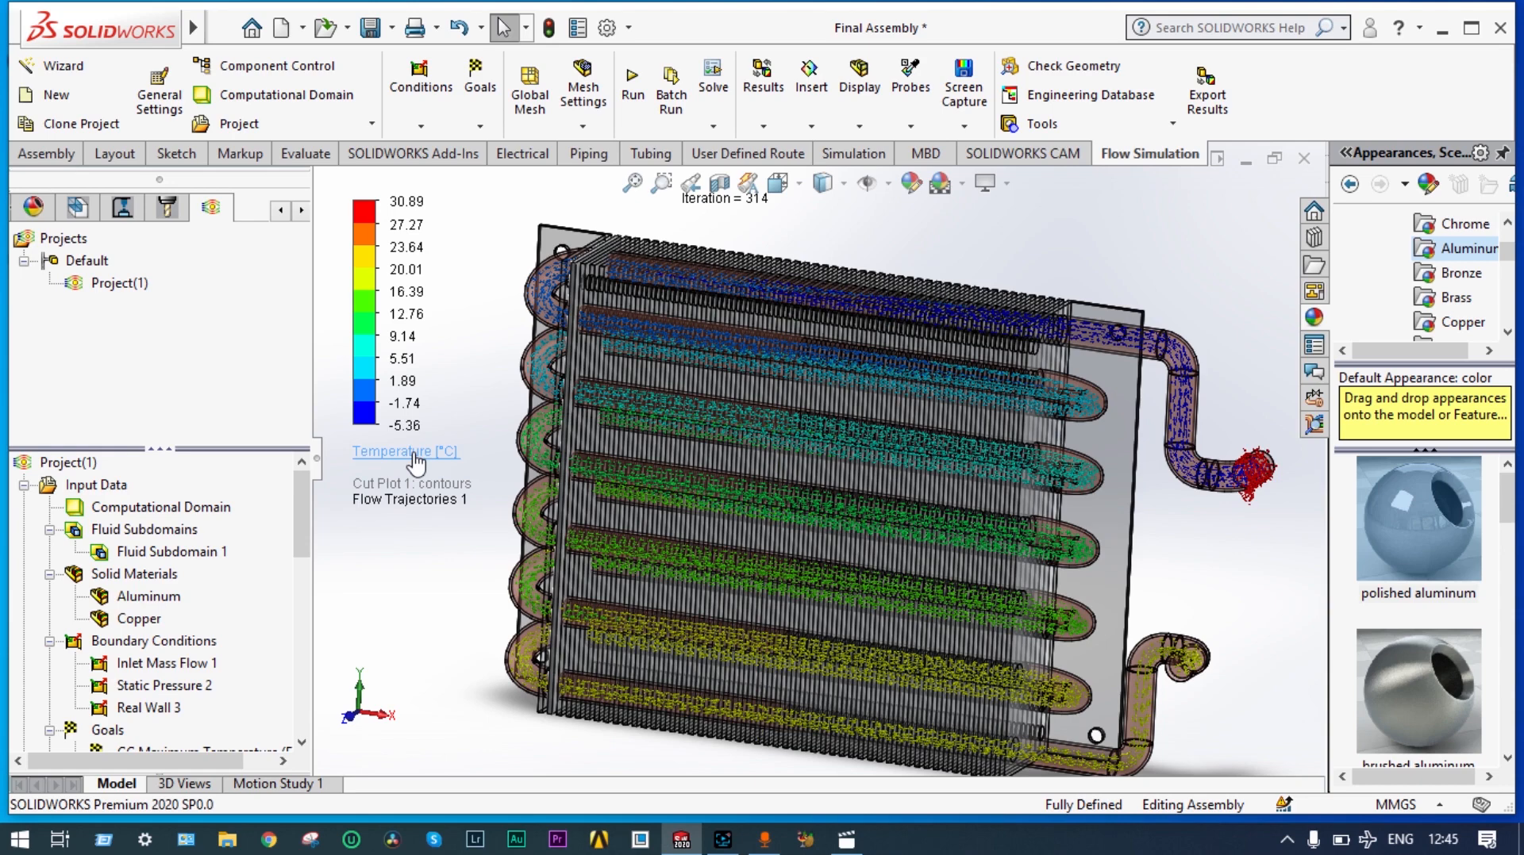
- Clear and hide Flow Trajectories 1 in the results
scroll(215, 710, down, 4)
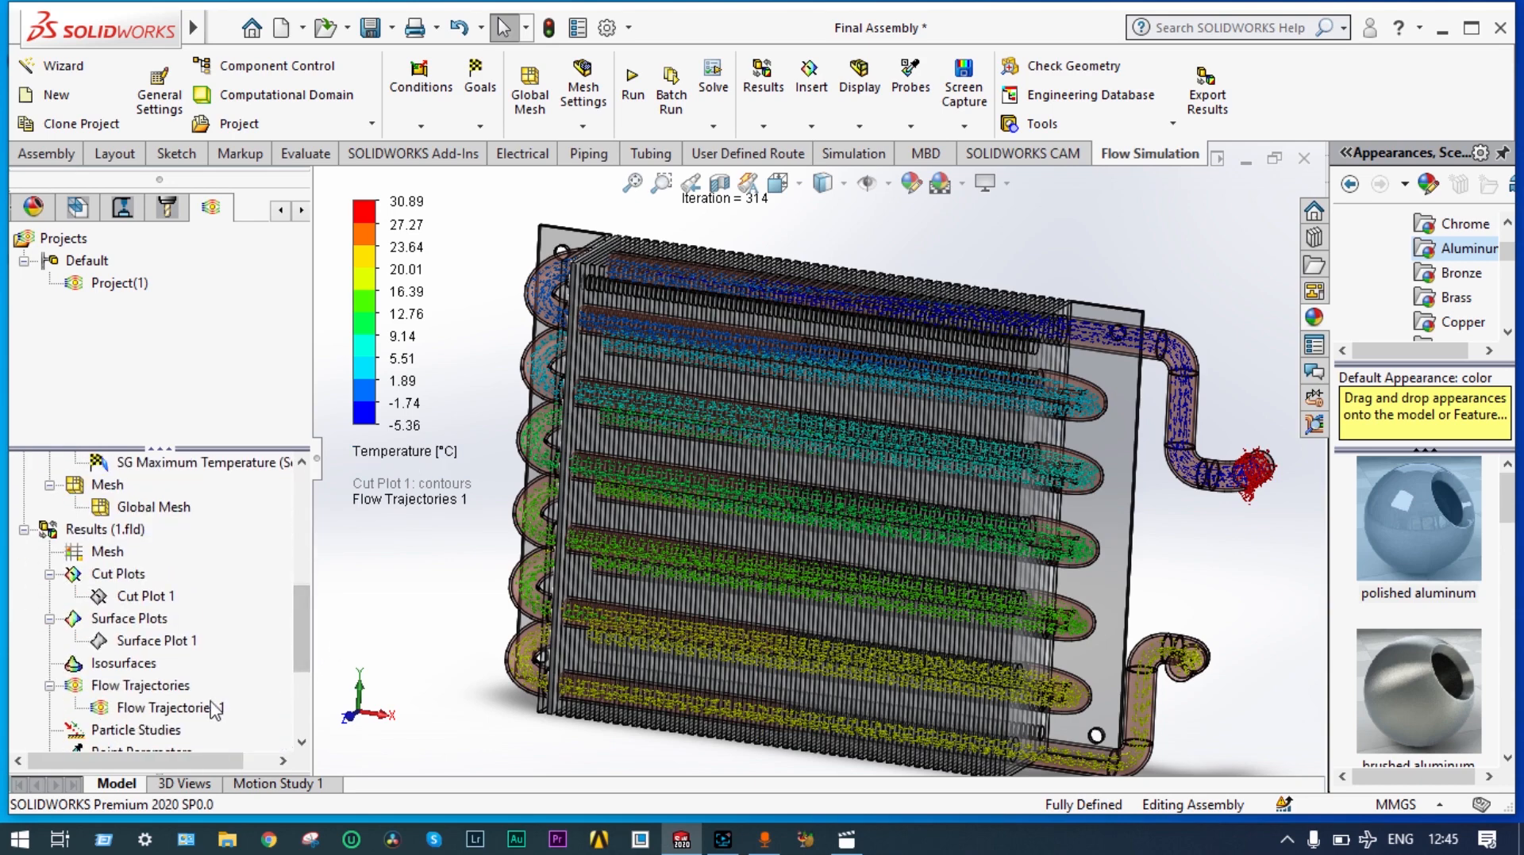
click(215, 709)
right_click(214, 709)
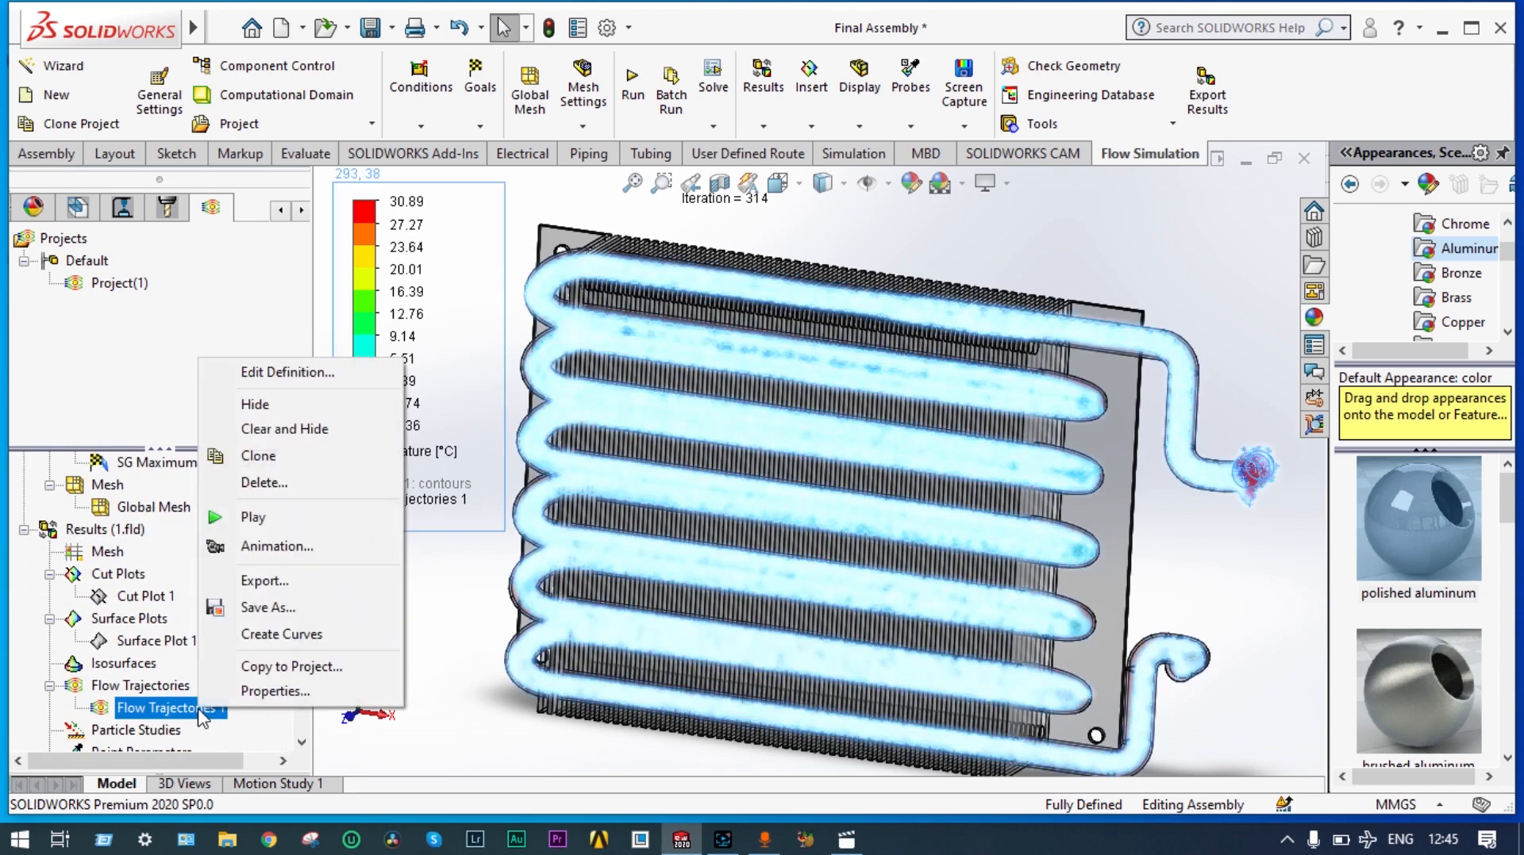
click(289, 429)
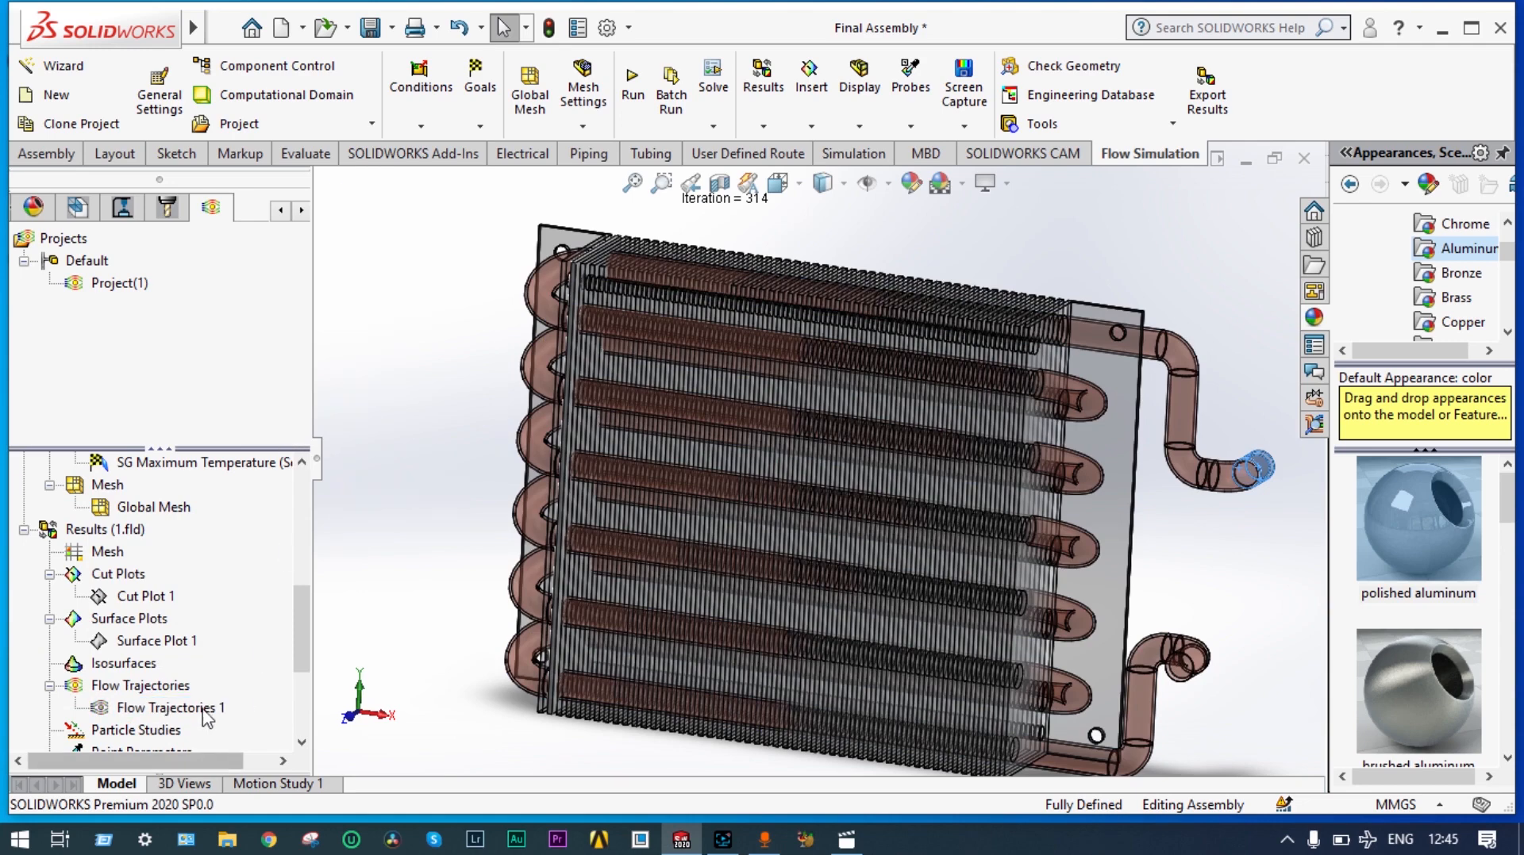
- Play the Flow Trajectories 1 animation and examine the moving arrows in the tubes, bends and connecting pipes
click(210, 712)
right_click(213, 711)
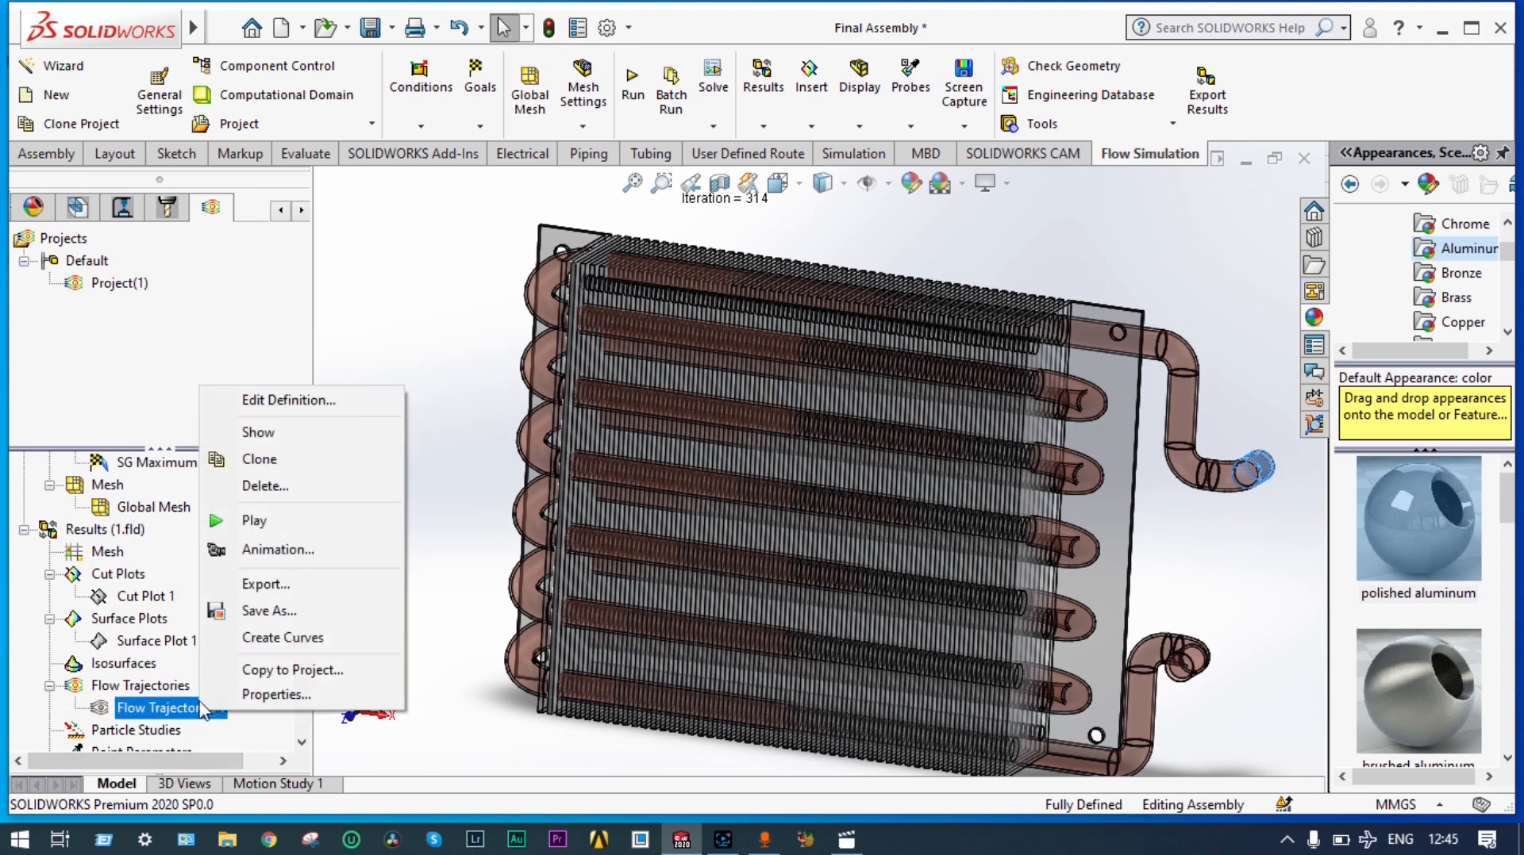
click(252, 524)
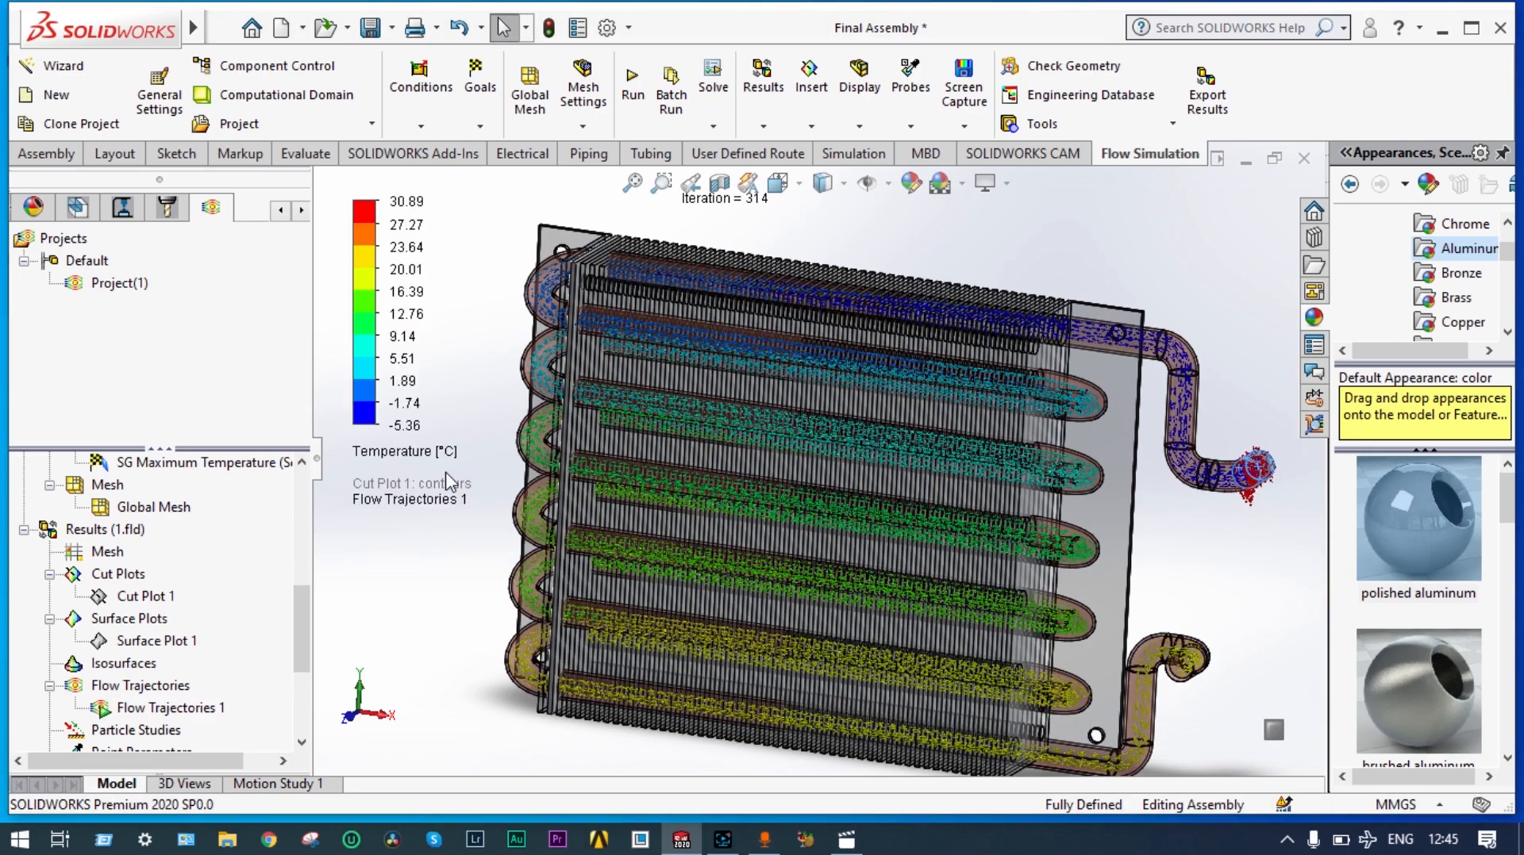
scroll(1027, 555, down, 6)
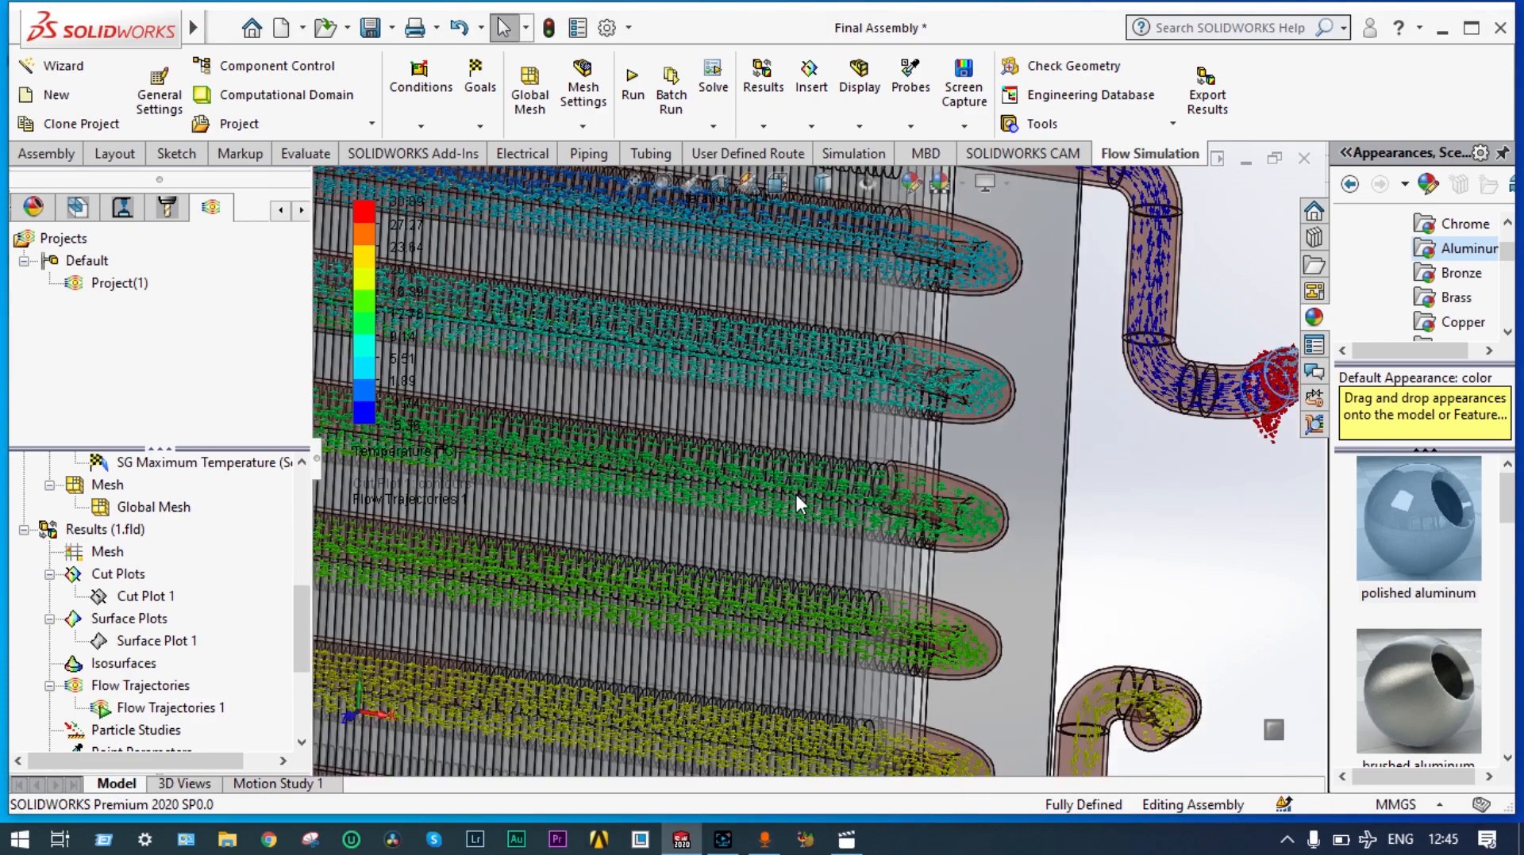
scroll(882, 459, up, 5)
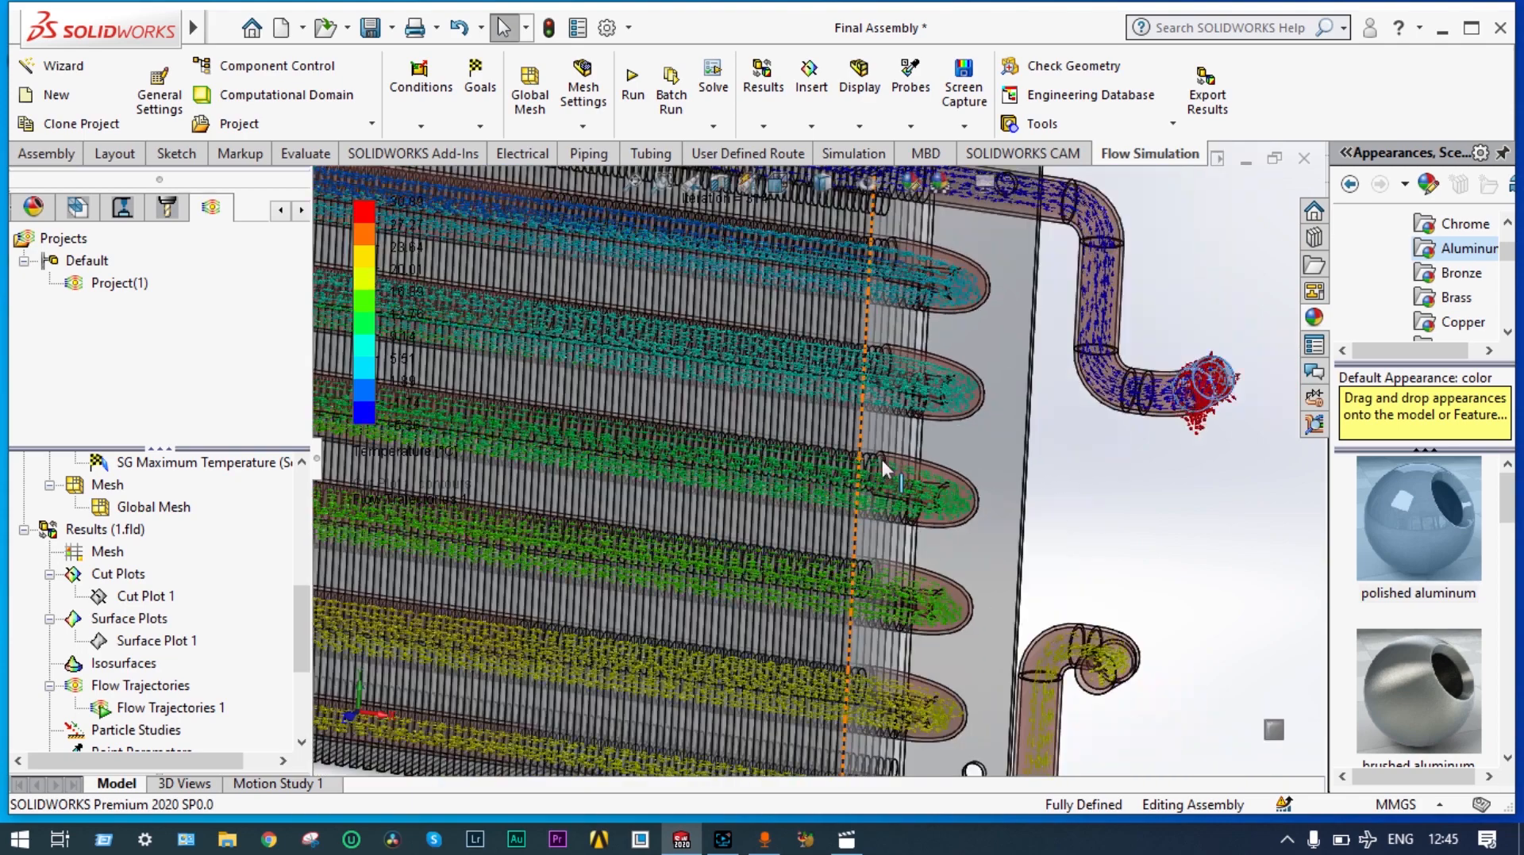
scroll(882, 459, up, 2)
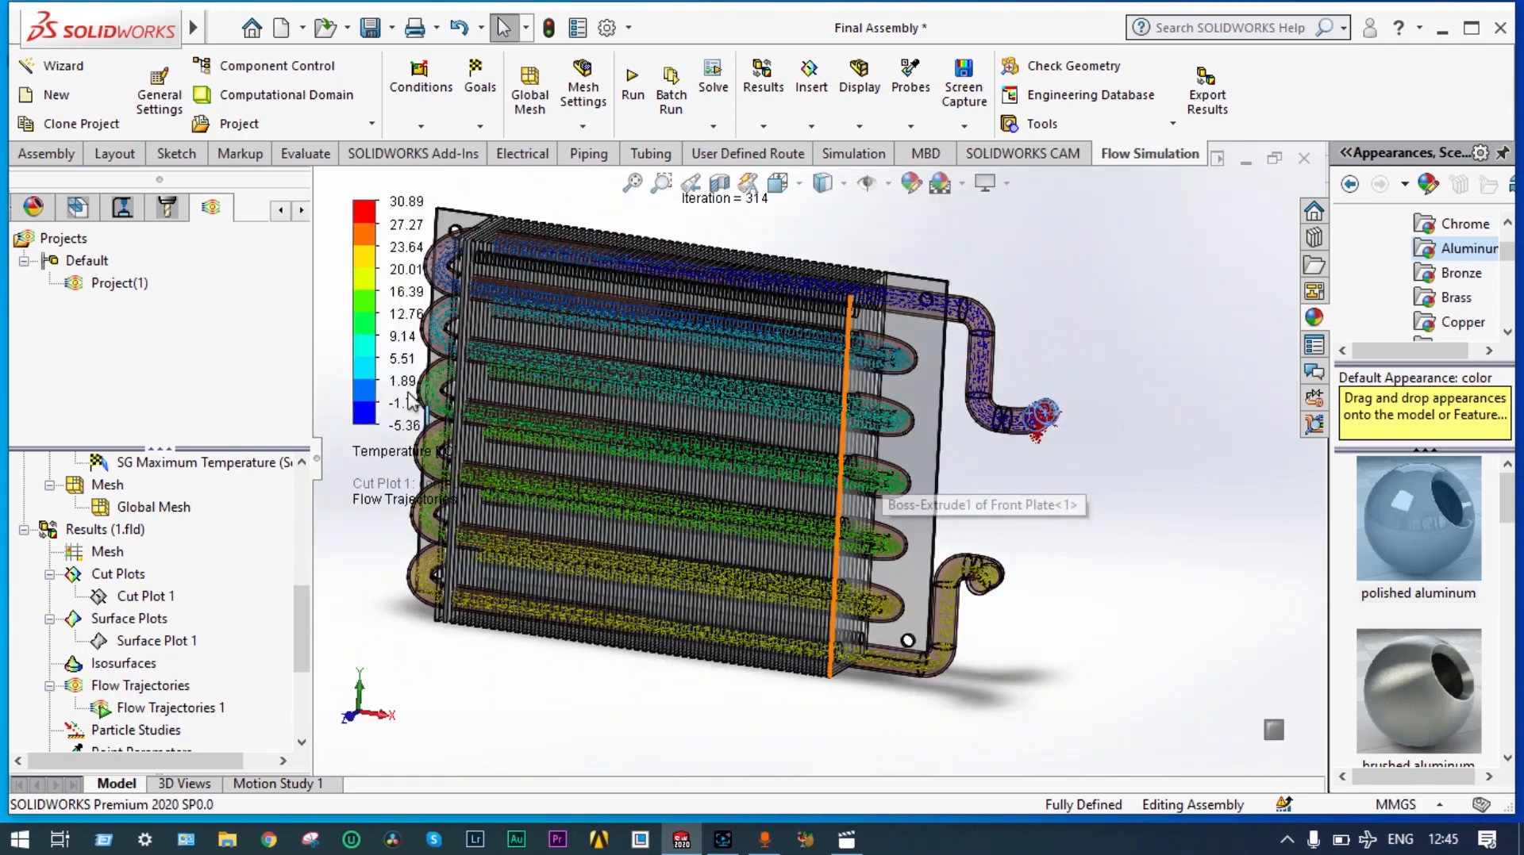
scroll(408, 392, down, 2)
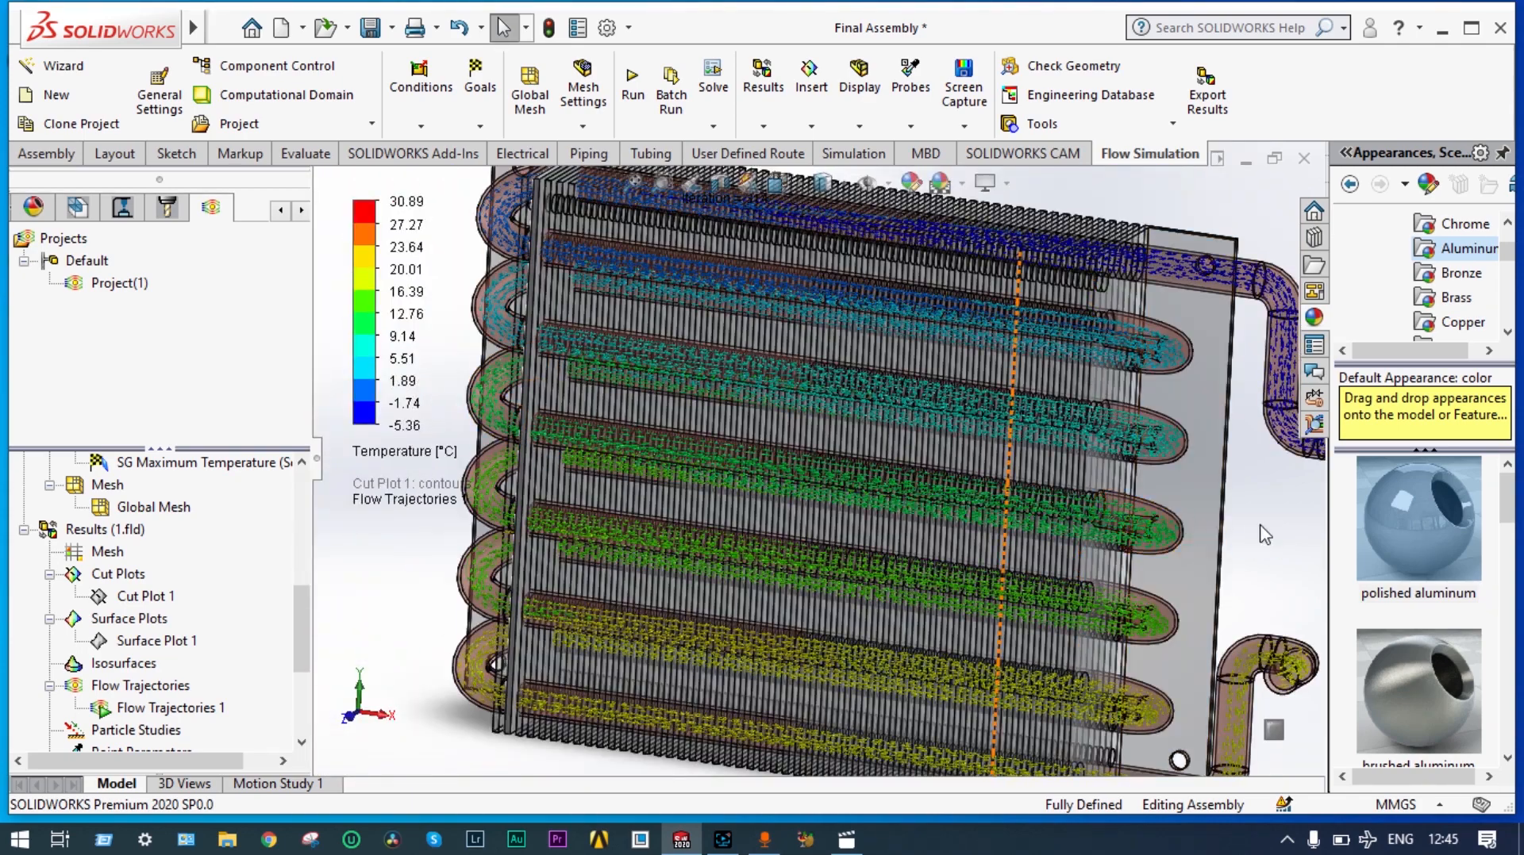
middle_drag(1260, 544, 1218, 512)
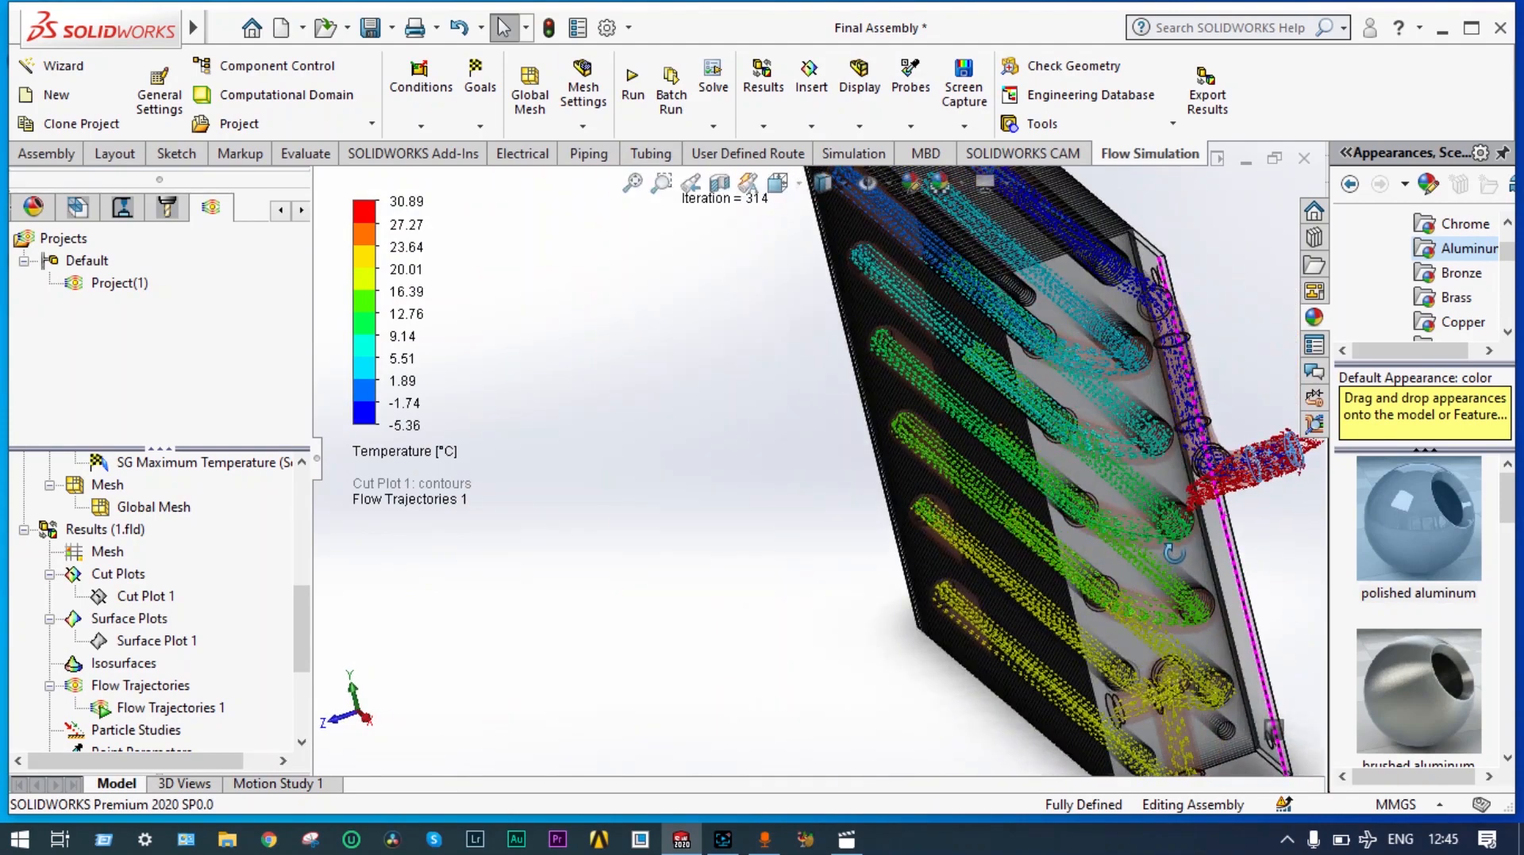
- Examine the animated temperature trajectories through the coil up close, in the isometric view and from the front
scroll(1219, 523, down, 3)
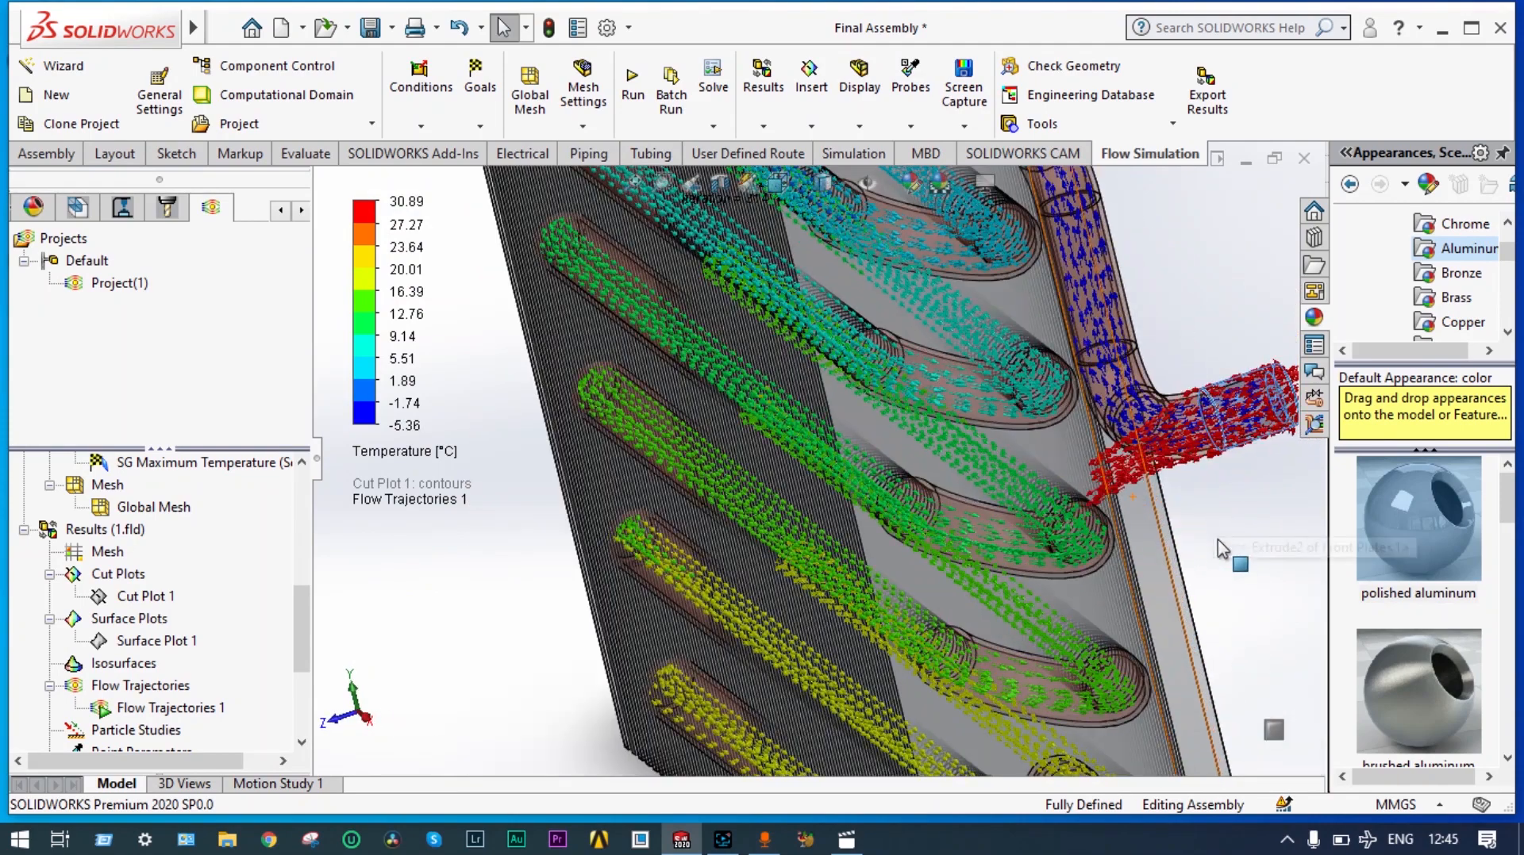
scroll(1218, 541, up, 2)
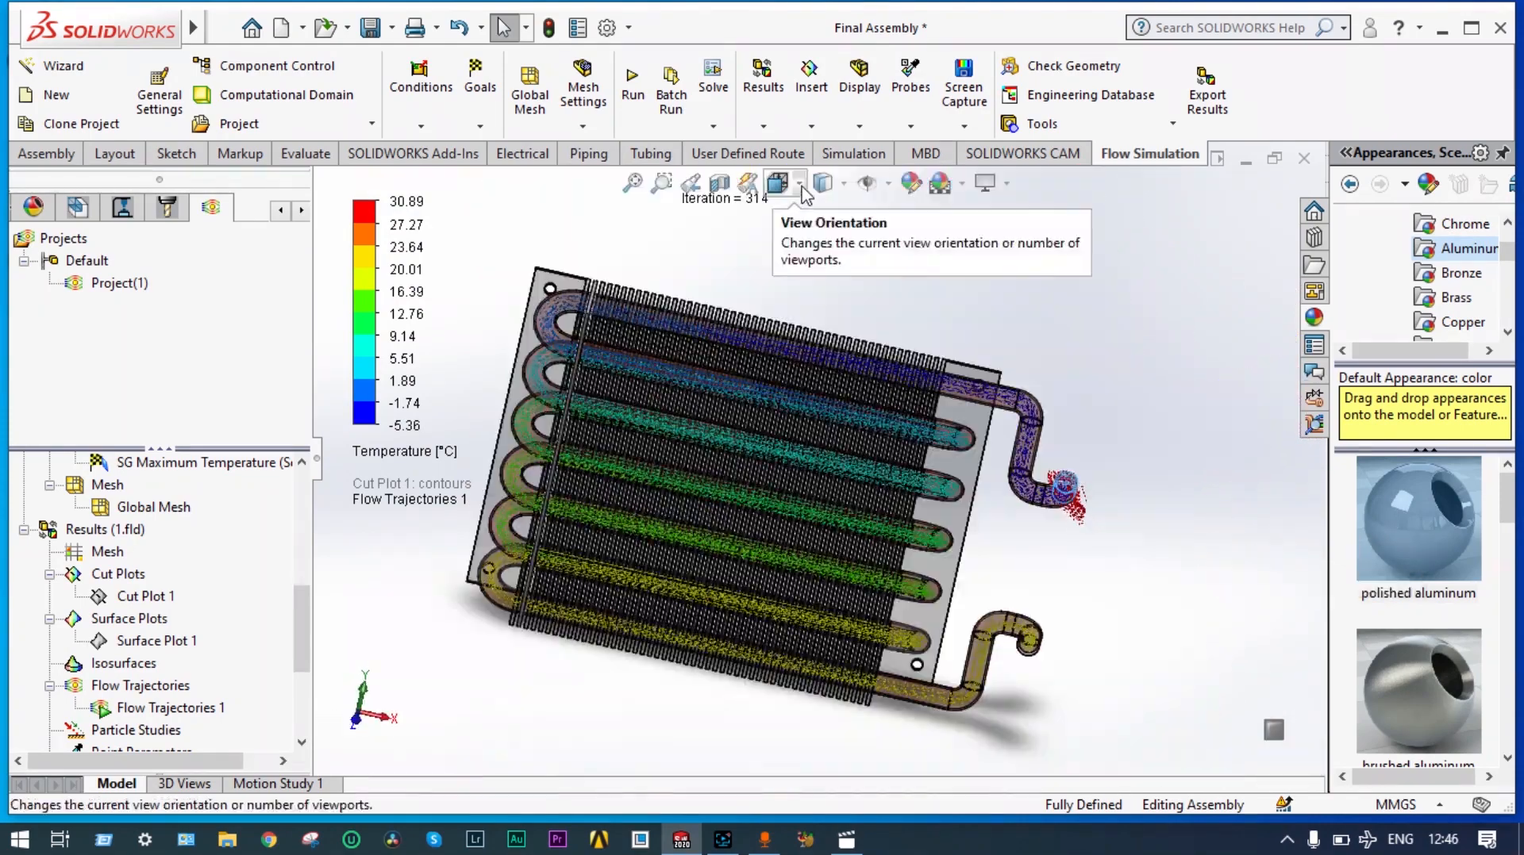
click(800, 186)
click(902, 267)
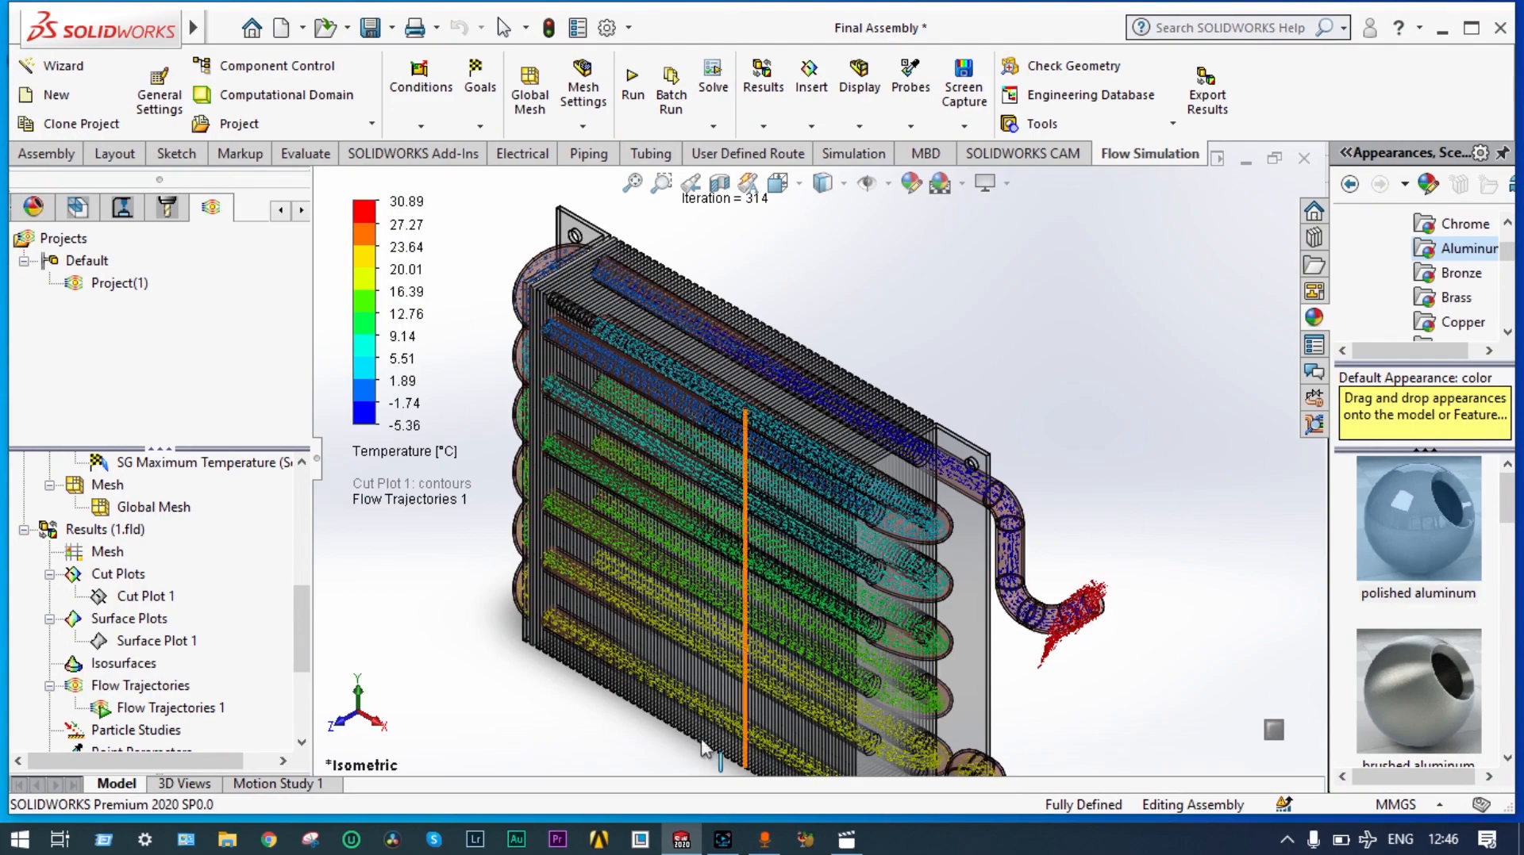
scroll(598, 760, down, 2)
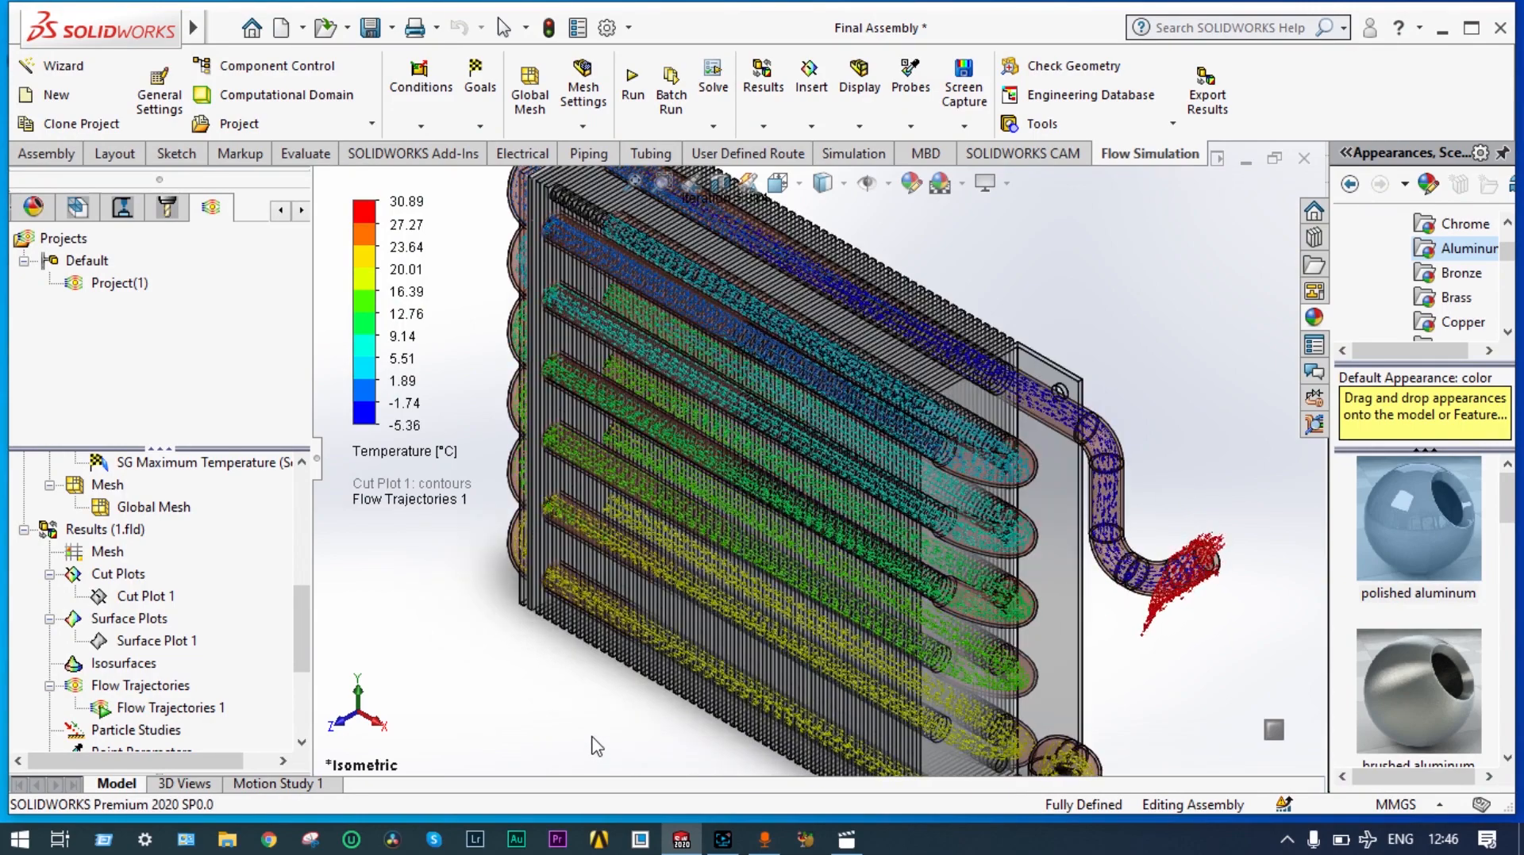
scroll(597, 746, up, 2)
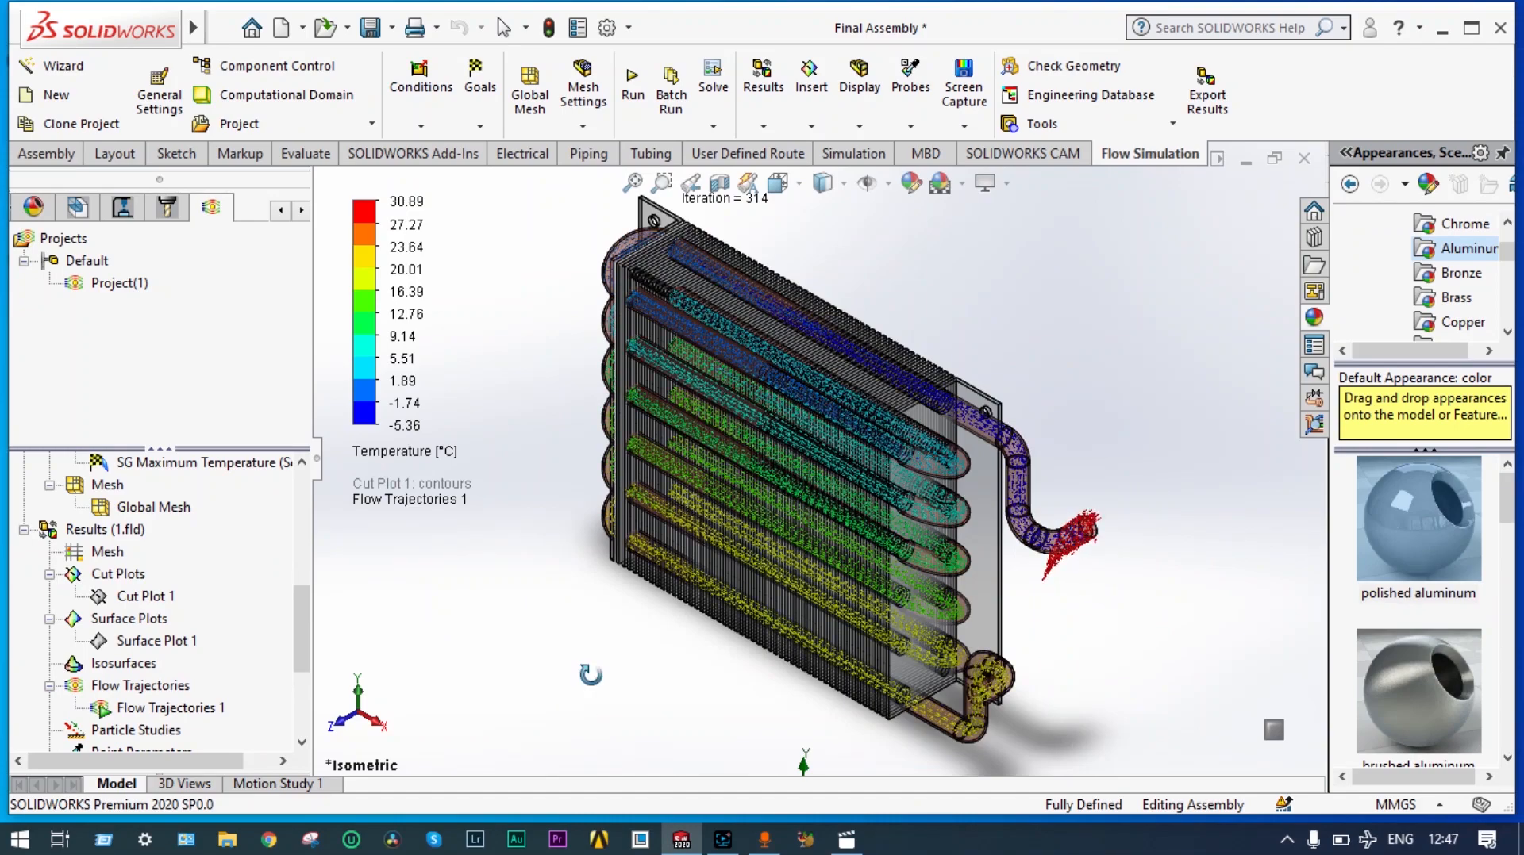
middle_drag(552, 690, 539, 476)
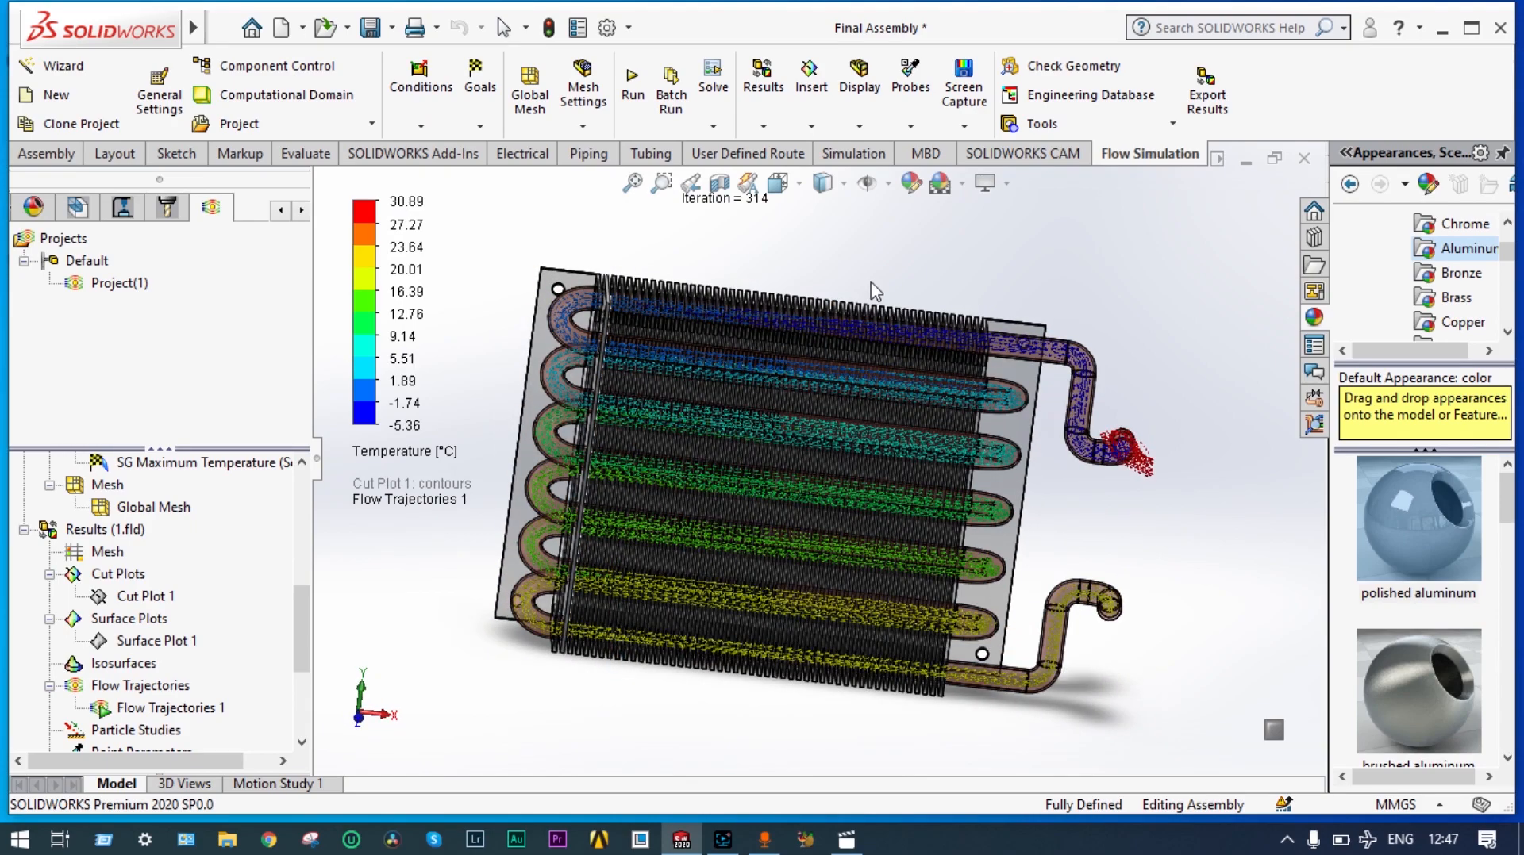
scroll(883, 284, down, 2)
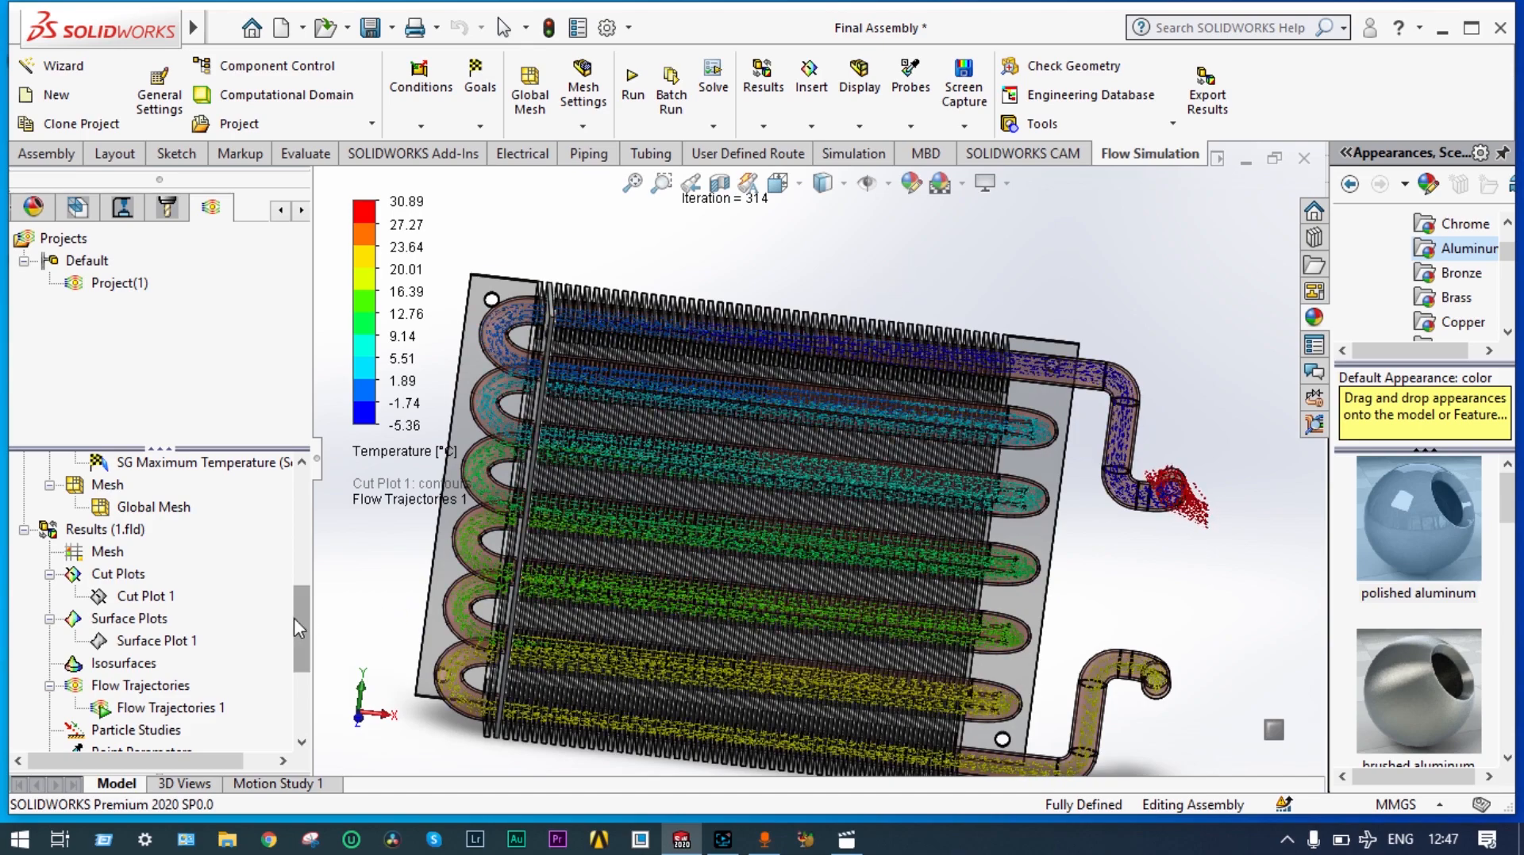
- Clear and hide Flow Trajectories 1 and fit the whole coil in view
drag(297, 627, 317, 669)
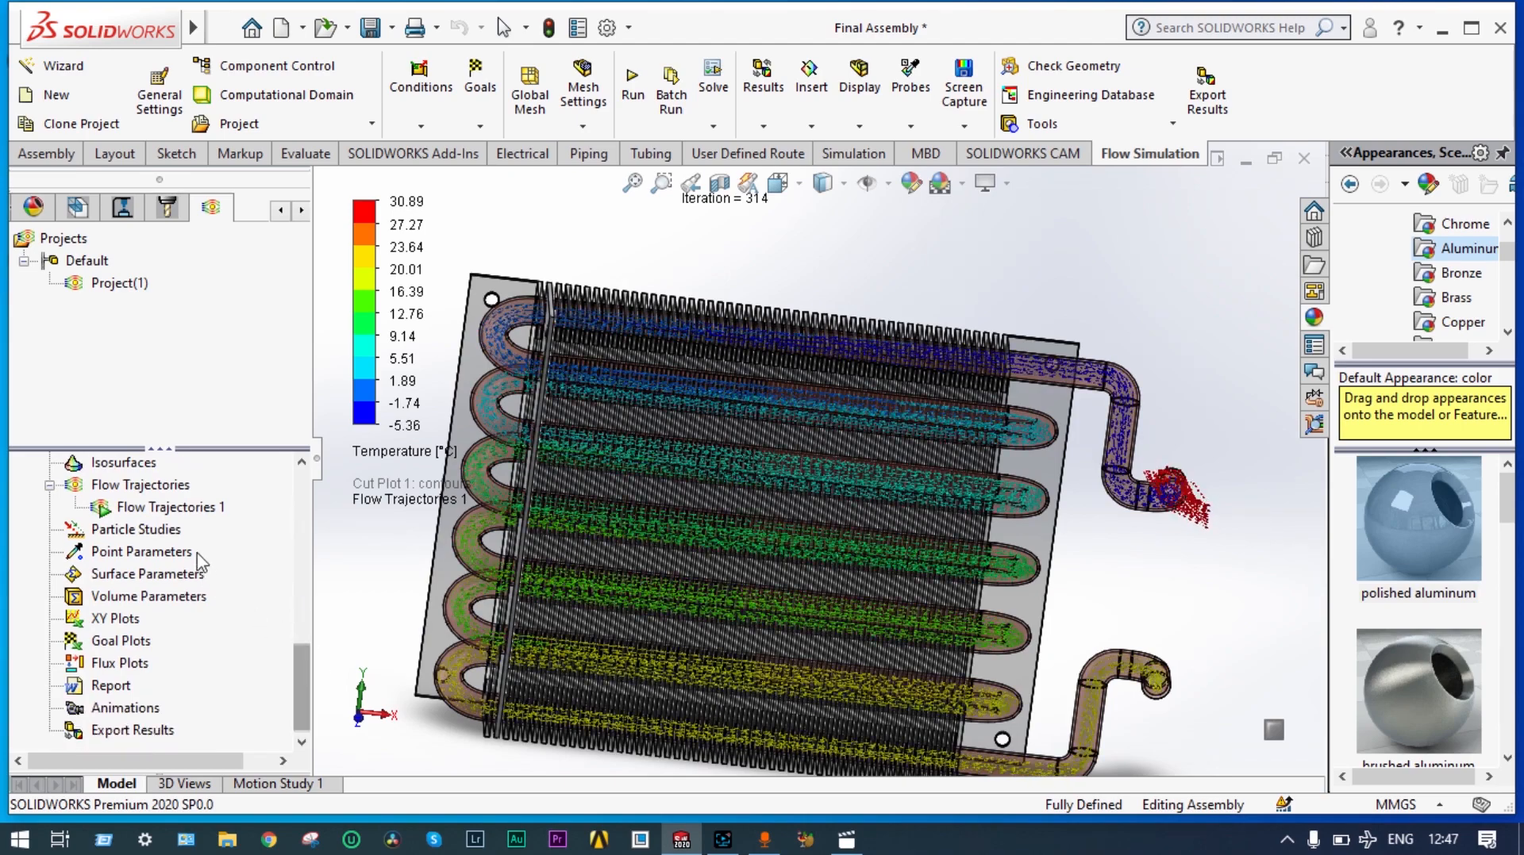
right_click(193, 515)
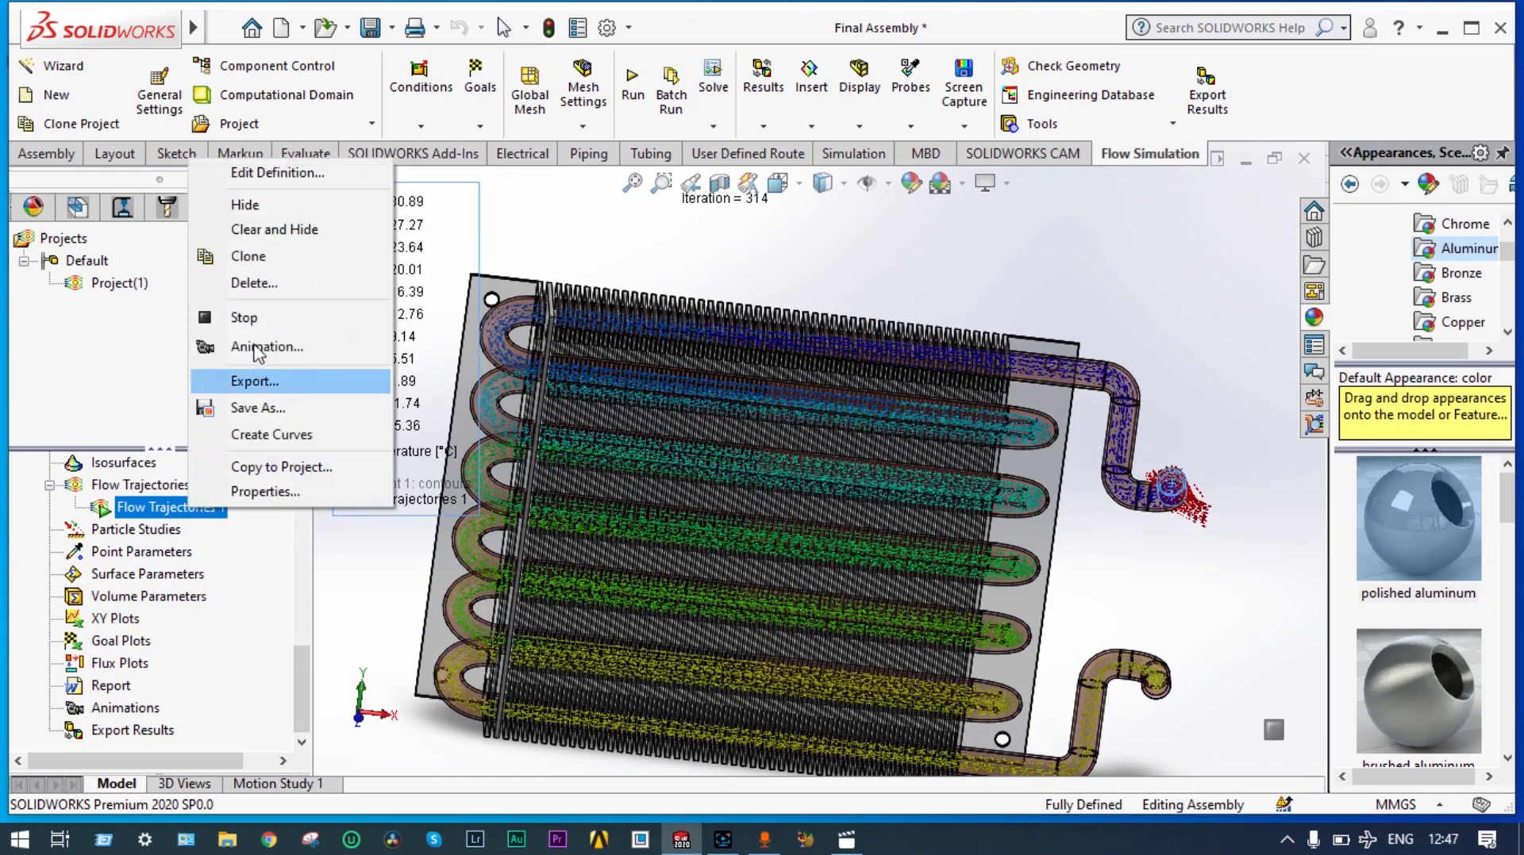
click(258, 229)
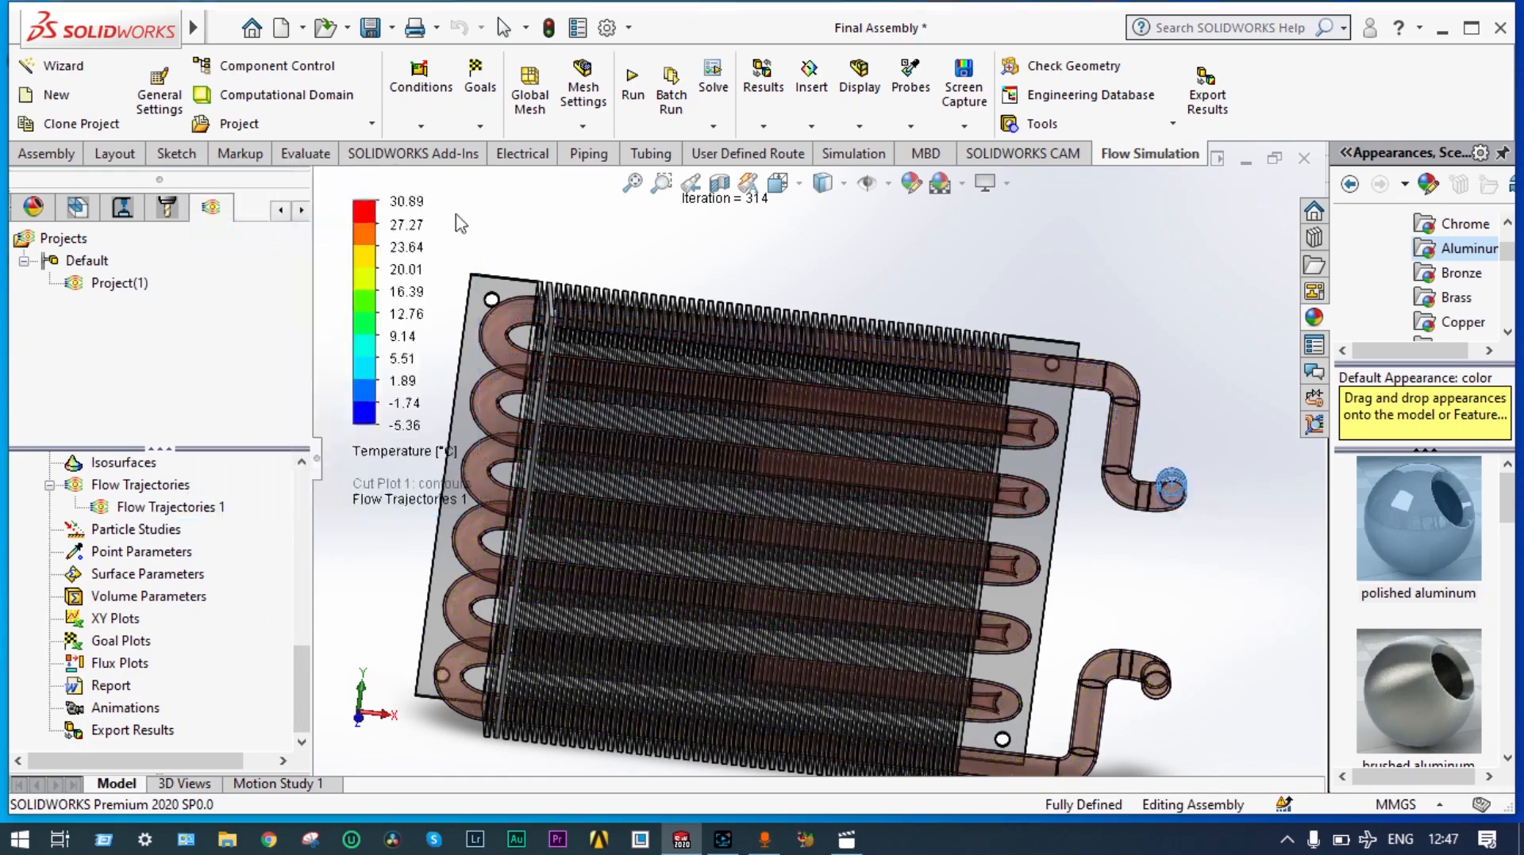
key(f)
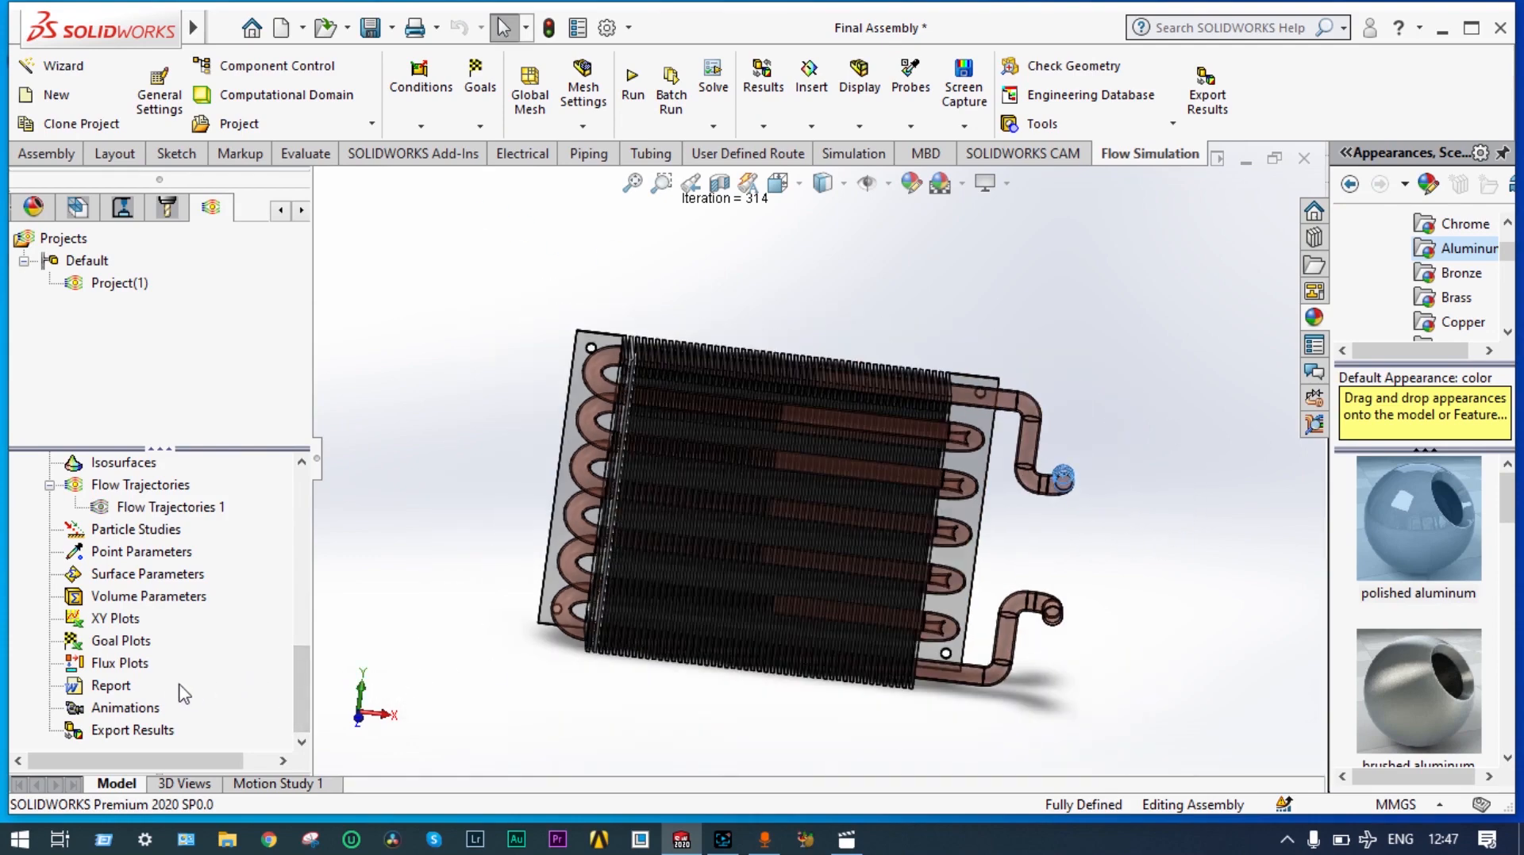
- Insert a goal plot that includes all goals and show its results
right_click(127, 641)
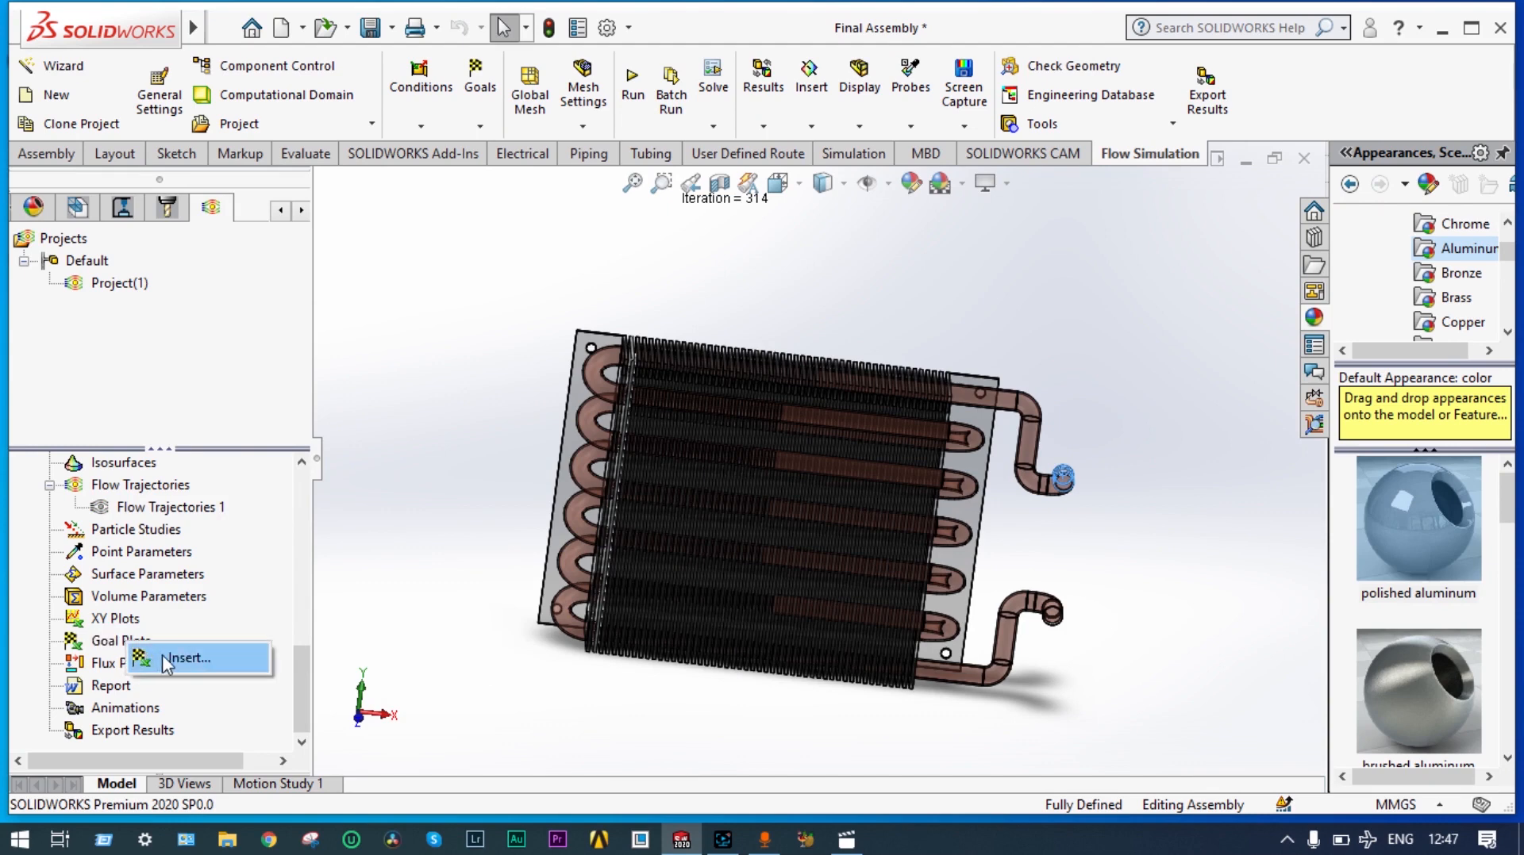
click(163, 659)
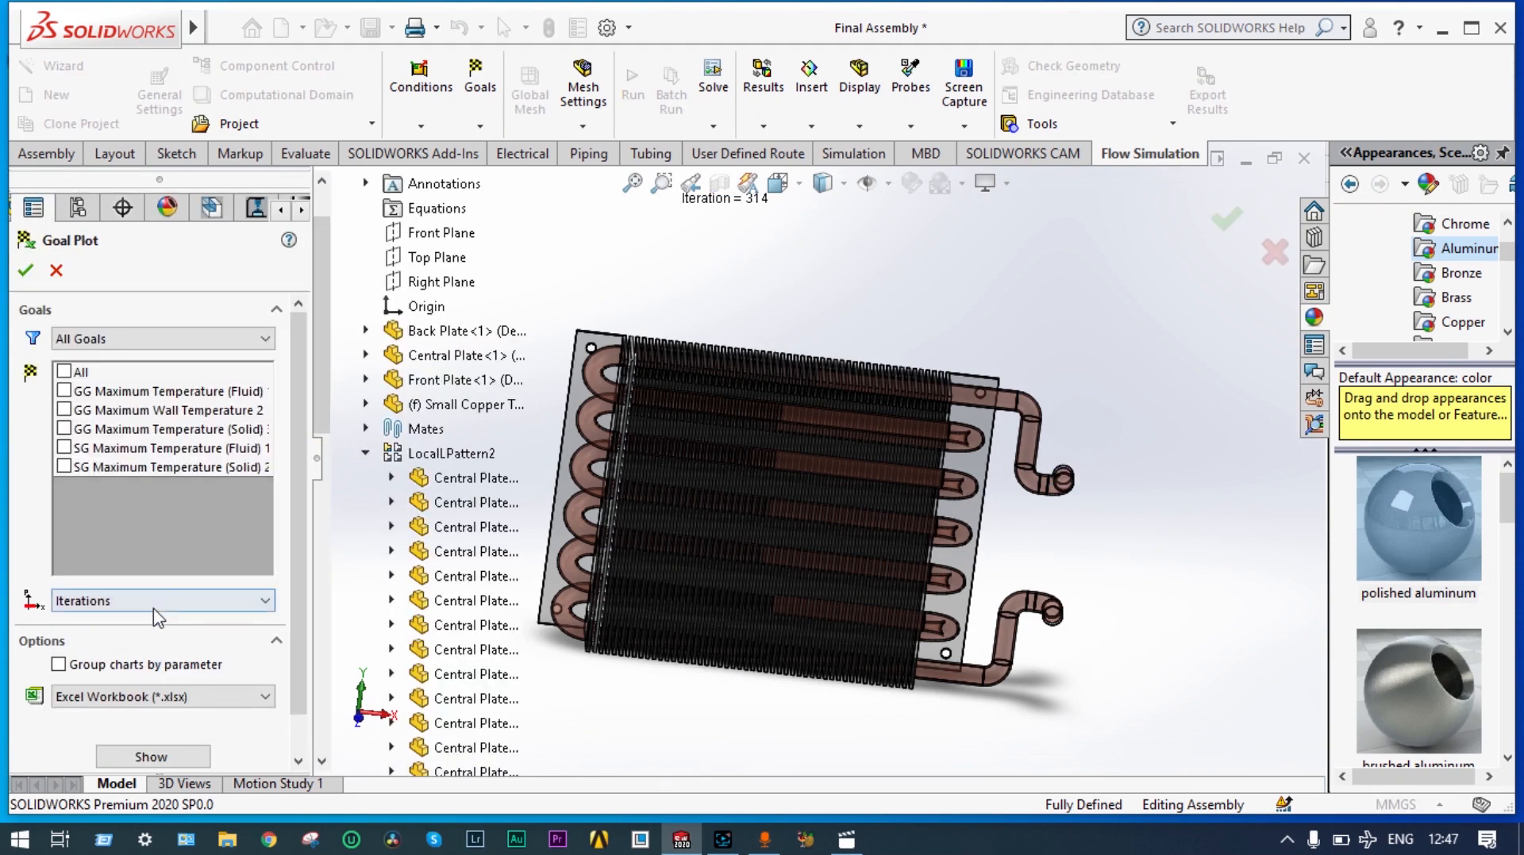
click(72, 369)
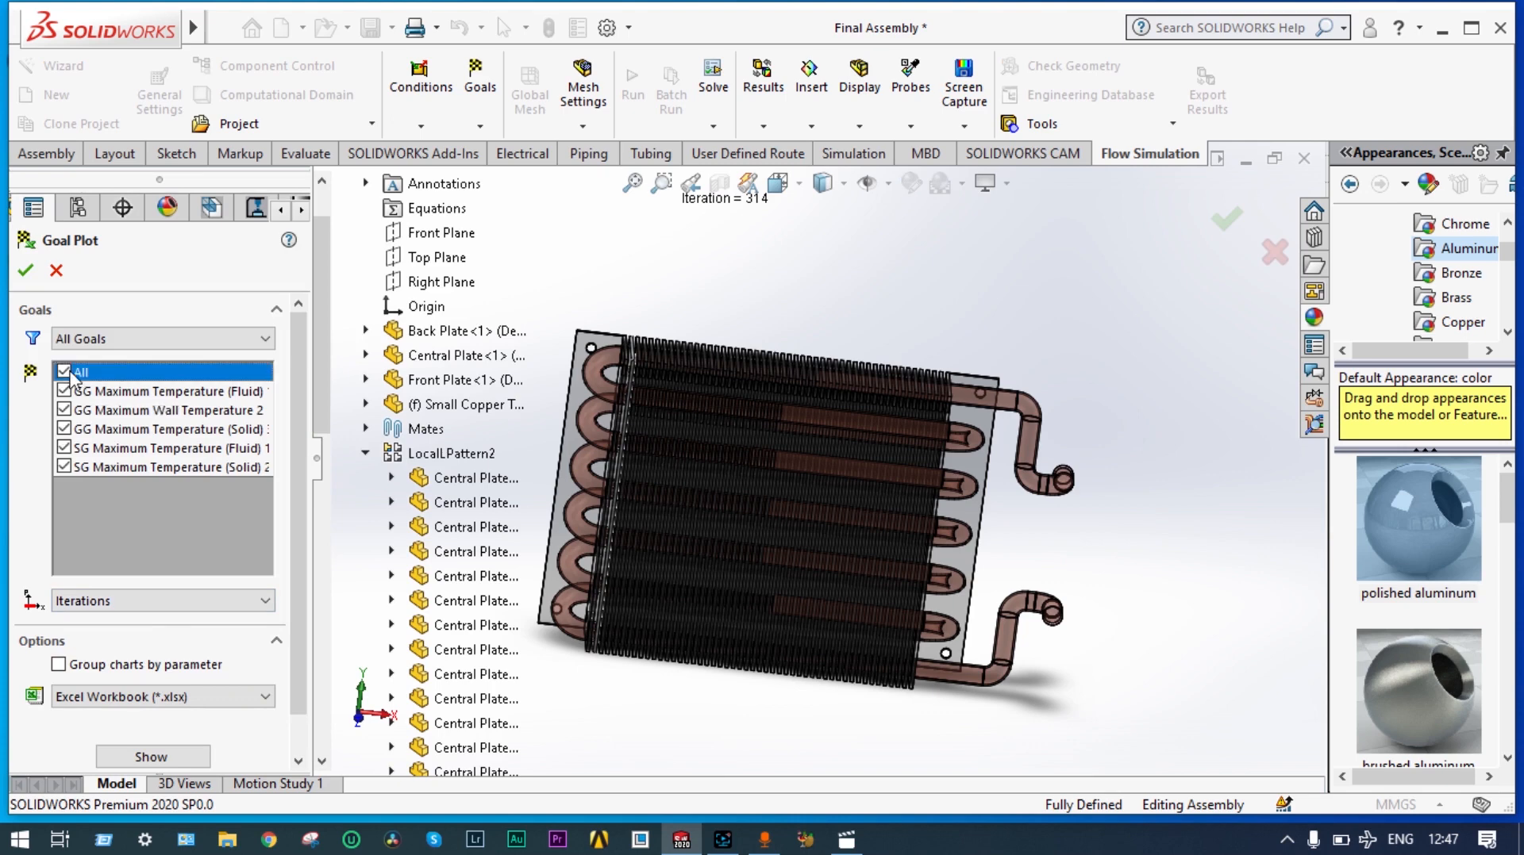
click(165, 756)
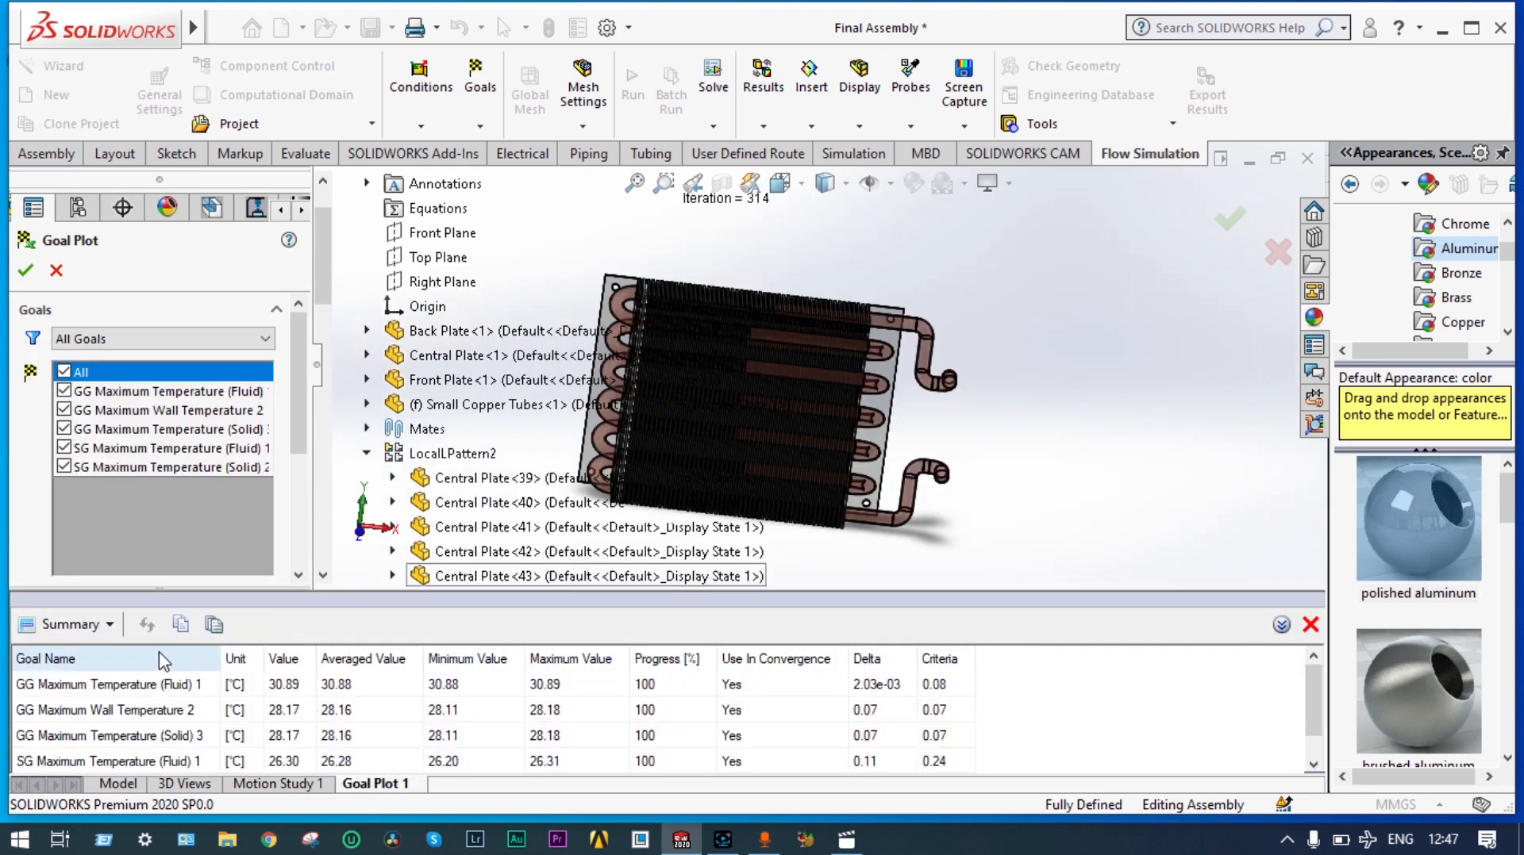
- Switch the goal plot display to History and enlarge the chart area to show full graphs
click(111, 626)
click(81, 690)
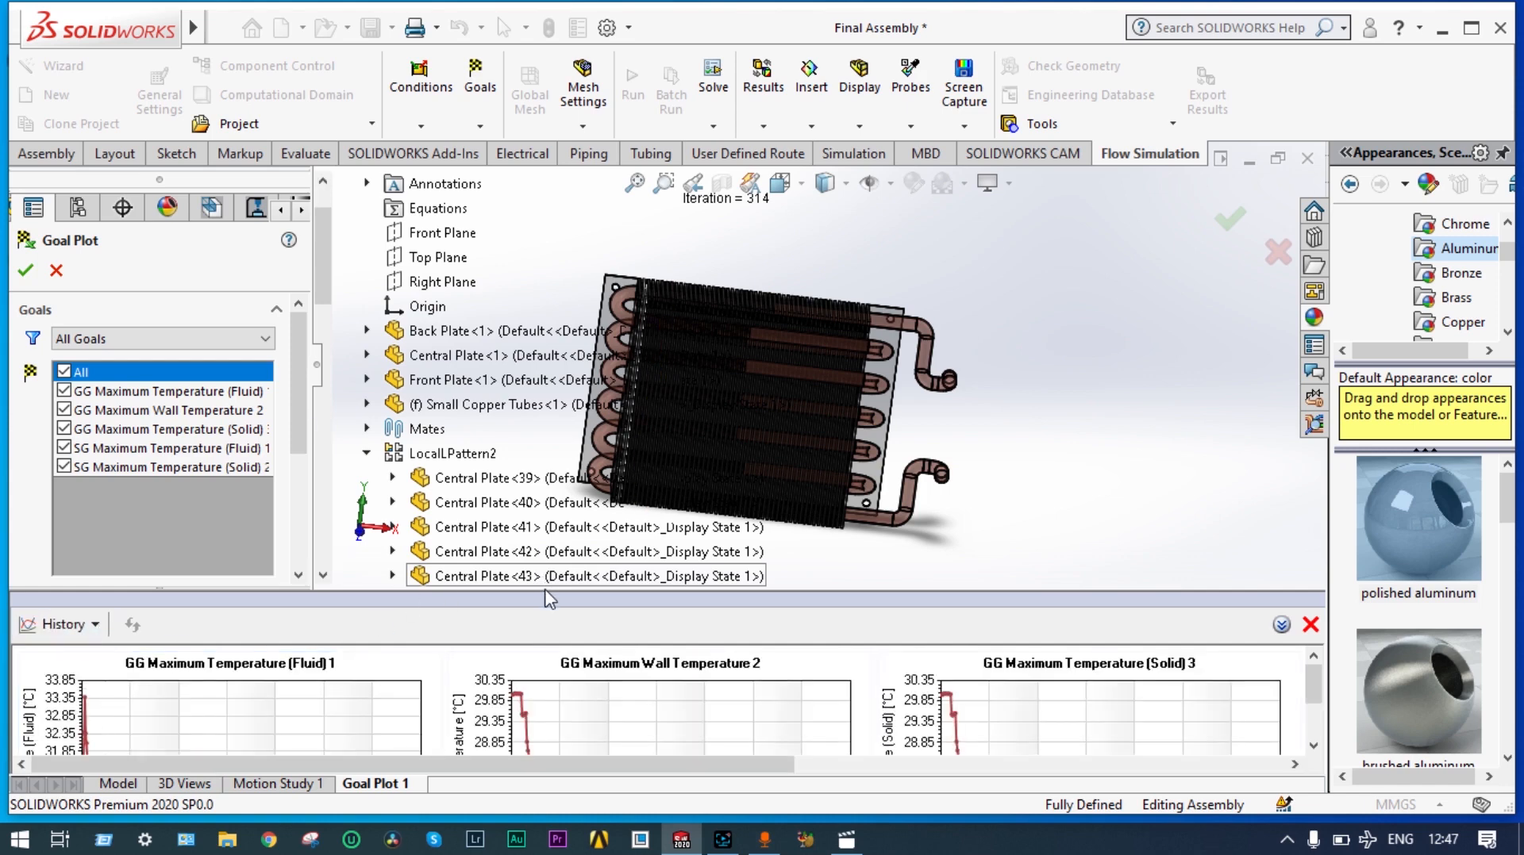
drag(549, 597, 555, 414)
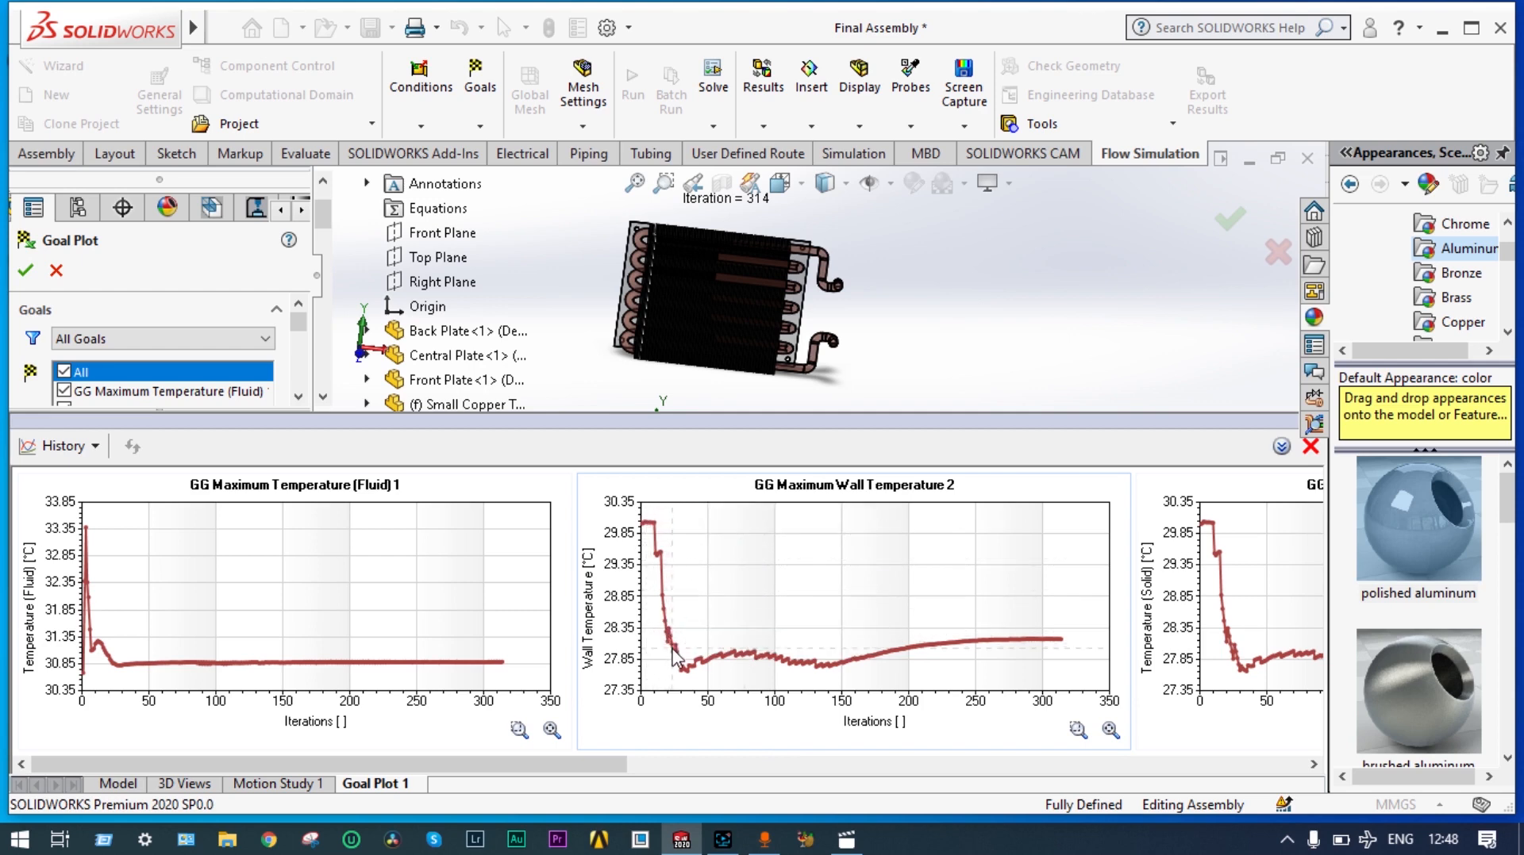
- Examine the iteration history charts of the global and surface maximum temperature goals, from wall temperature through SG Maximum Temperature (Solid) 2
mouse_move(676, 656)
click(1313, 764)
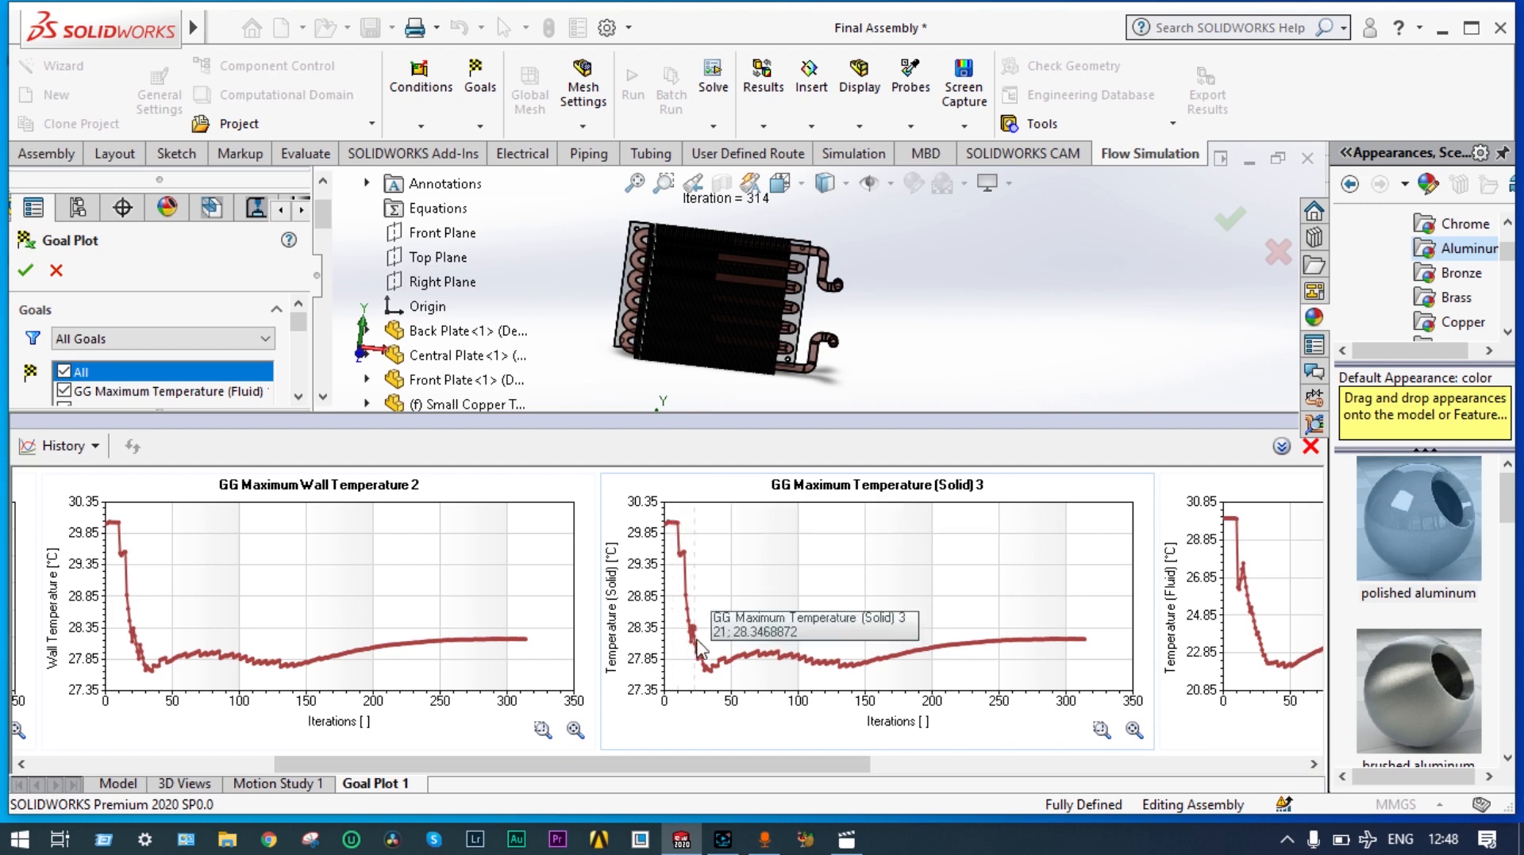
mouse_move(1086, 643)
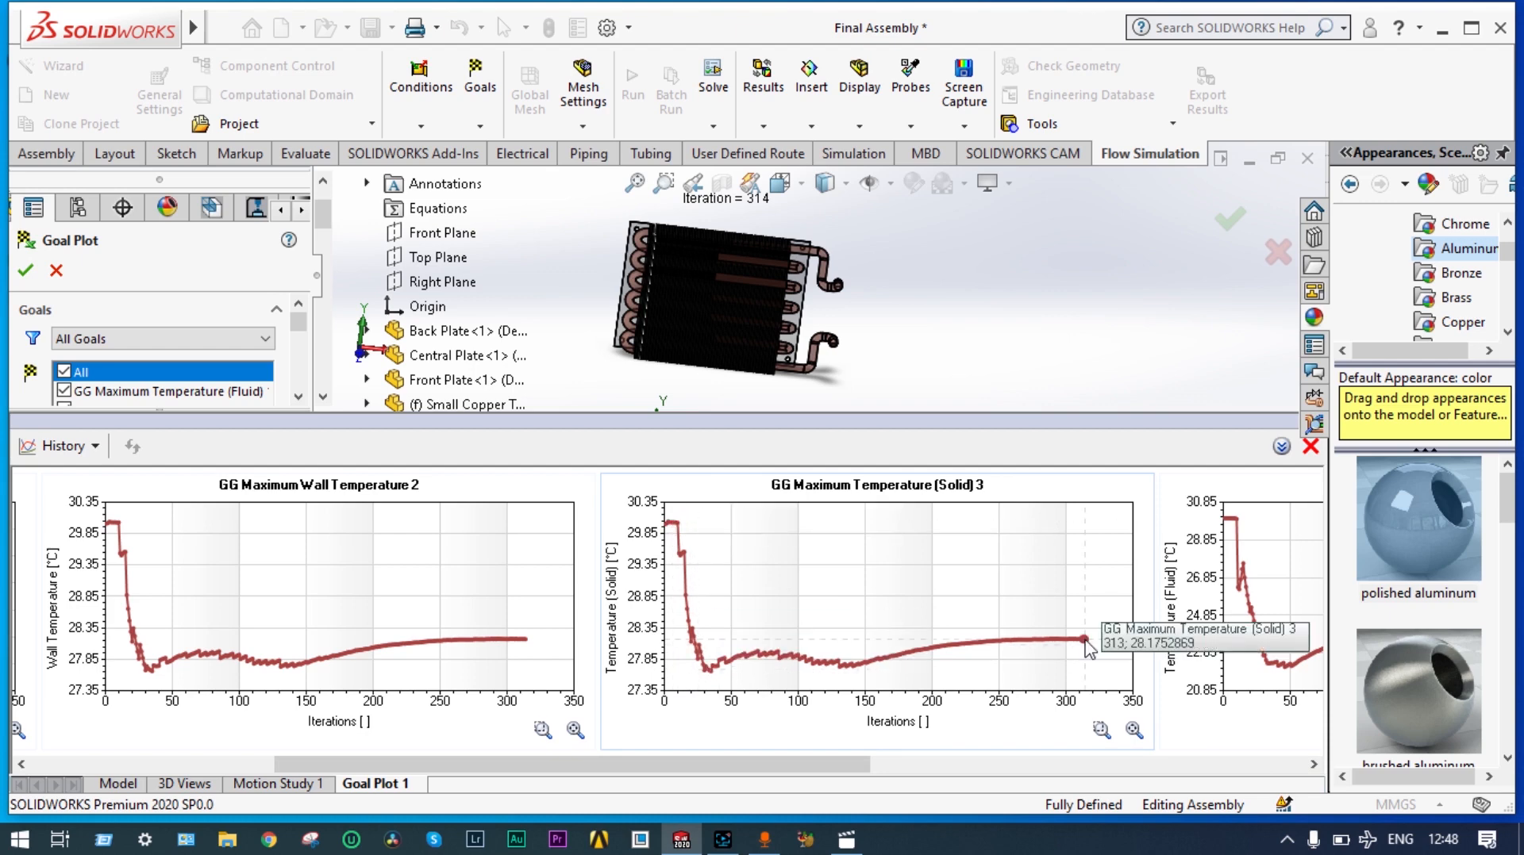
click(1313, 764)
click(1313, 764)
click(1313, 765)
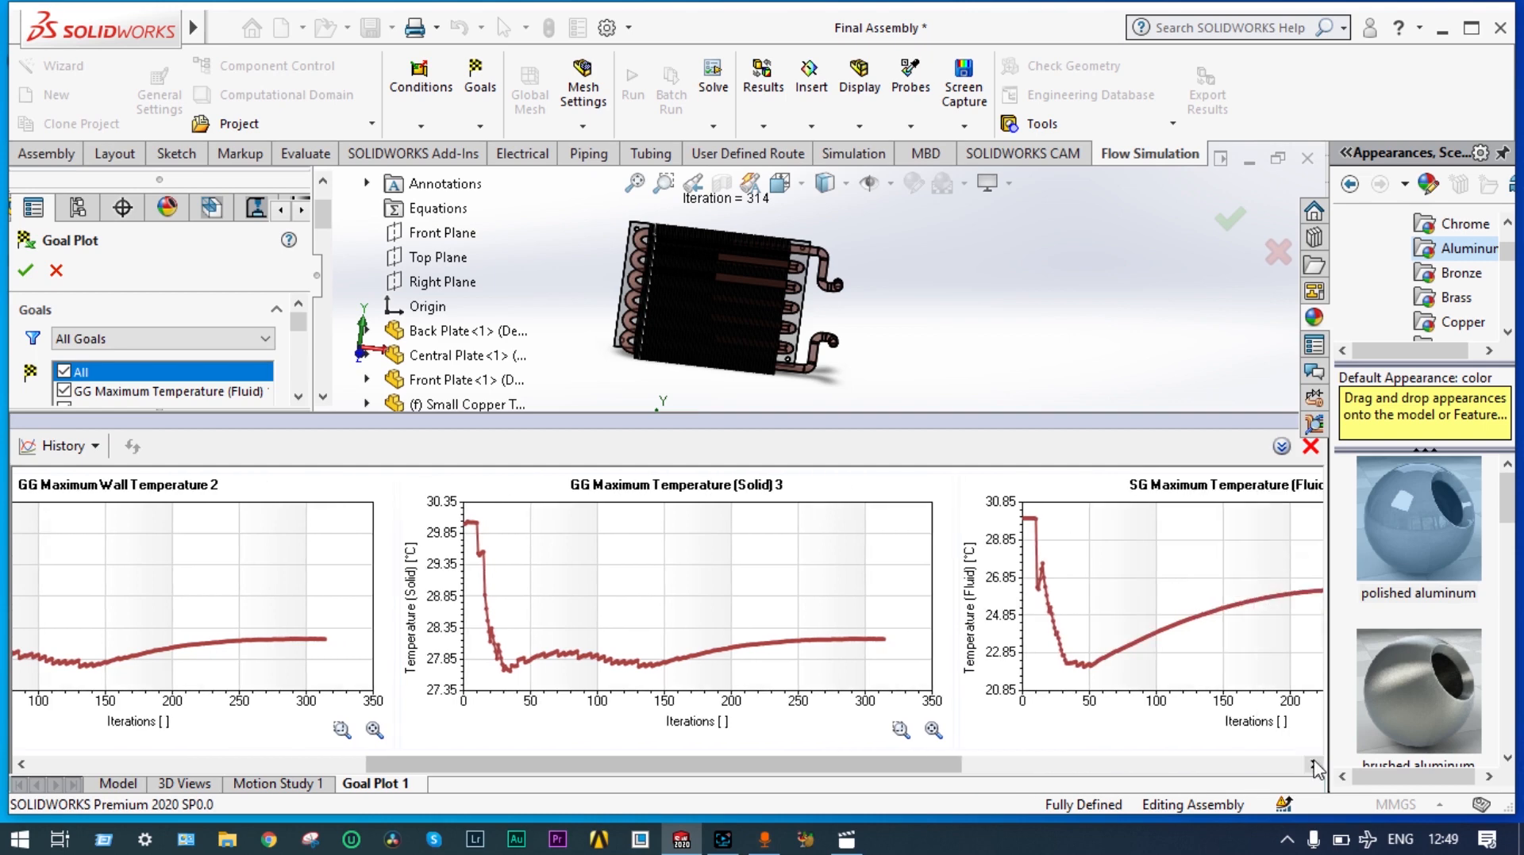
click(1314, 764)
click(1313, 764)
click(1314, 765)
click(1313, 764)
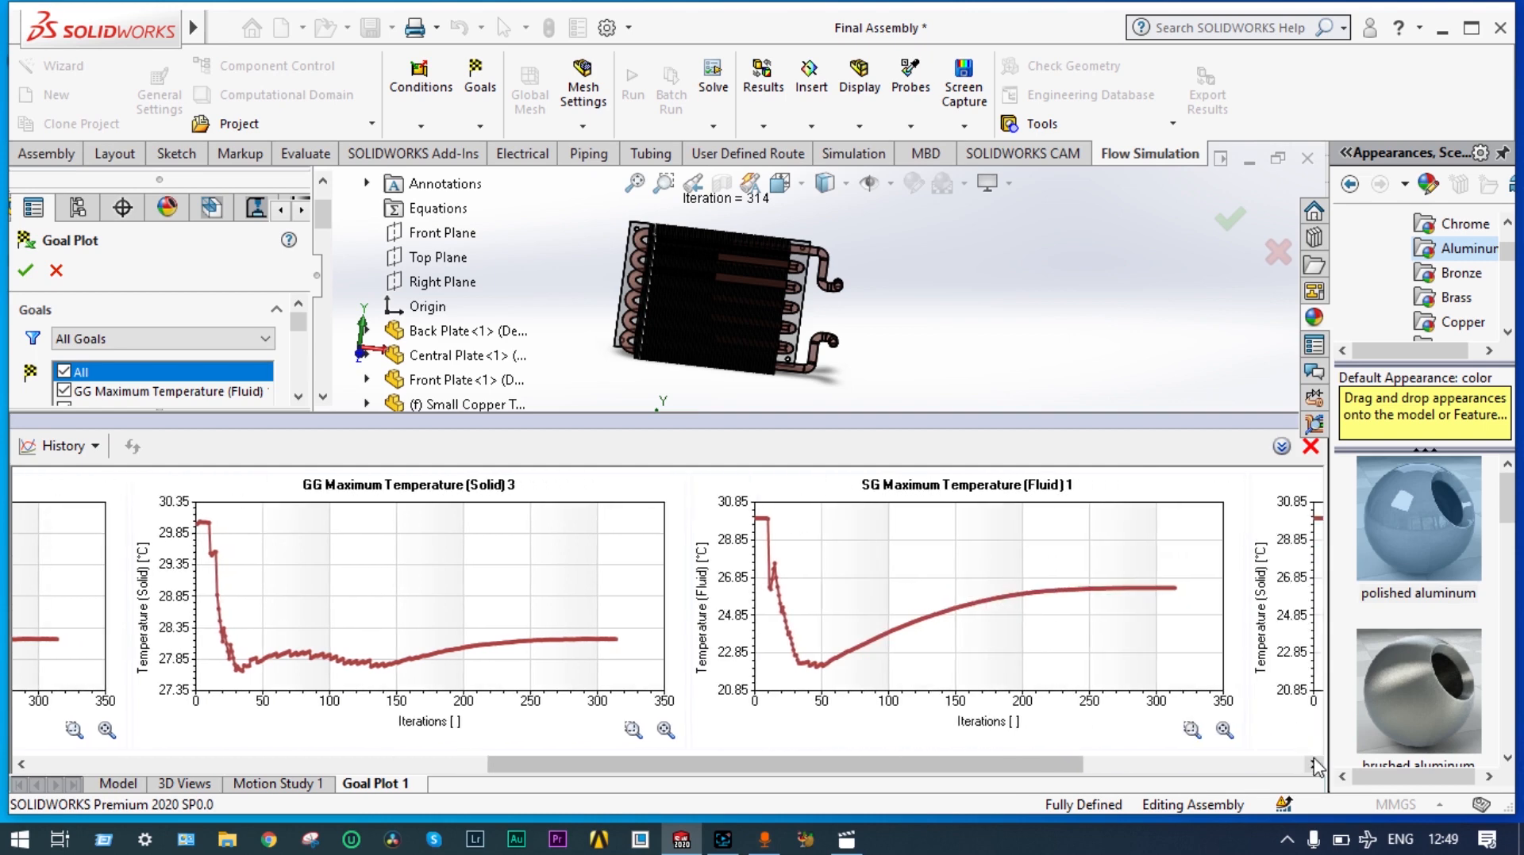
click(1314, 764)
click(1313, 764)
click(1314, 764)
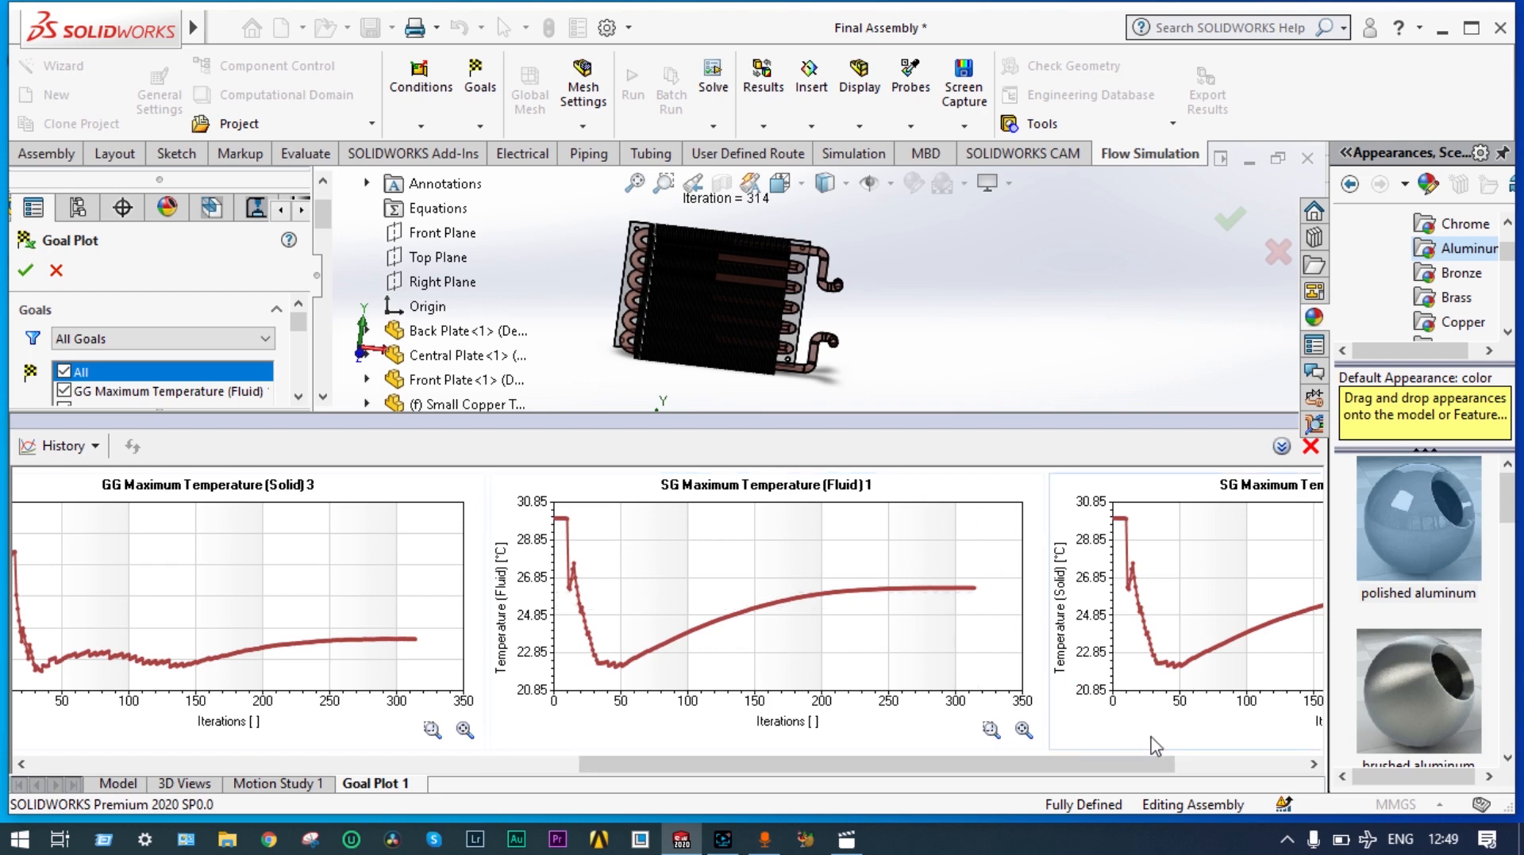
click(1311, 767)
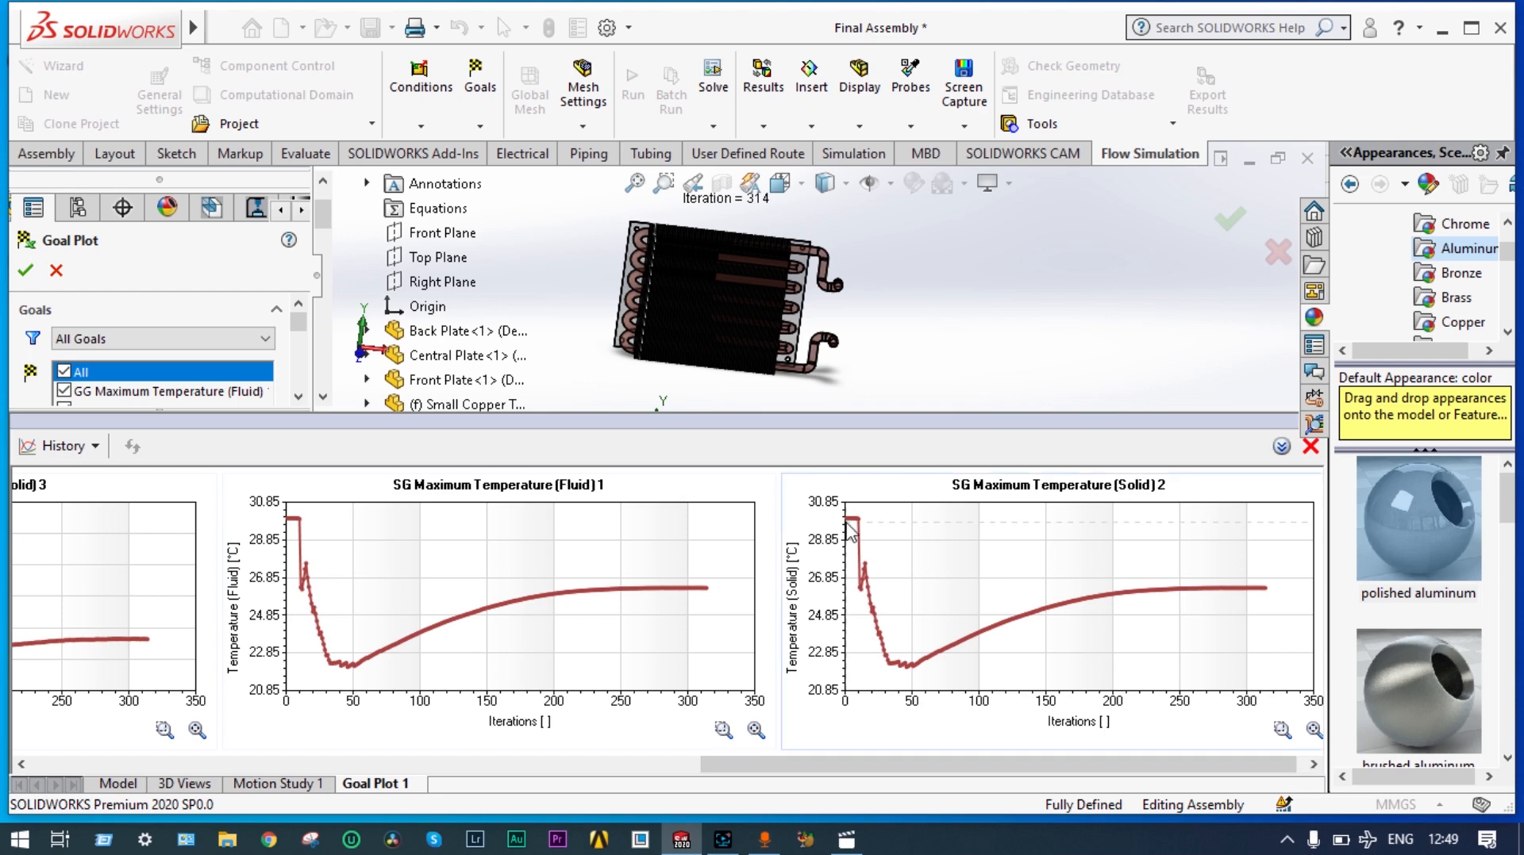
mouse_move(852, 522)
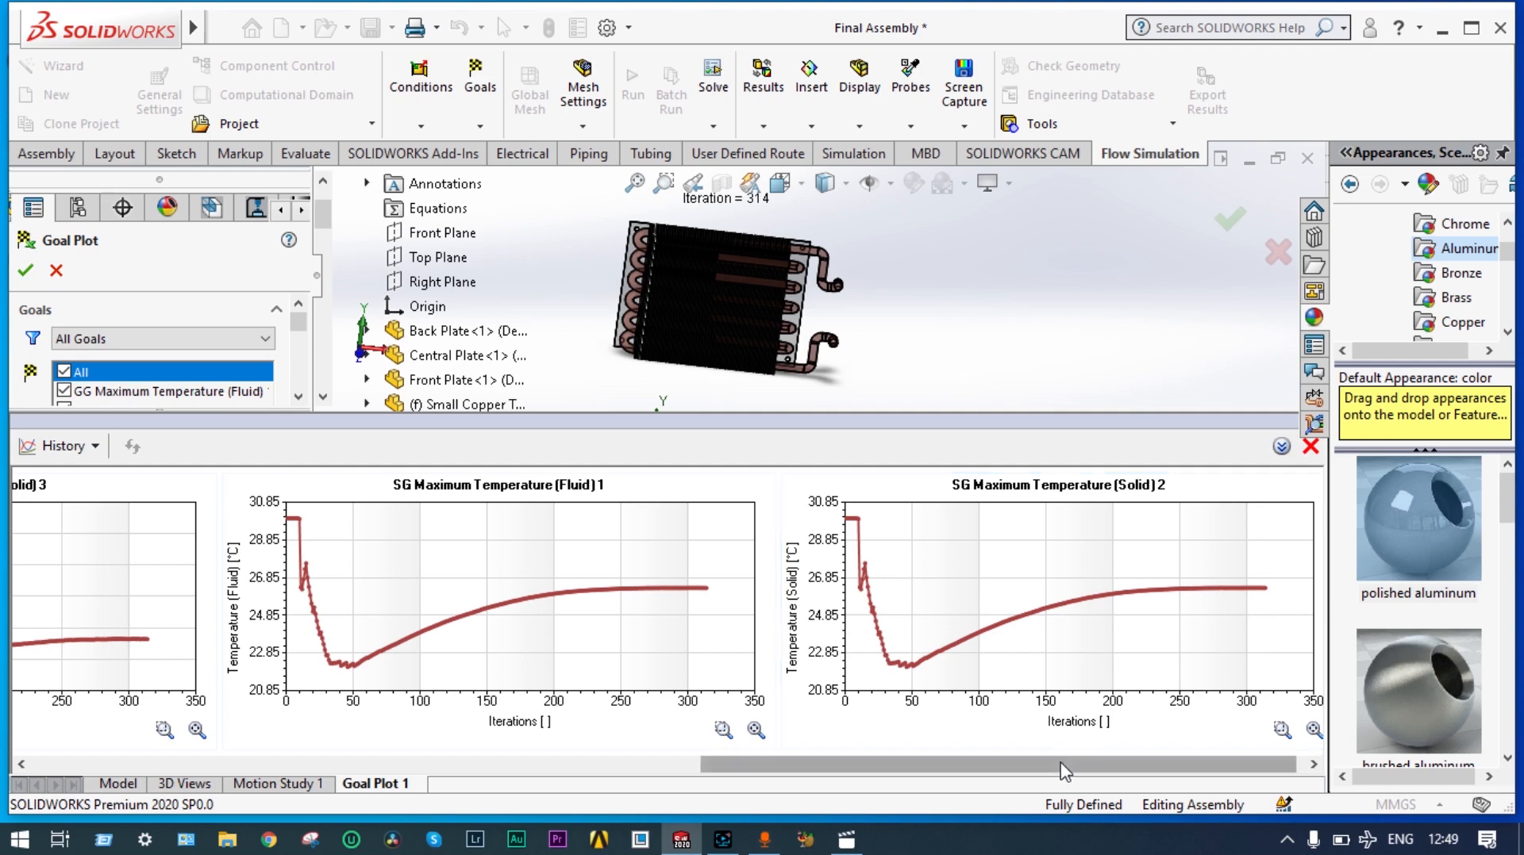
- Return to the first history chart and switch the goal plot display back to Summary
drag(1065, 765, 389, 781)
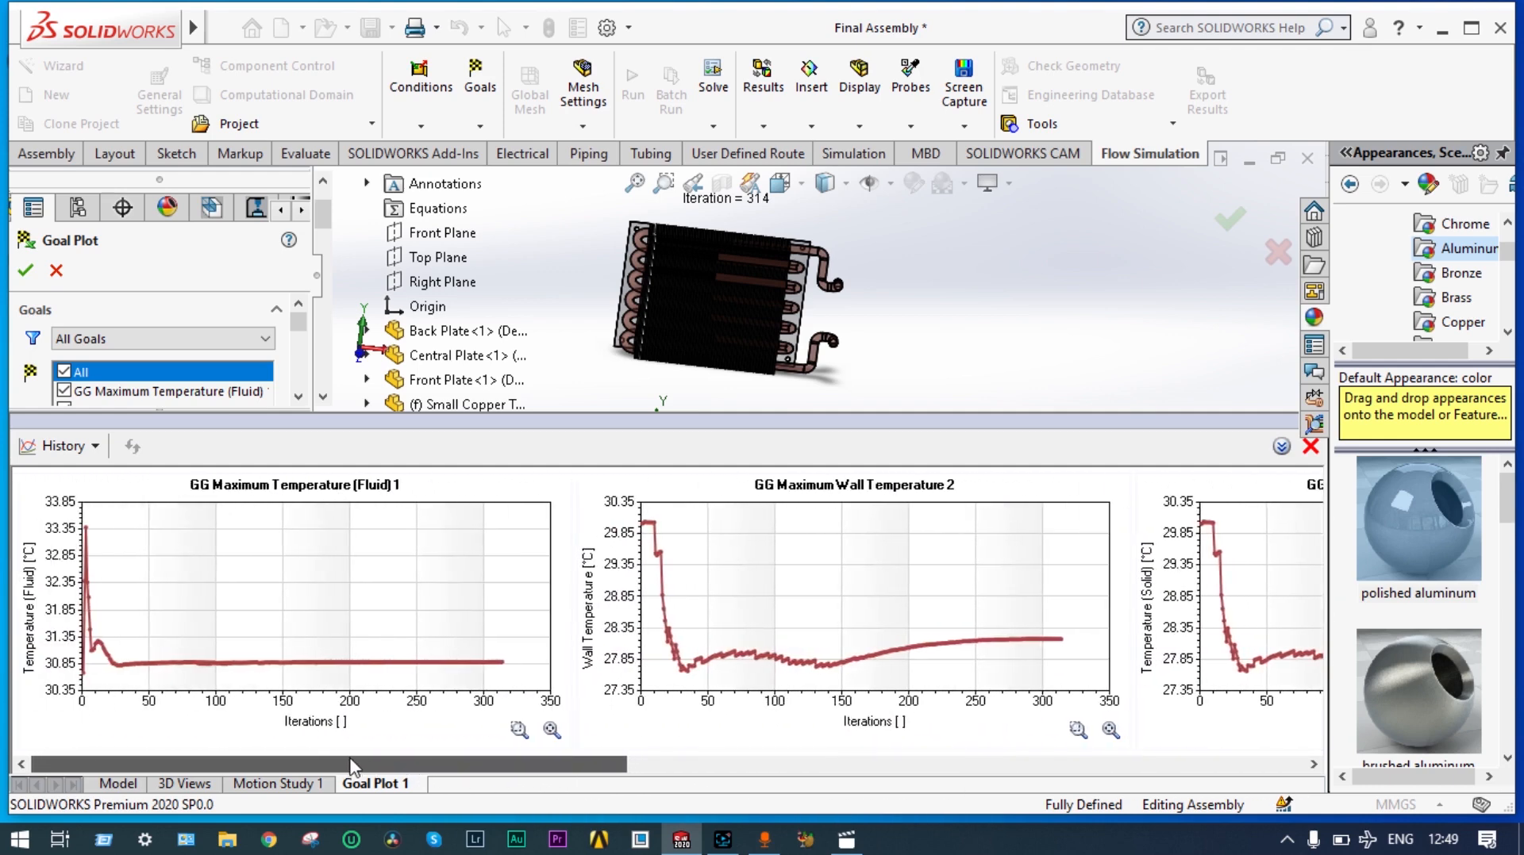
click(86, 446)
click(88, 477)
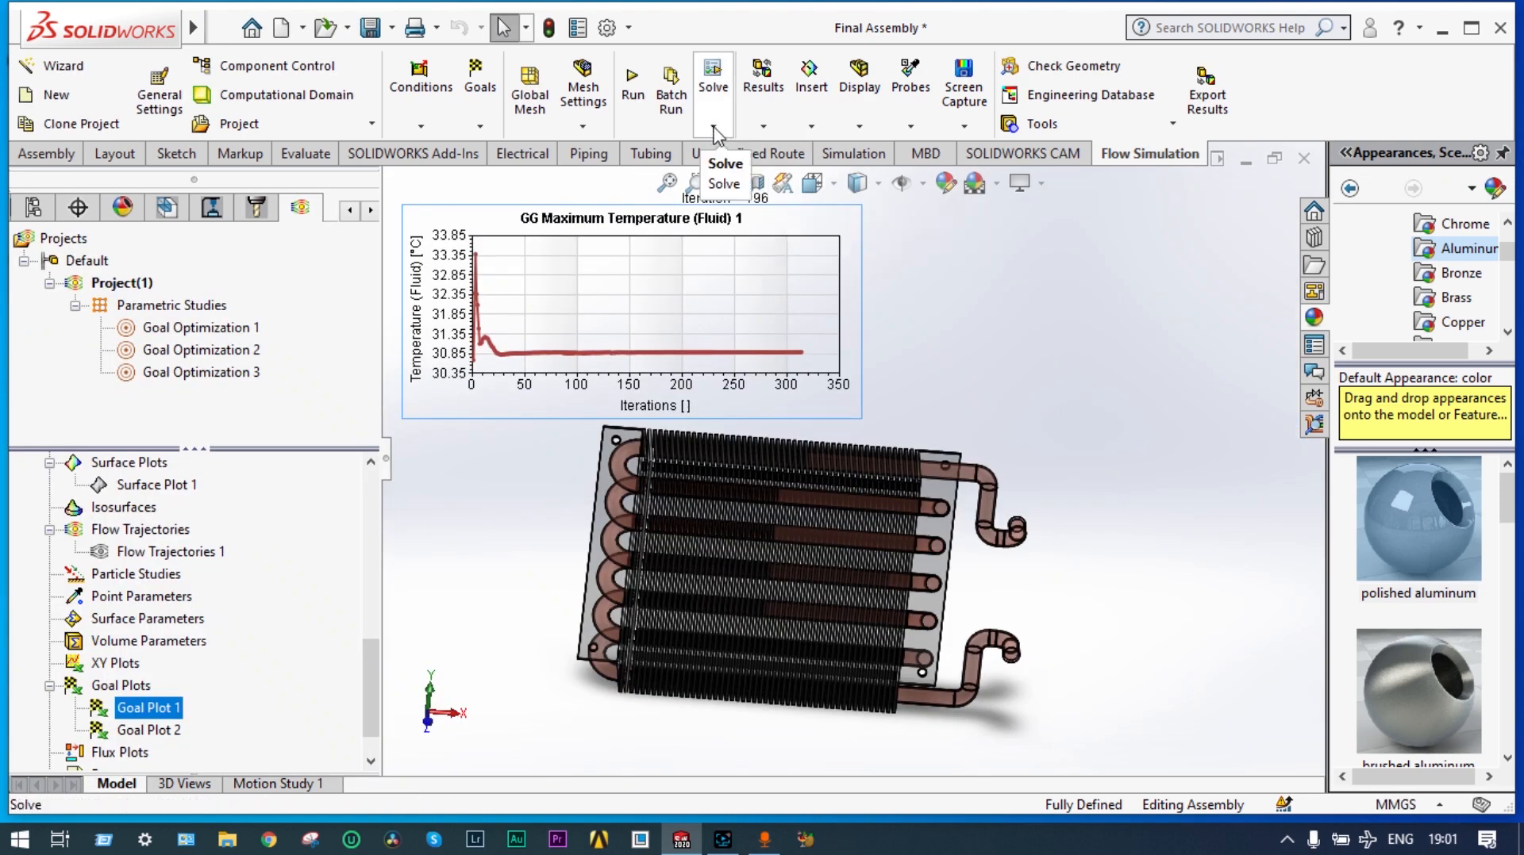
- Create a new parametric study and set its type to Goal Optimization
click(714, 128)
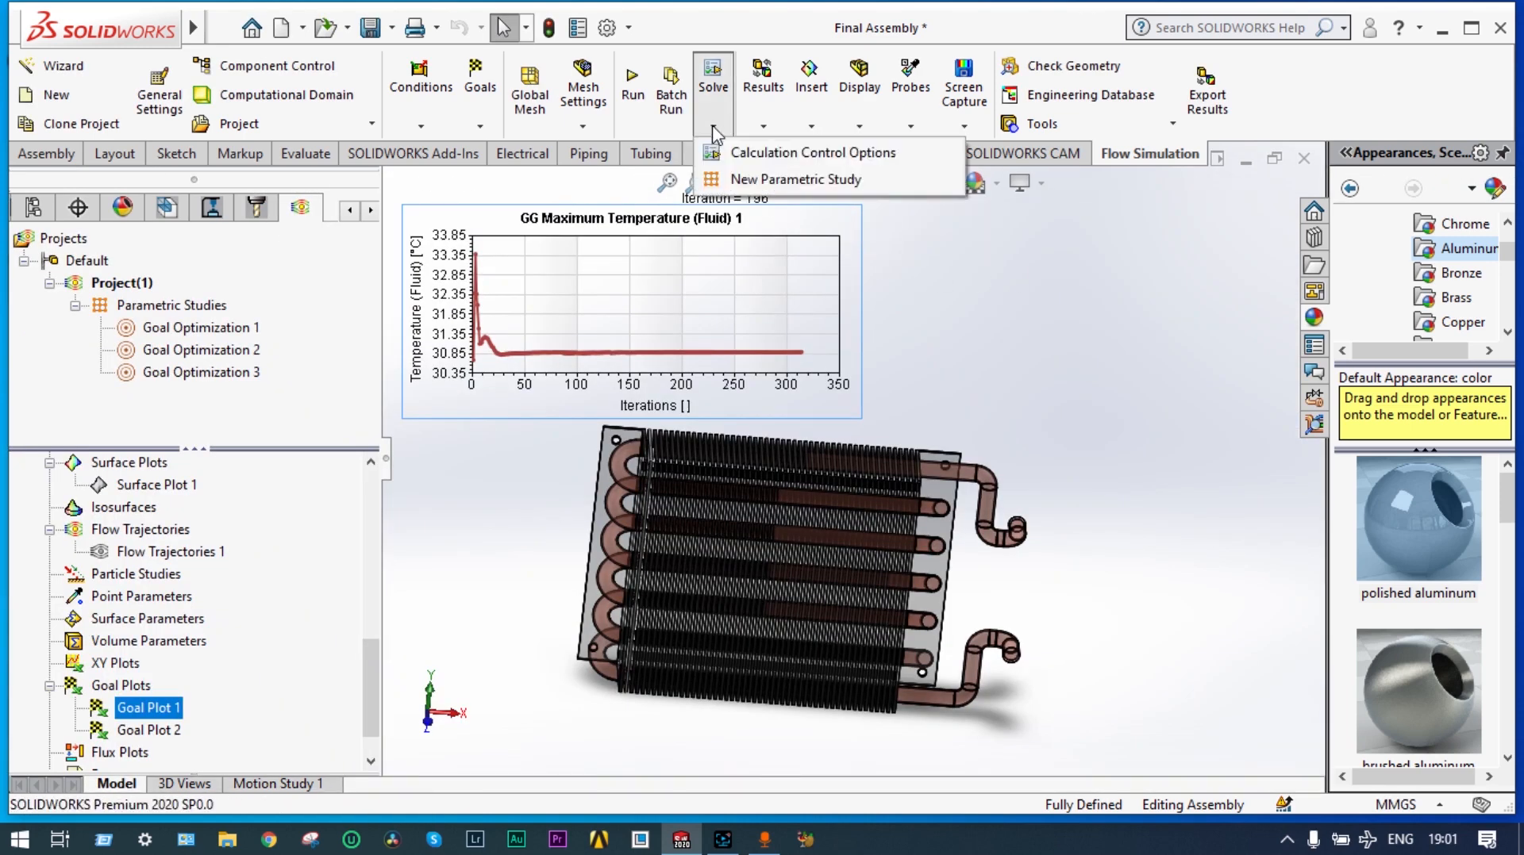
click(724, 180)
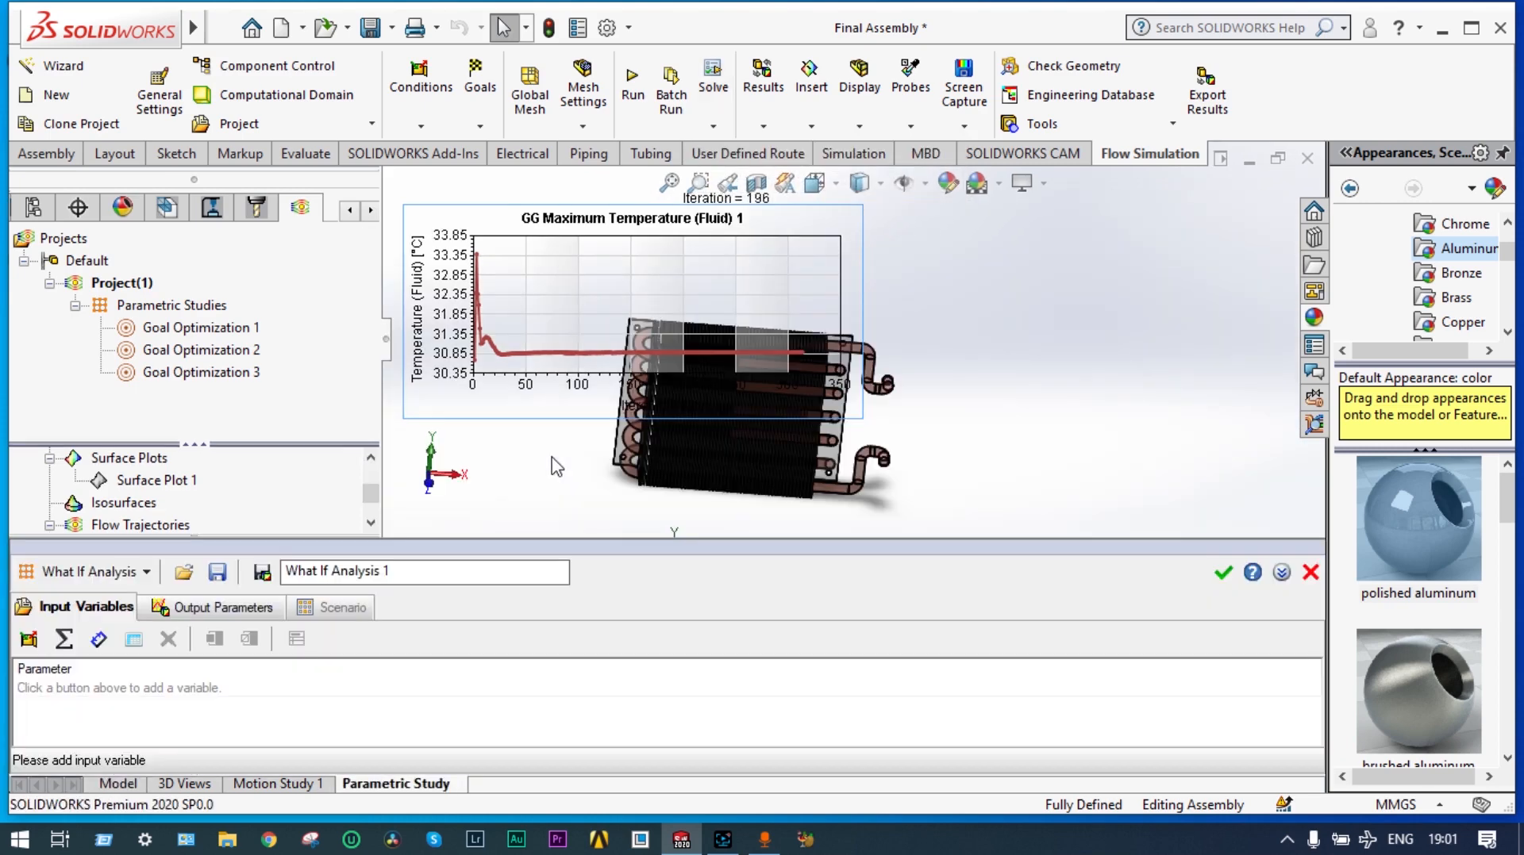
click(147, 572)
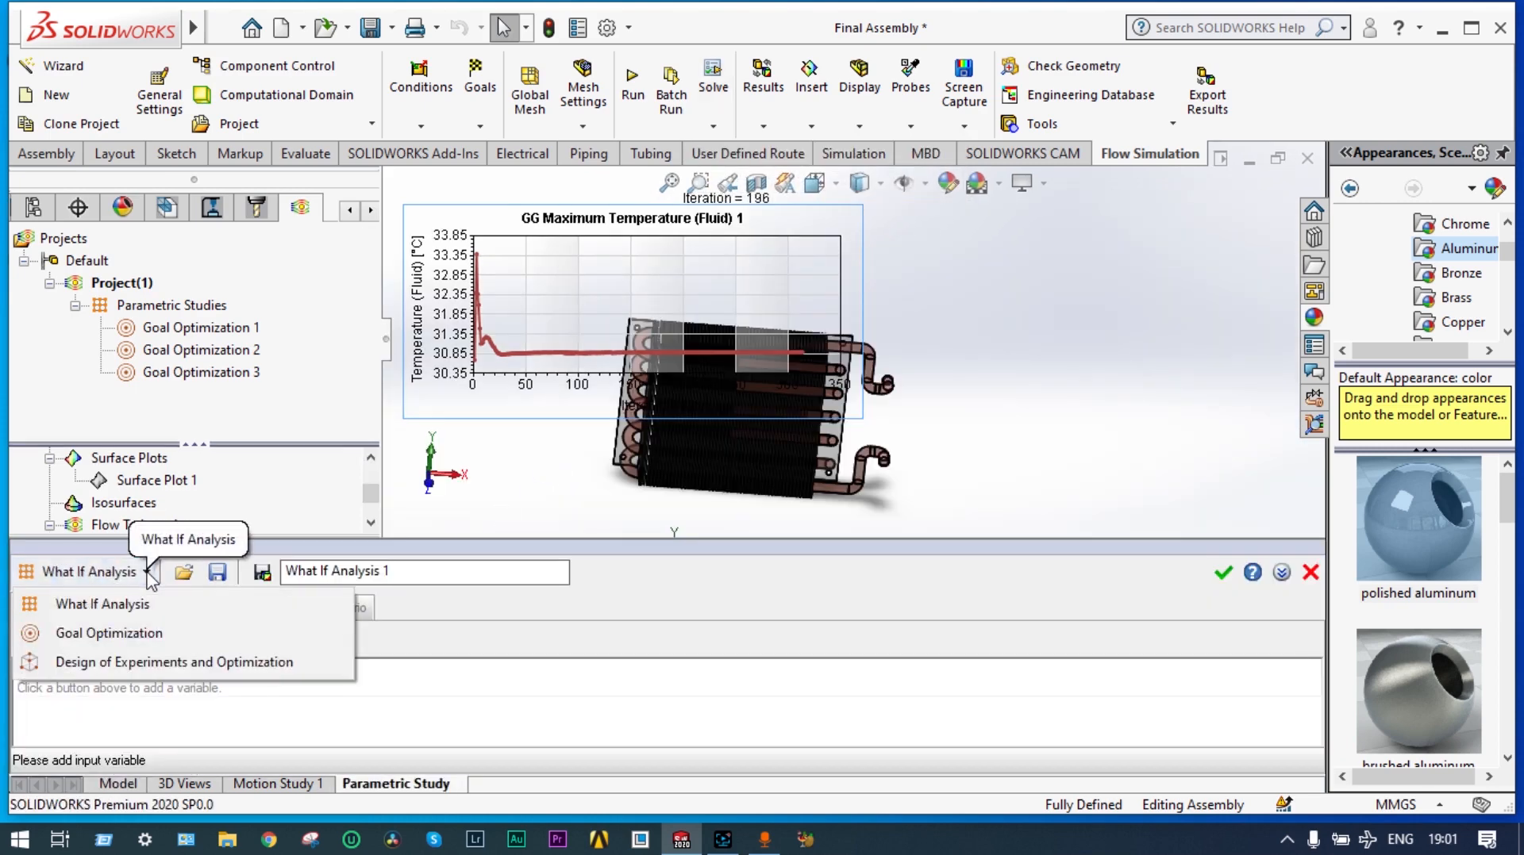
click(143, 634)
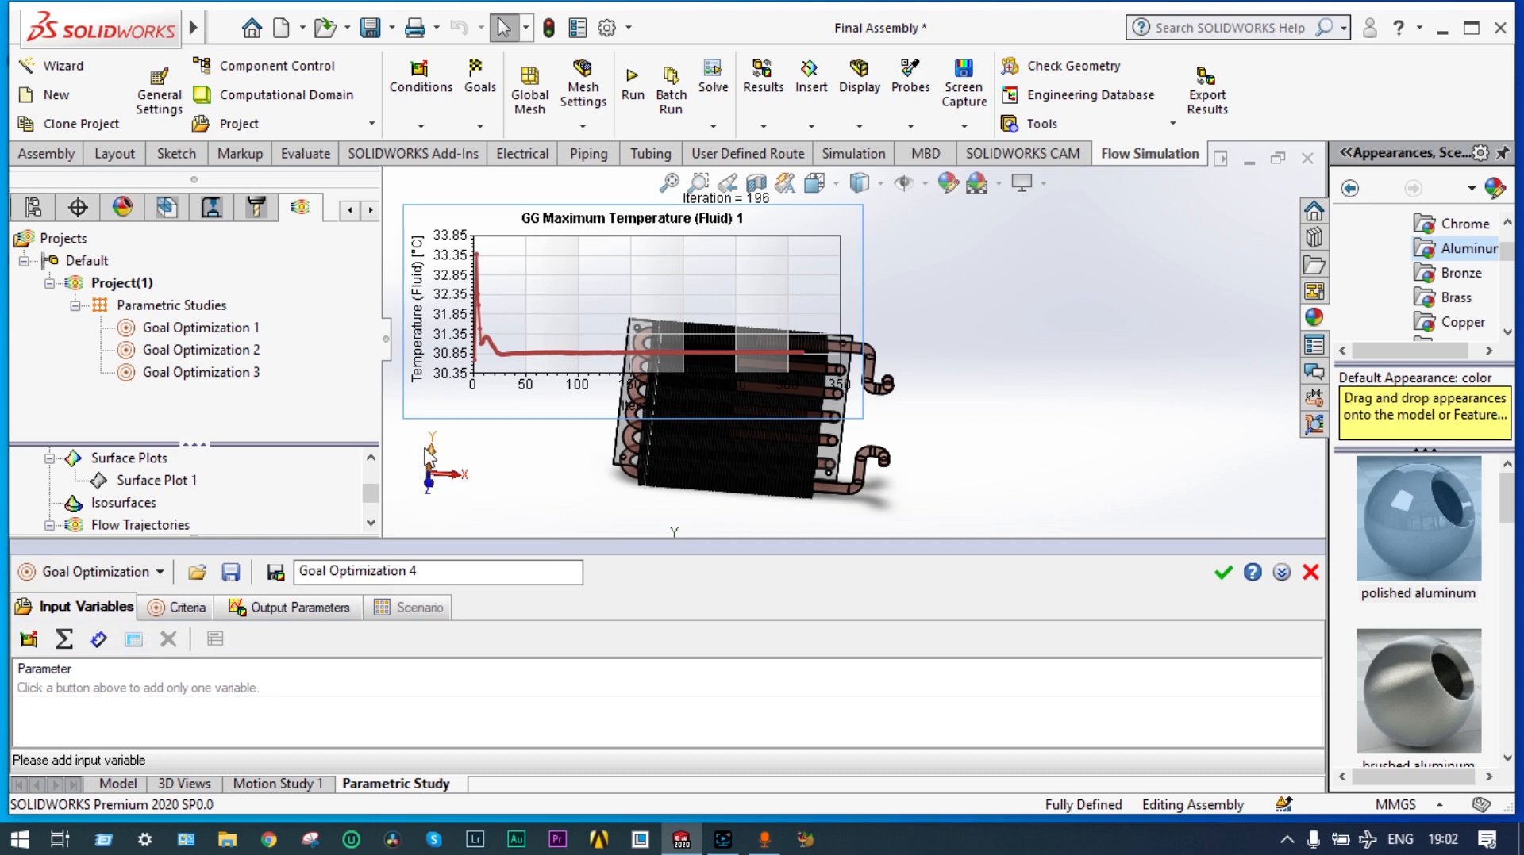
- Add the mass flow rate of Inlet Mass Flow 1 as the study's input variable
click(31, 639)
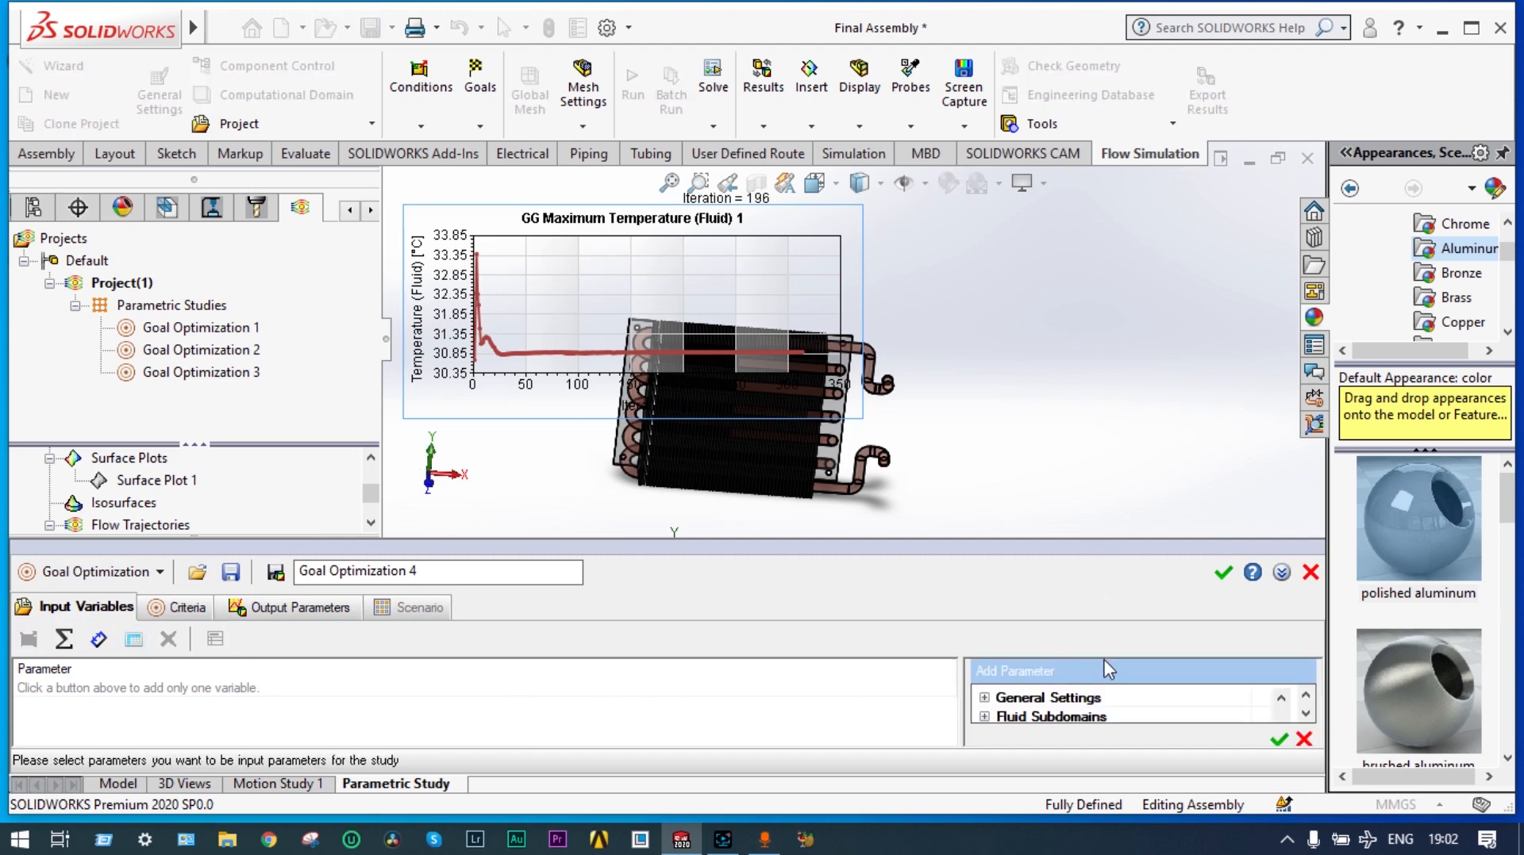
drag(1135, 546, 1132, 451)
click(985, 649)
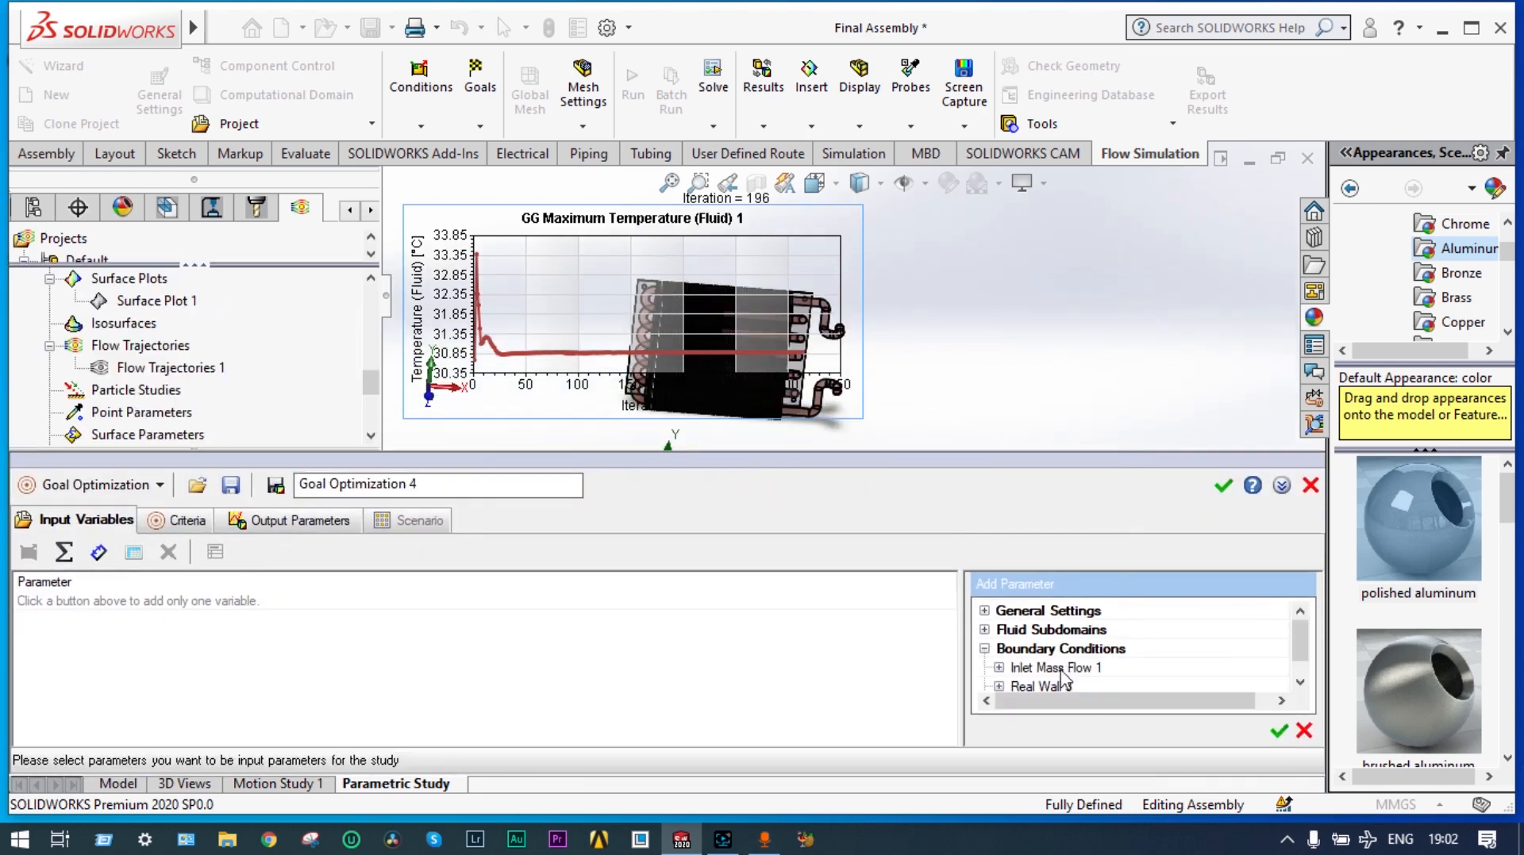
click(999, 668)
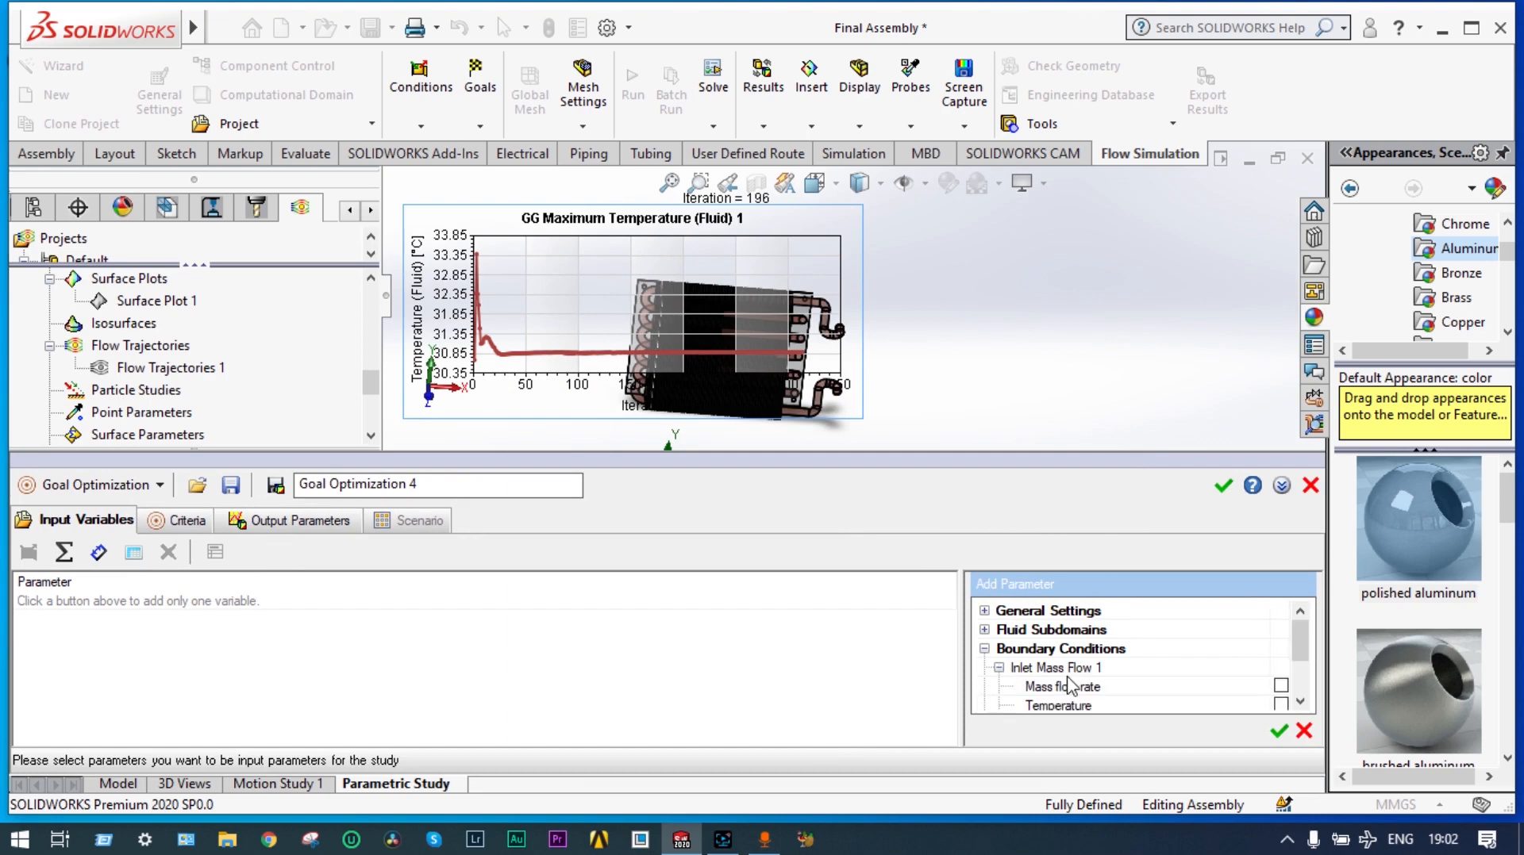
click(1279, 687)
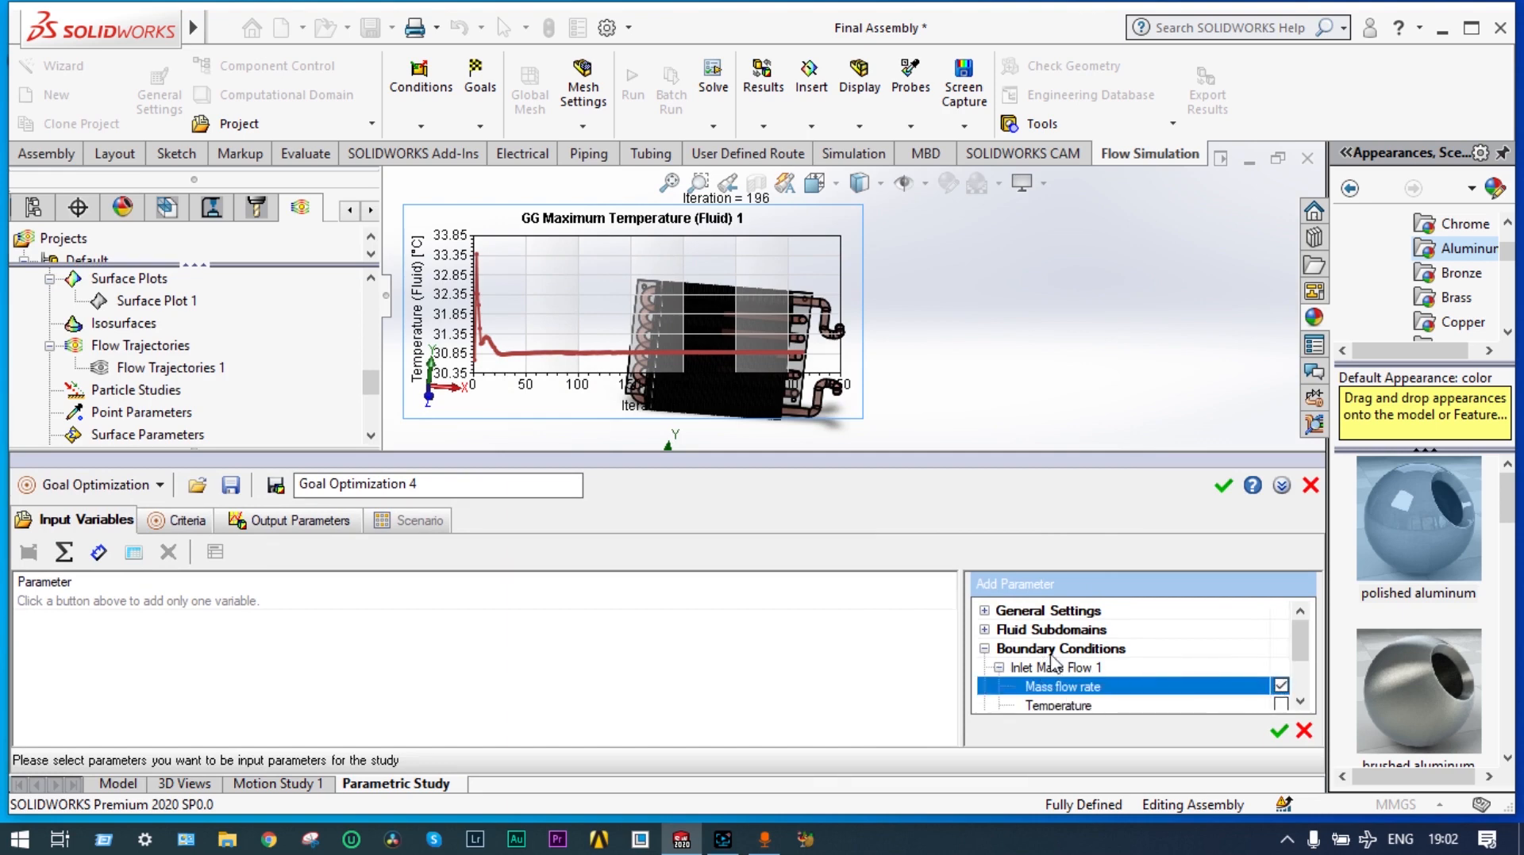
click(1278, 731)
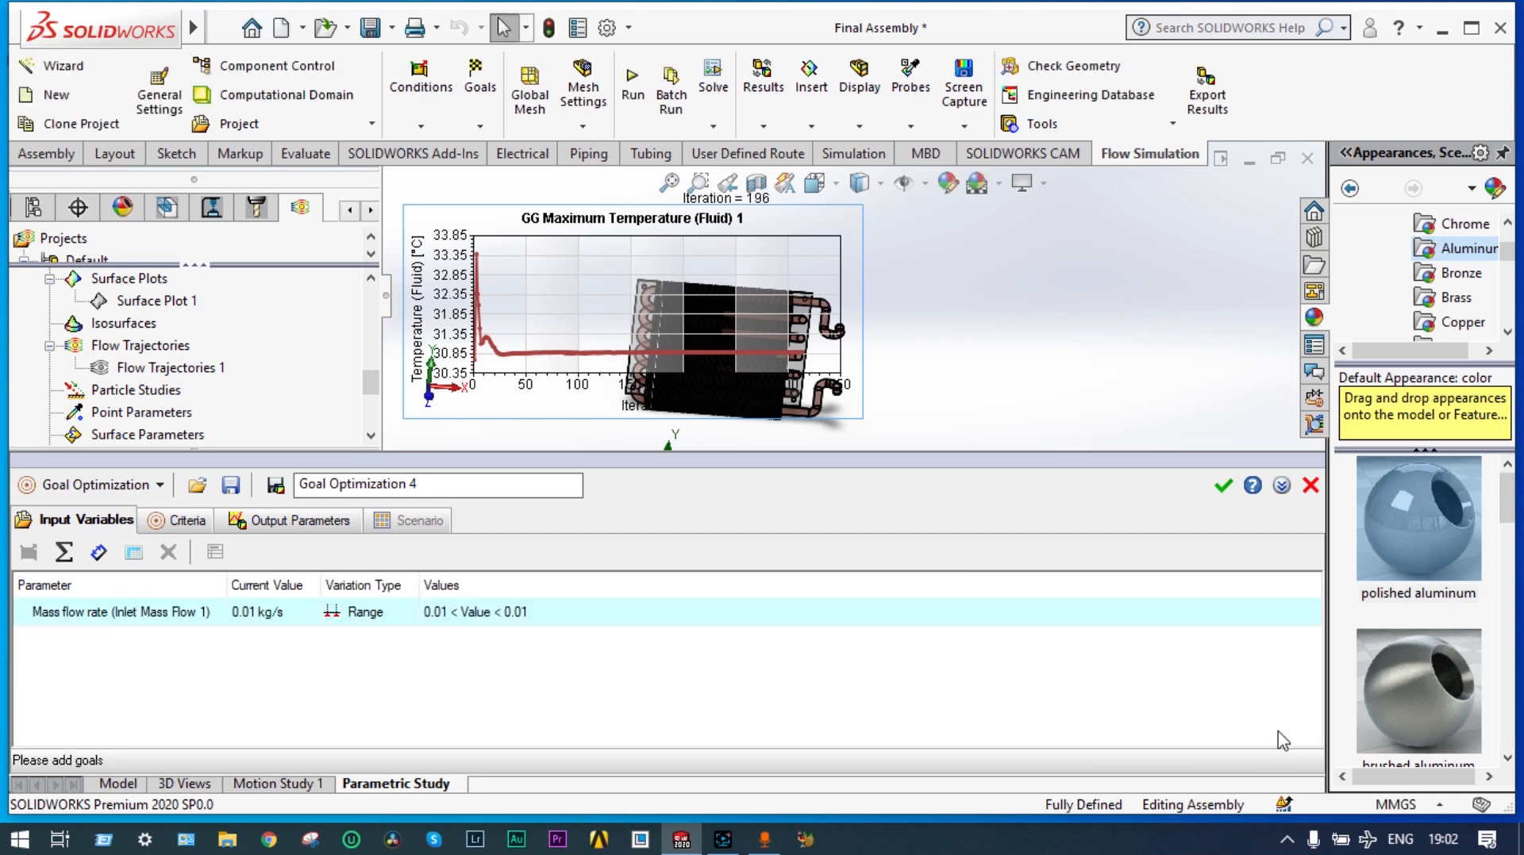
- Set the variation range of the Inlet Mass Flow 1 mass flow rate from 0.001 to 0.005 kg/s
double_click(441, 615)
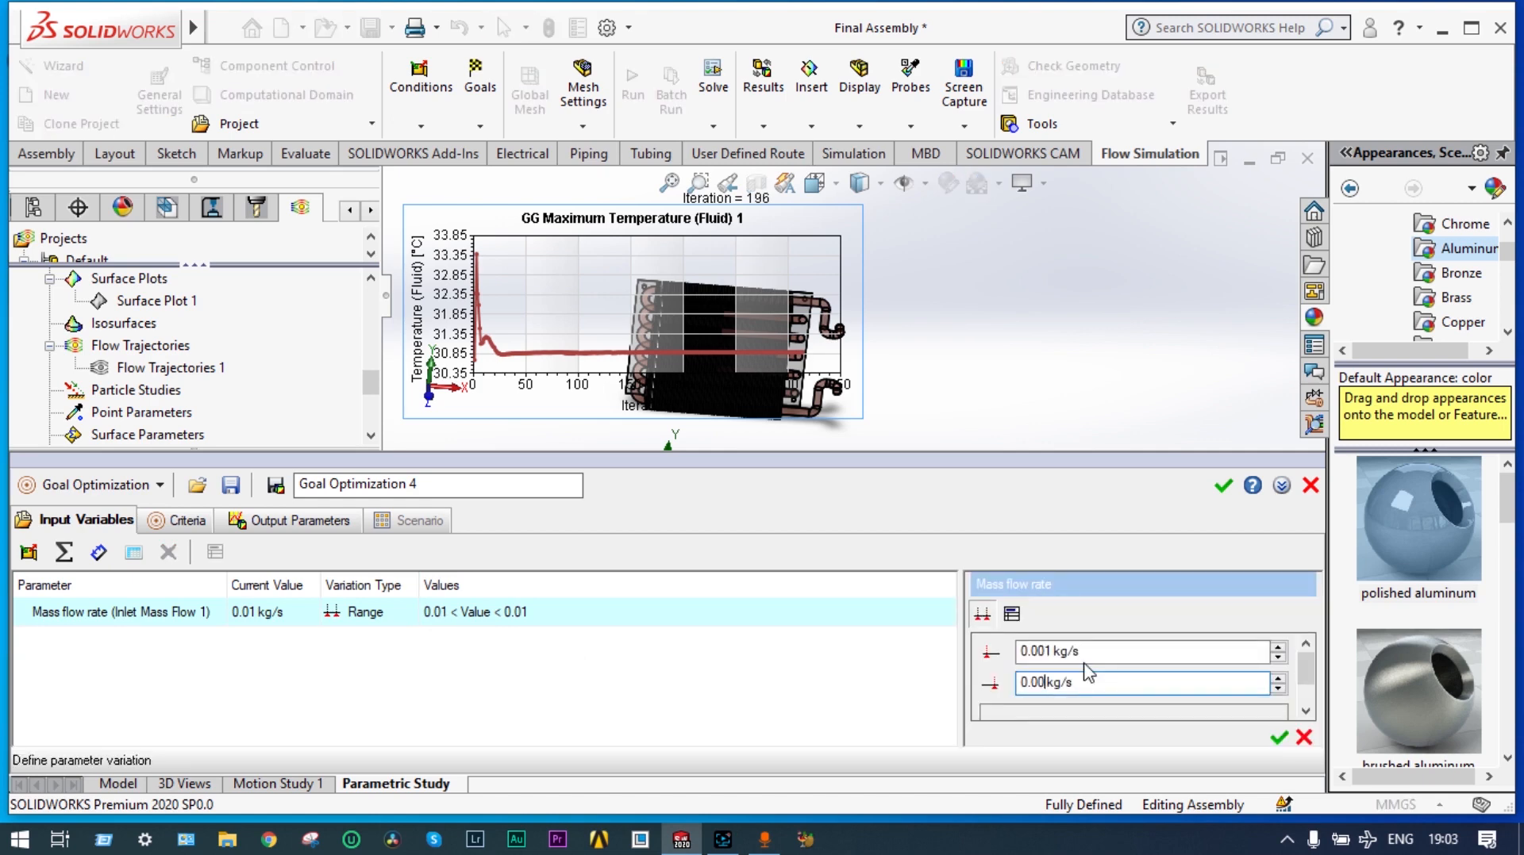
text(5)
click(1279, 738)
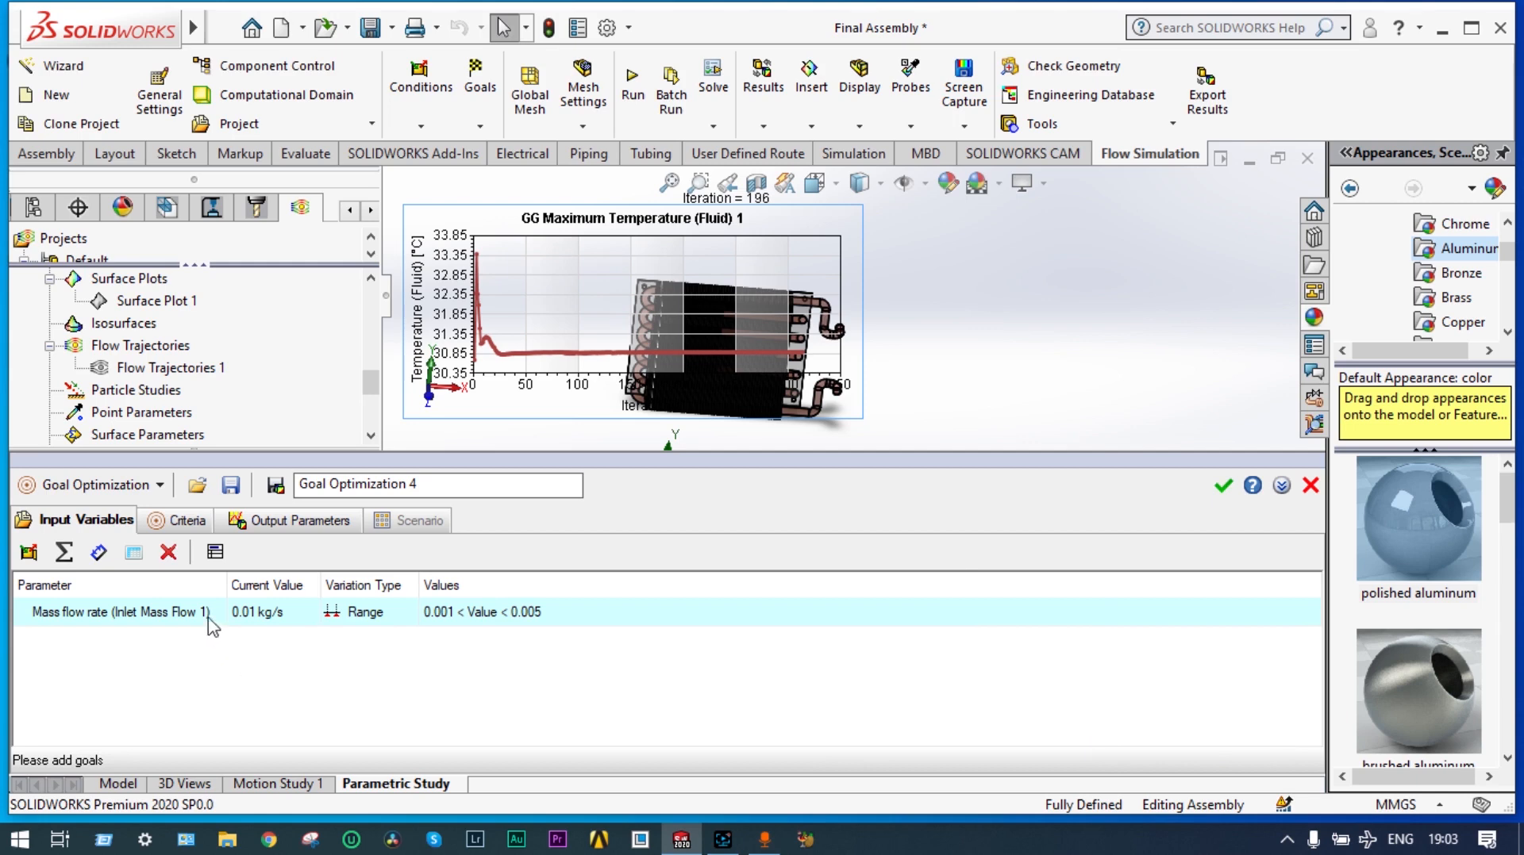
- Add GG Maximum Wall Temperature 2 as the criterion goal of the optimization study
click(178, 523)
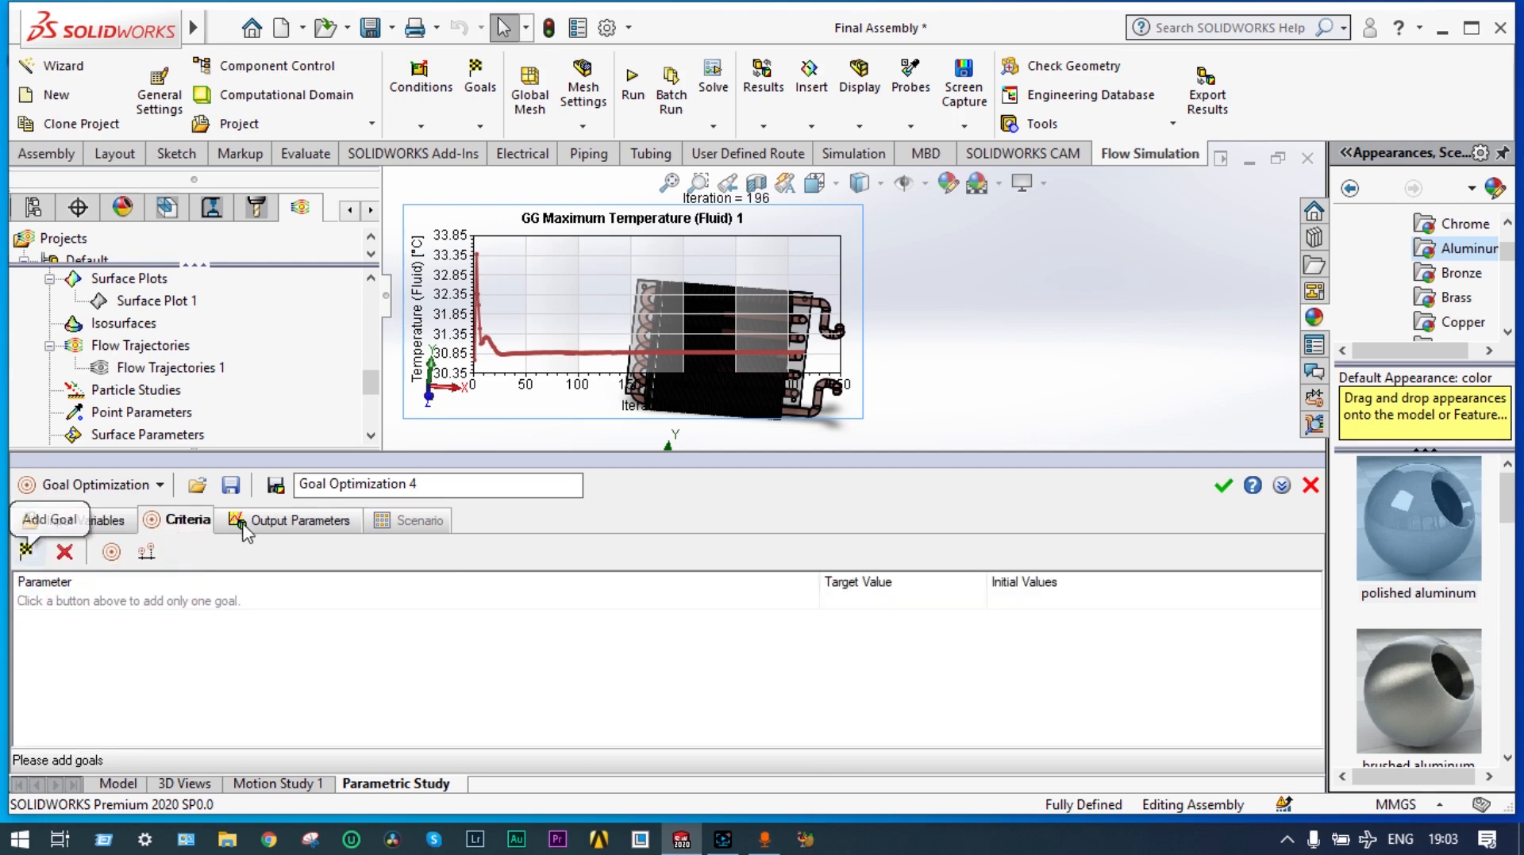
click(26, 550)
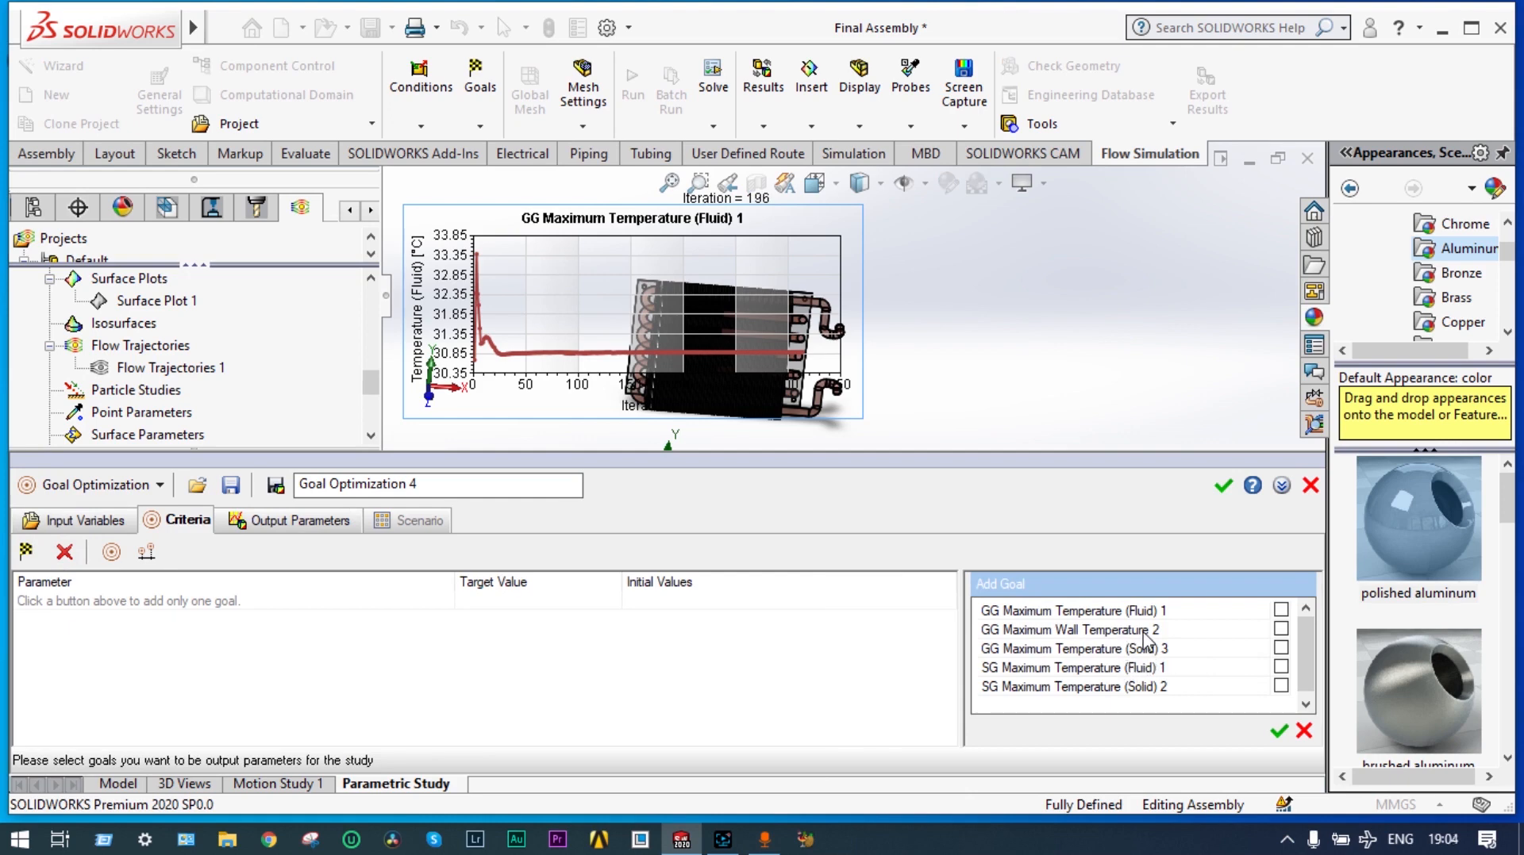
click(1280, 630)
click(1278, 730)
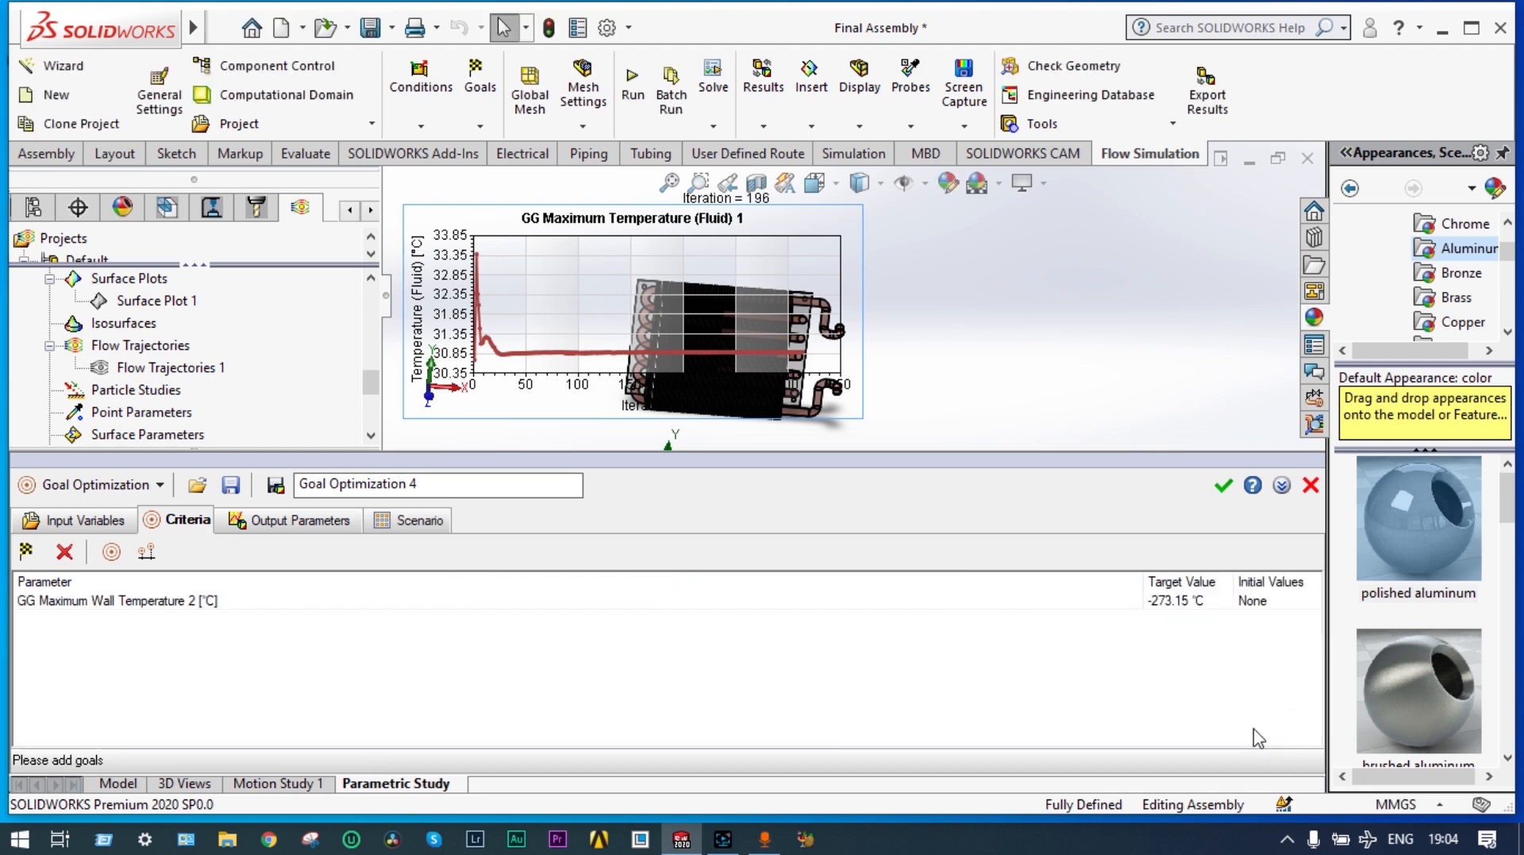
- Set the target value of the maximum wall temperature goal to 25 °C with a tolerance of 0.1 °C
click(1176, 604)
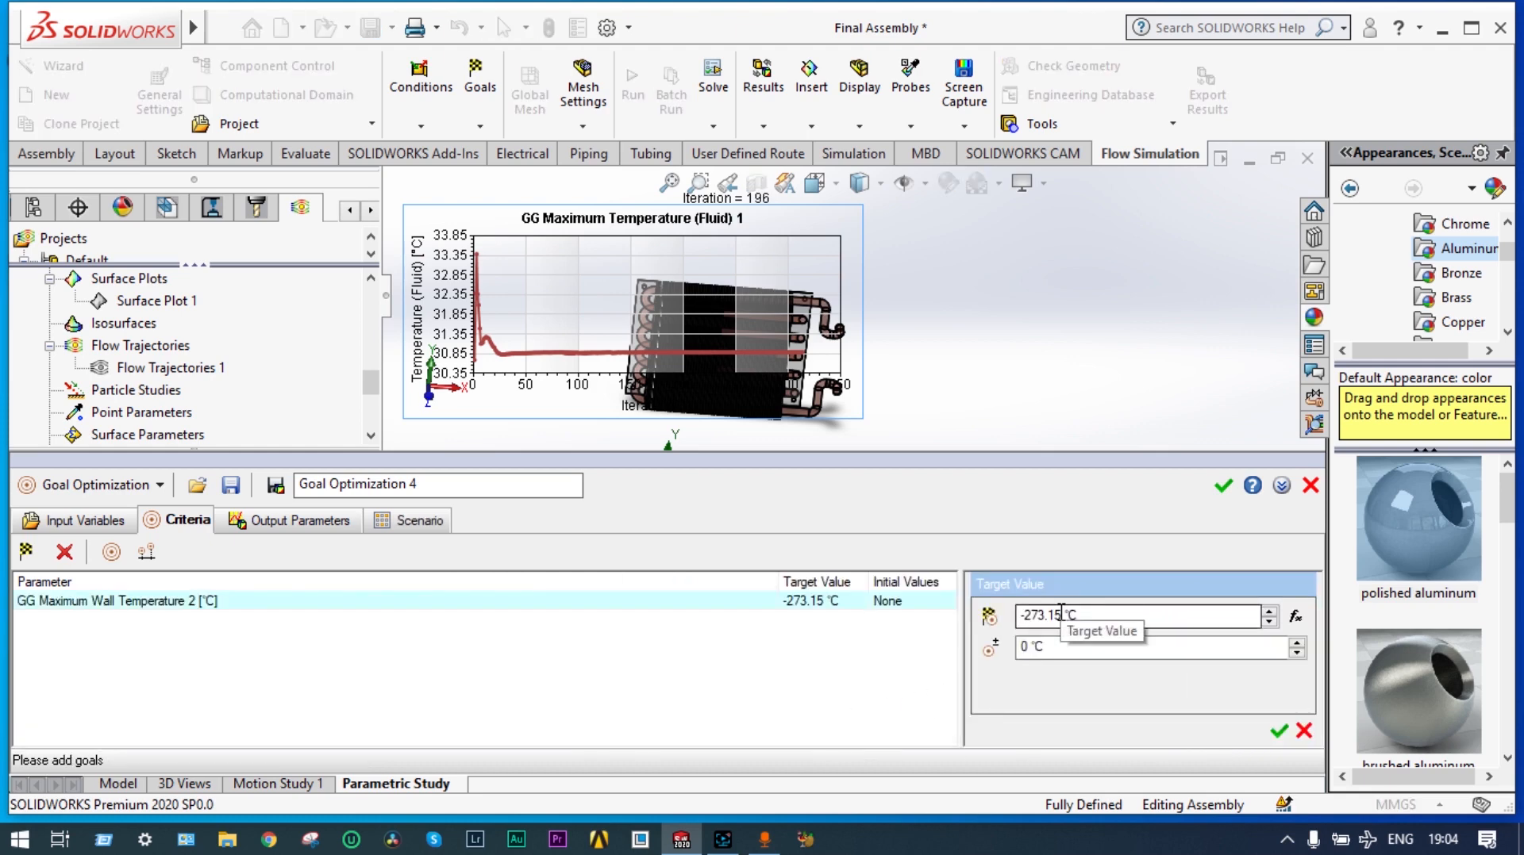
click(1060, 615)
key(BackSpace)
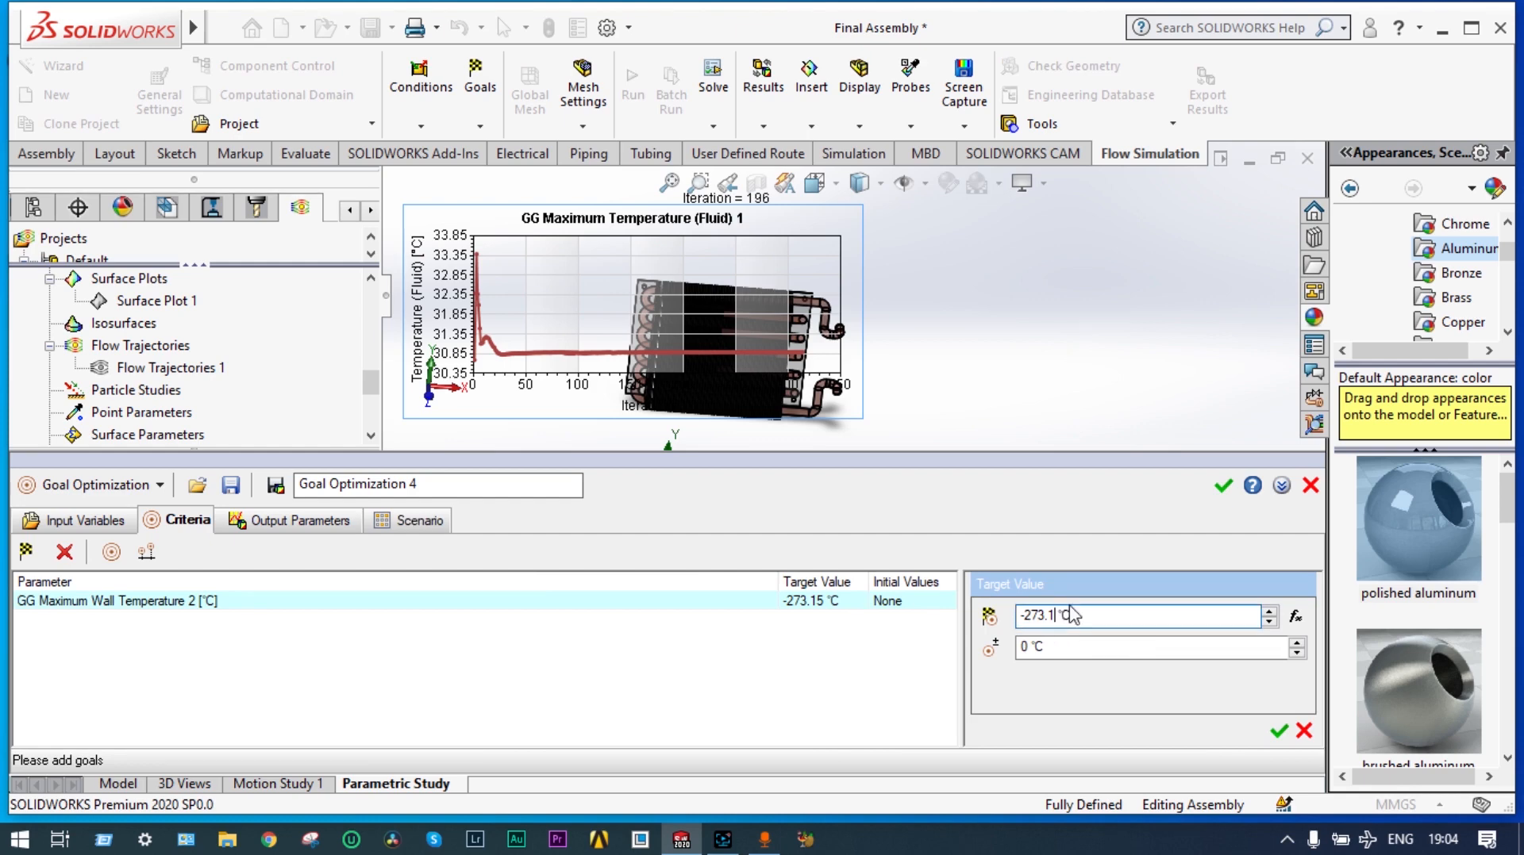
key(BackSpace)
key(BackSpace)
key(BackSpace)
key(BackSpace)
key(BackSpace)
key(BackSpace)
text(25)
click(1032, 645)
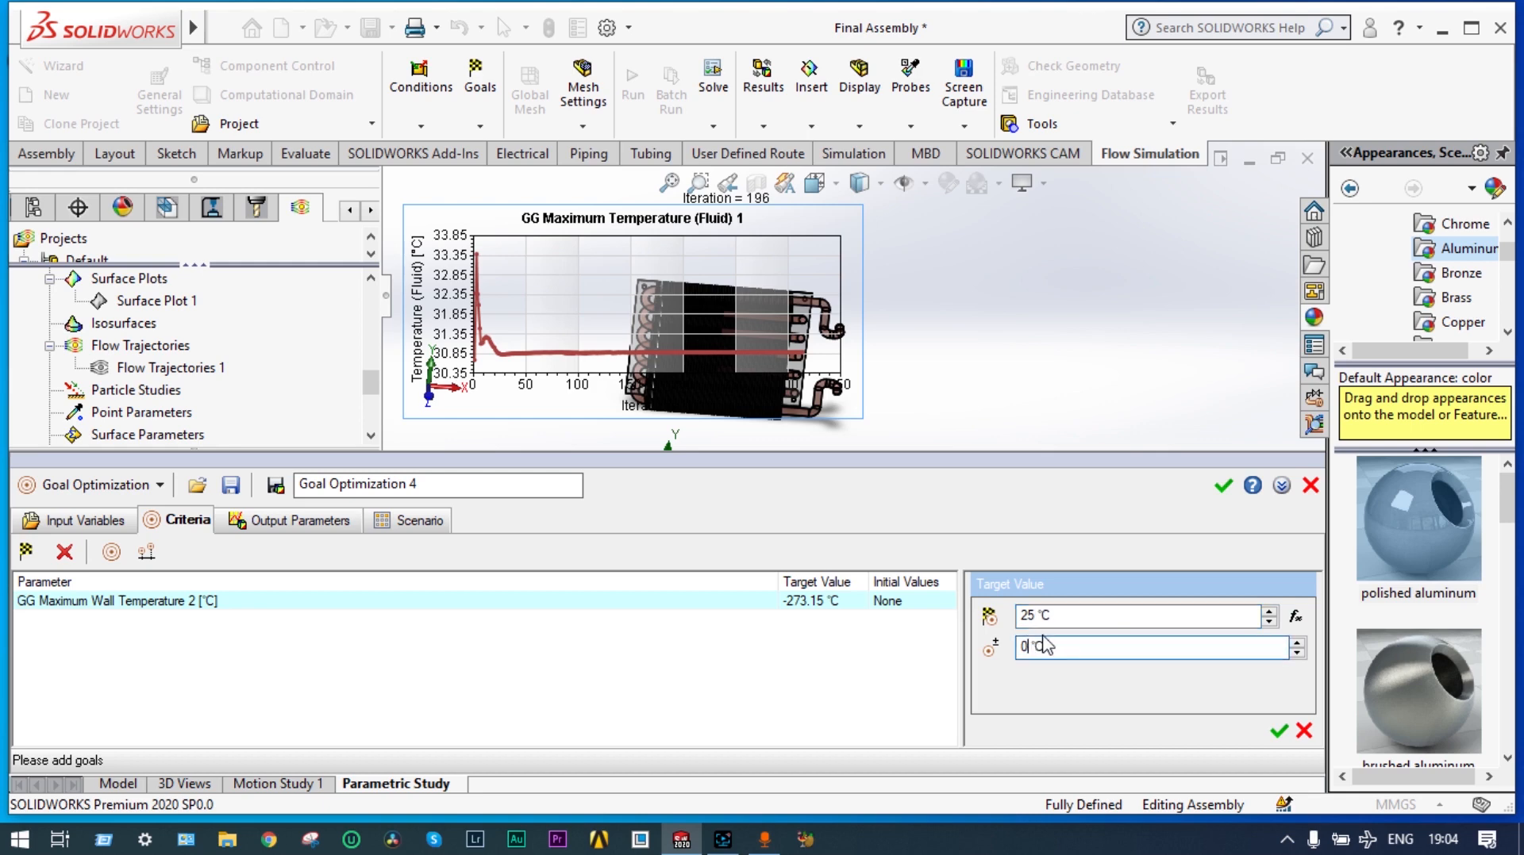
text(.1)
click(1278, 731)
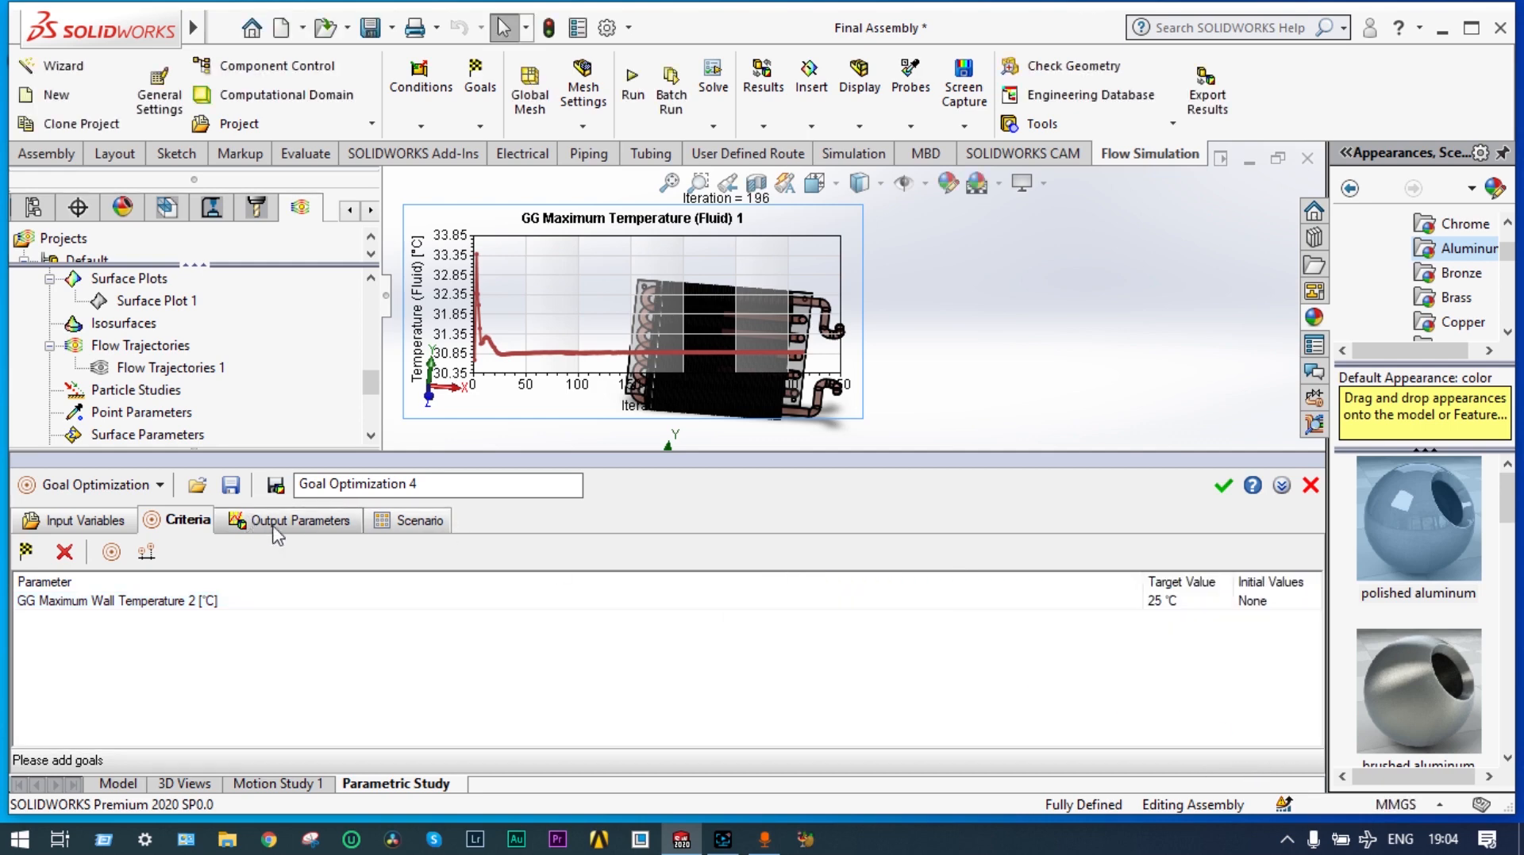
- Run the goal optimization study from its scenario with the default study options
click(403, 522)
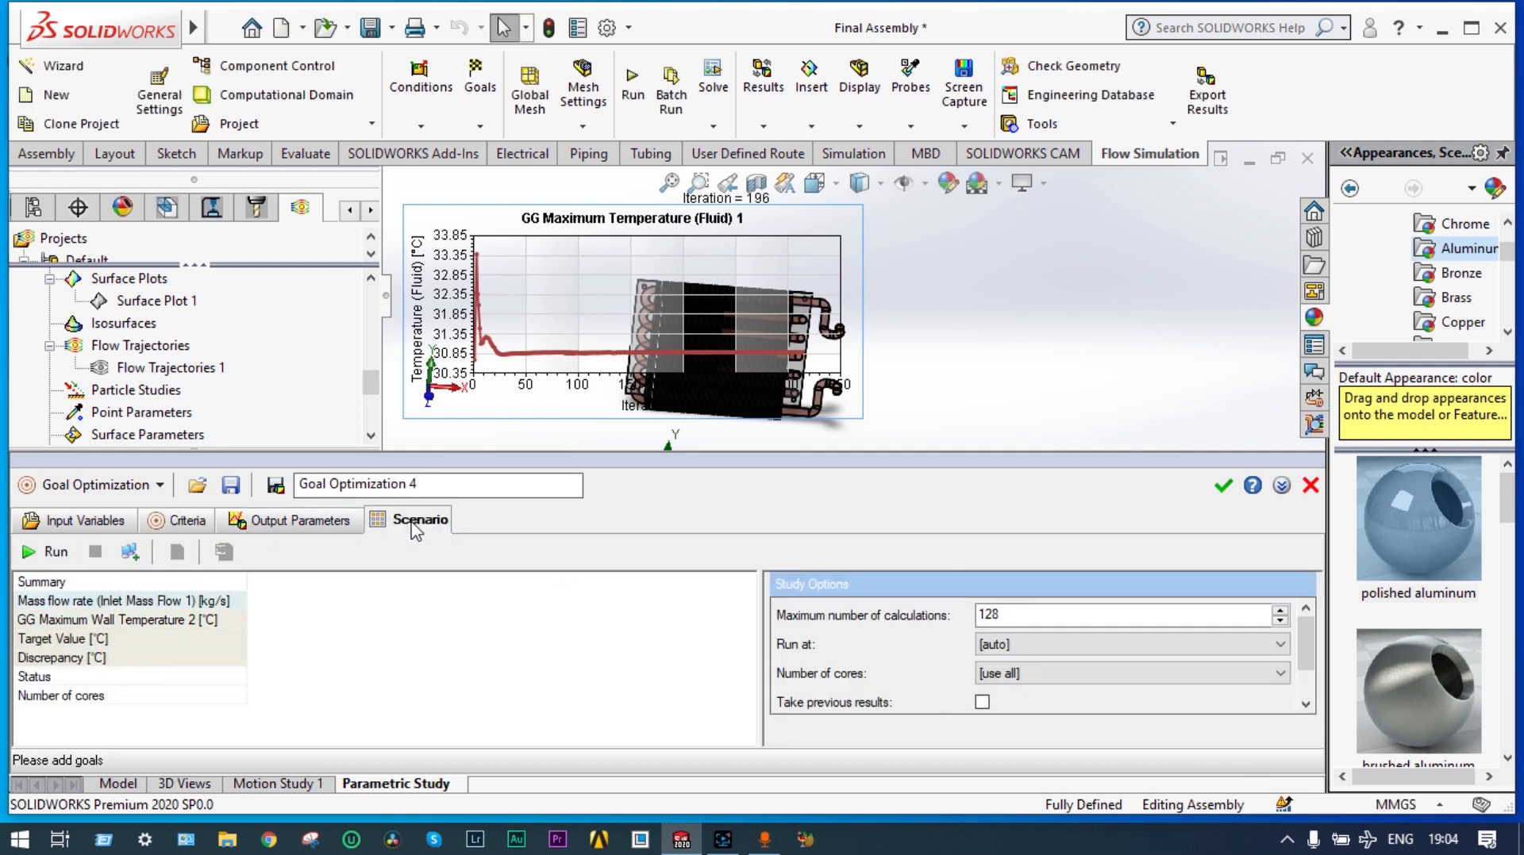
click(49, 552)
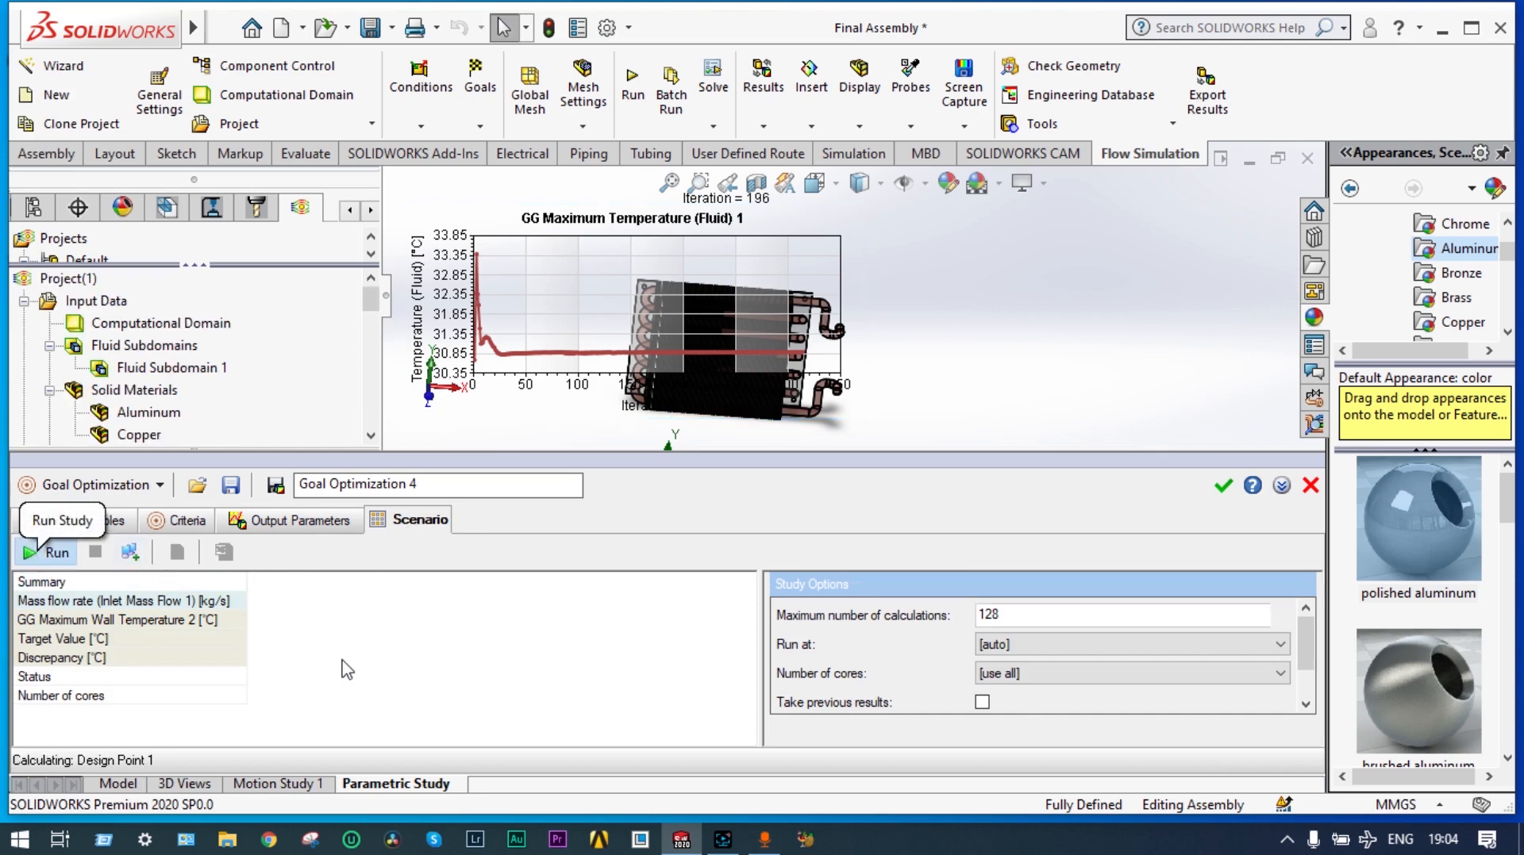